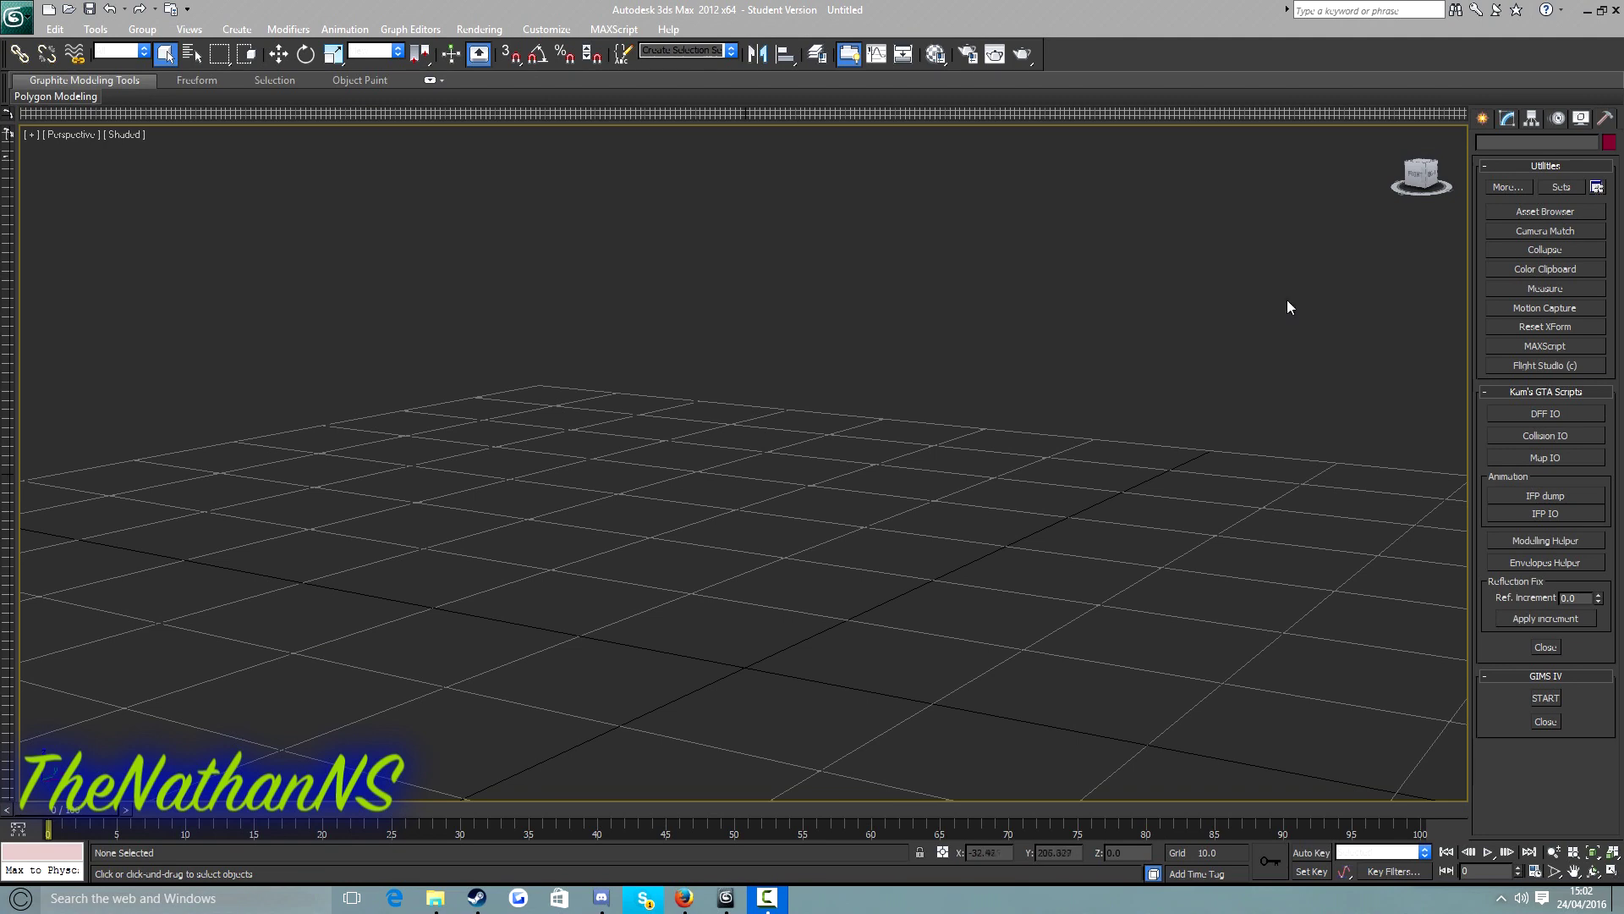
Import the n64tree OBJ file into the empty scene with the default OBJ import options
left_click_drag(1389, 193, 1128, 183)
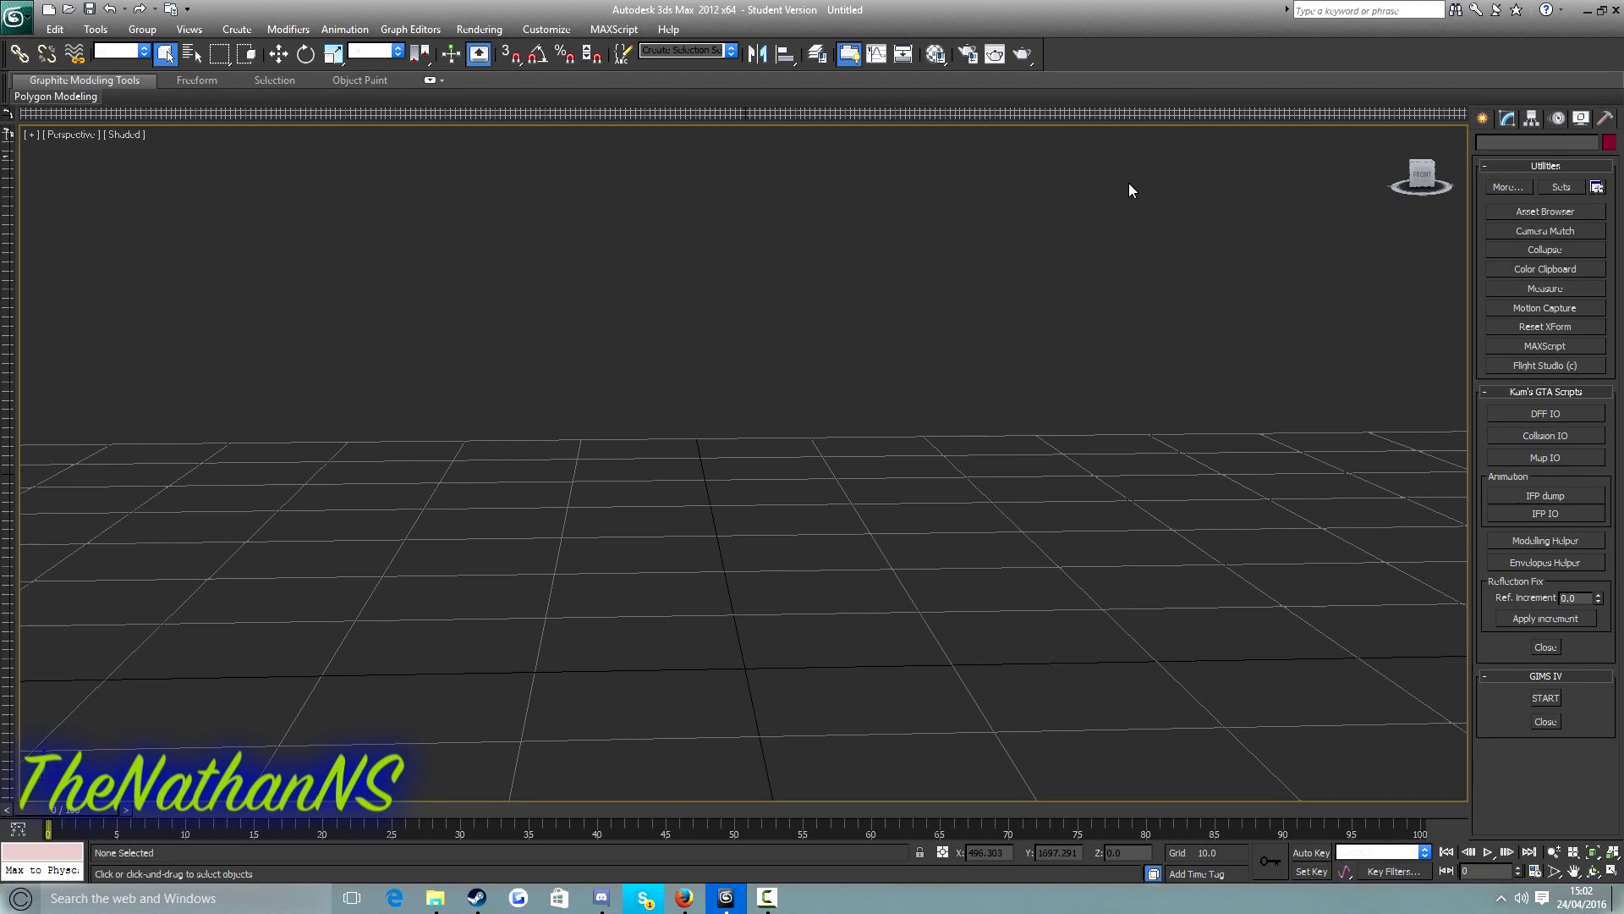
middle_click_drag(998, 465, 1024, 379)
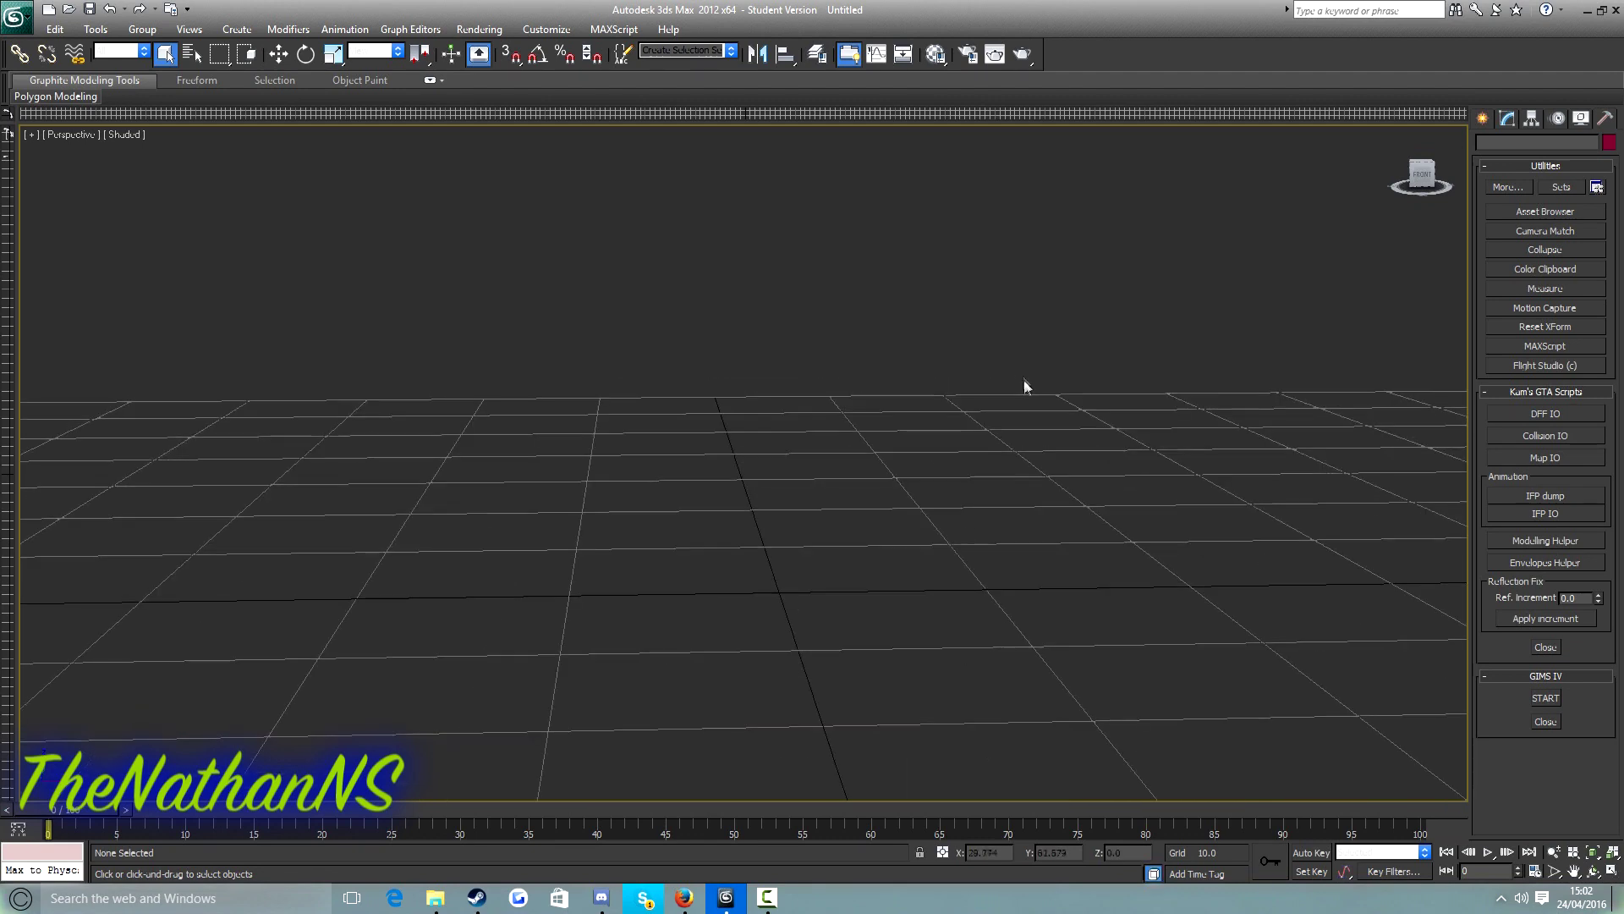
left_click(15, 13)
left_click(38, 226)
double_click(69, 86)
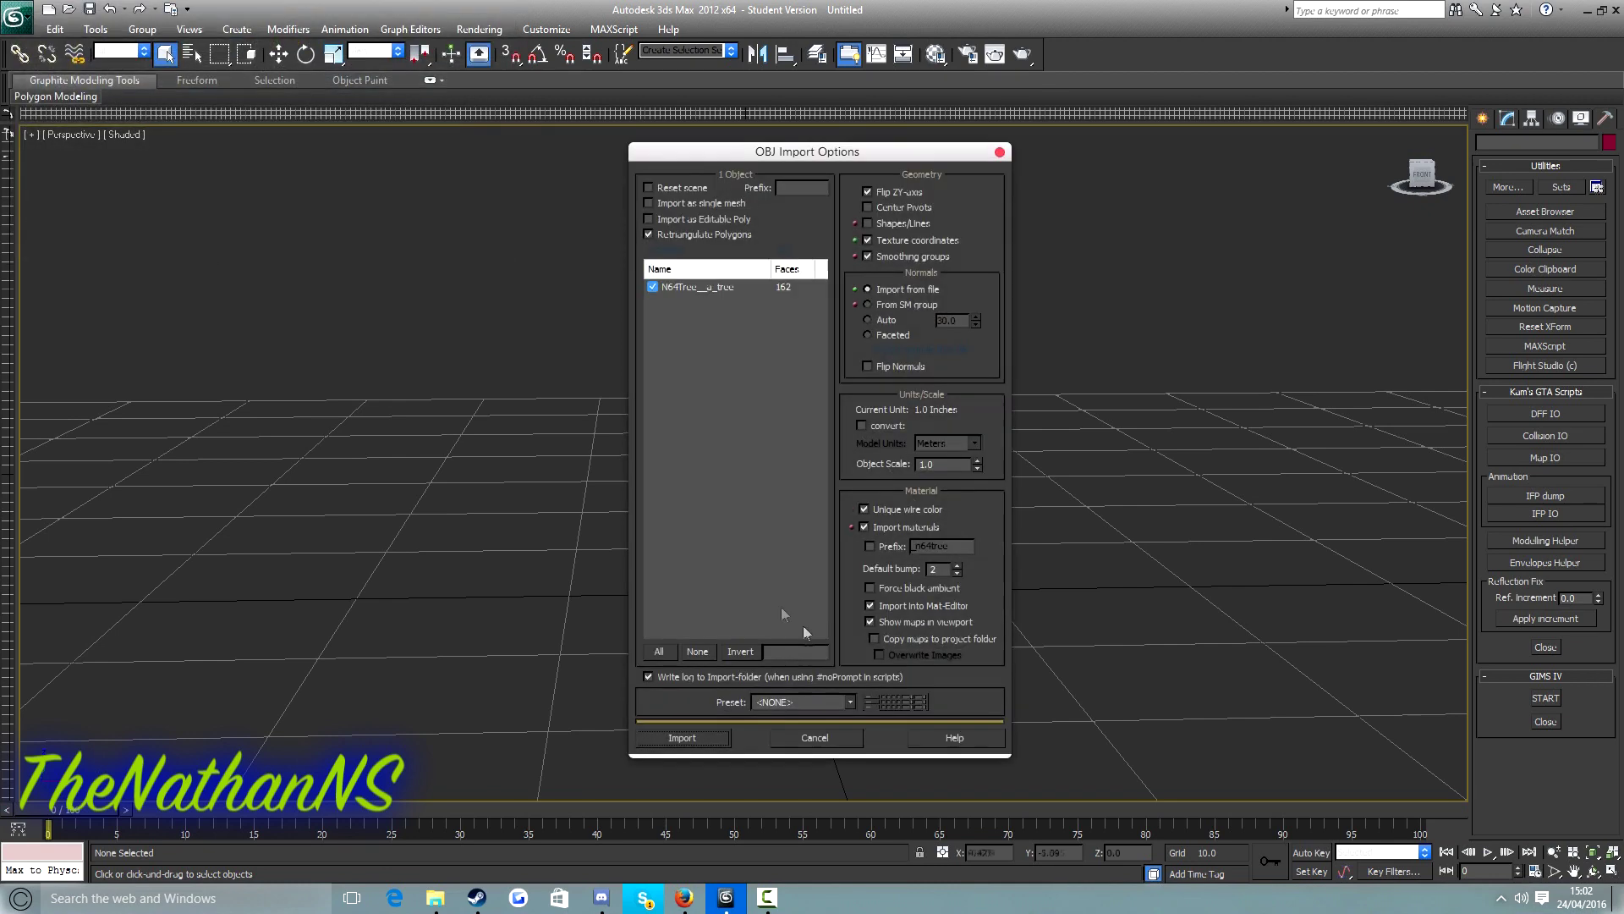
left_click(681, 737)
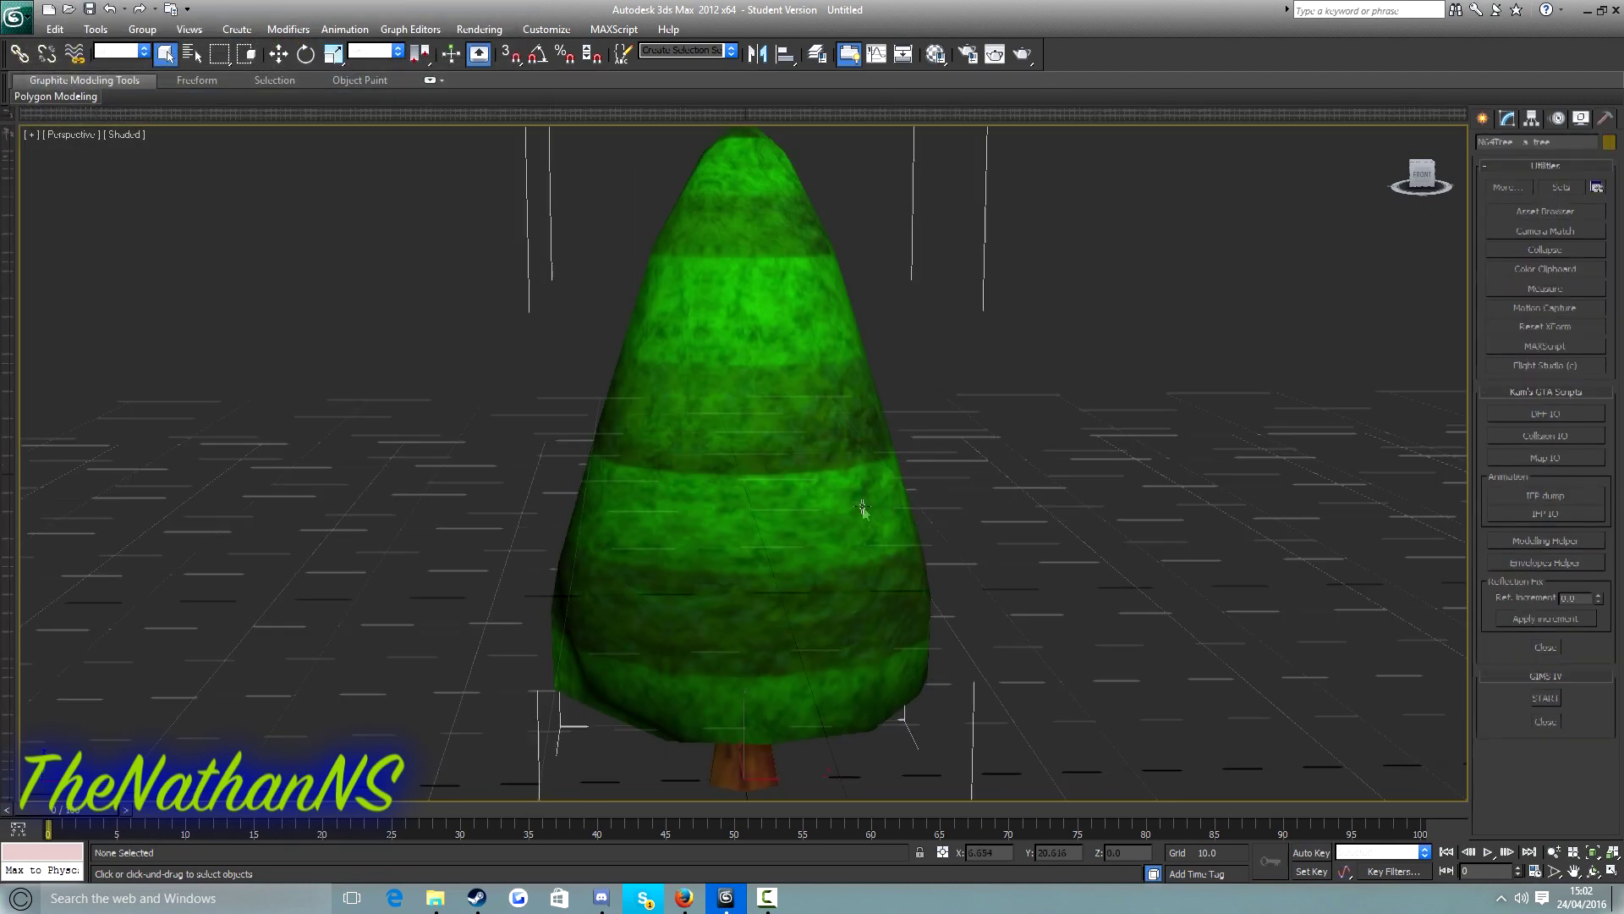
Pan, orbit and zoom the view to frame the imported textured tree
middle_click_drag(859, 421, 827, 473)
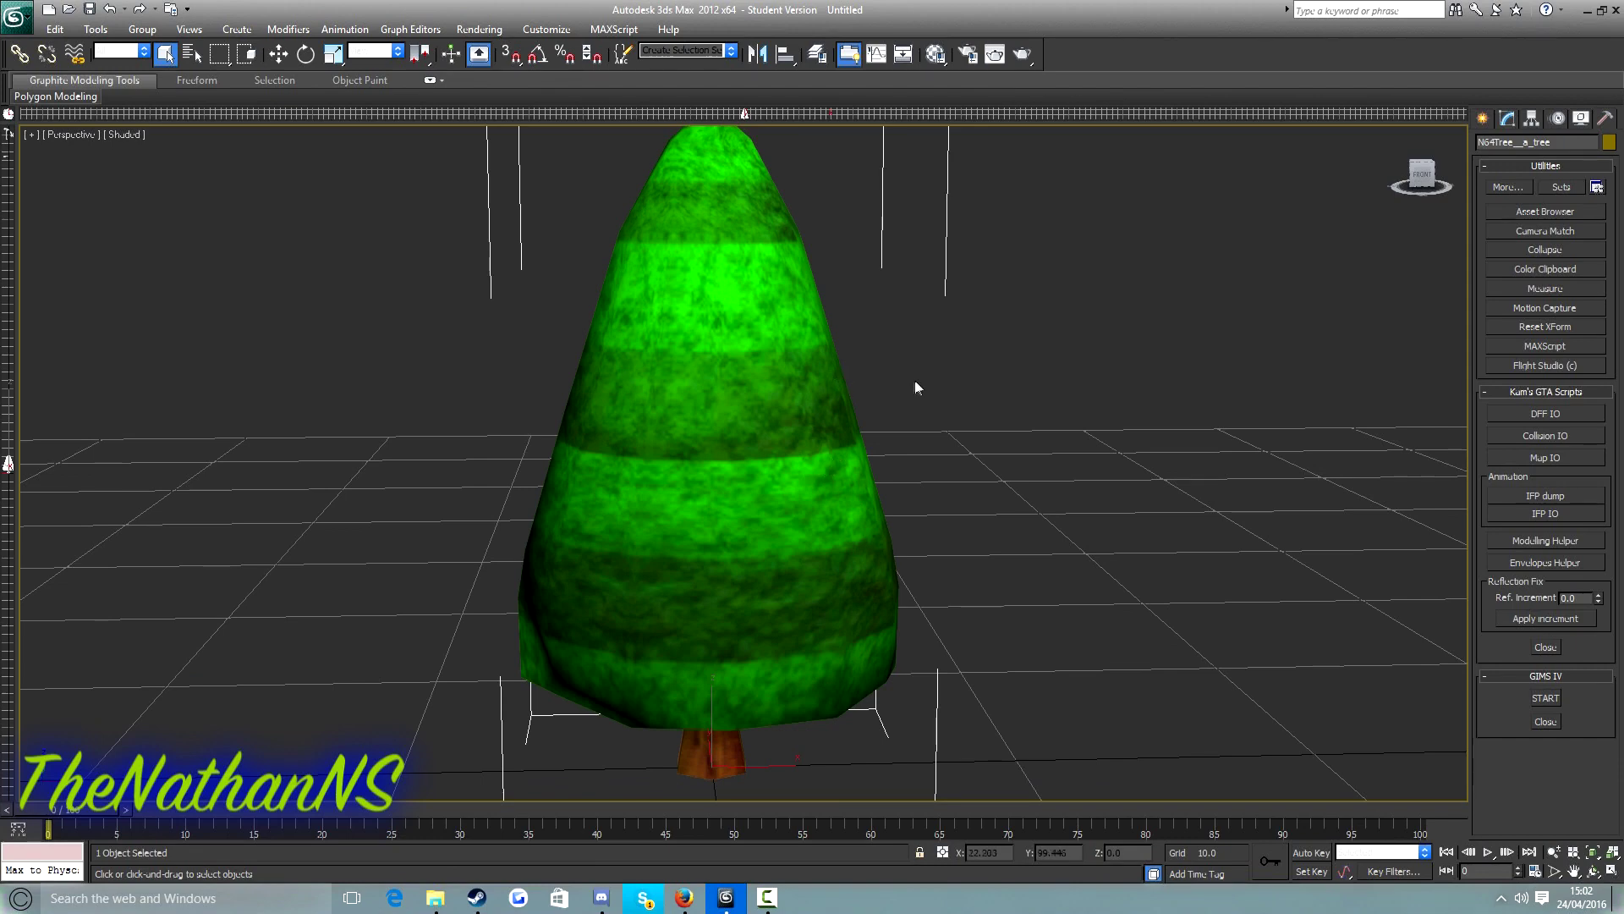
mouse_move(1415, 187)
left_mouse_down()
mouse_move(1408, 221)
mouse_move(1423, 176)
left_mouse_up()
middle_click_drag(1214, 235, 1237, 206)
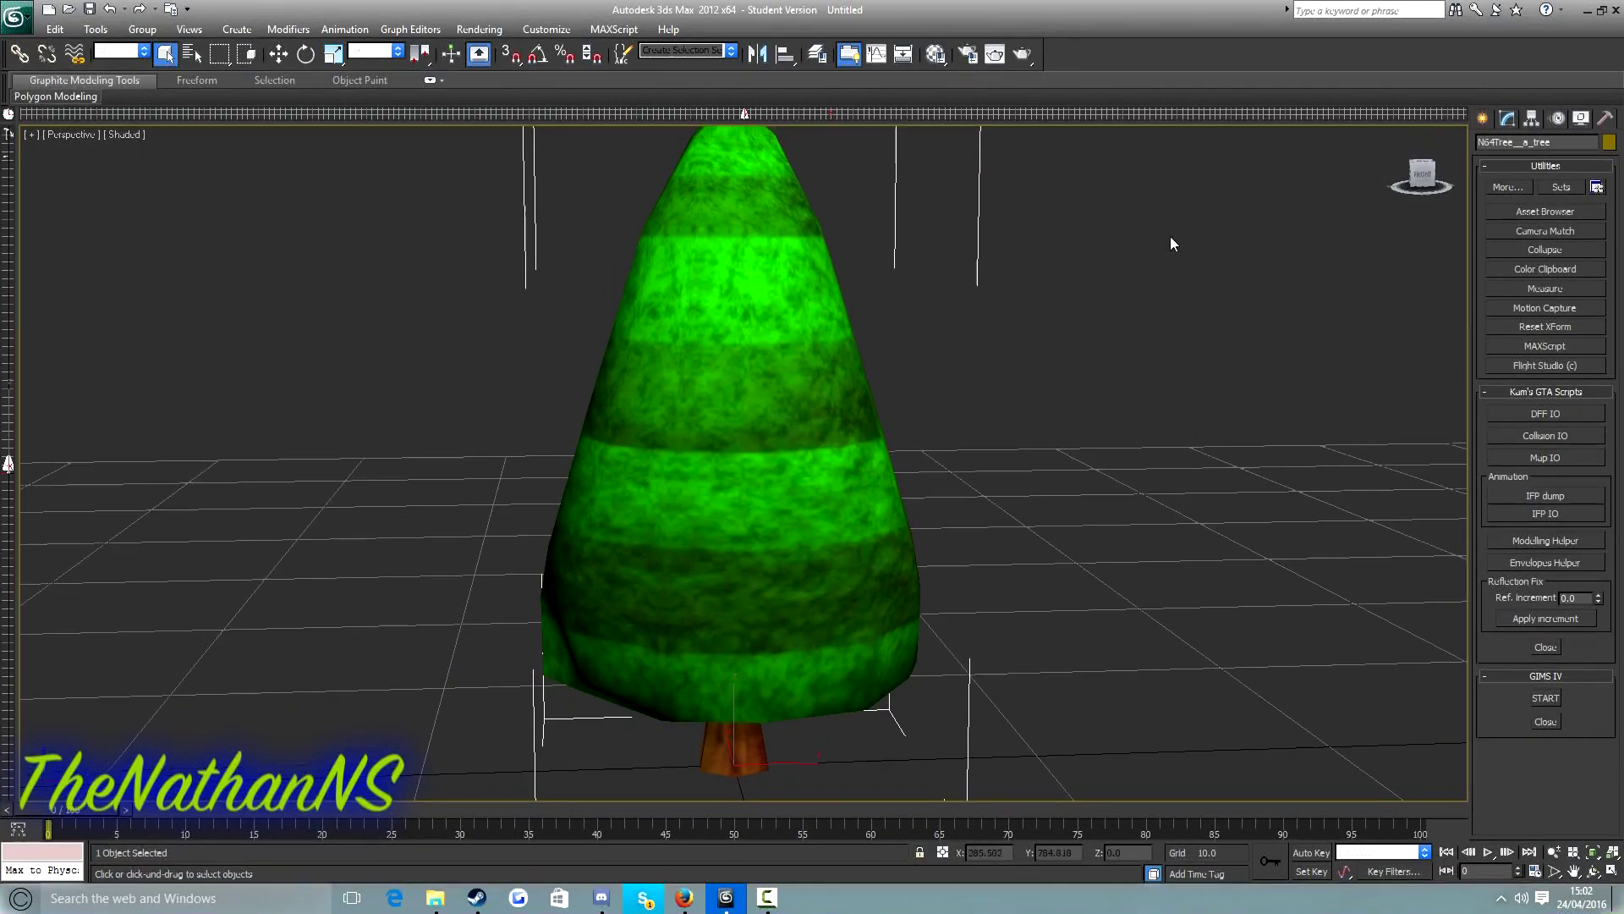
middle_click_drag(799, 340, 863, 356)
middle_click_drag(749, 285, 646, 254)
scroll(682, 298, "down", 5)
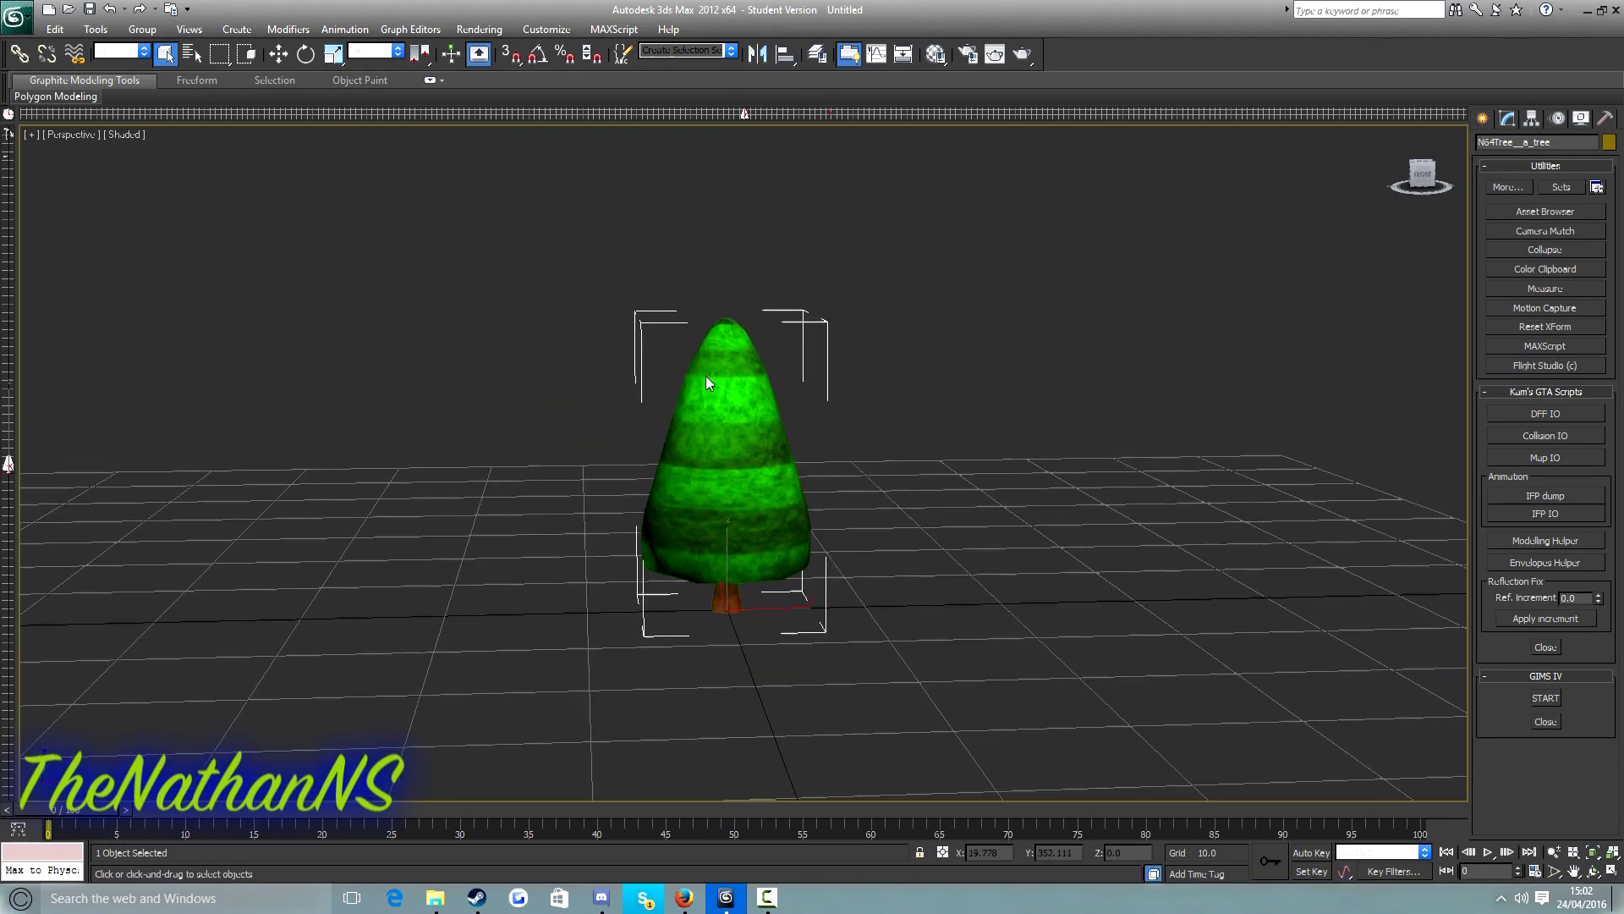
scroll(681, 302, "up", 8)
scroll(784, 471, "down", 4)
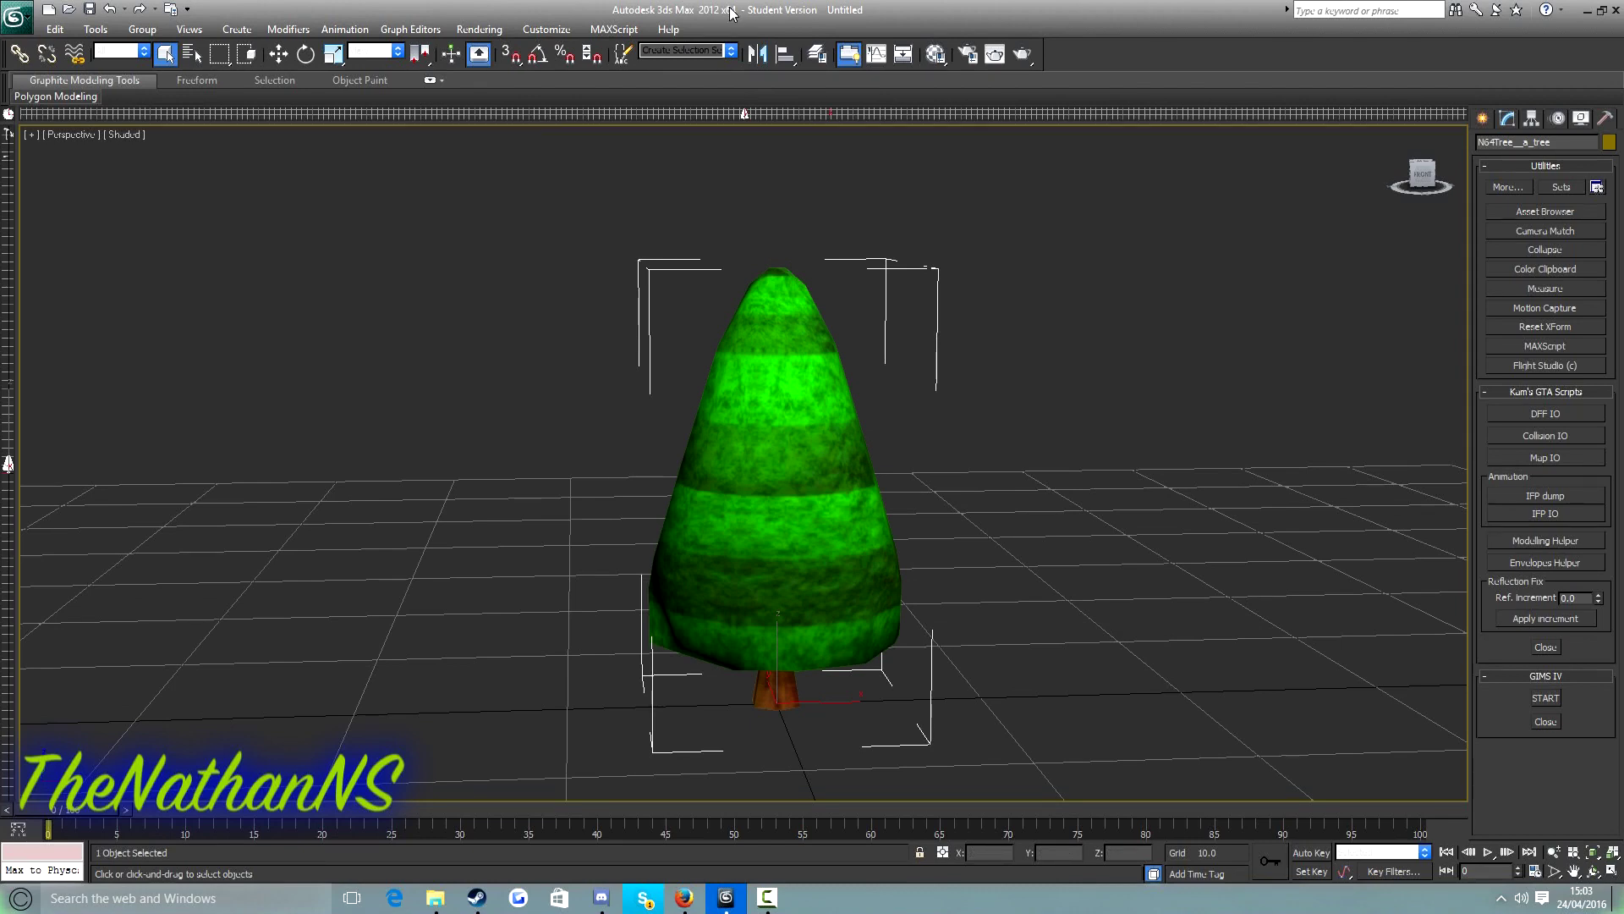
key("m")
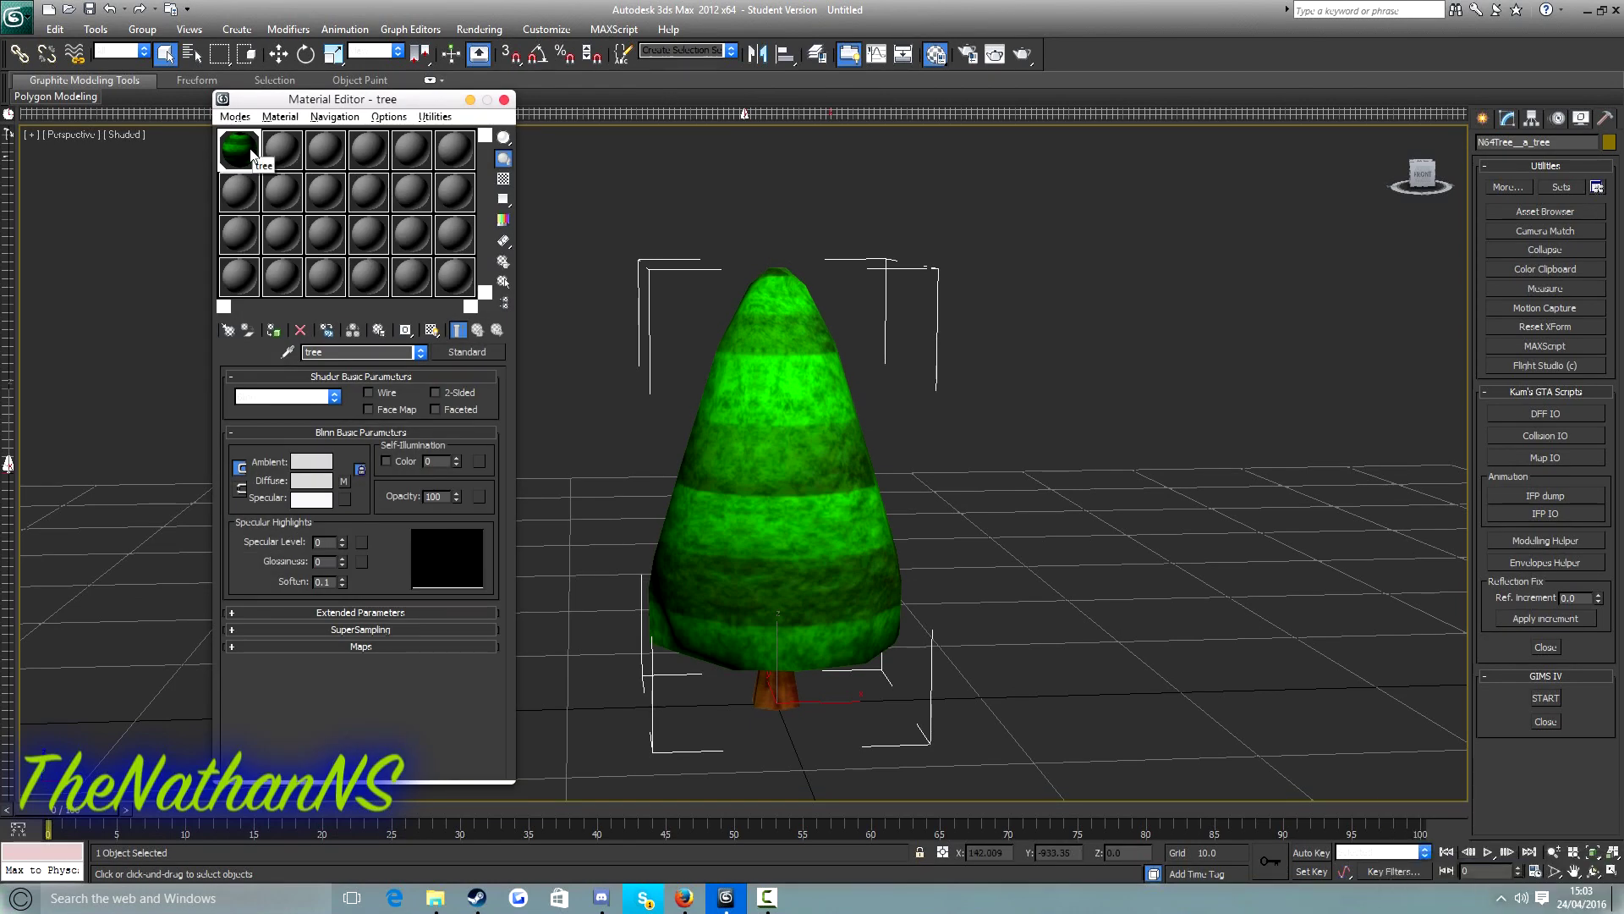
left_click(271, 140)
left_click_drag(355, 99, 460, 155)
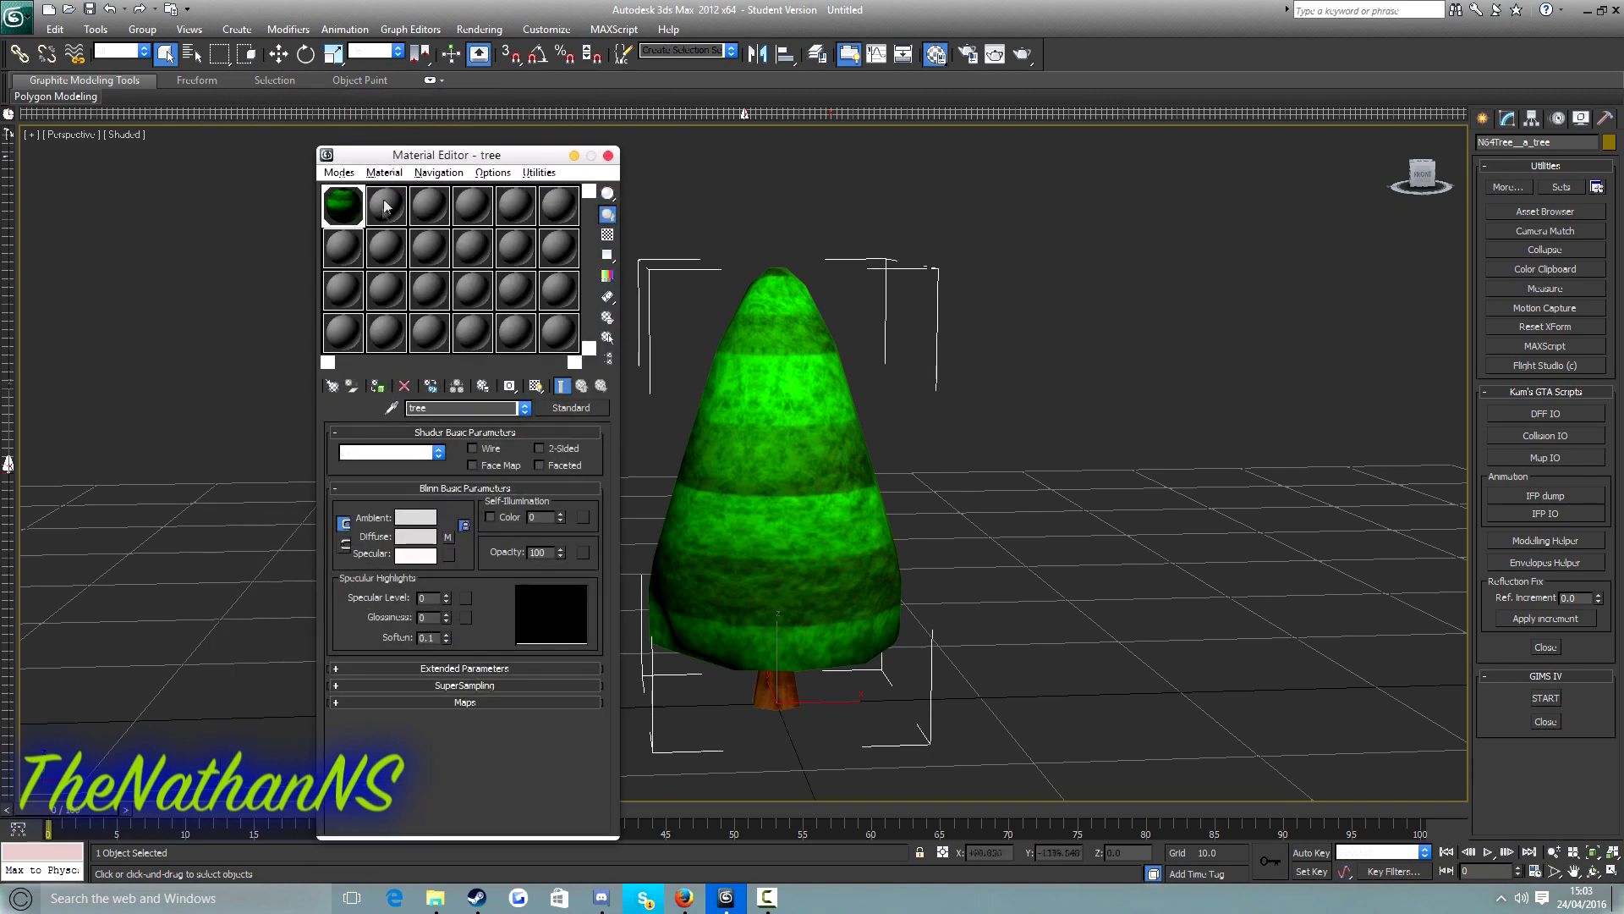
left_click_drag(386, 207, 766, 444)
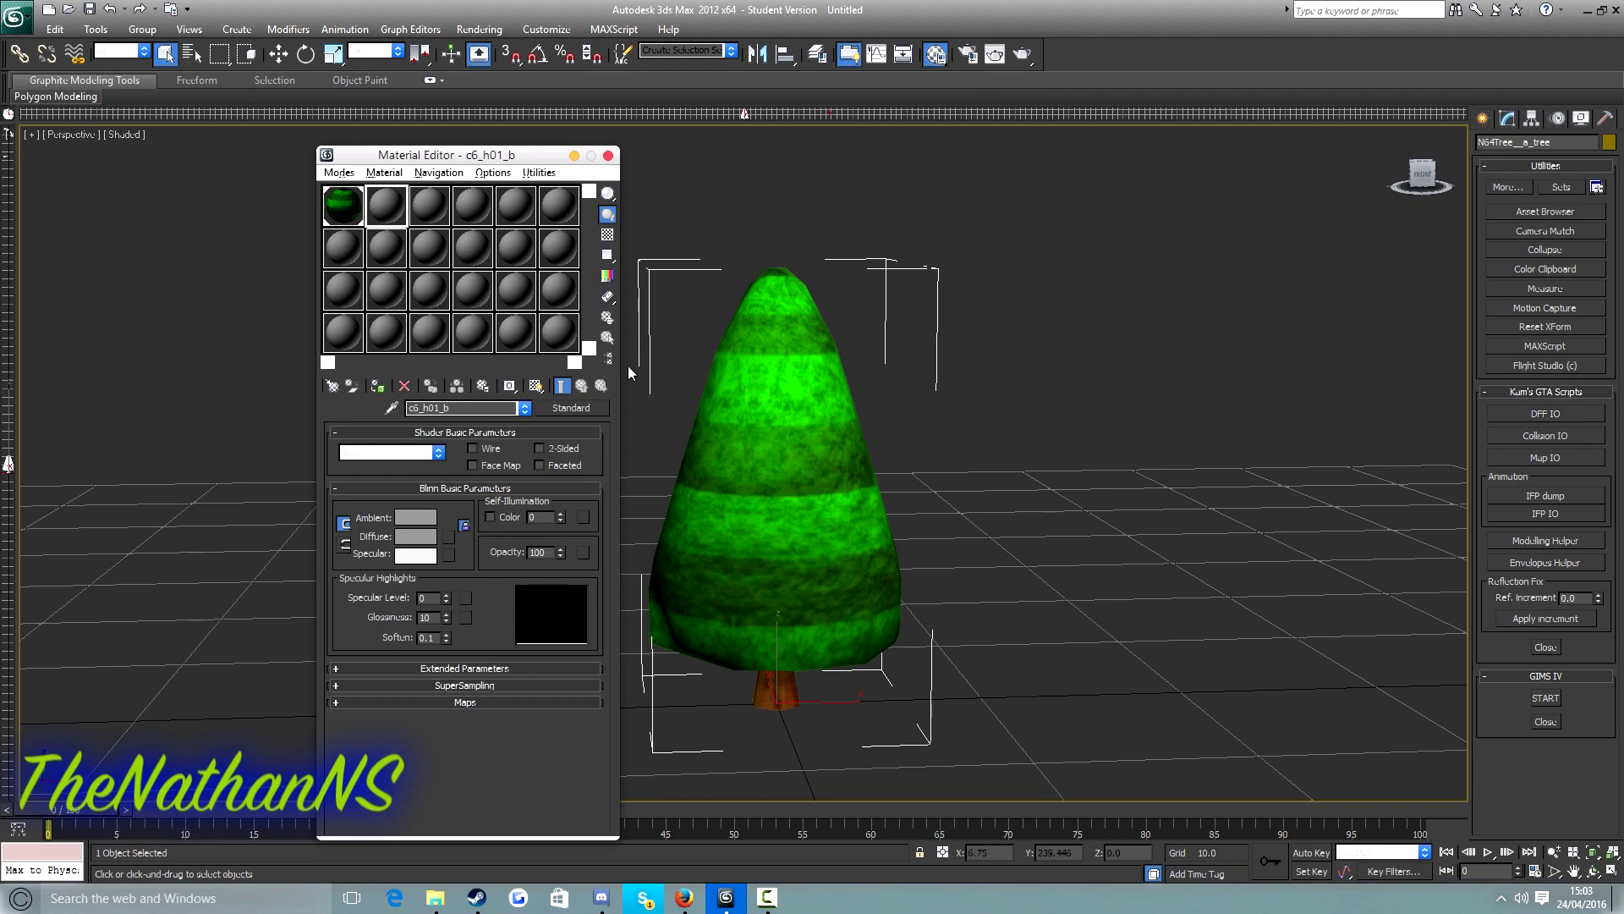
left_click(609, 160)
middle_click_drag(719, 530, 673, 464)
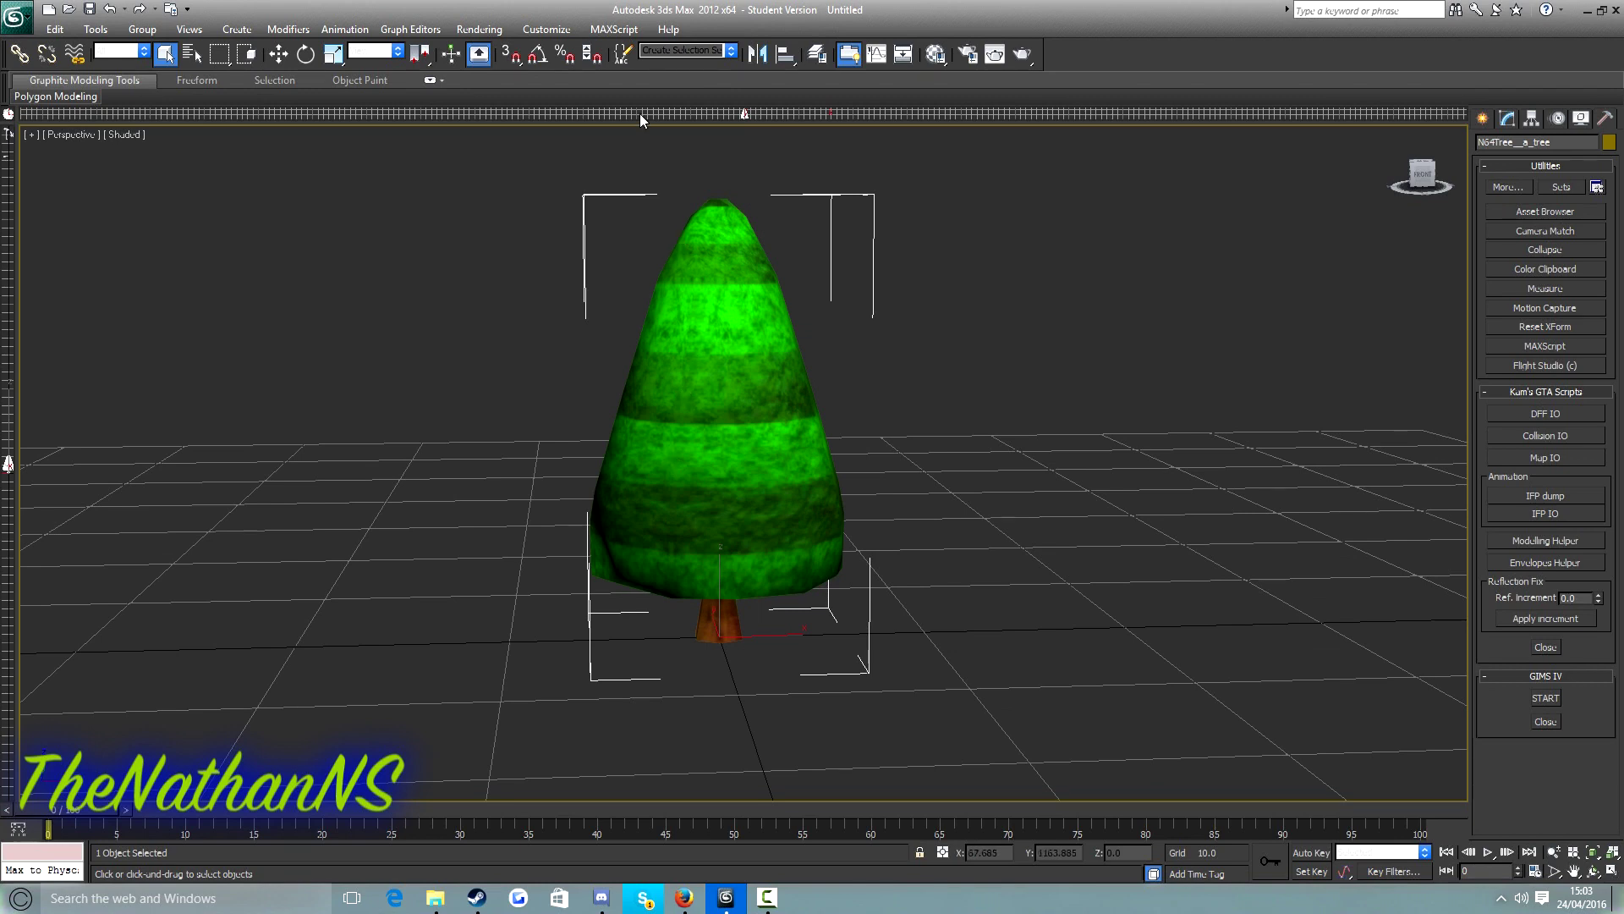
Start opening a MAXScript file and browse up the folder tree to the Desktop
left_click(614, 29)
left_click(622, 66)
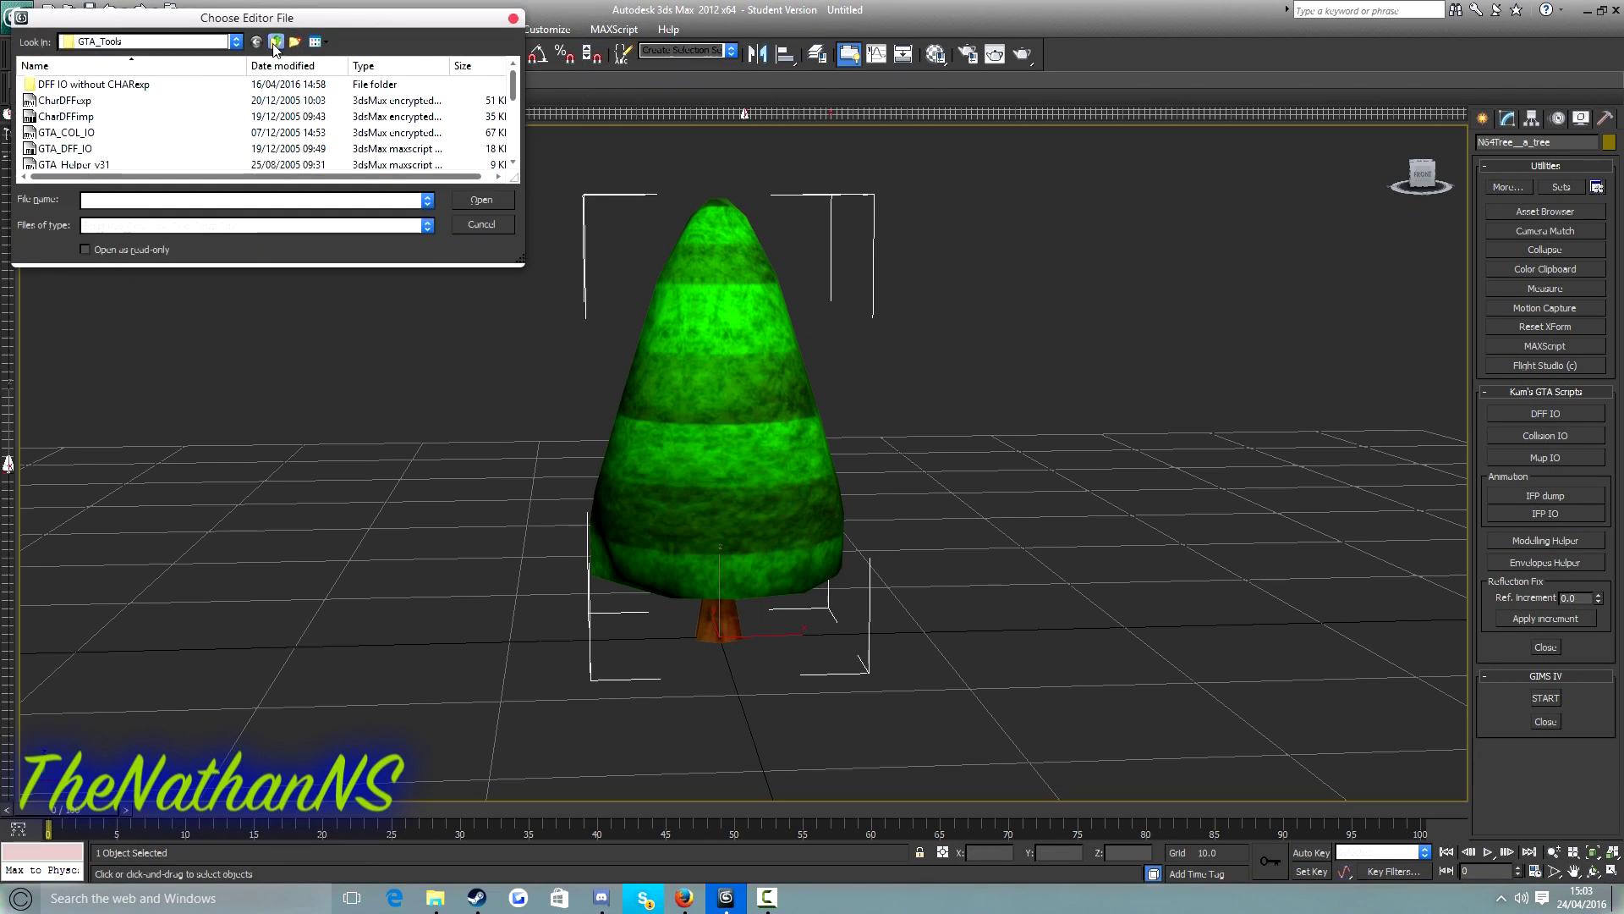
left_click(275, 42)
left_click(275, 42)
left_click(275, 42)
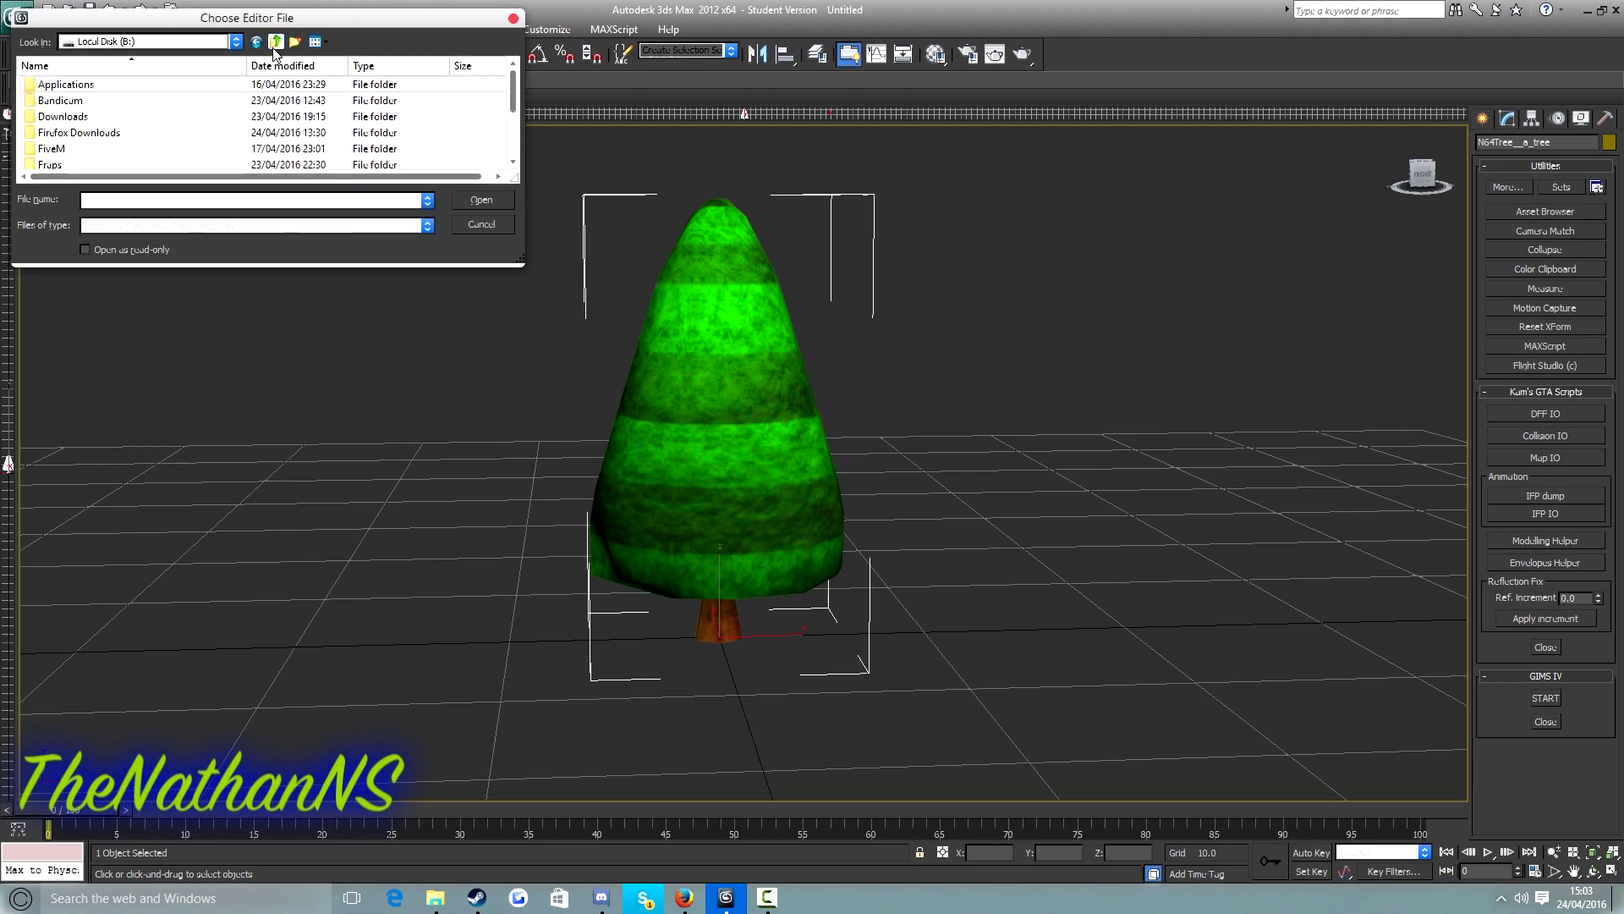
left_click(274, 48)
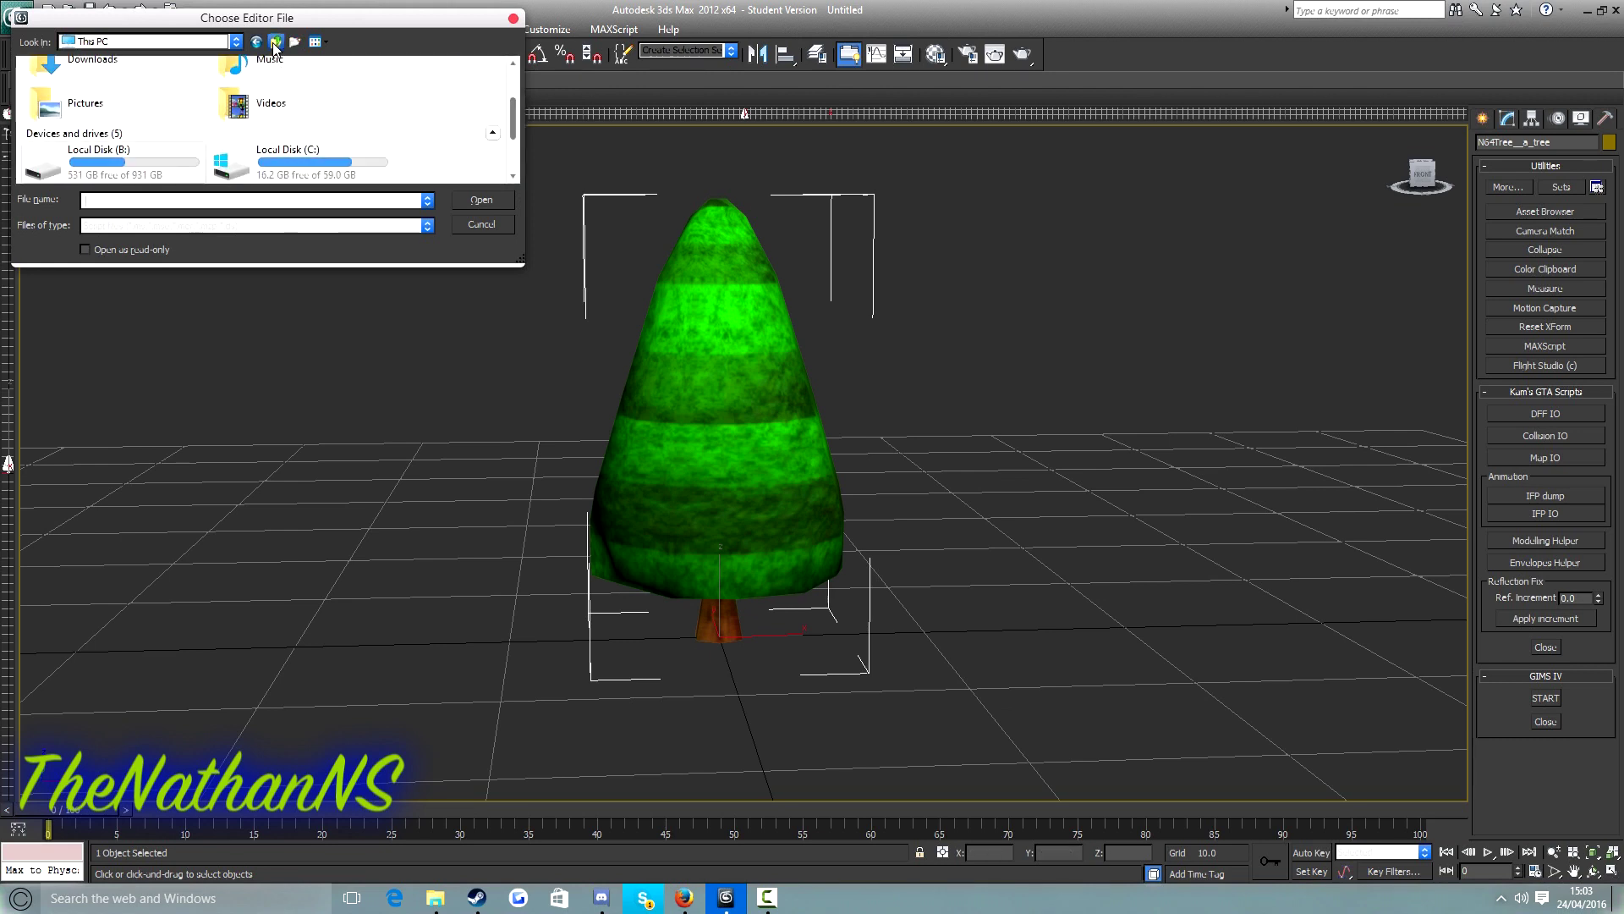
left_click(274, 43)
scroll(279, 117, "down", 6)
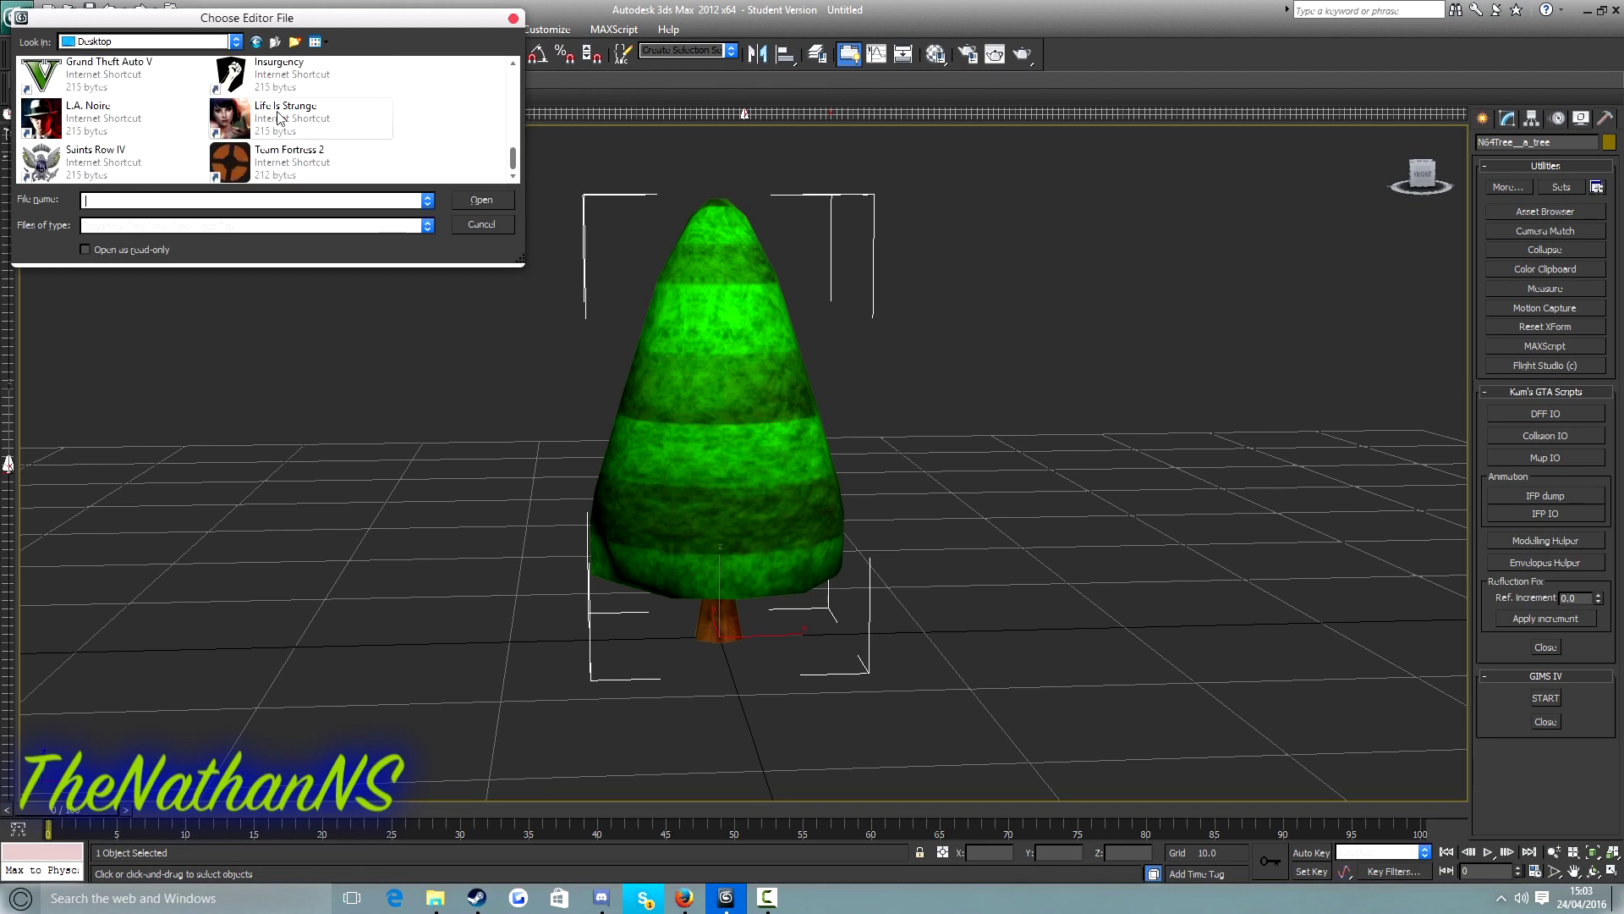
scroll(254, 135, "down", 2)
scroll(241, 144, "up", 2)
scroll(241, 145, "up", 5)
Check the empty N64 Tree folder, then go to Scripts\GTA_Tools and run GTA_DFF_IO
double_click(128, 148)
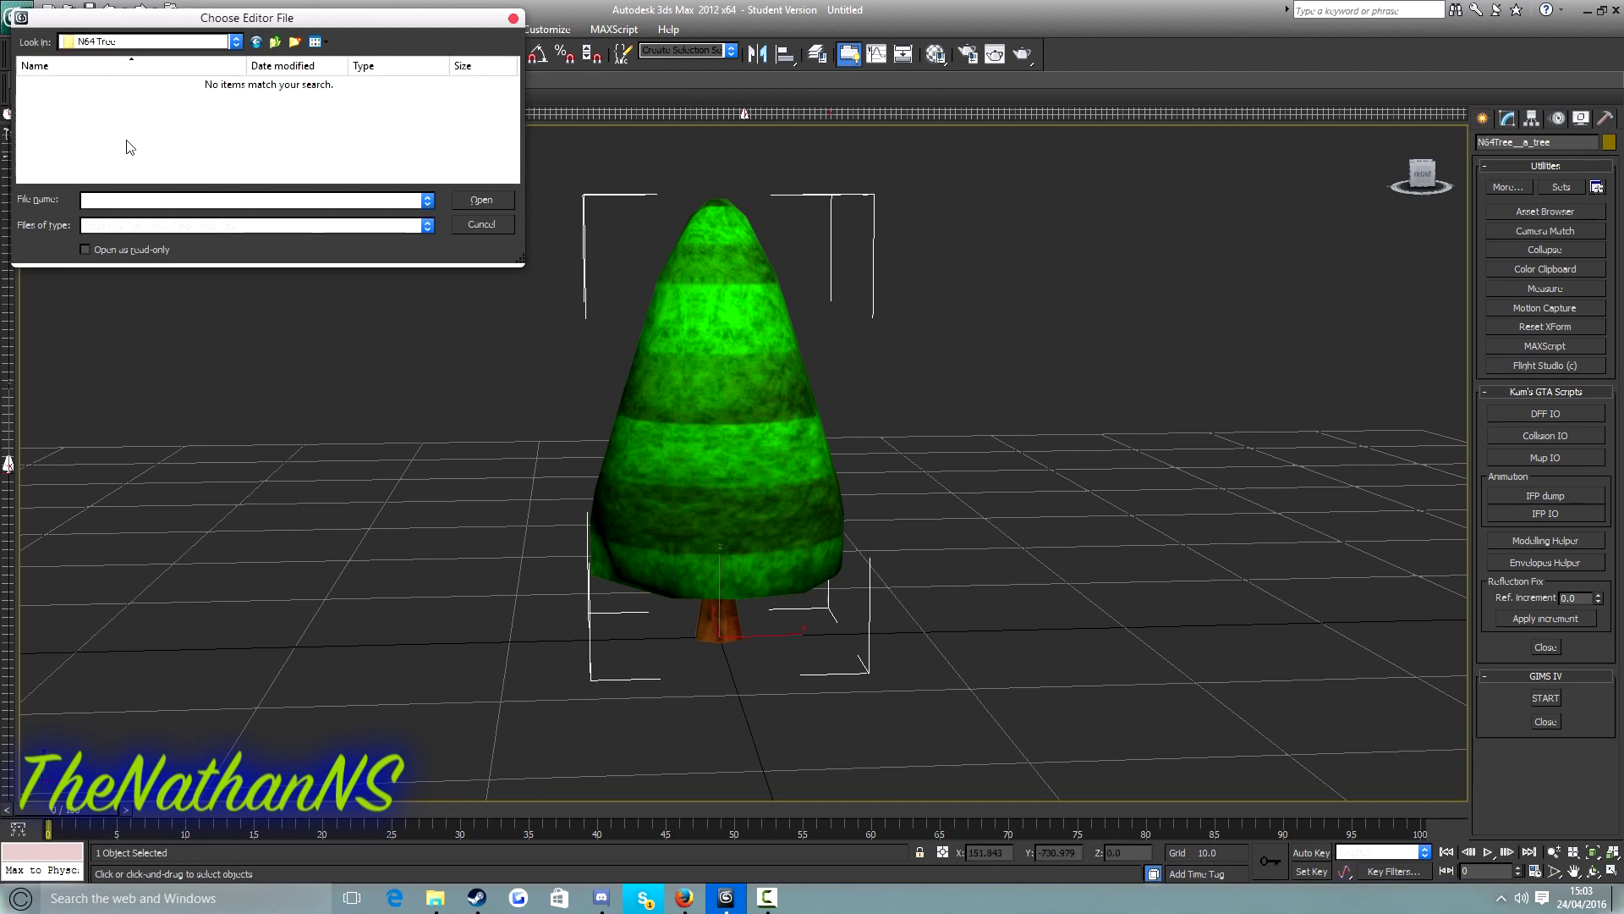
left_click(275, 43)
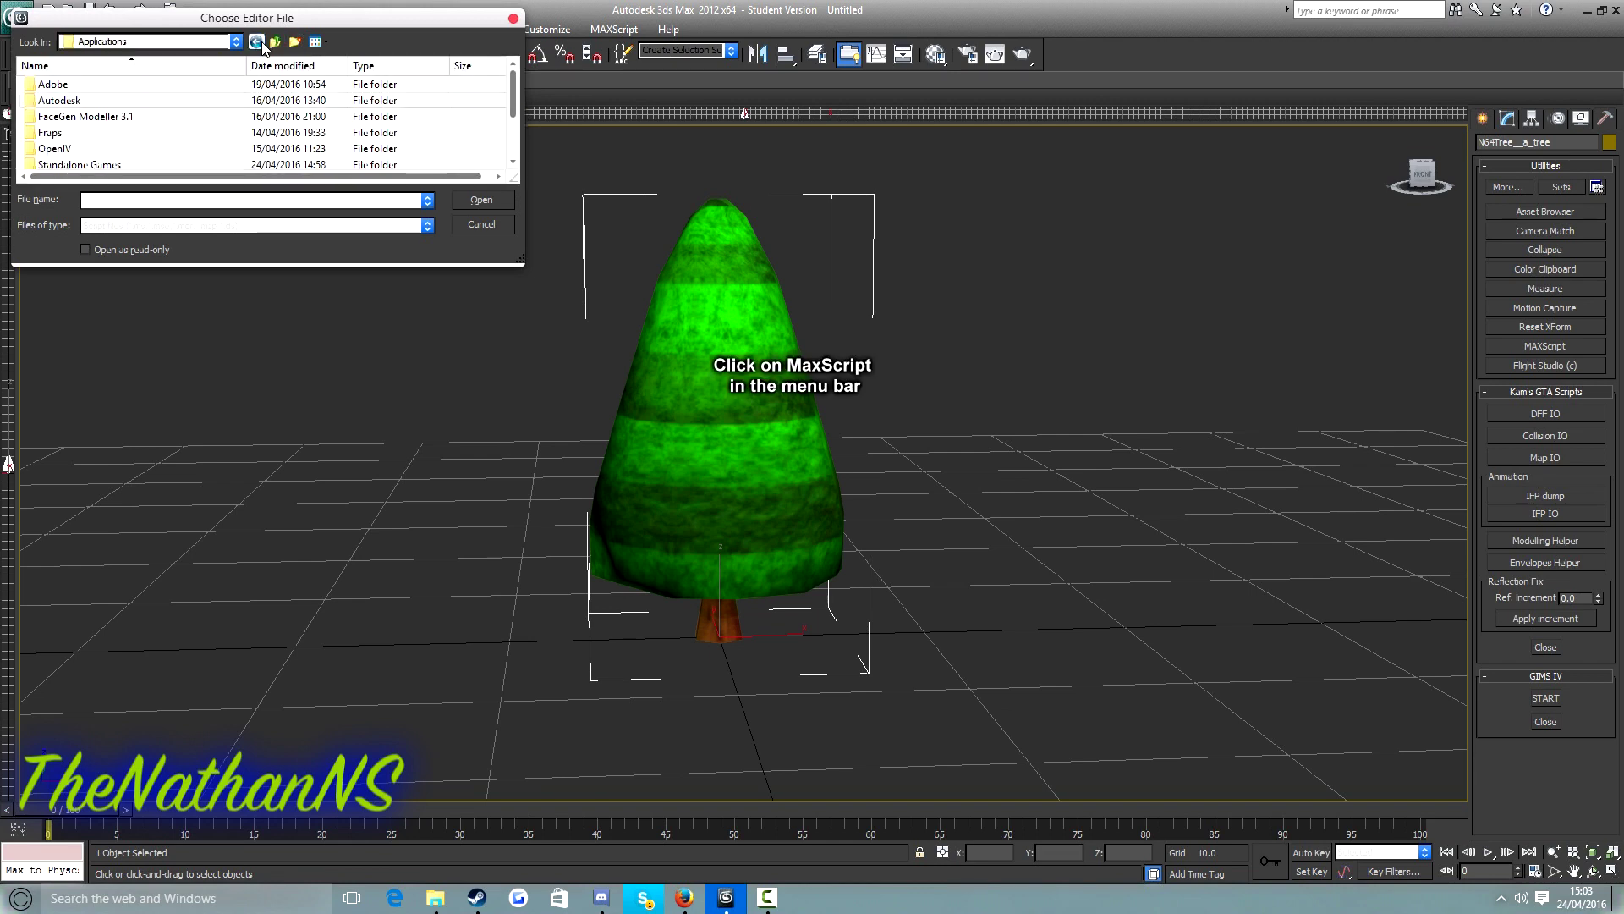
left_click(257, 42)
left_click(257, 42)
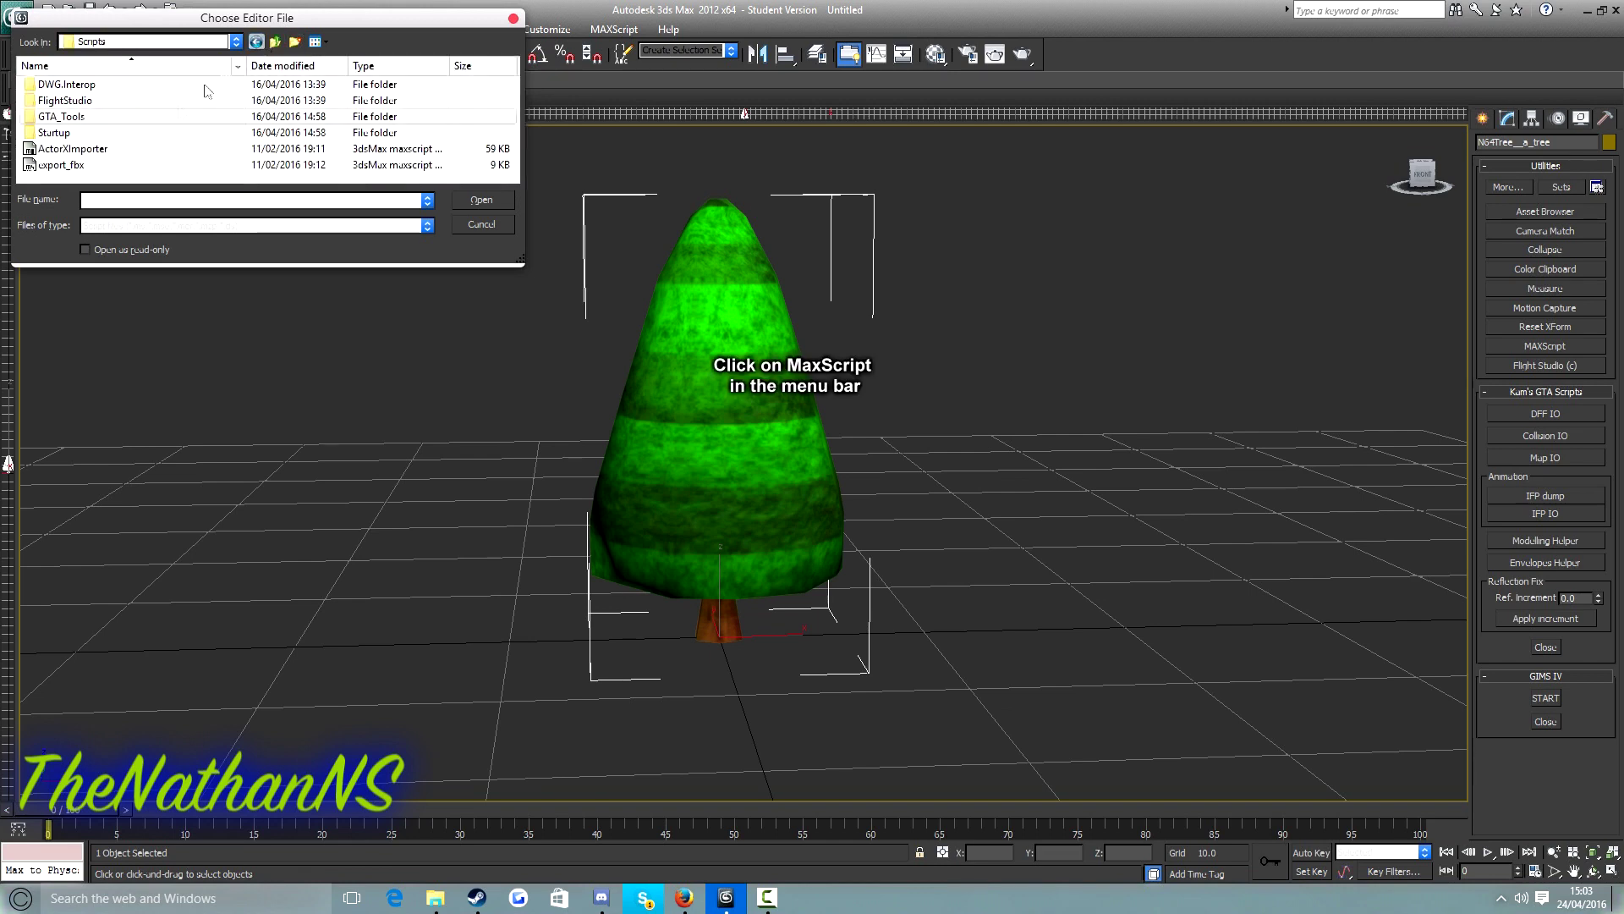
double_click(181, 116)
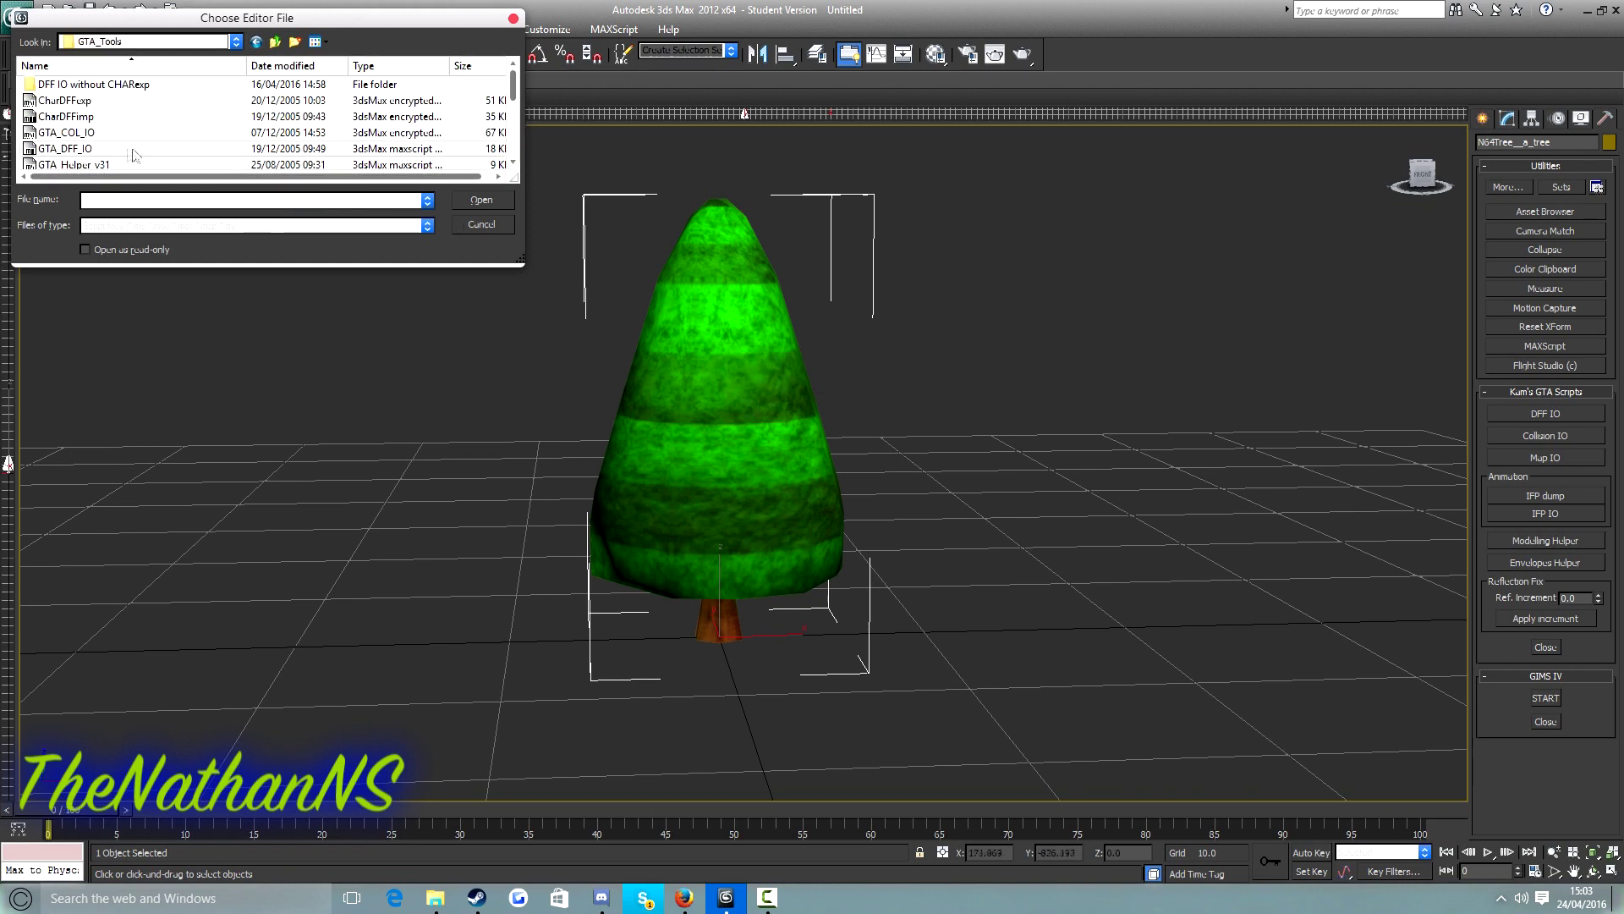
left_click(87, 153)
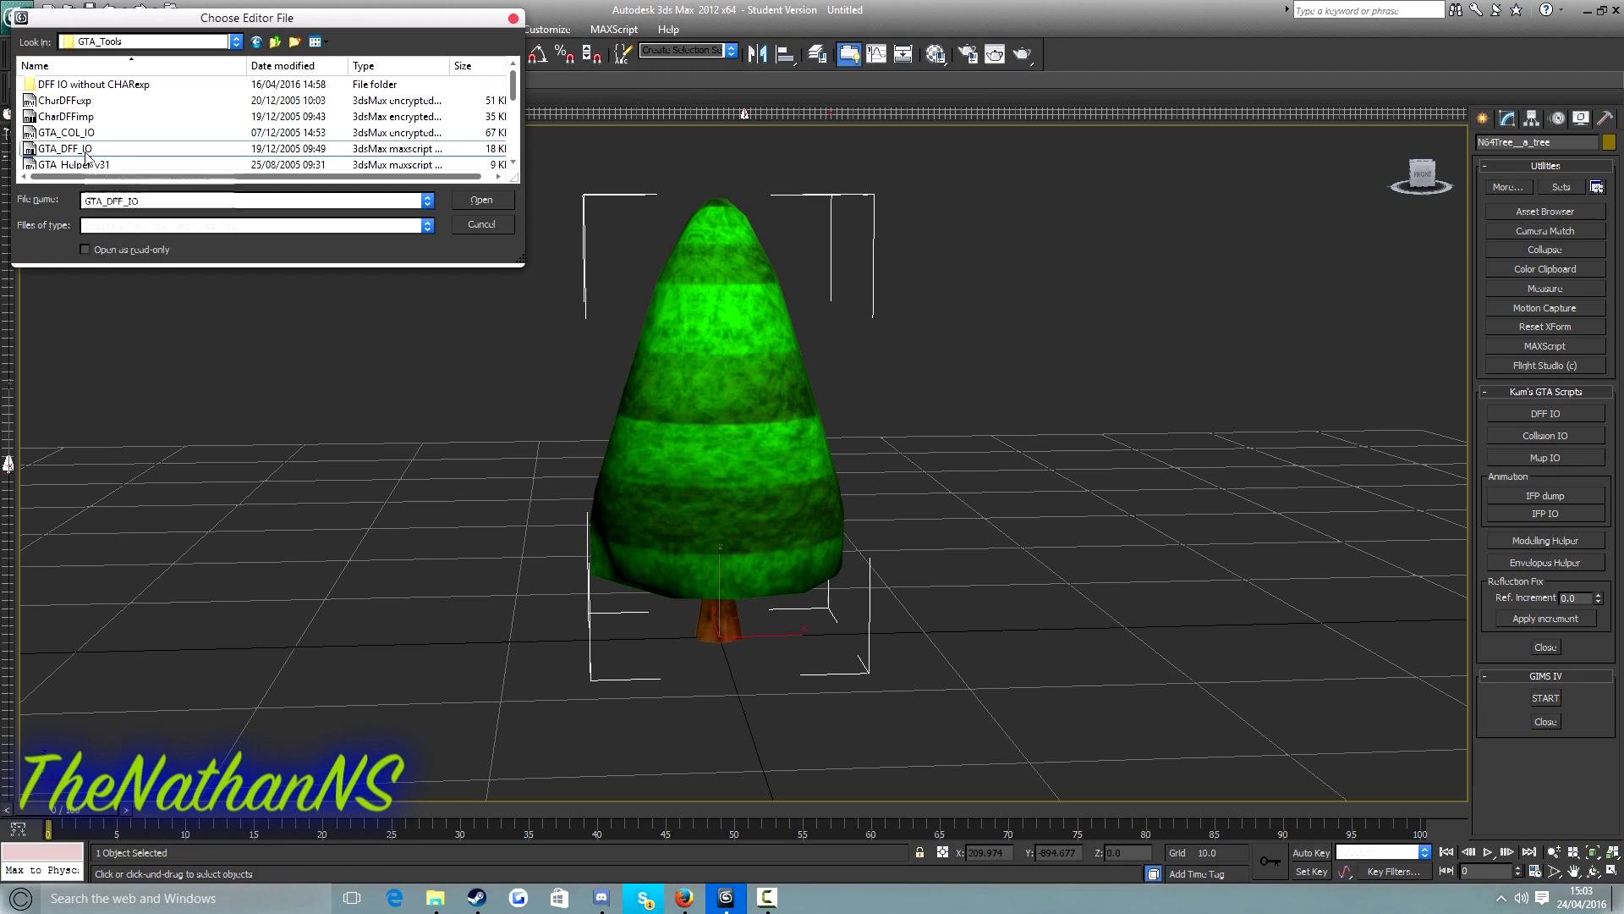
double_click(87, 152)
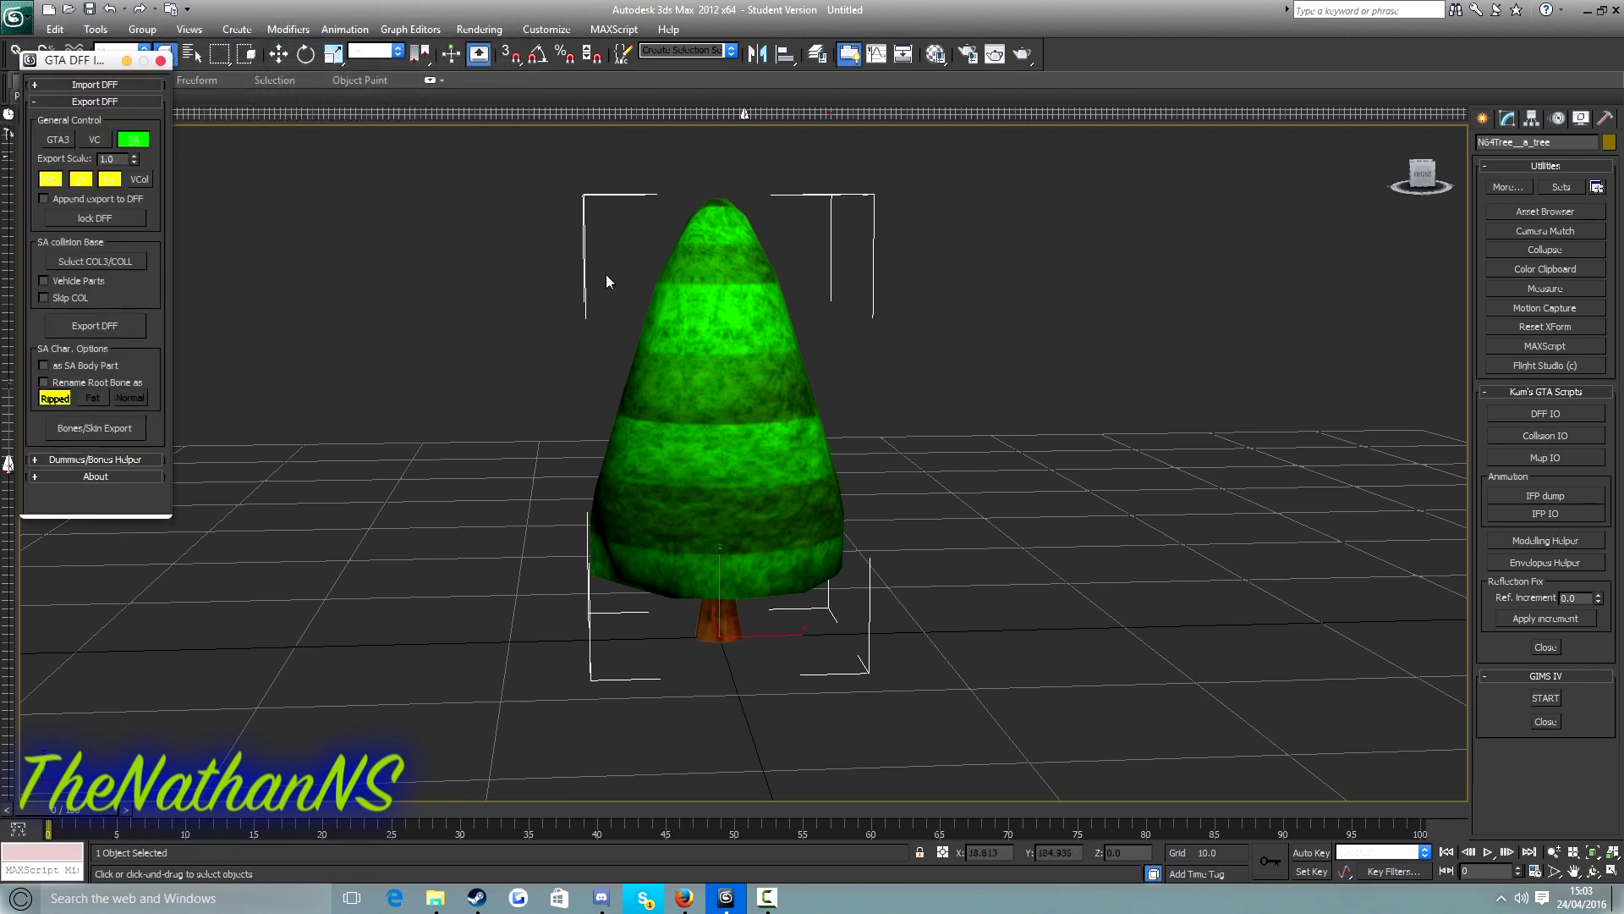
Import elmred_pd.dff from the Desktop through the GTA DFF IO Import DFF section
left_click(47, 85)
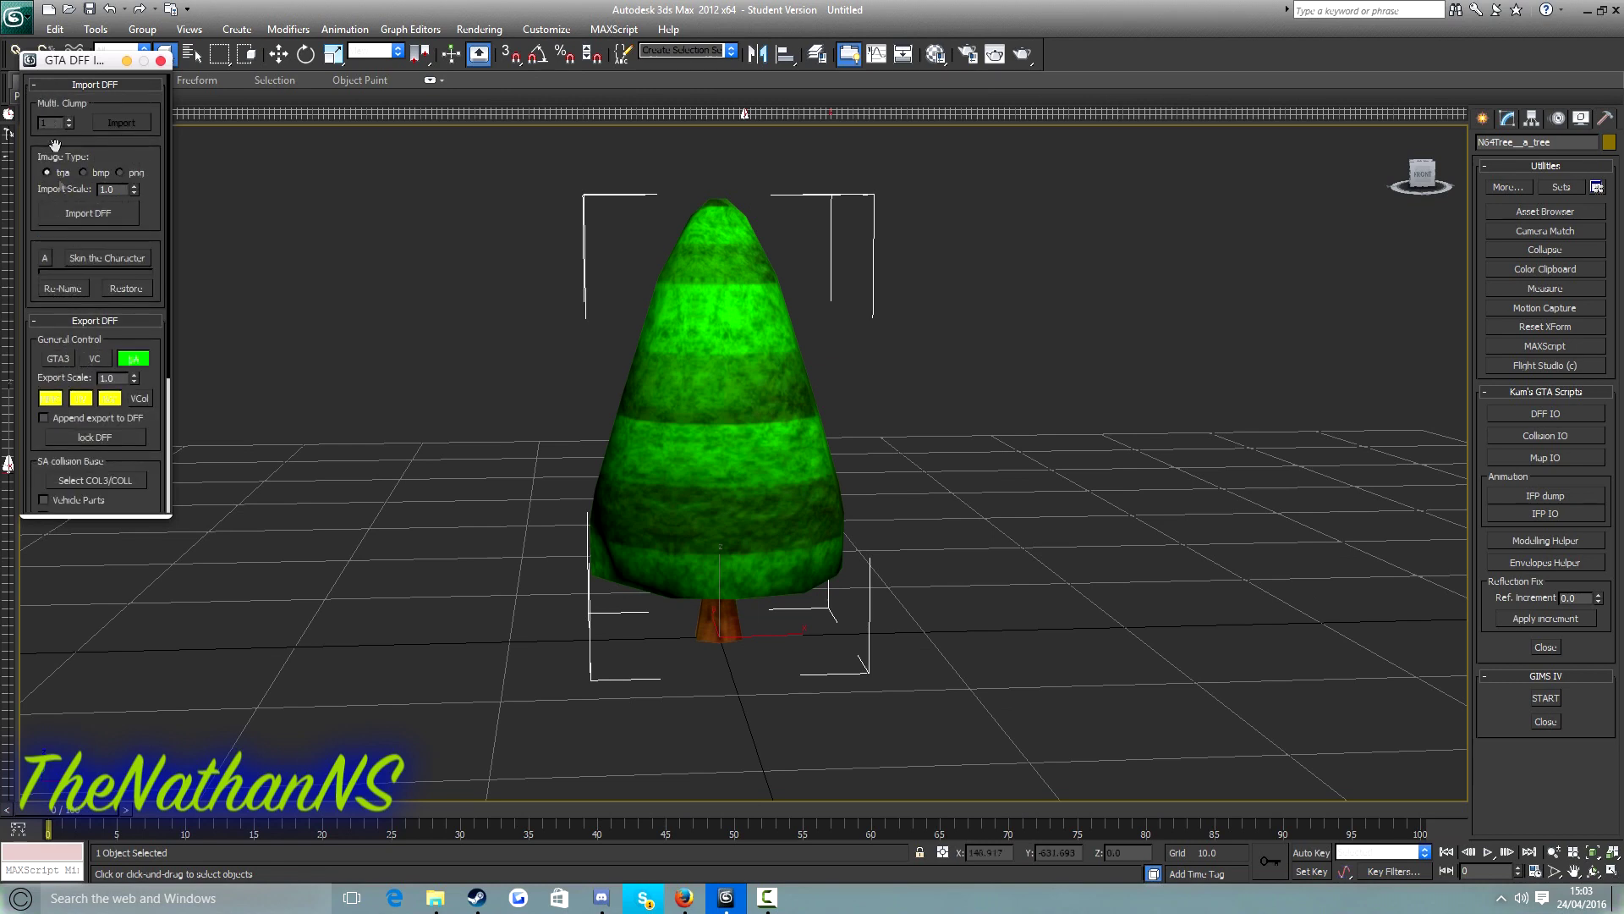
left_click(68, 214)
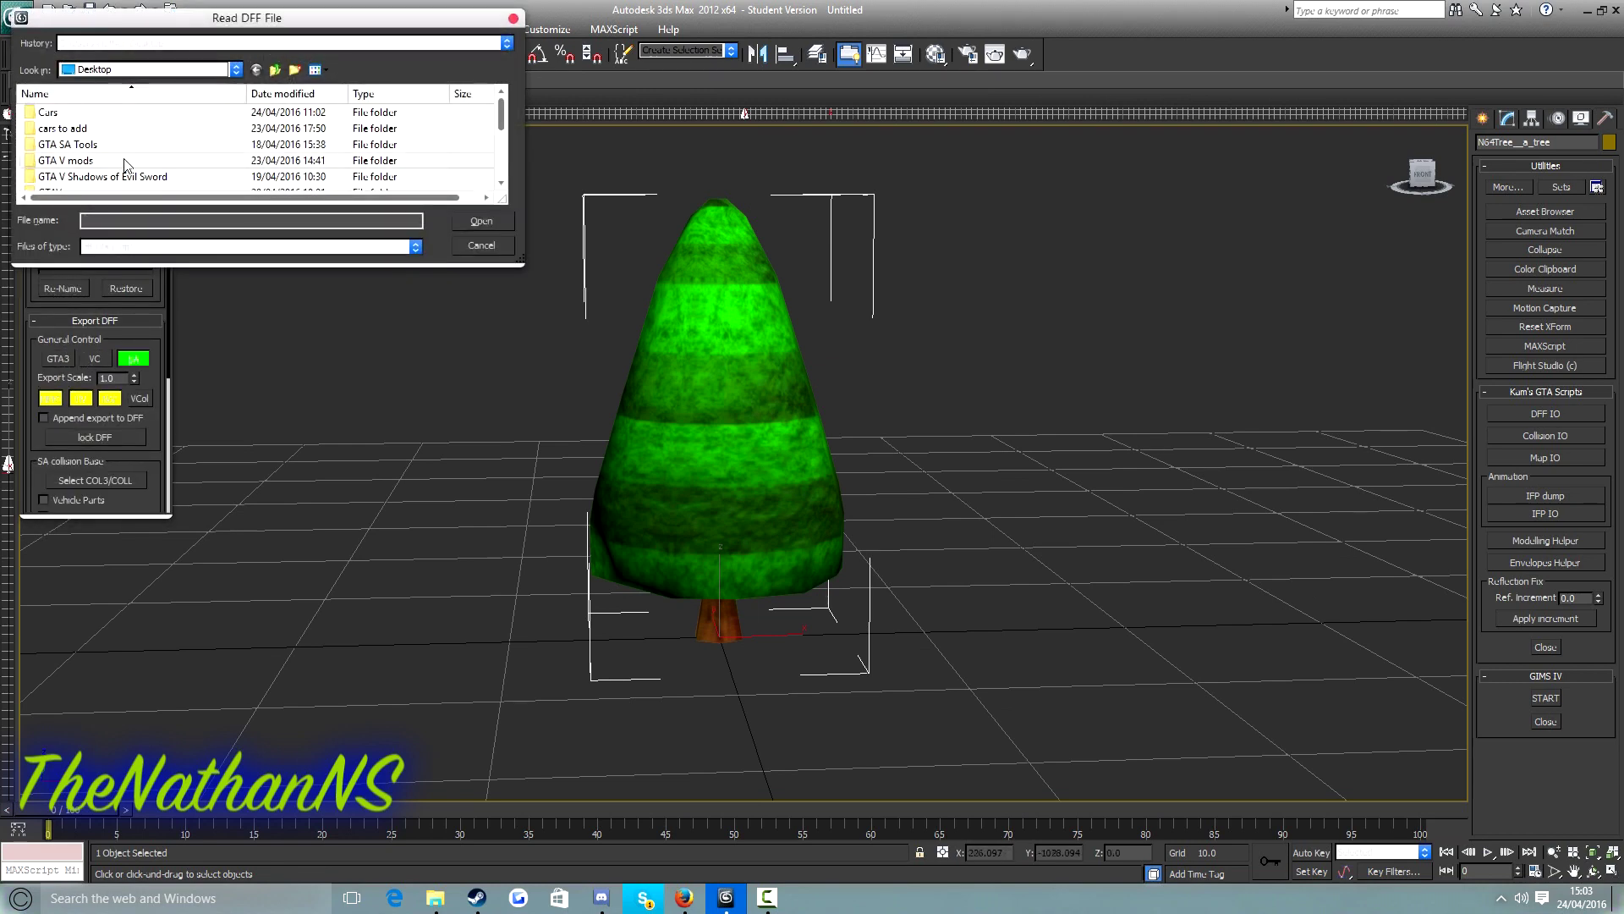
scroll(133, 147, "down", 5)
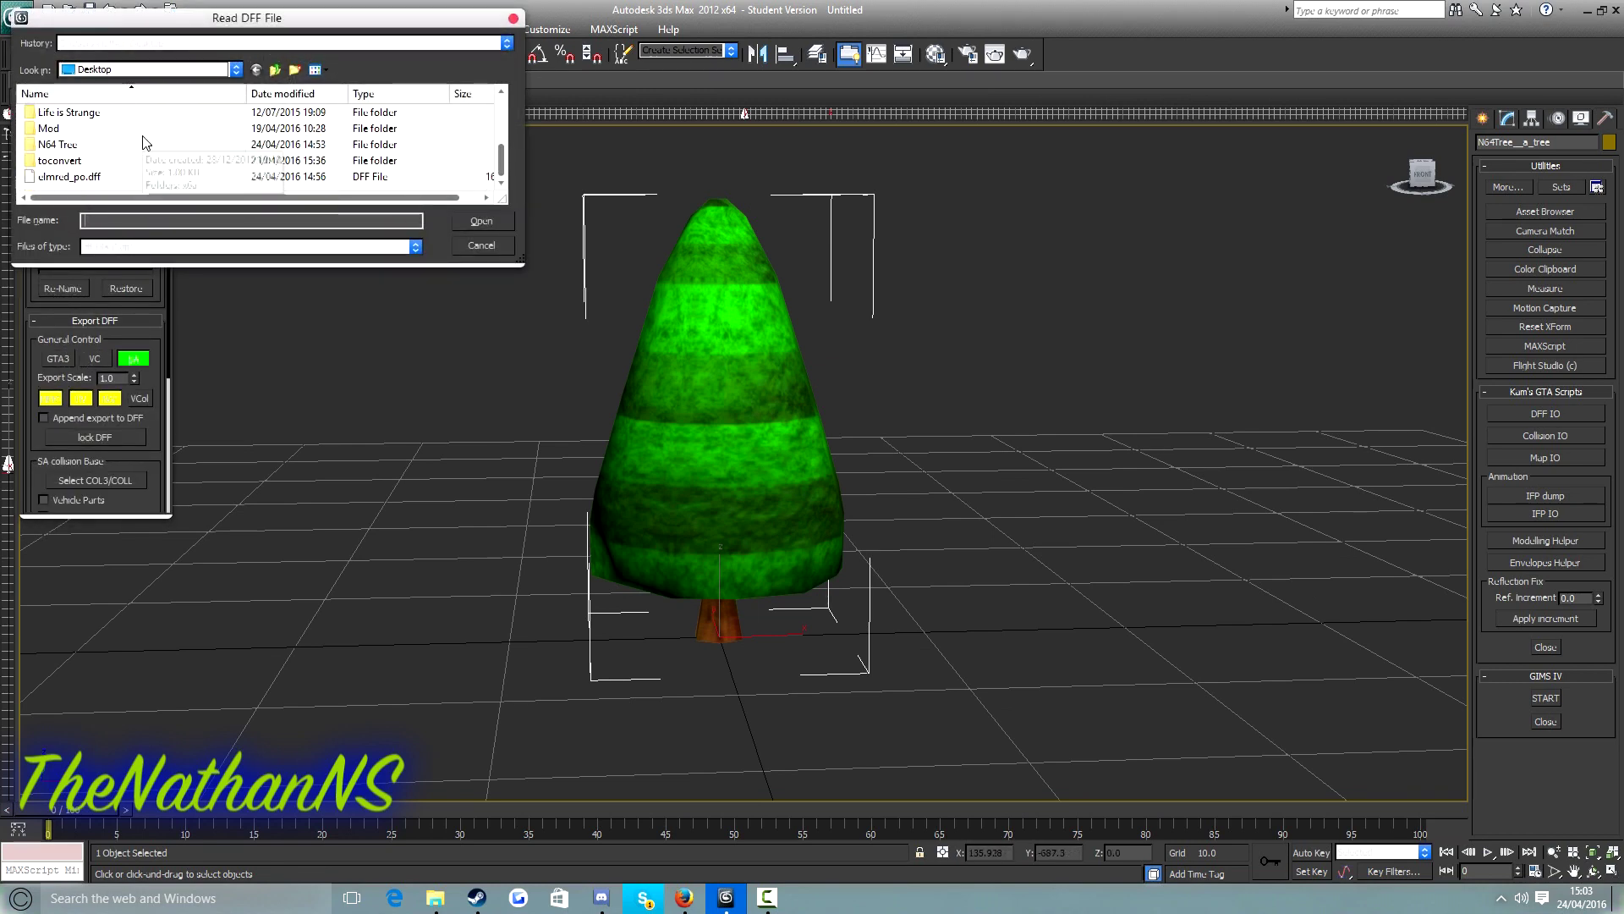
left_click(85, 178)
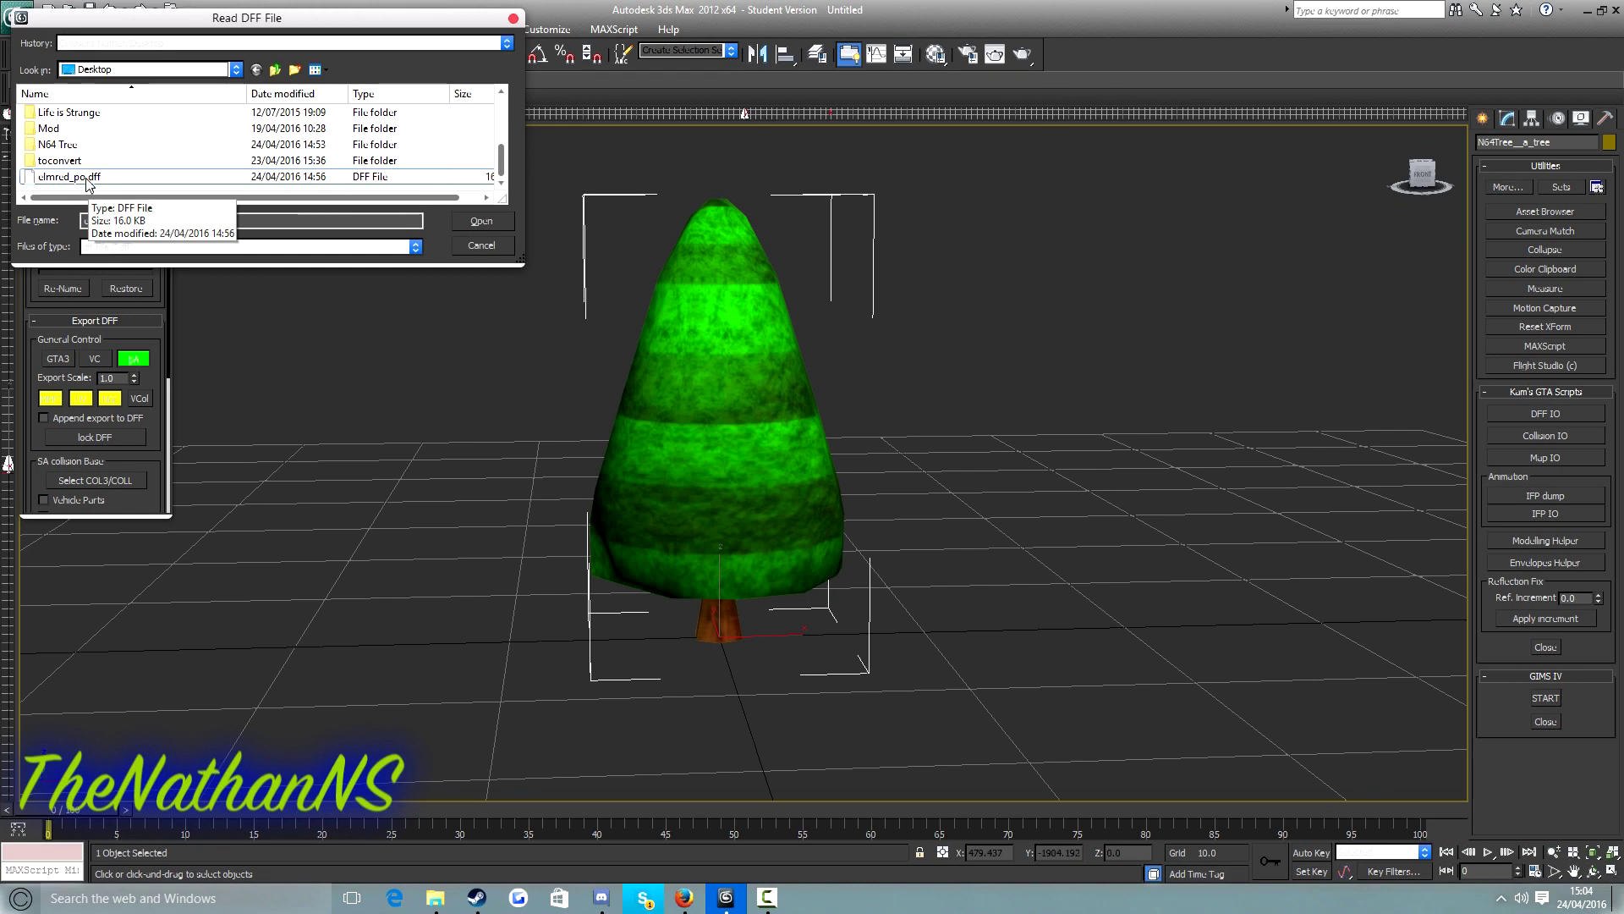
double_click(88, 179)
middle_click_drag(510, 358, 620, 397)
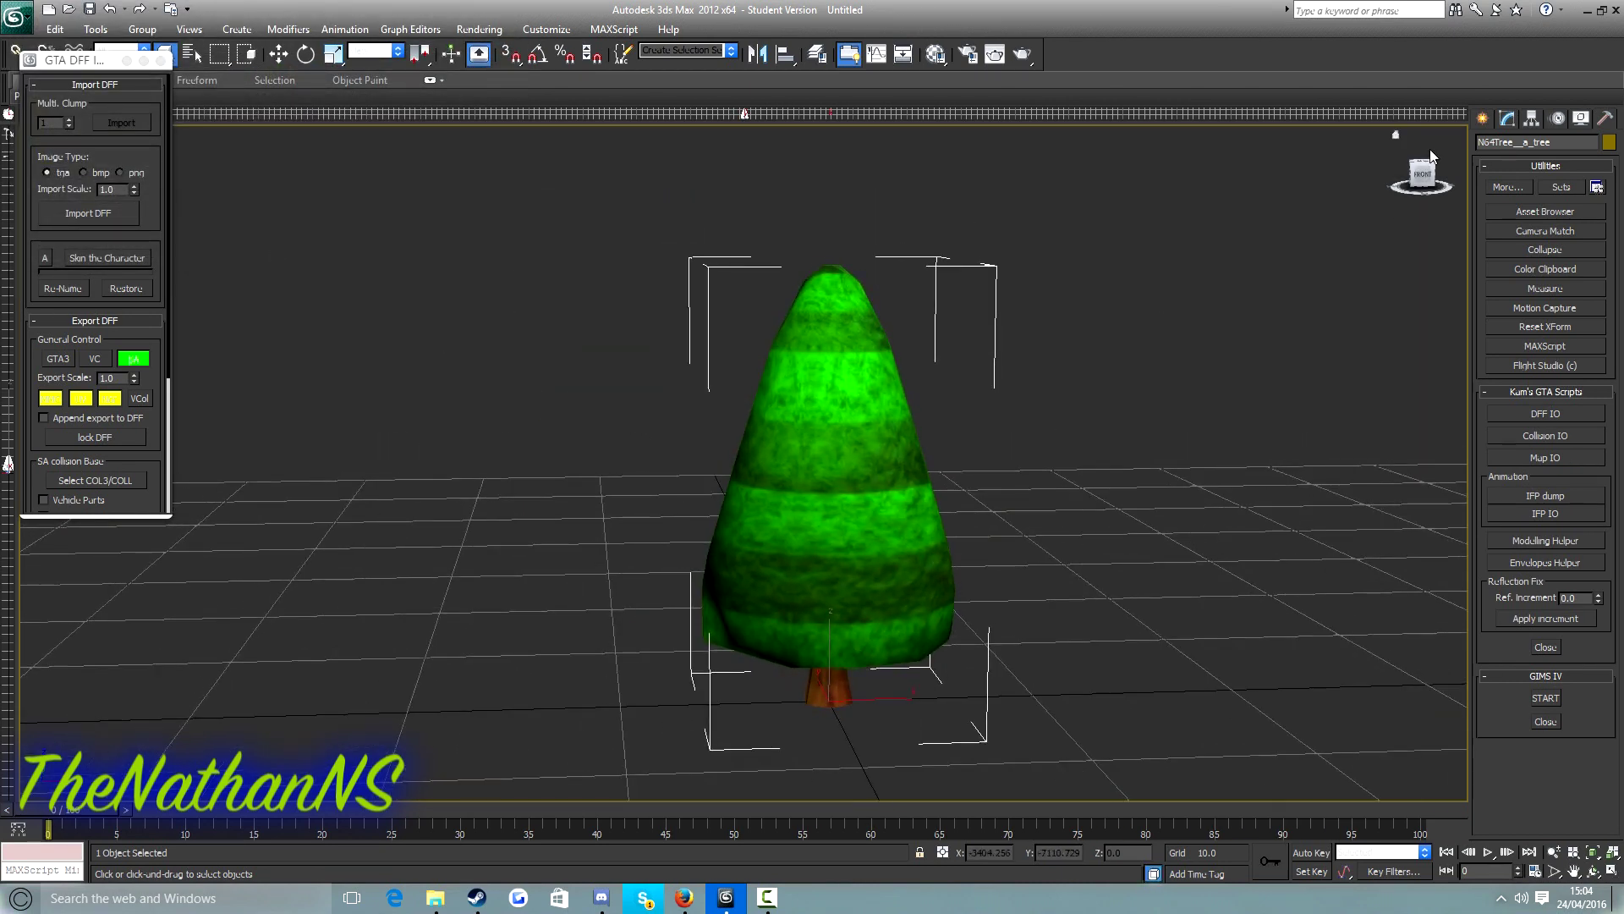
Switch the tree to uniform scaling and shrink it slightly
mouse_move(1425, 175)
left_mouse_down()
mouse_move(1430, 232)
mouse_move(1430, 173)
mouse_move(1446, 174)
left_mouse_up()
middle_click_drag(829, 413, 786, 360)
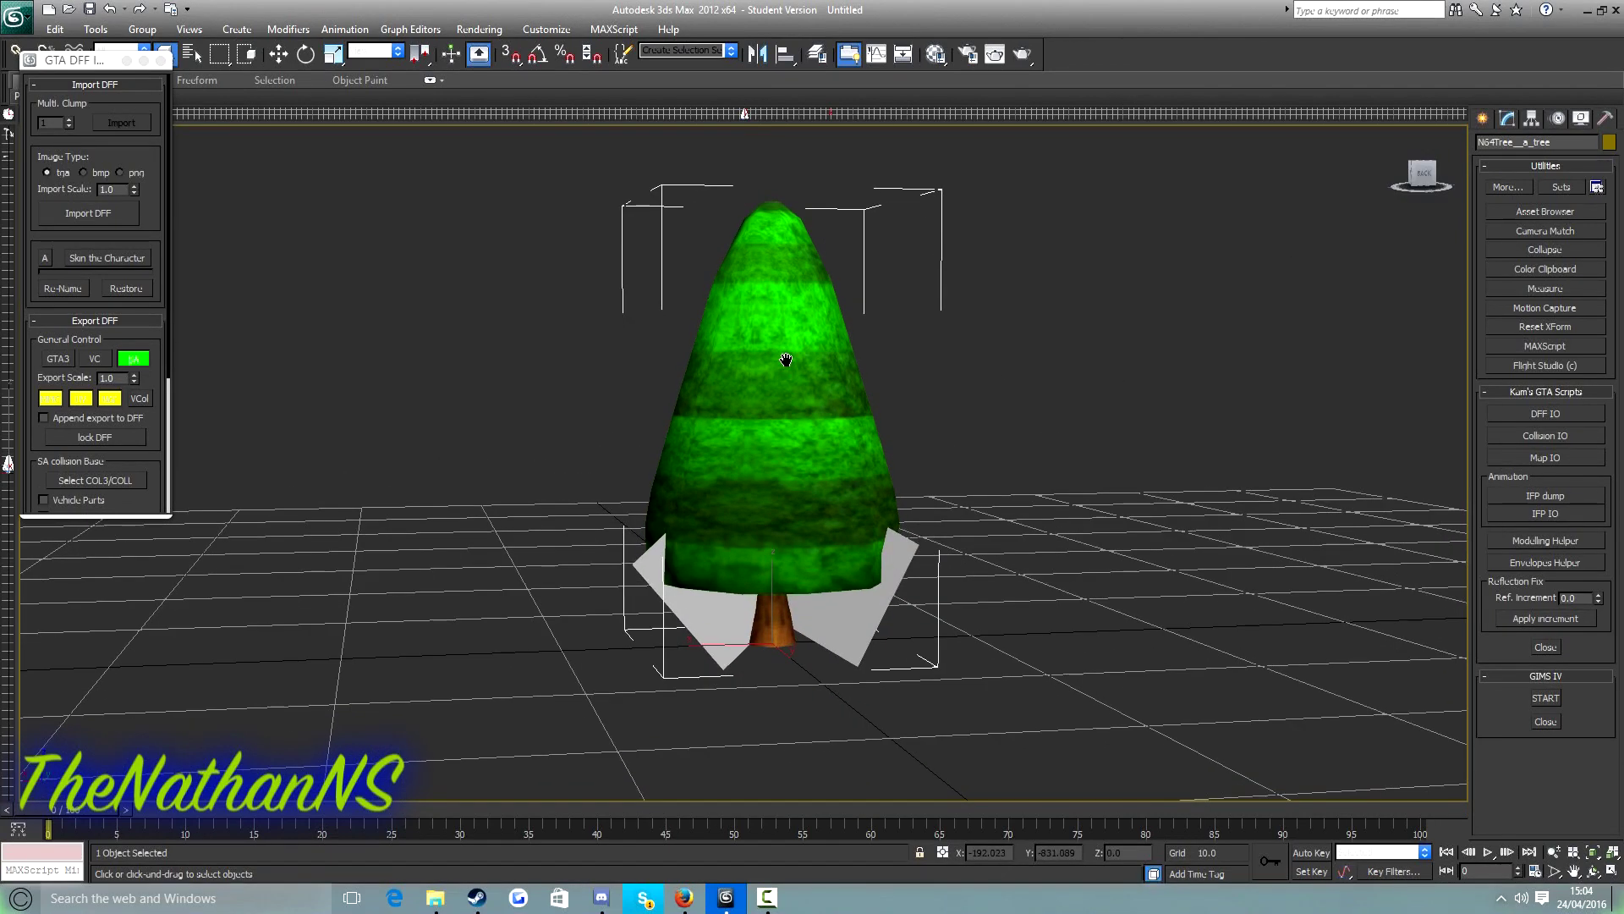
right_click(787, 412)
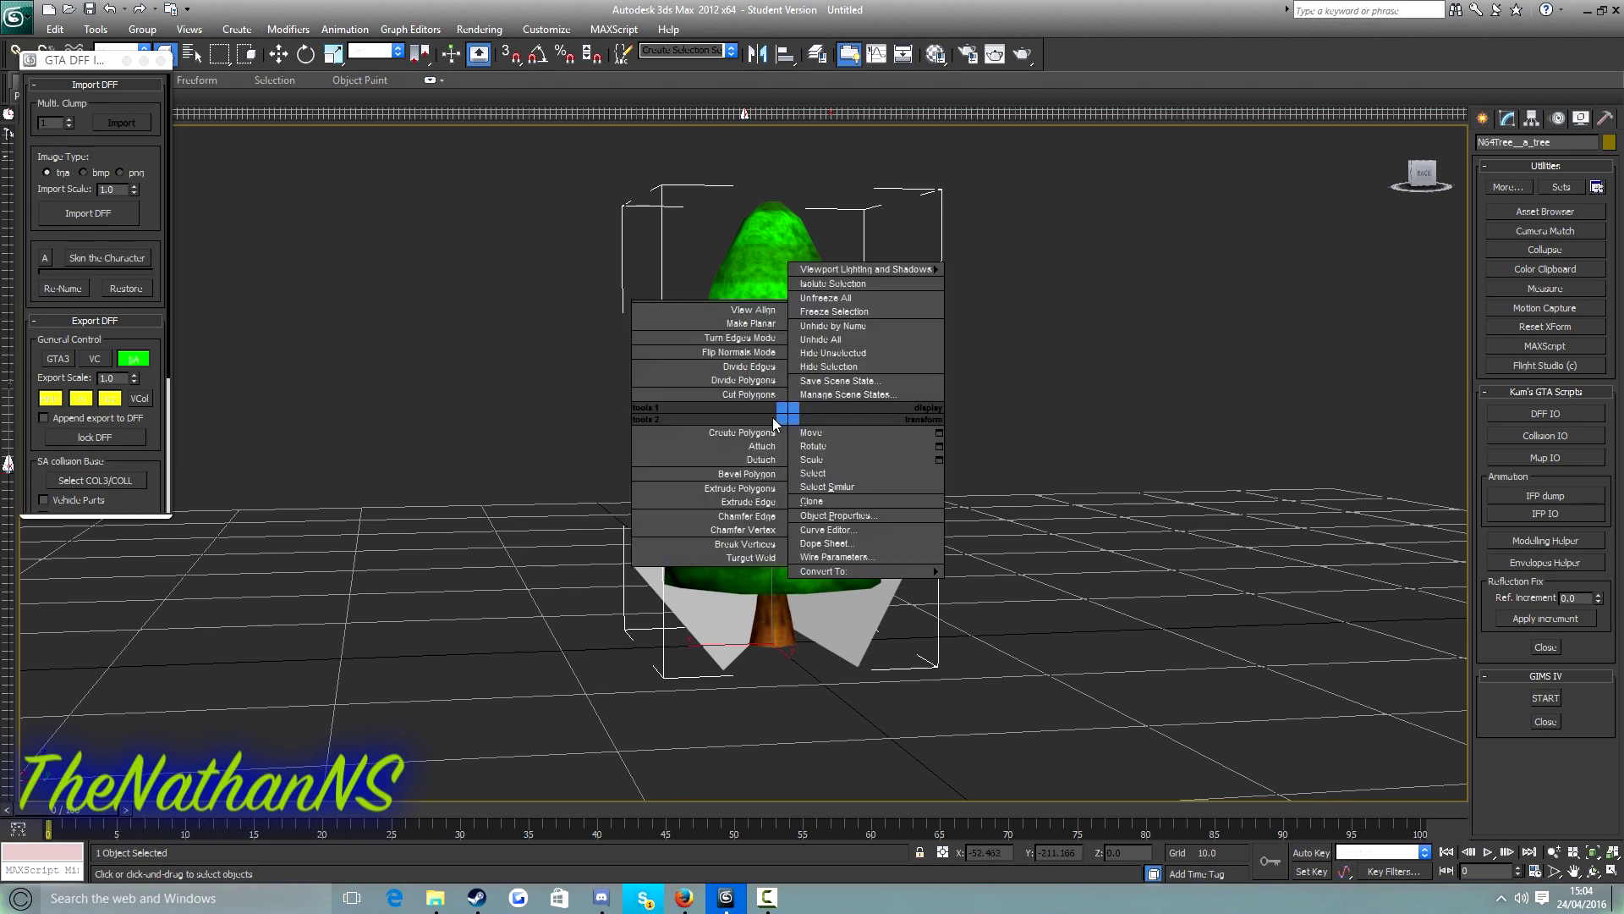
left_click(821, 464)
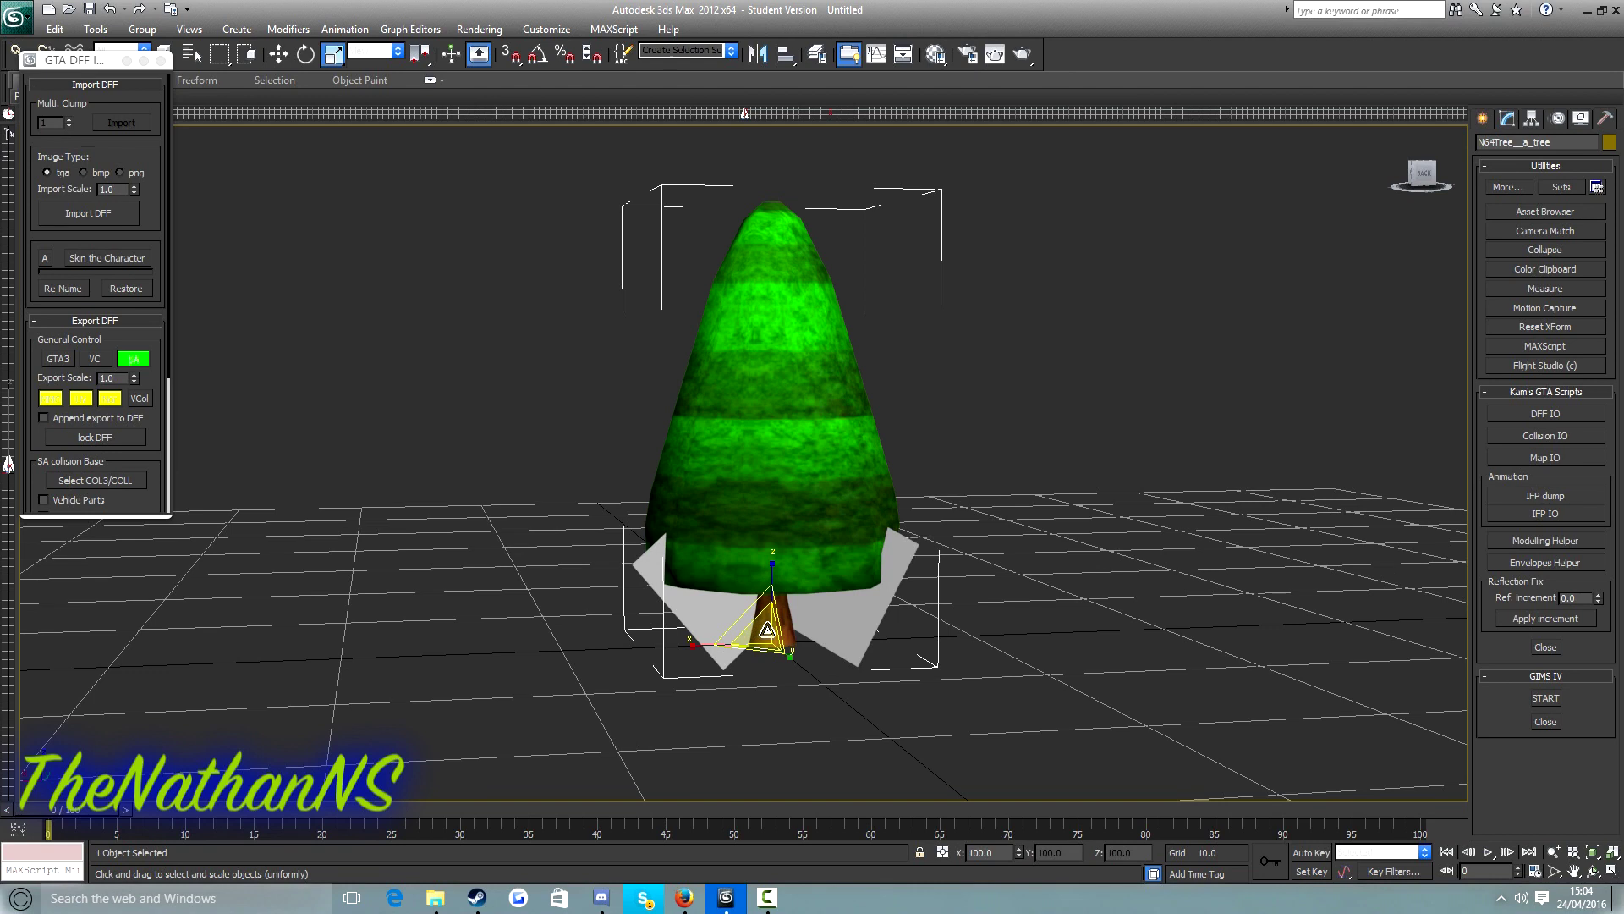
left_click_drag(765, 630, 765, 641)
Open the Scale Type-In and shrink the tree to 40.019 on all axes
right_click(793, 511)
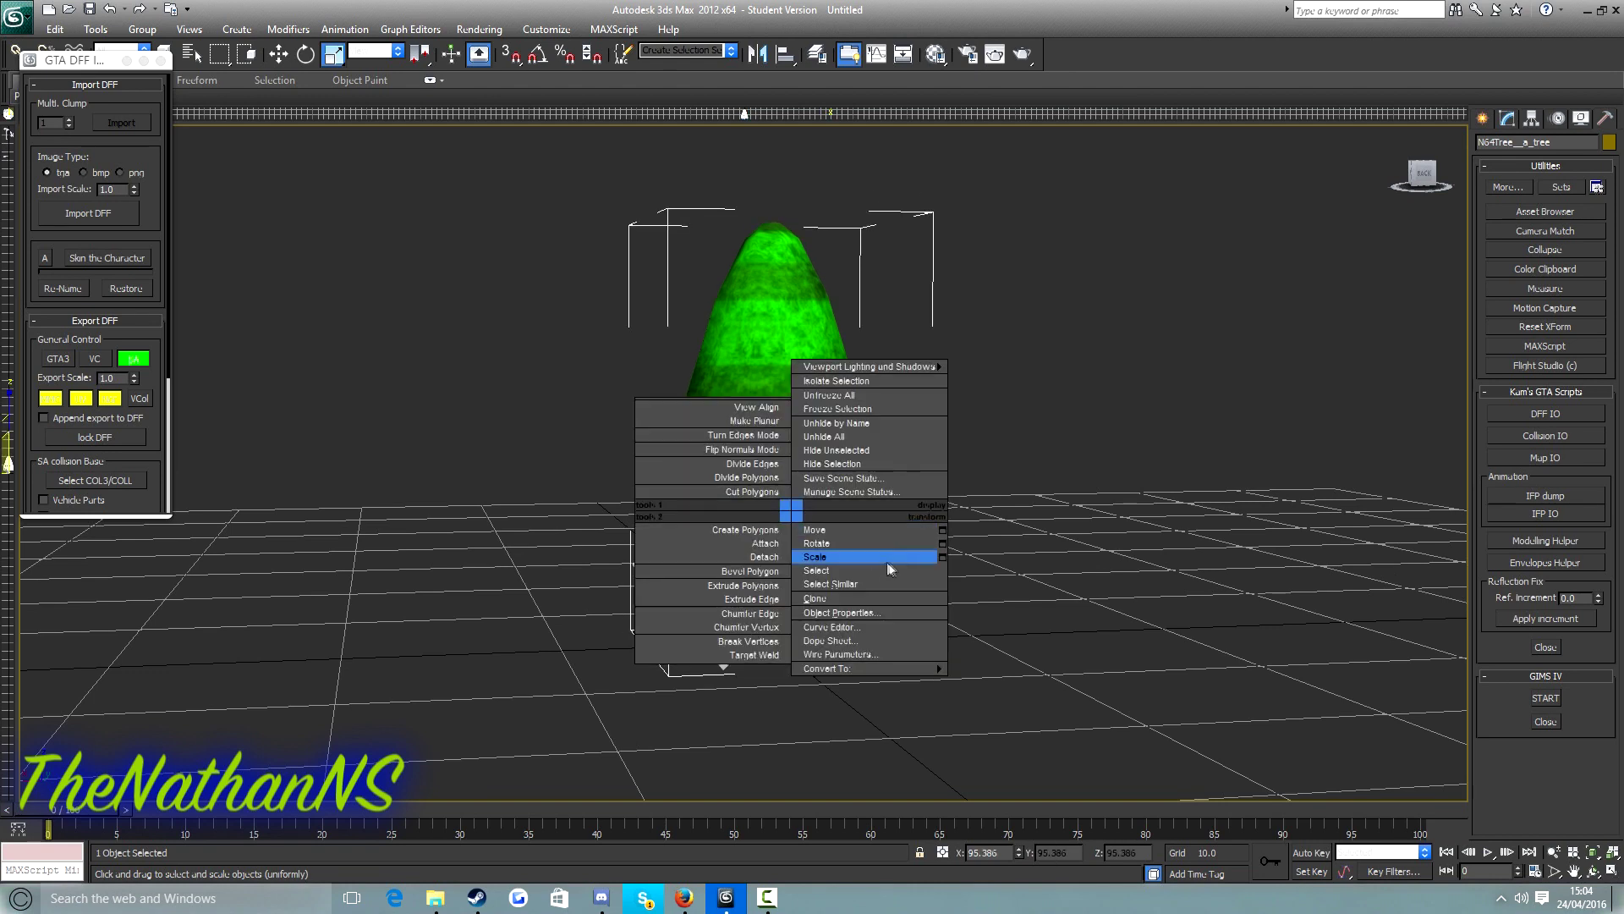
left_click(944, 558)
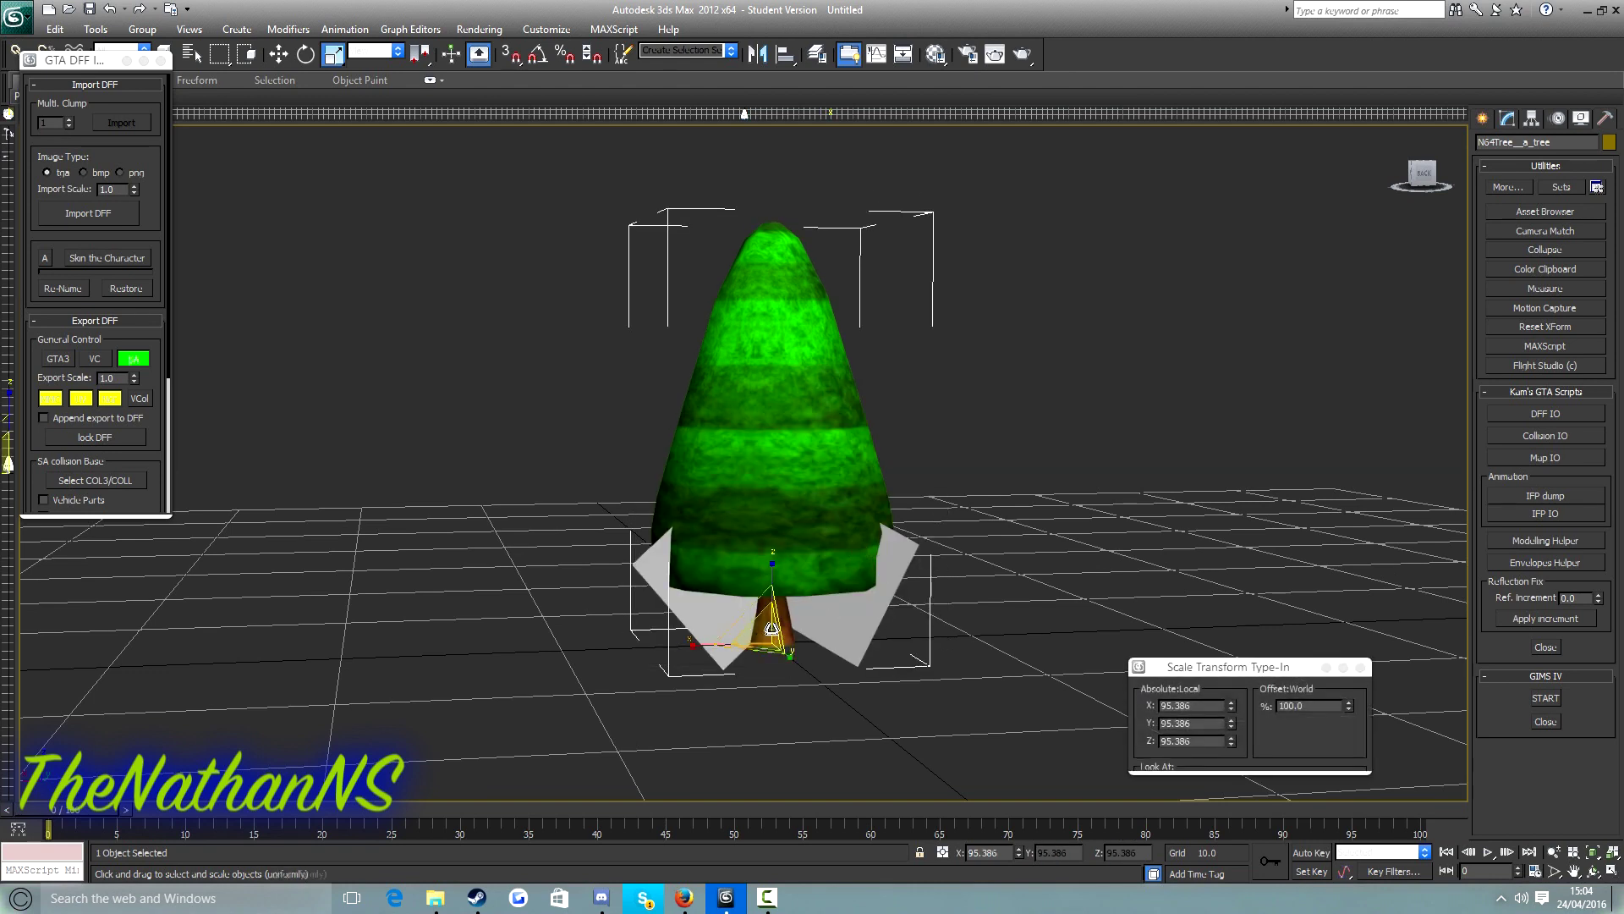
left_click_drag(766, 626, 691, 746)
scroll(972, 377, "up", 5)
scroll(897, 279, "up", 5)
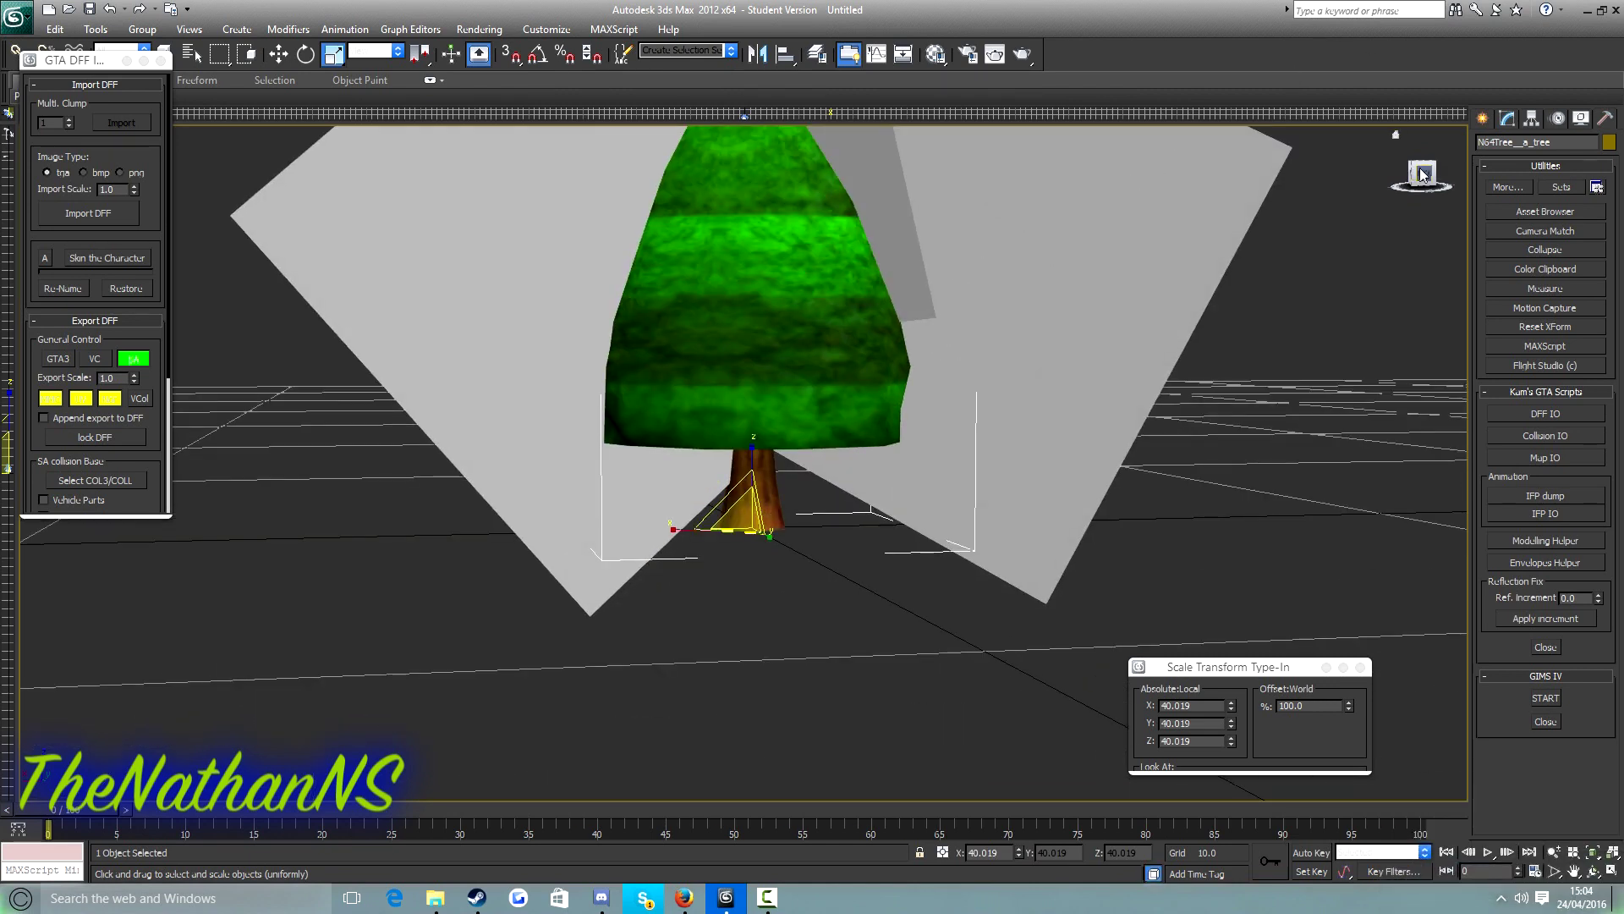
left_click_drag(1407, 173, 1221, 550)
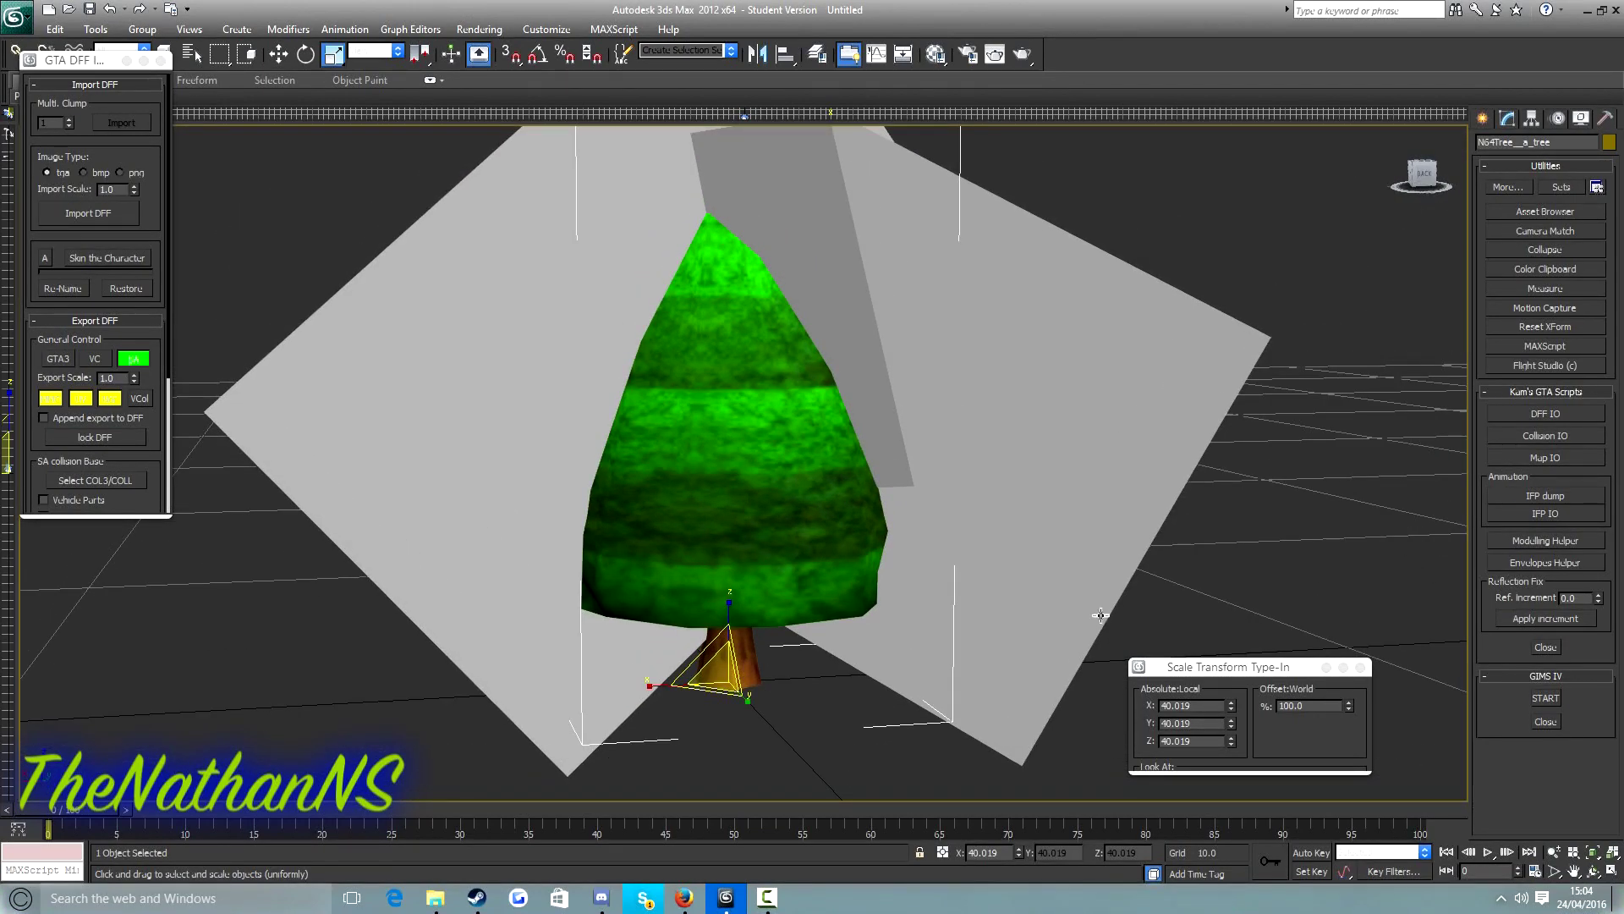
middle_click_drag(861, 453, 776, 546)
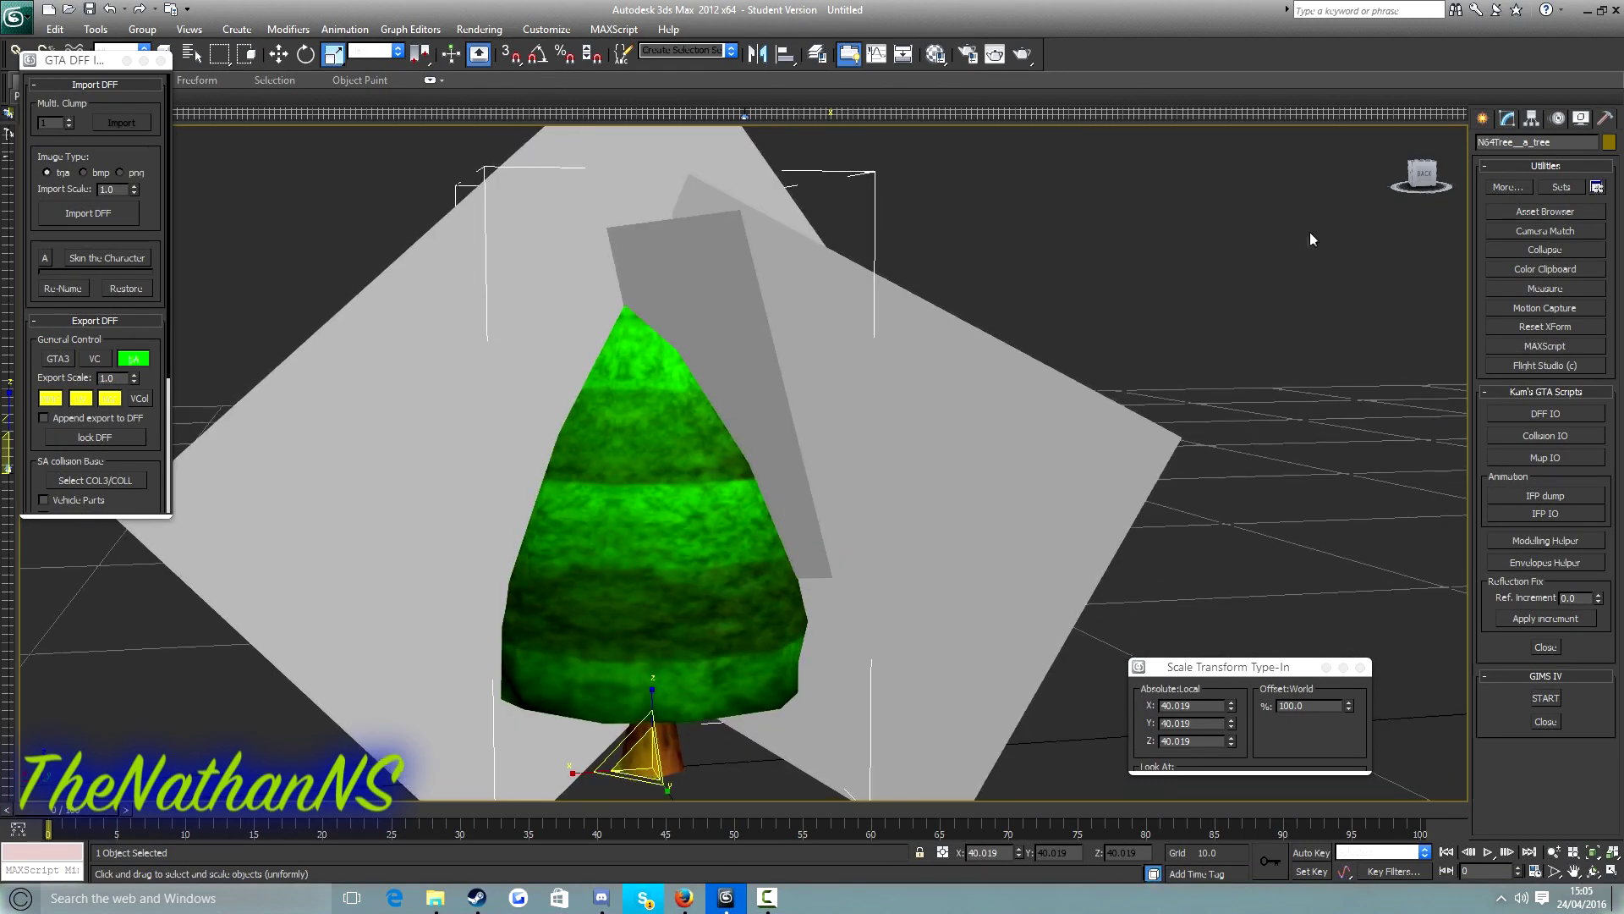
In the Modify panel, select Elmred_PO and select all 365 of its vertices
left_click(1511, 121)
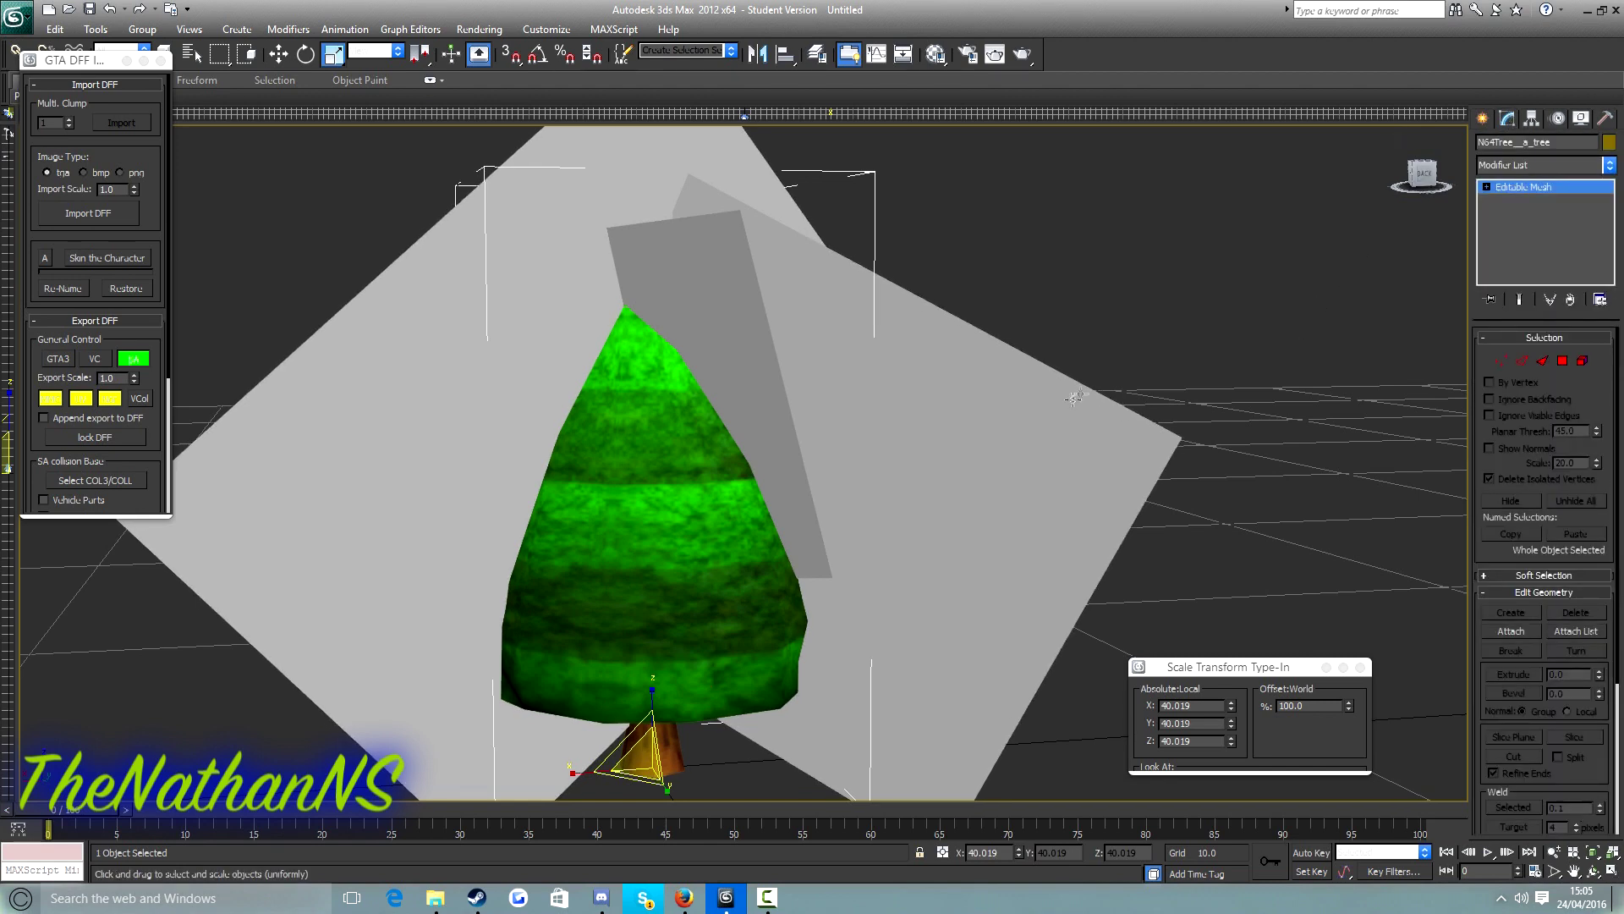
left_click(1131, 327)
left_click(1019, 410)
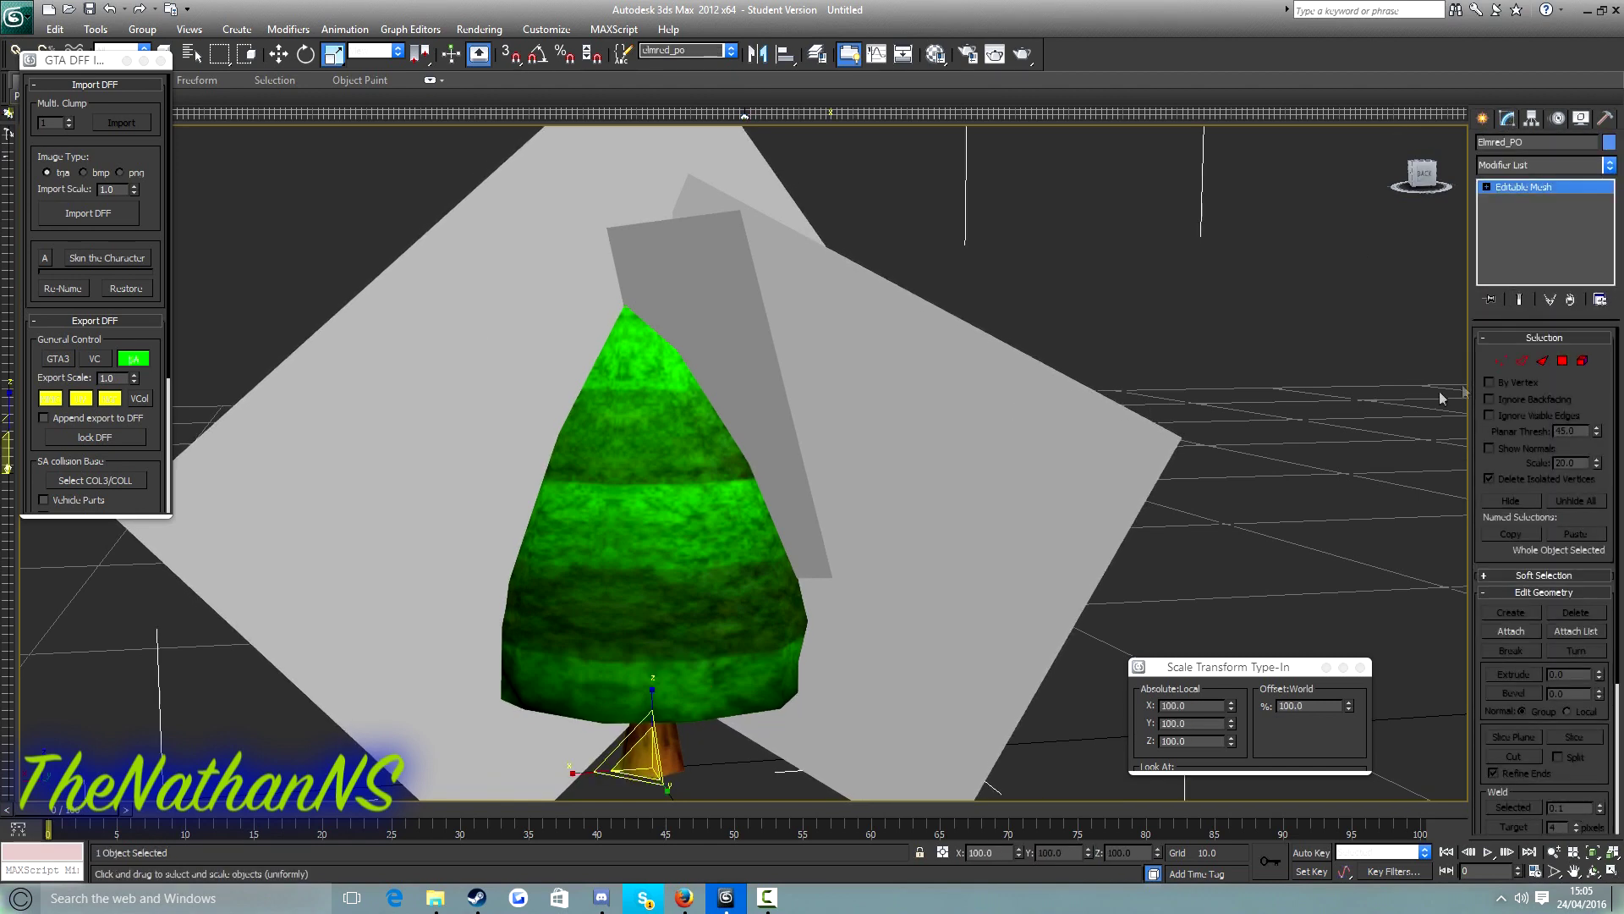
left_click(1502, 361)
middle_click_drag(1160, 392, 1269, 376)
scroll(1157, 344, "up", 8)
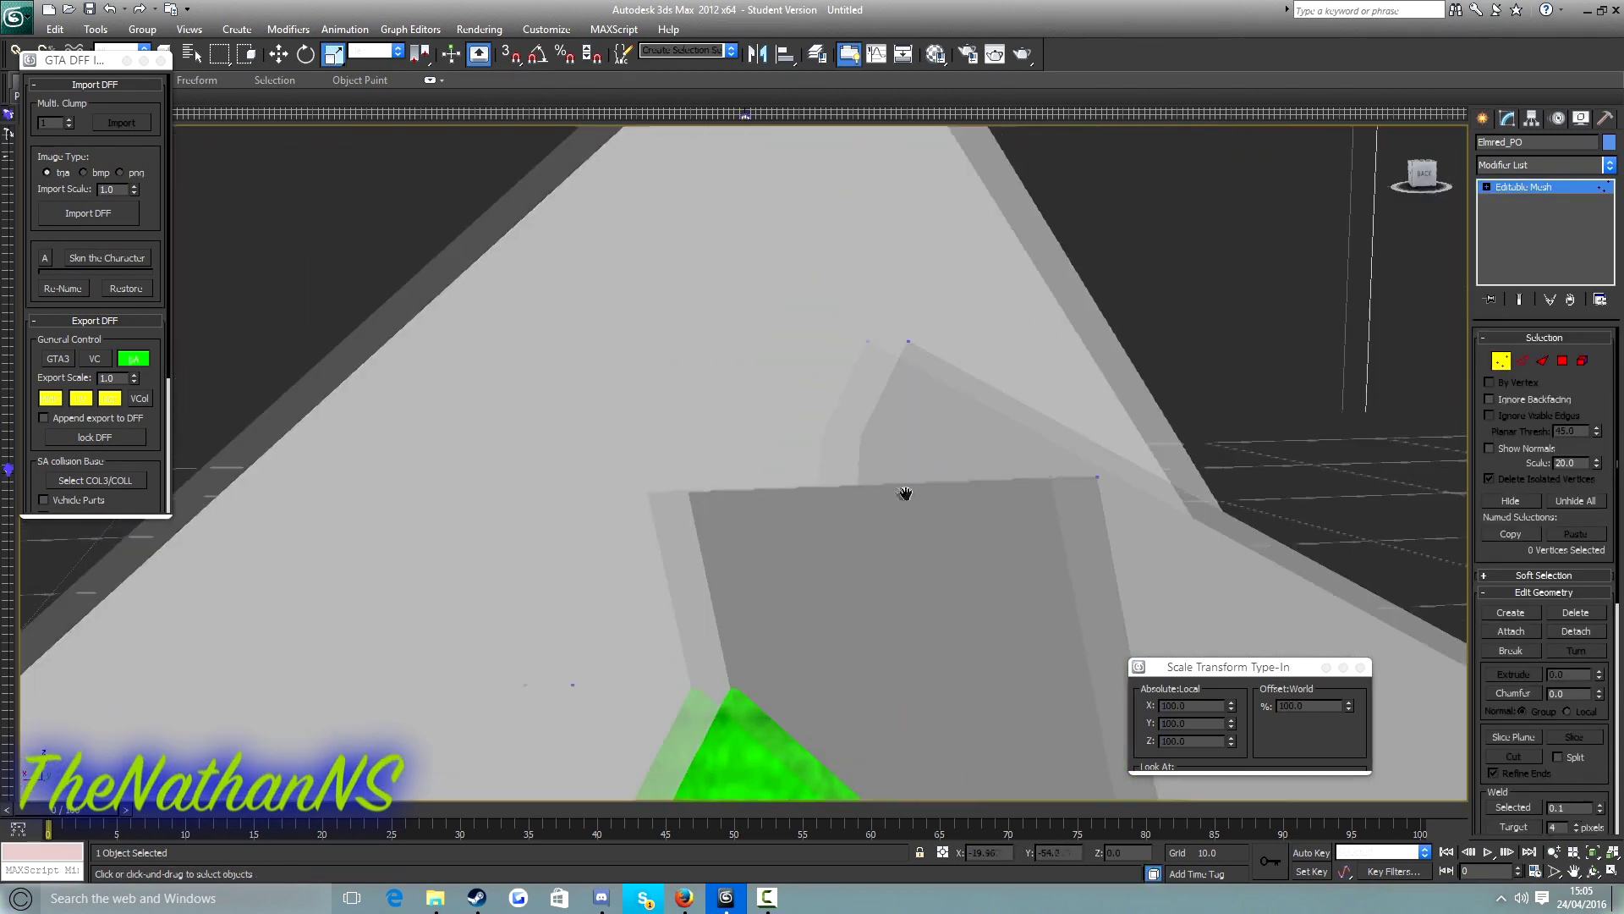
scroll(901, 493, "down", 10)
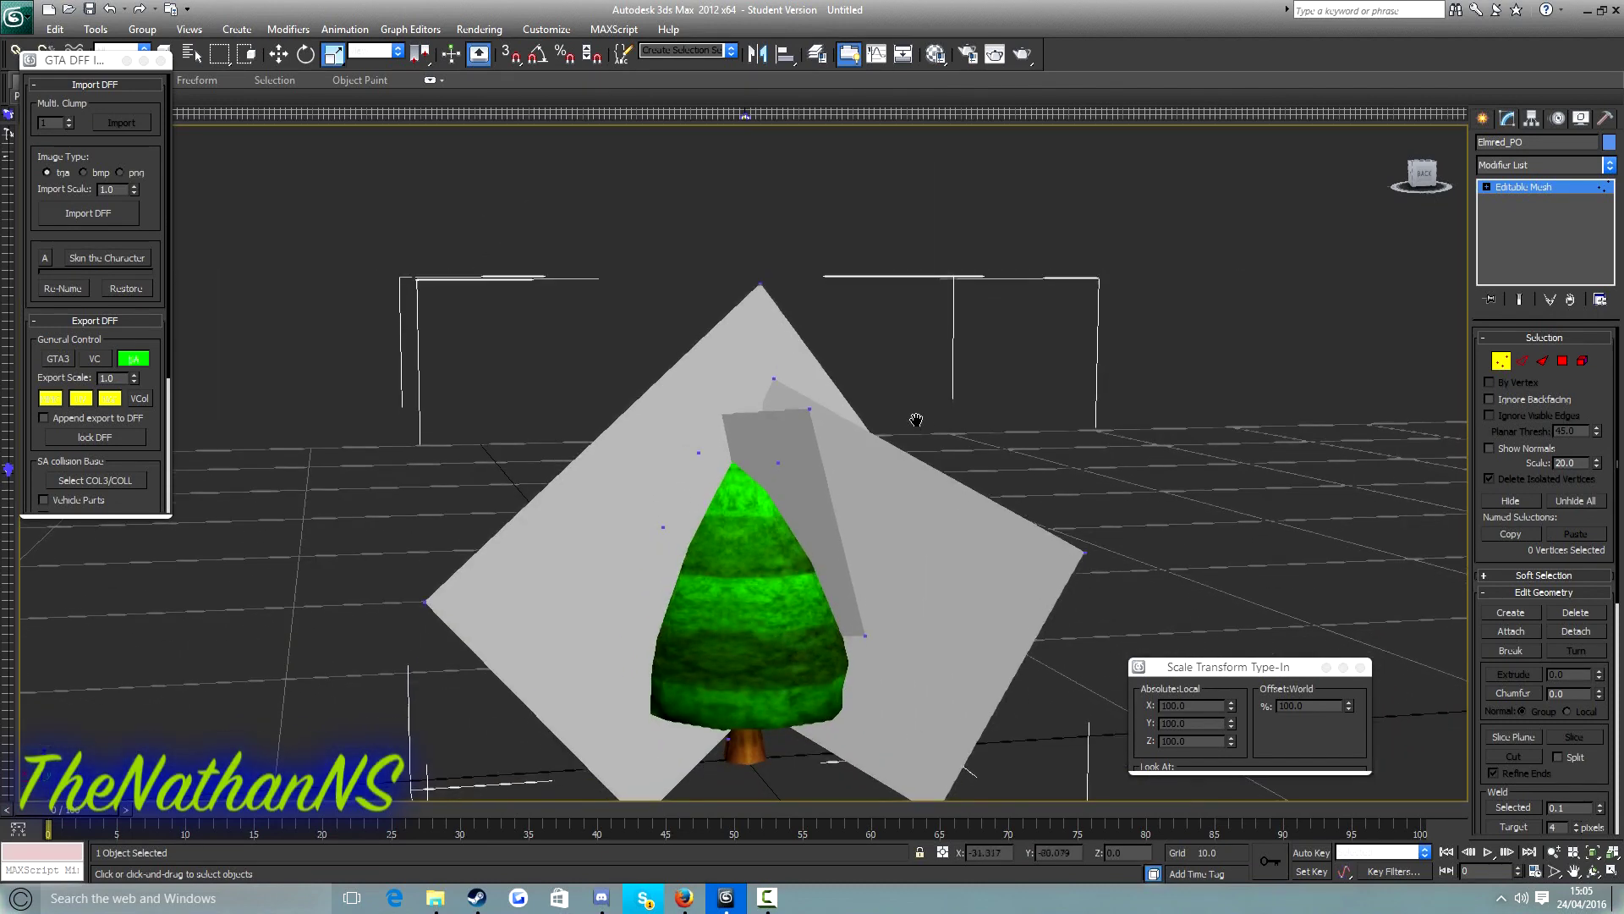
key("ctrl+a")
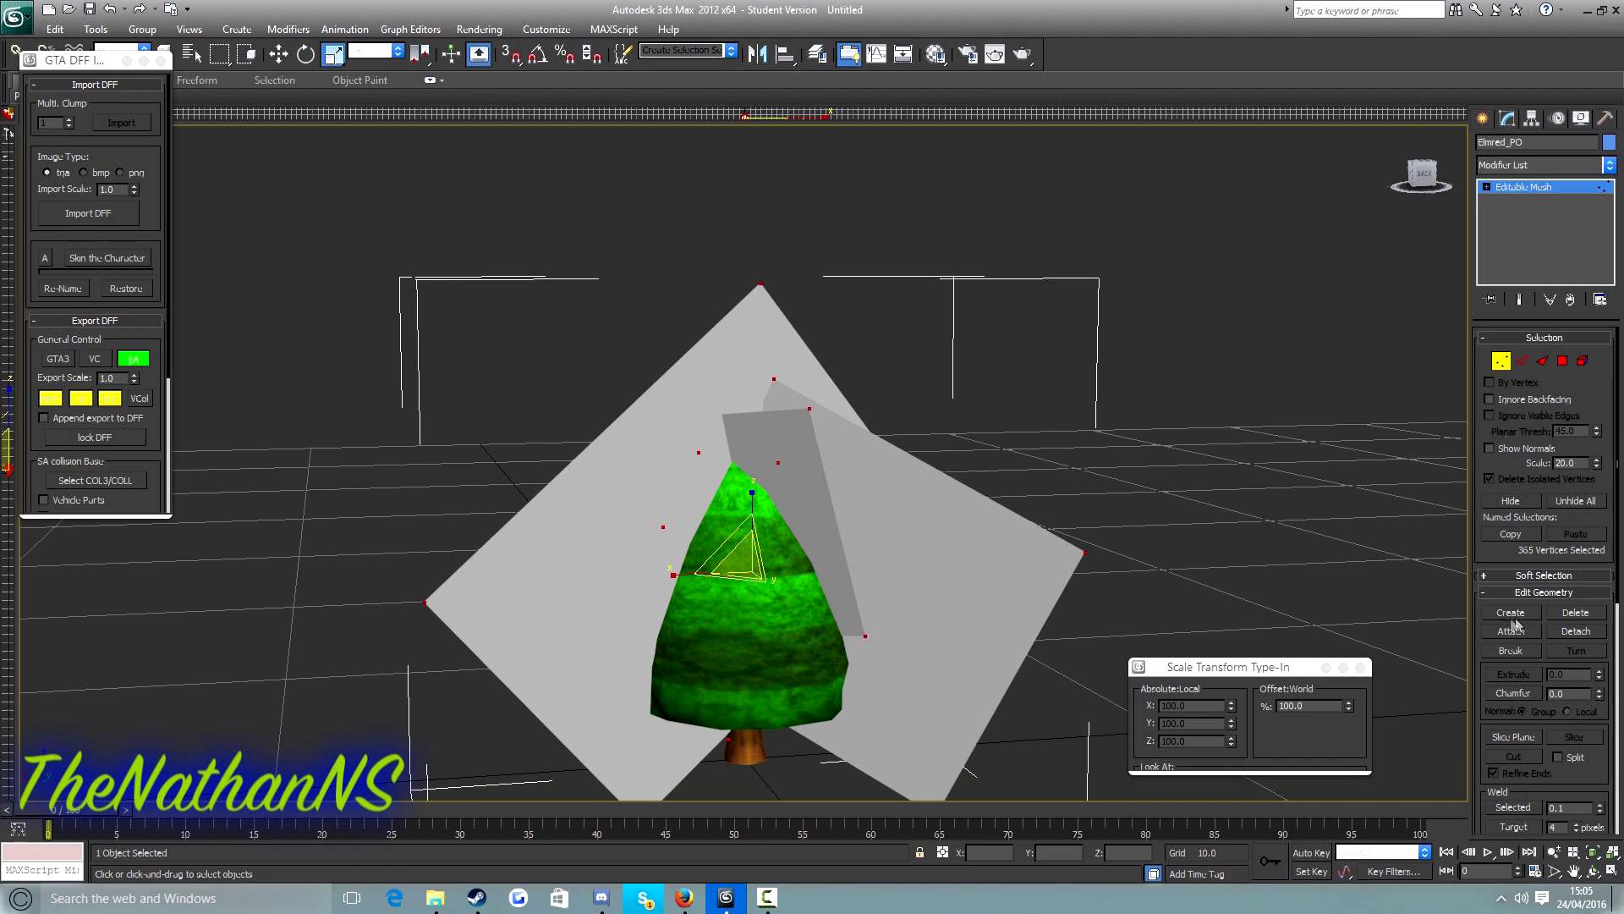
scroll(1531, 502, "down", 2)
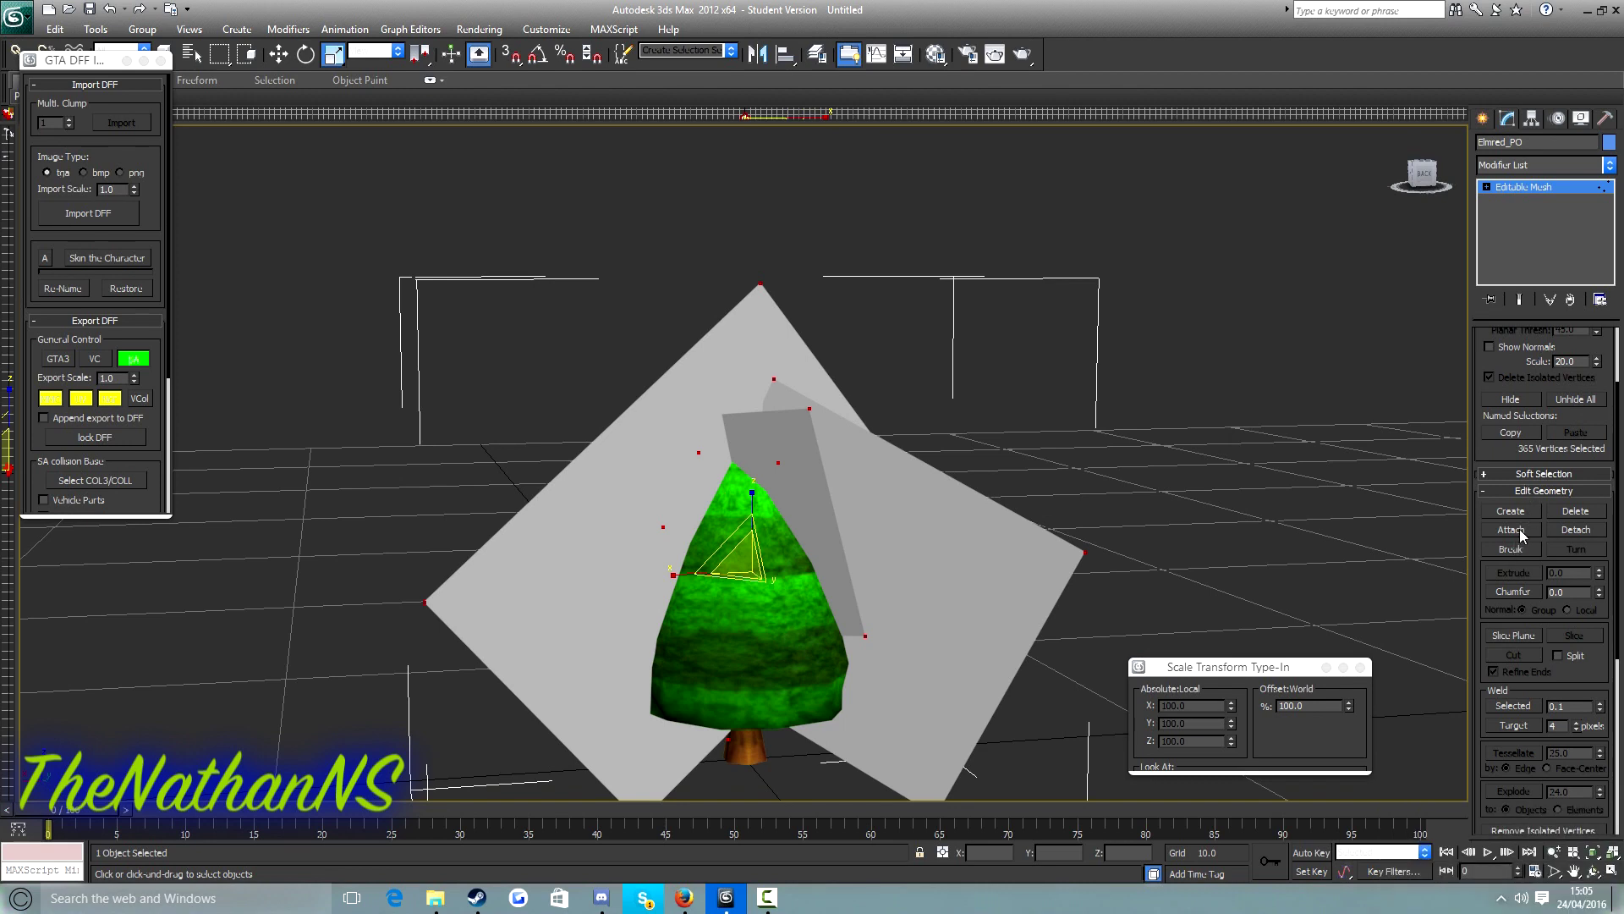
Attach the tree to Elmred_PO with Match Material to Material IDs, then delete the grey plane vertices
left_click(1512, 529)
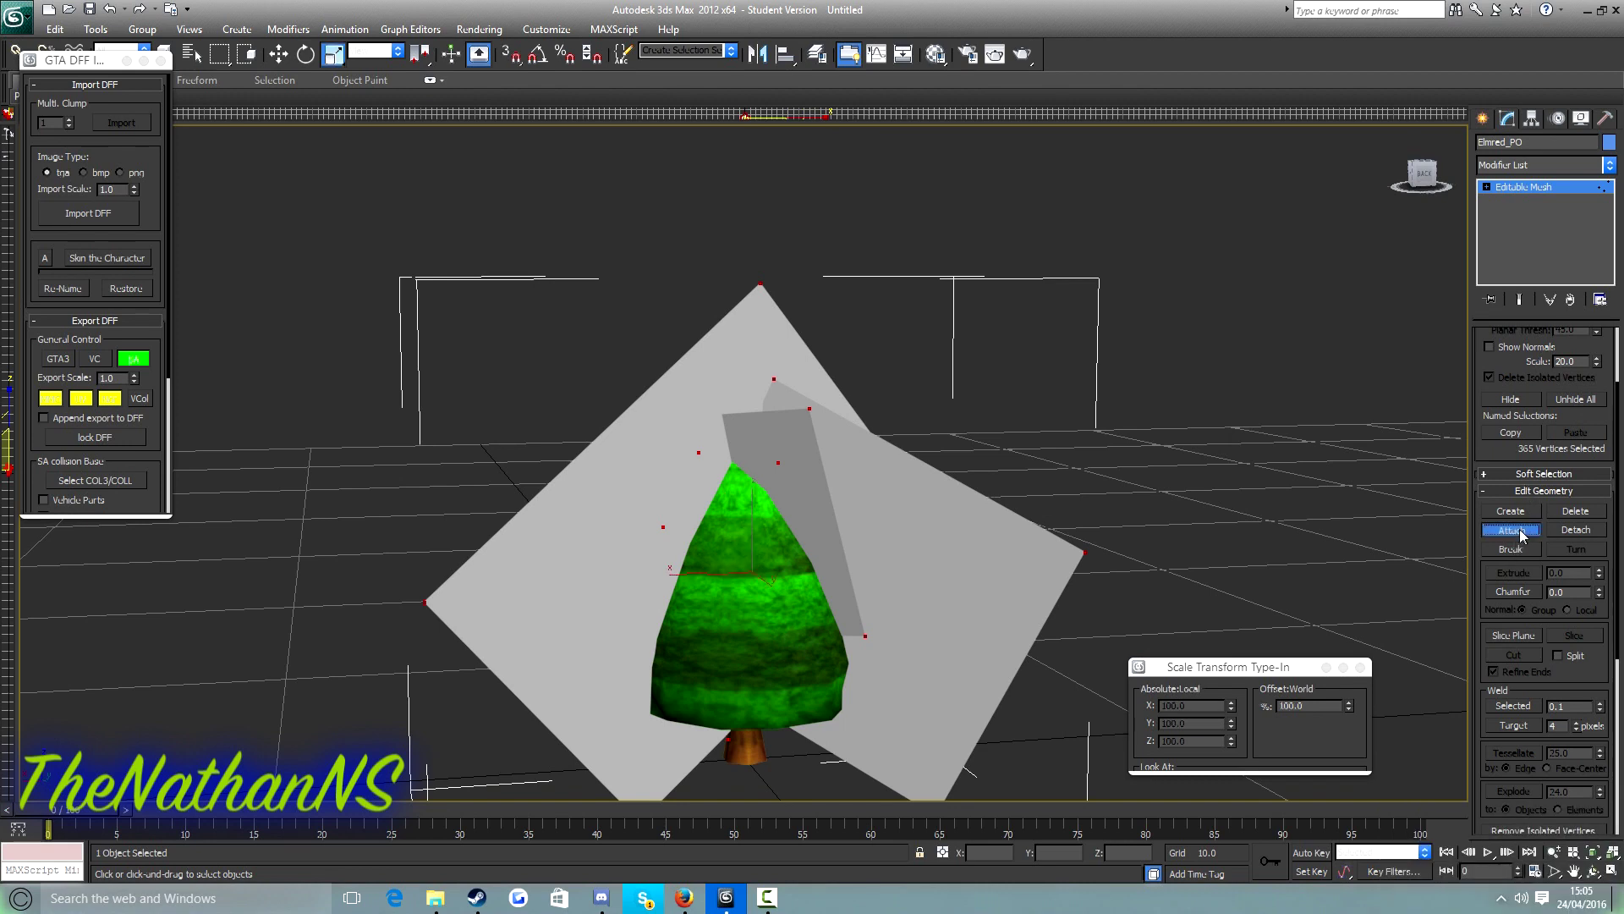
left_click(782, 590)
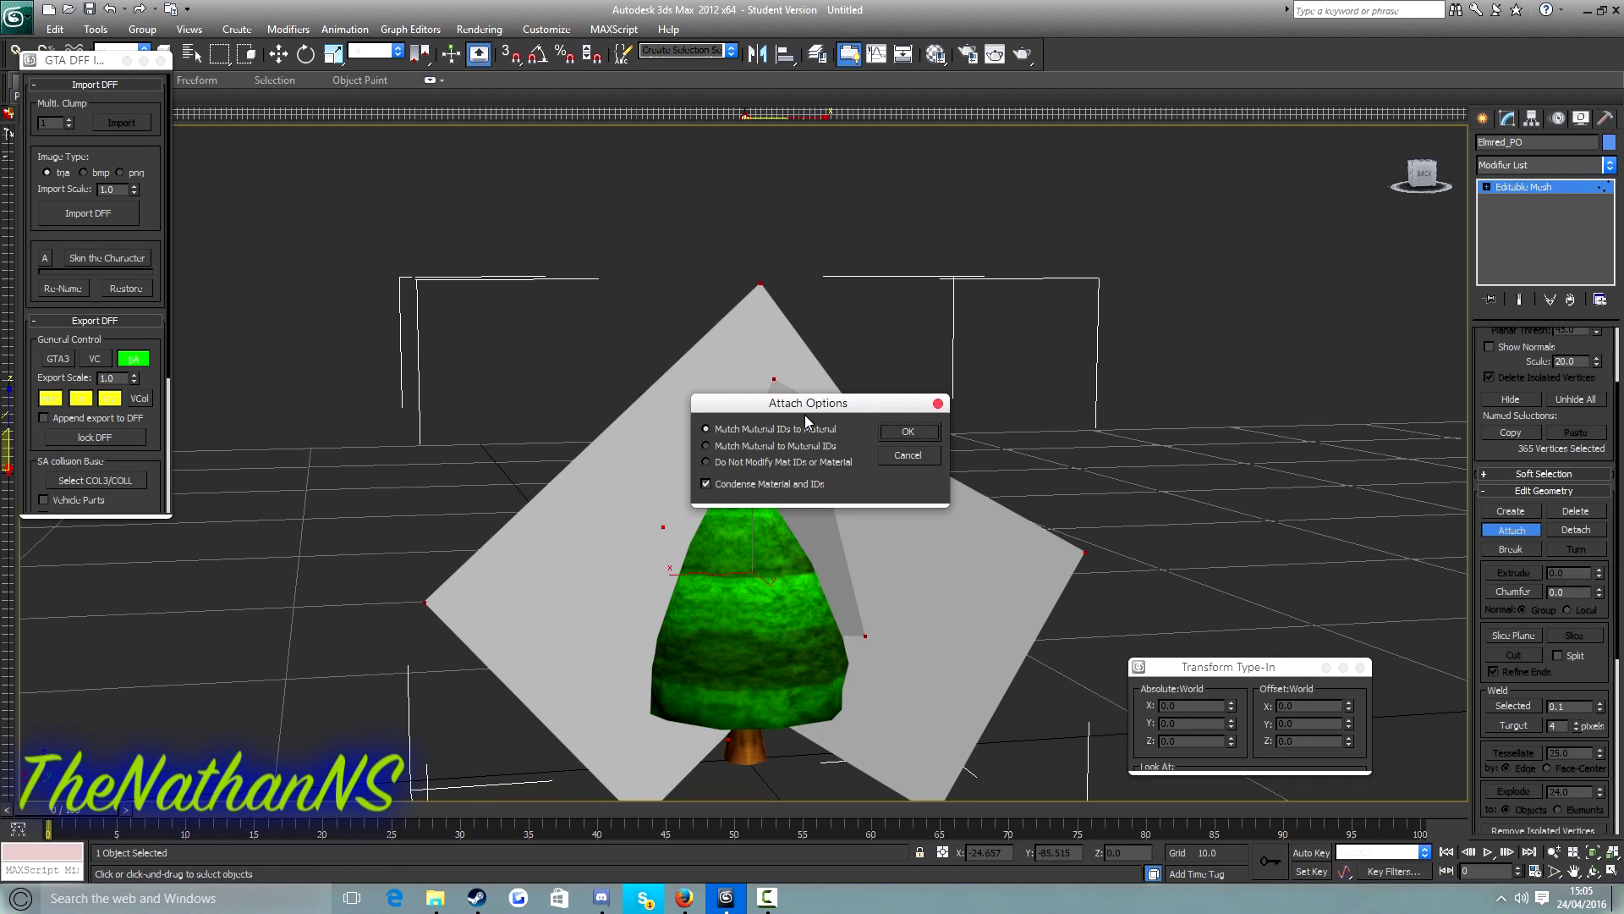
left_click(730, 447)
left_click(897, 433)
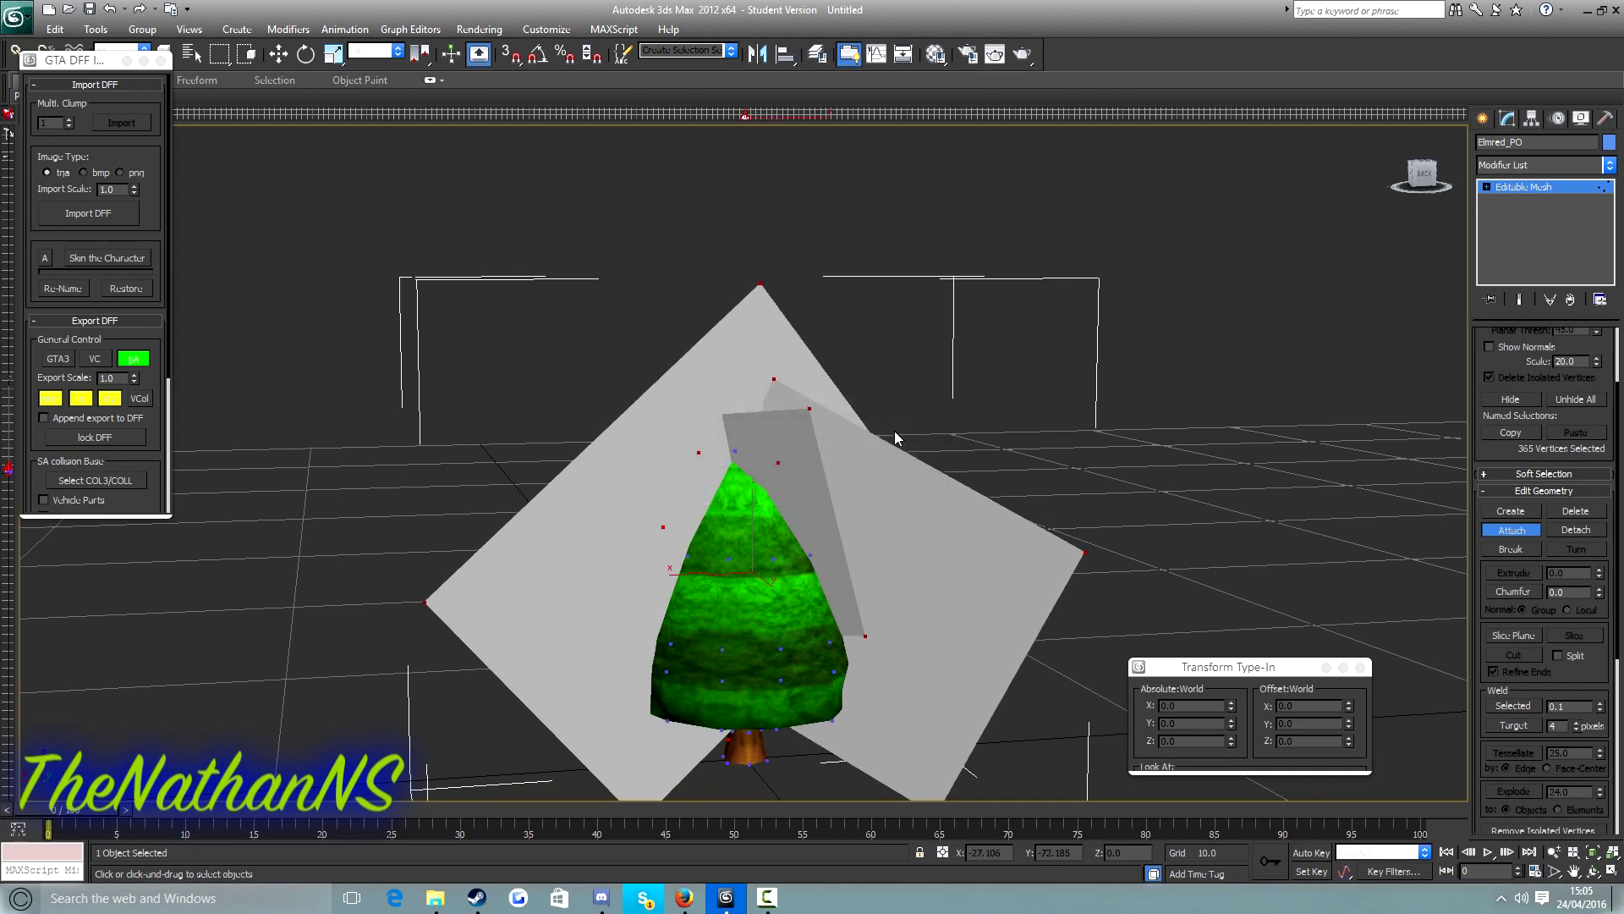
key("Delete")
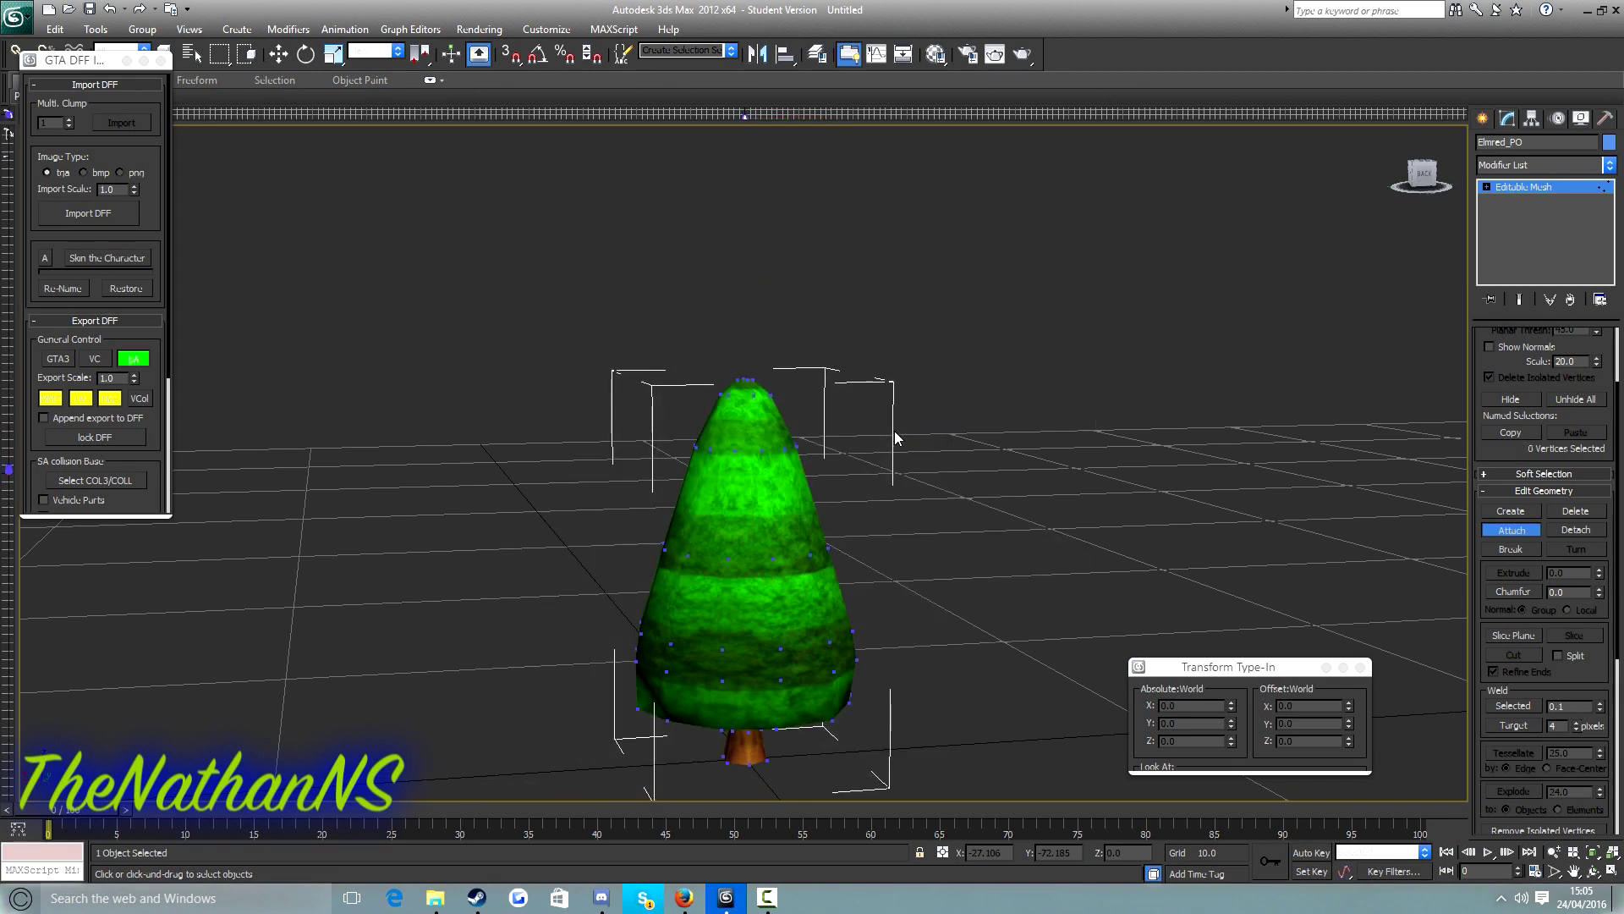
left_click(1511, 529)
Leave Vertex mode and export the mesh through Export DFF as n64tree
scroll(1511, 432, "up", 3)
left_click(1501, 361)
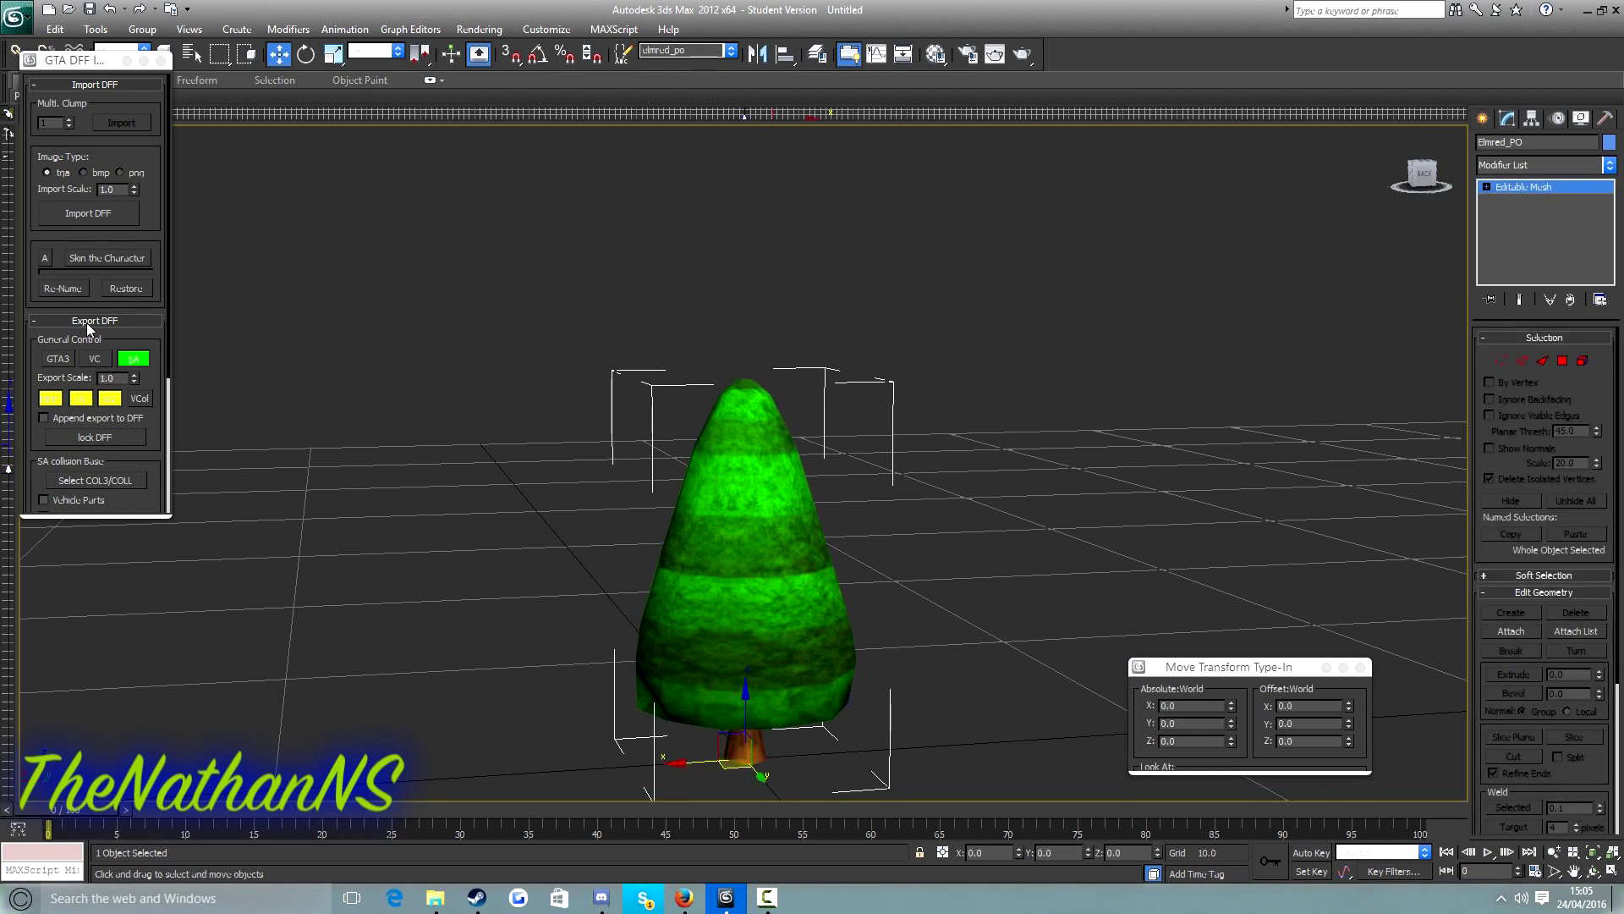
left_click_drag(88, 328, 91, 141)
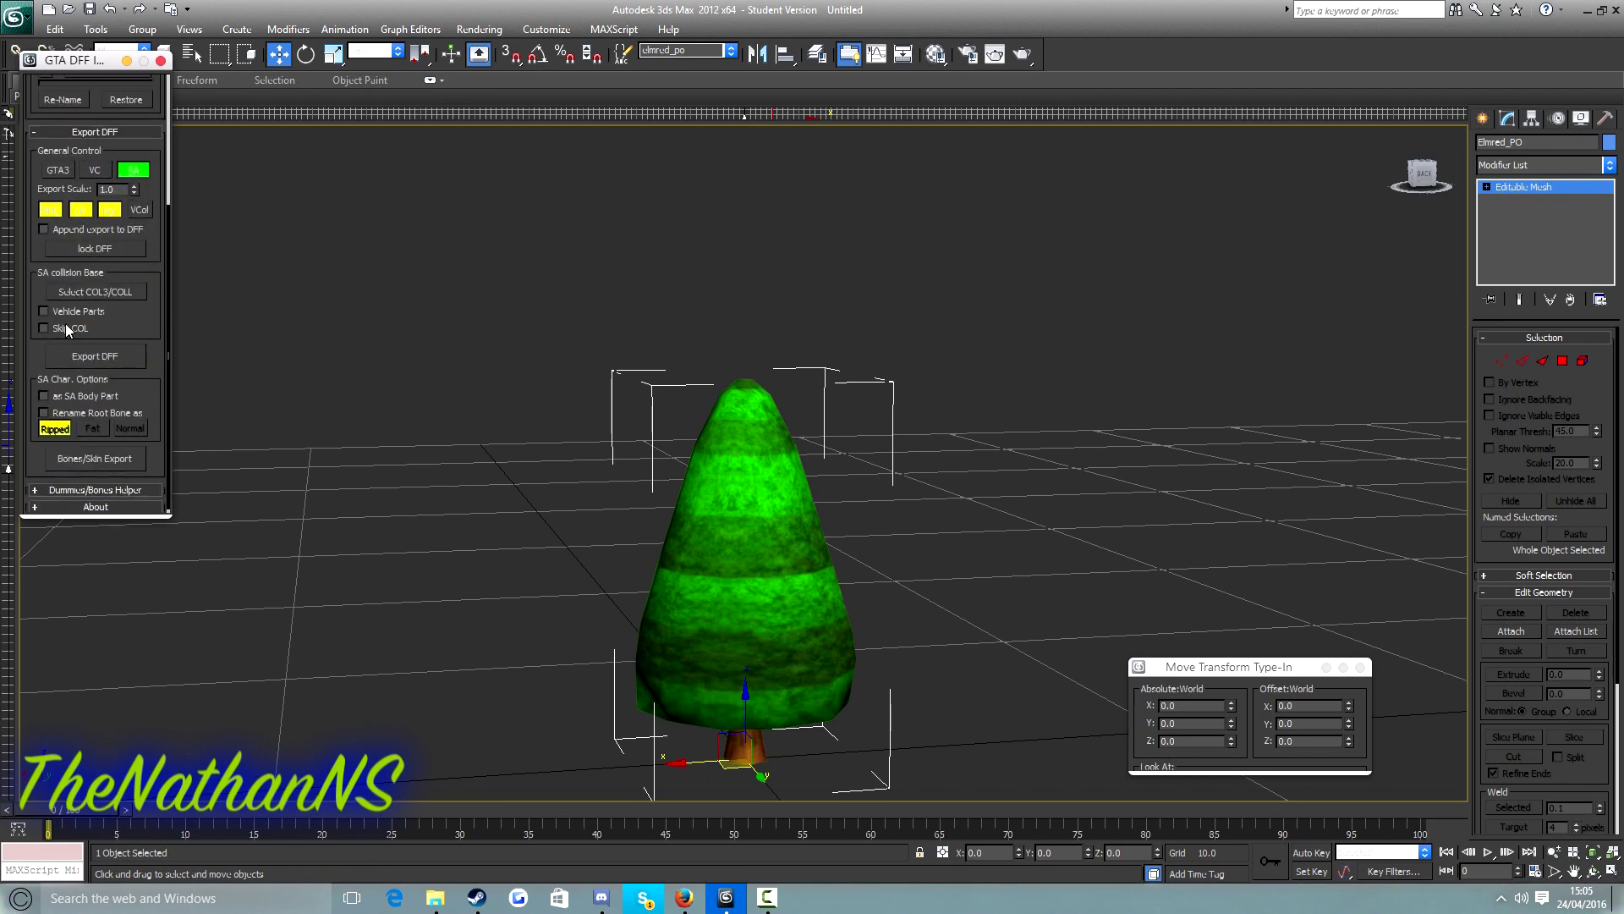
left_click(106, 359)
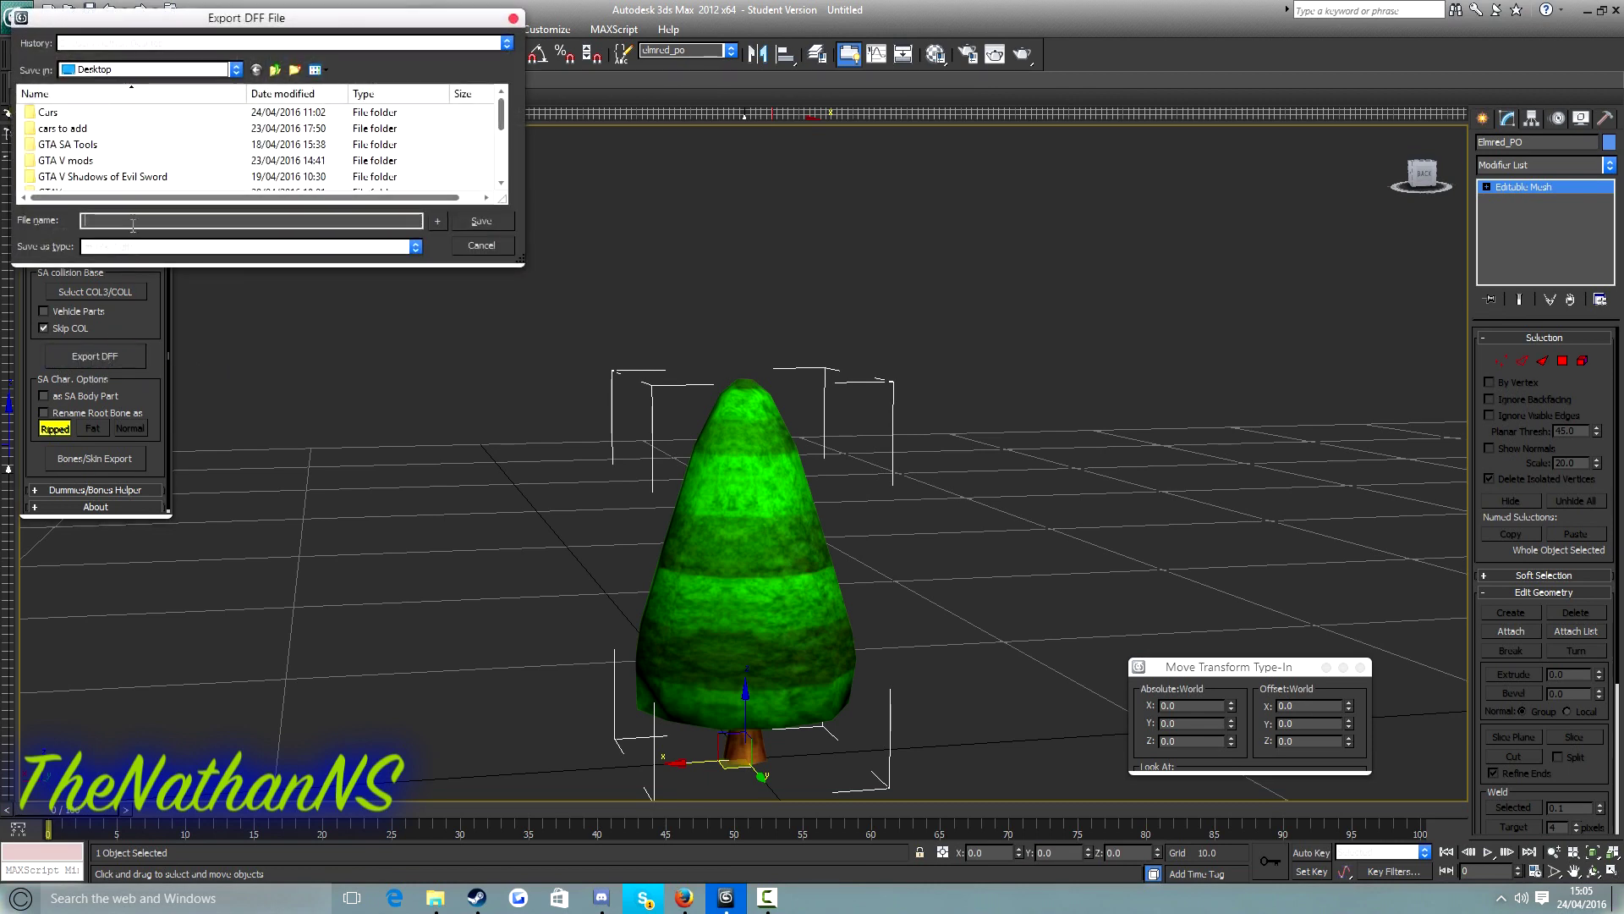
type("tree")
key("Home")
type("n64")
key("Return")
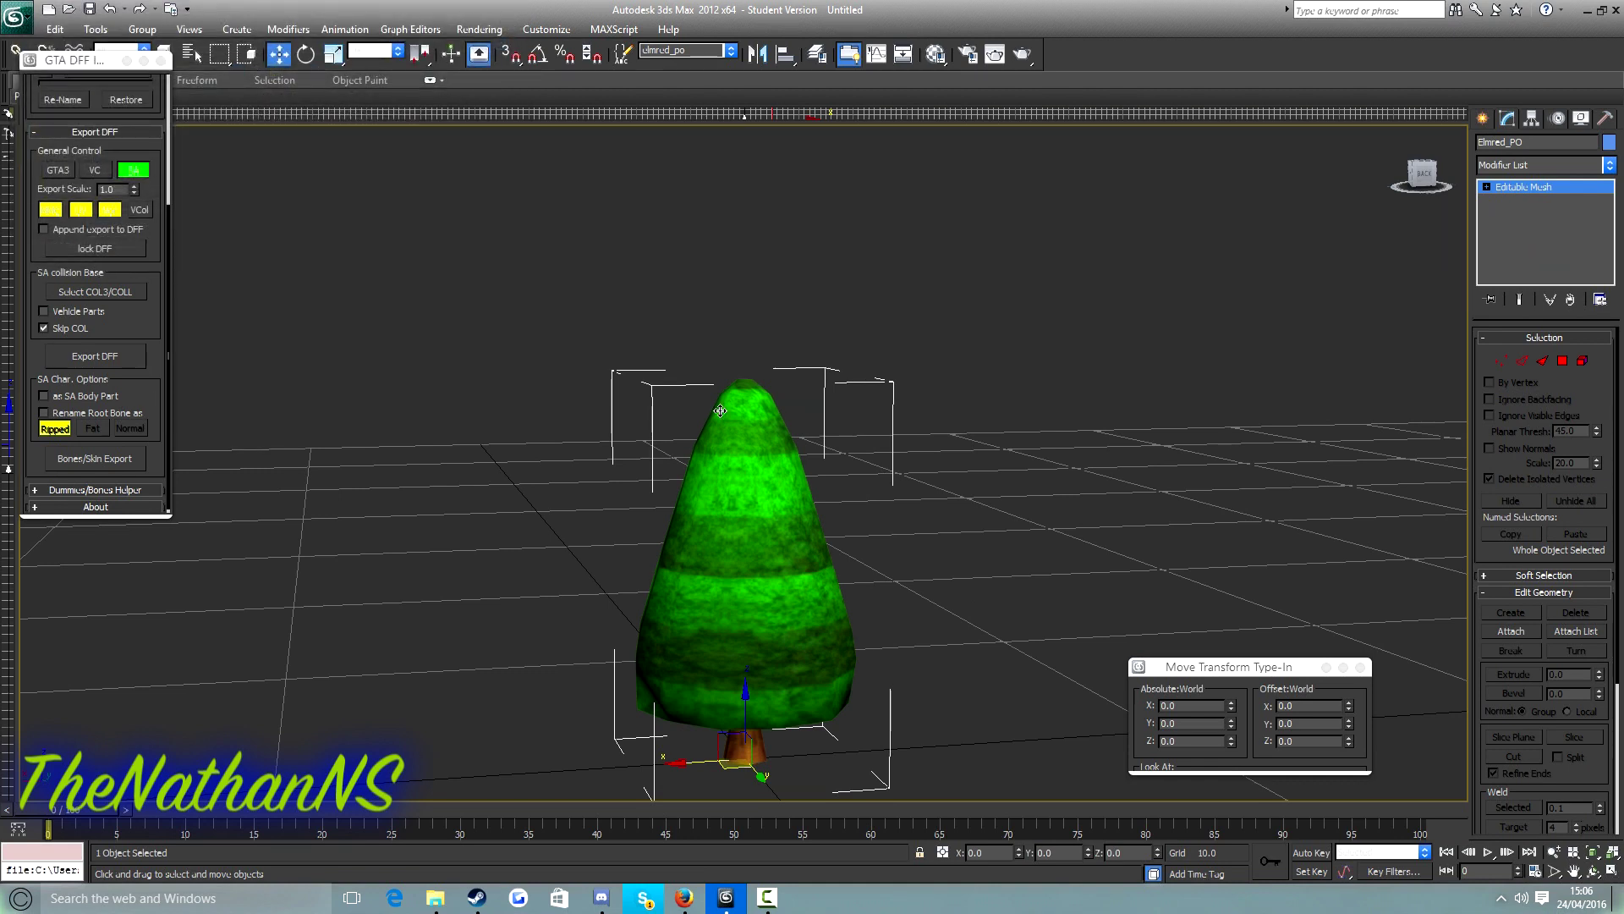
Convert the tree to an editable mesh
right_click(748, 460)
left_click(810, 603)
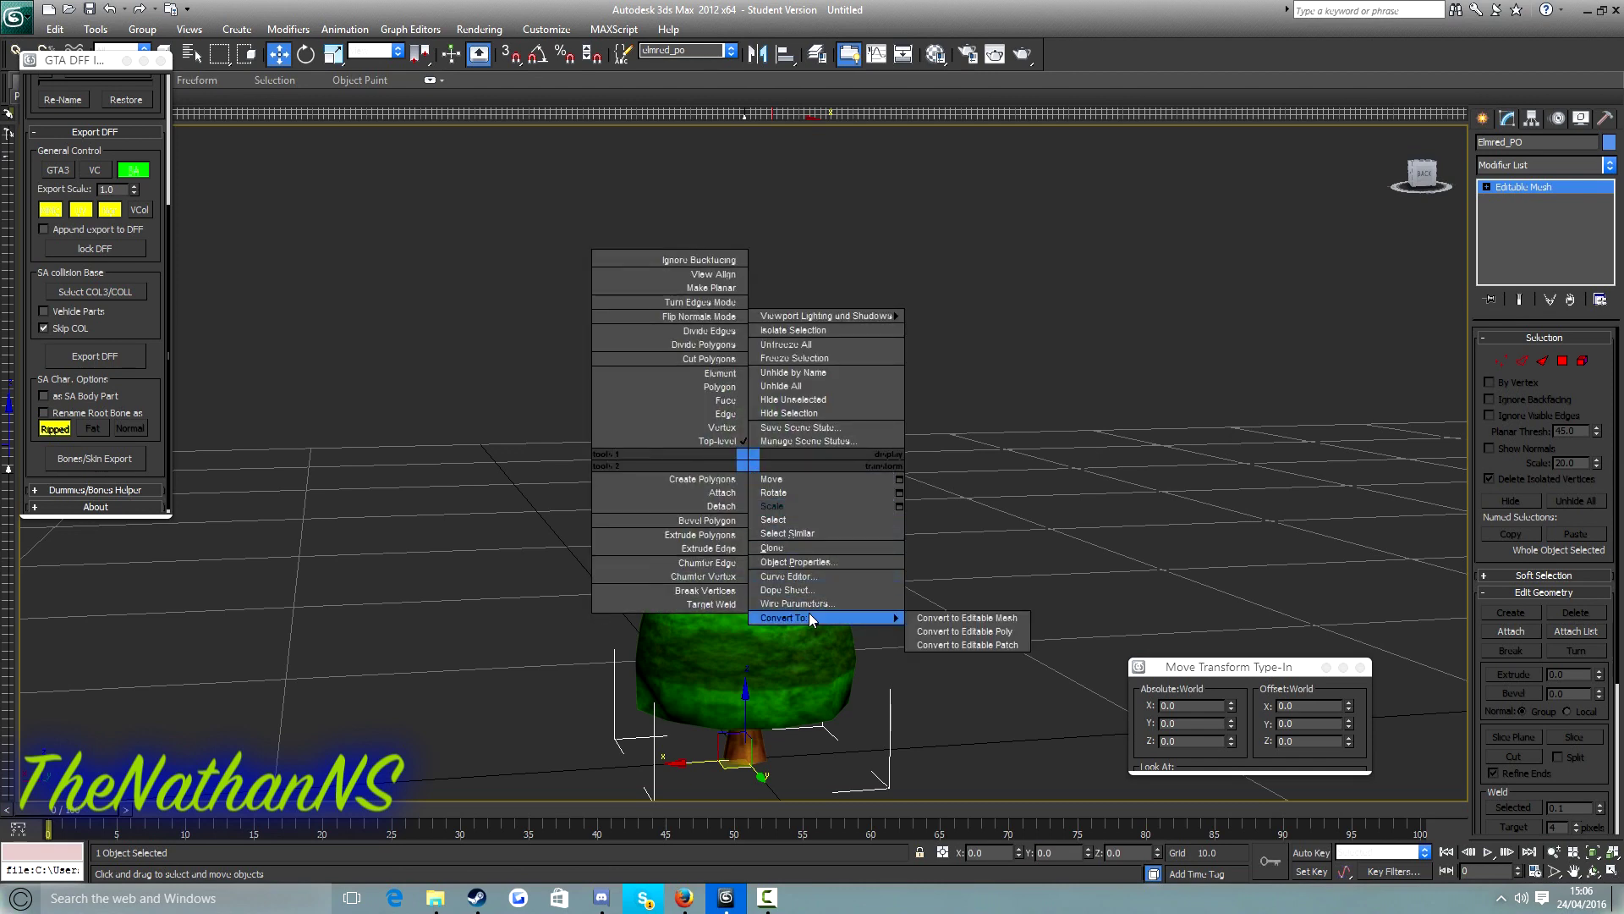
left_click(943, 616)
scroll(819, 465, "up", 5)
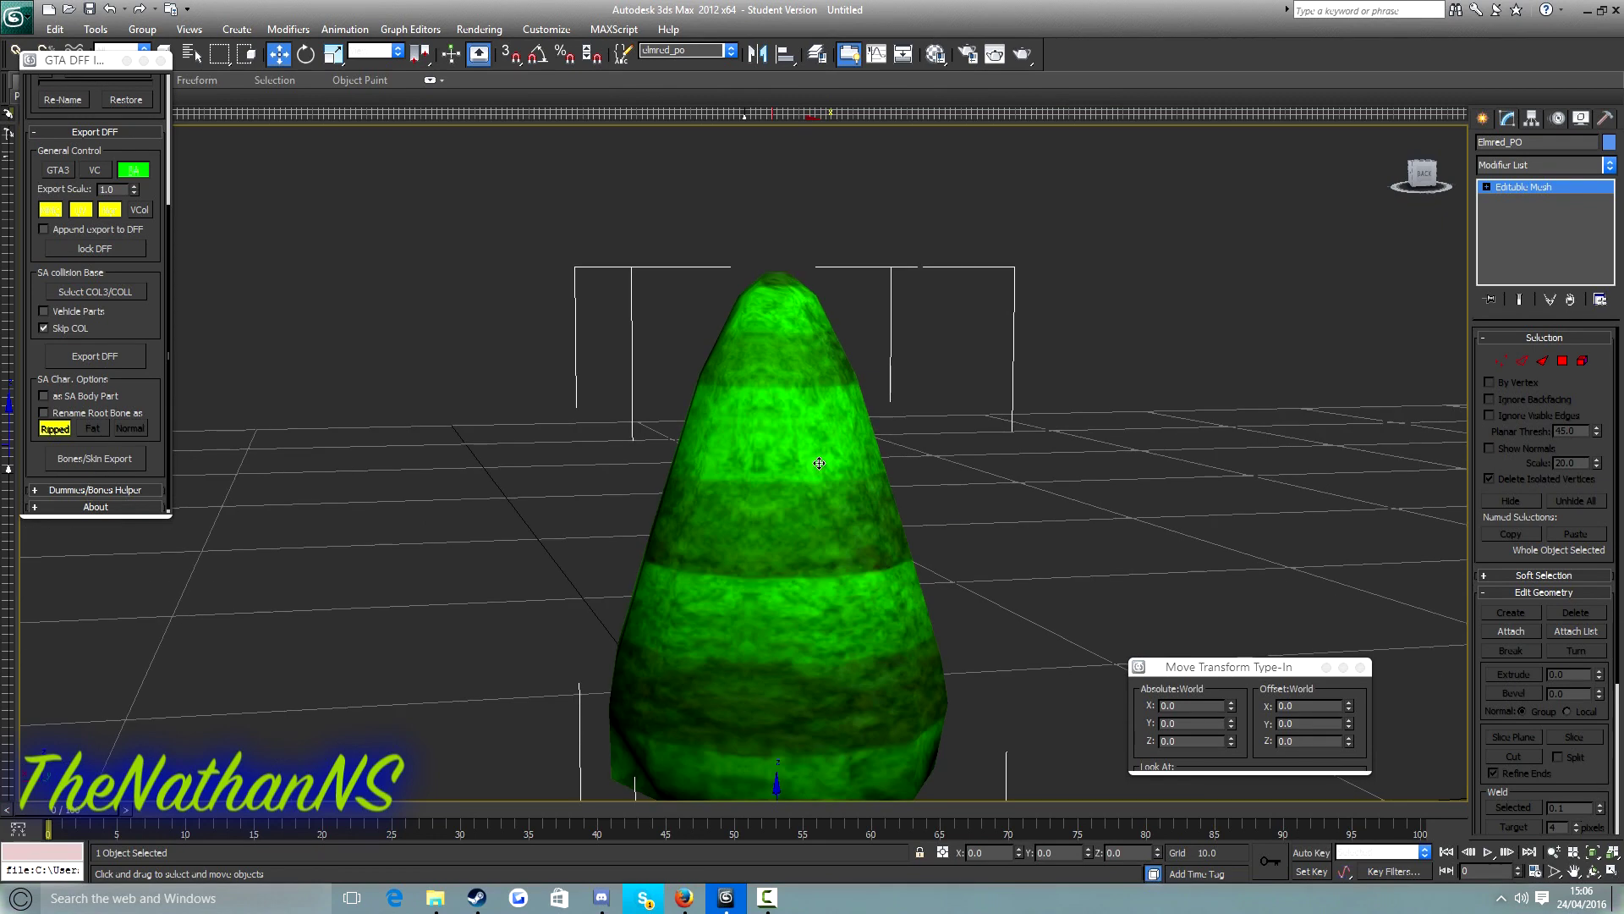
Open the Material Editor, look through the material slots and select the unused 07 - Default slot
left_click(935, 53)
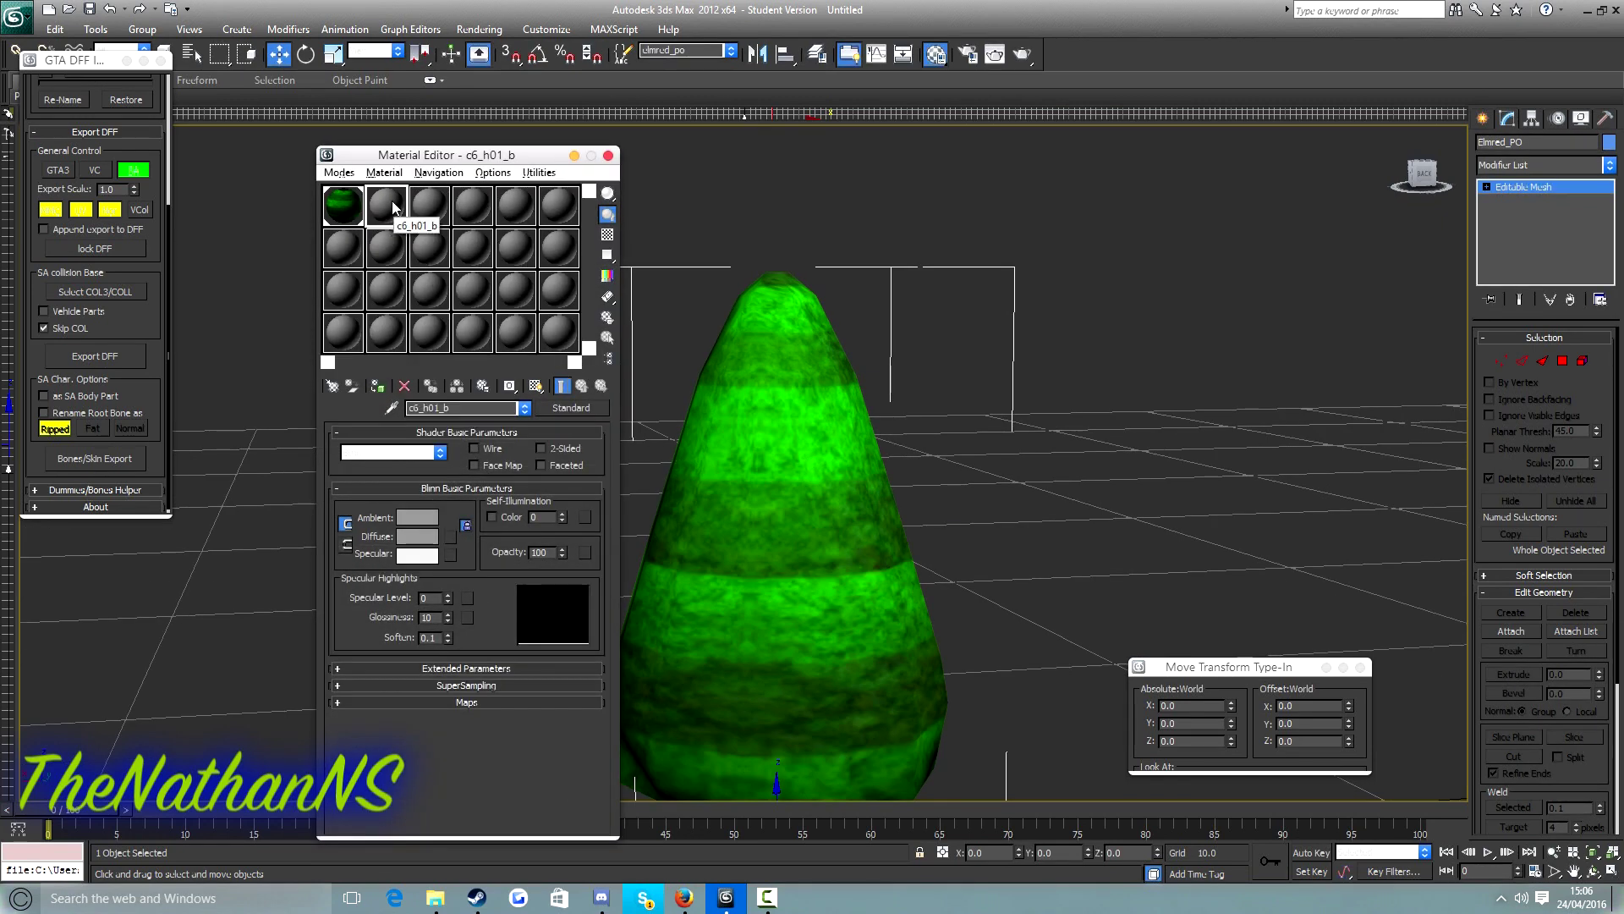
left_click(424, 453)
left_click(389, 471)
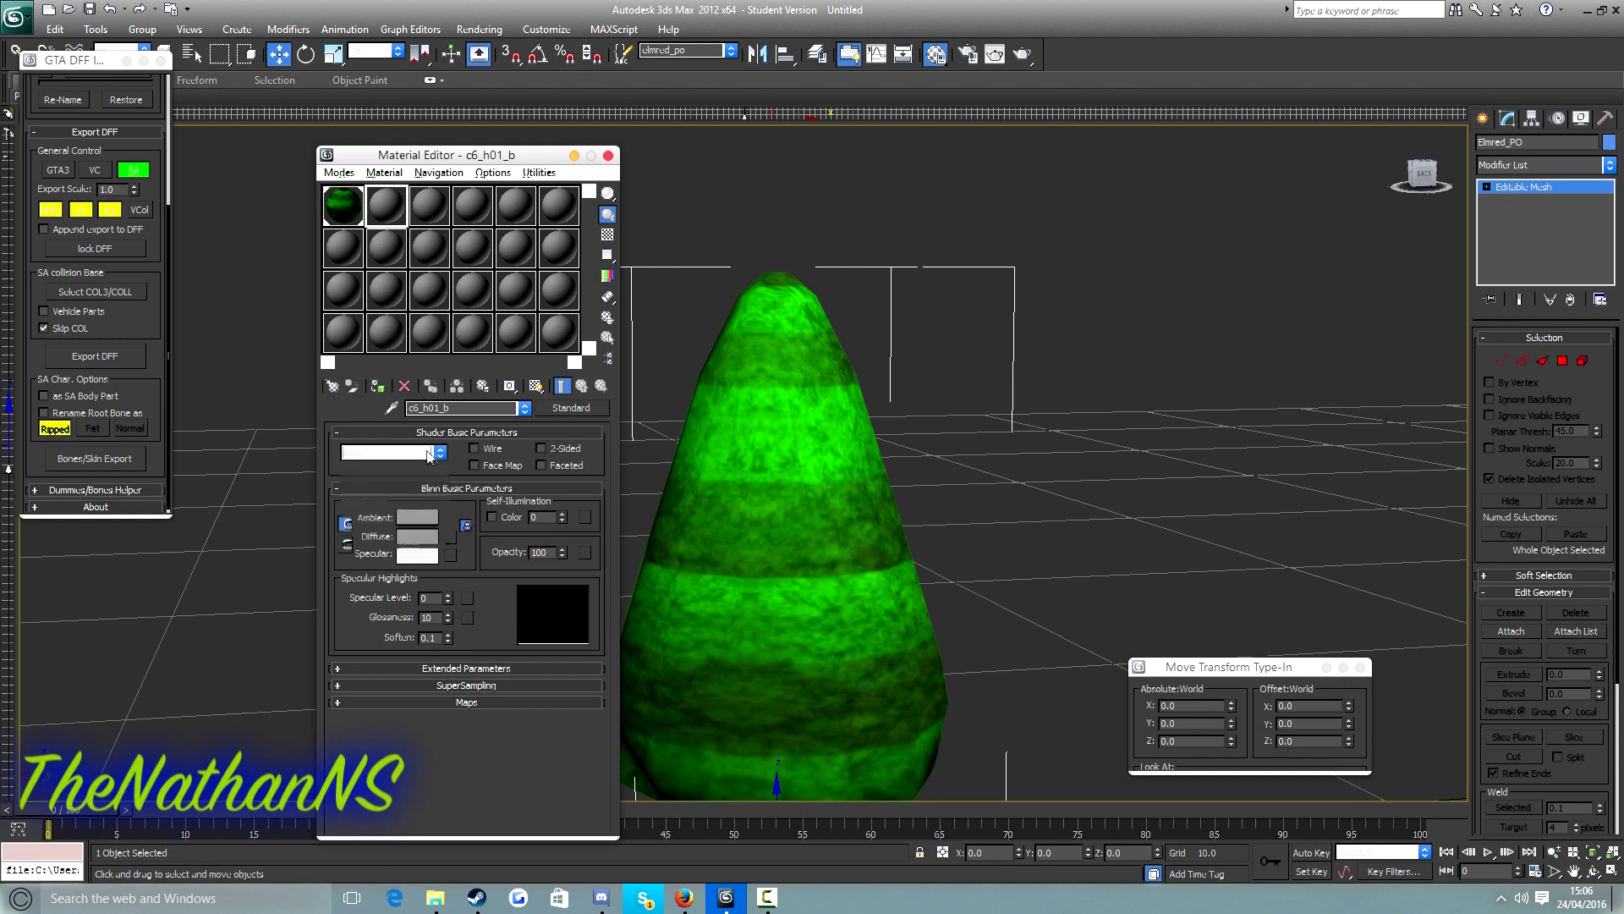
left_click(466, 407)
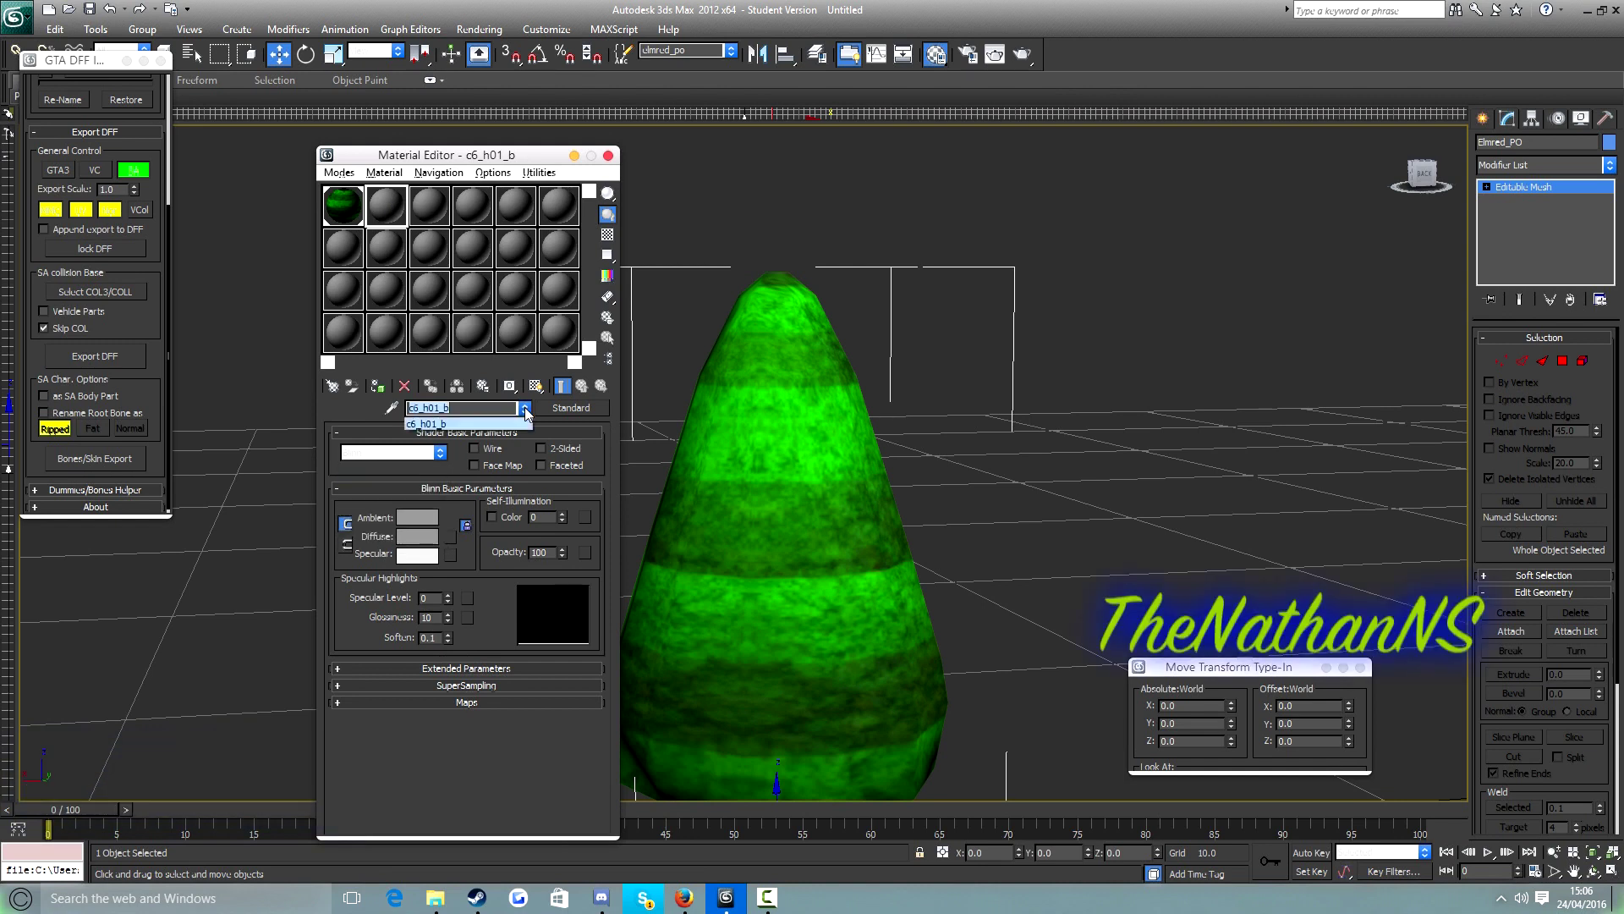
double_click(404, 217)
left_click(424, 207)
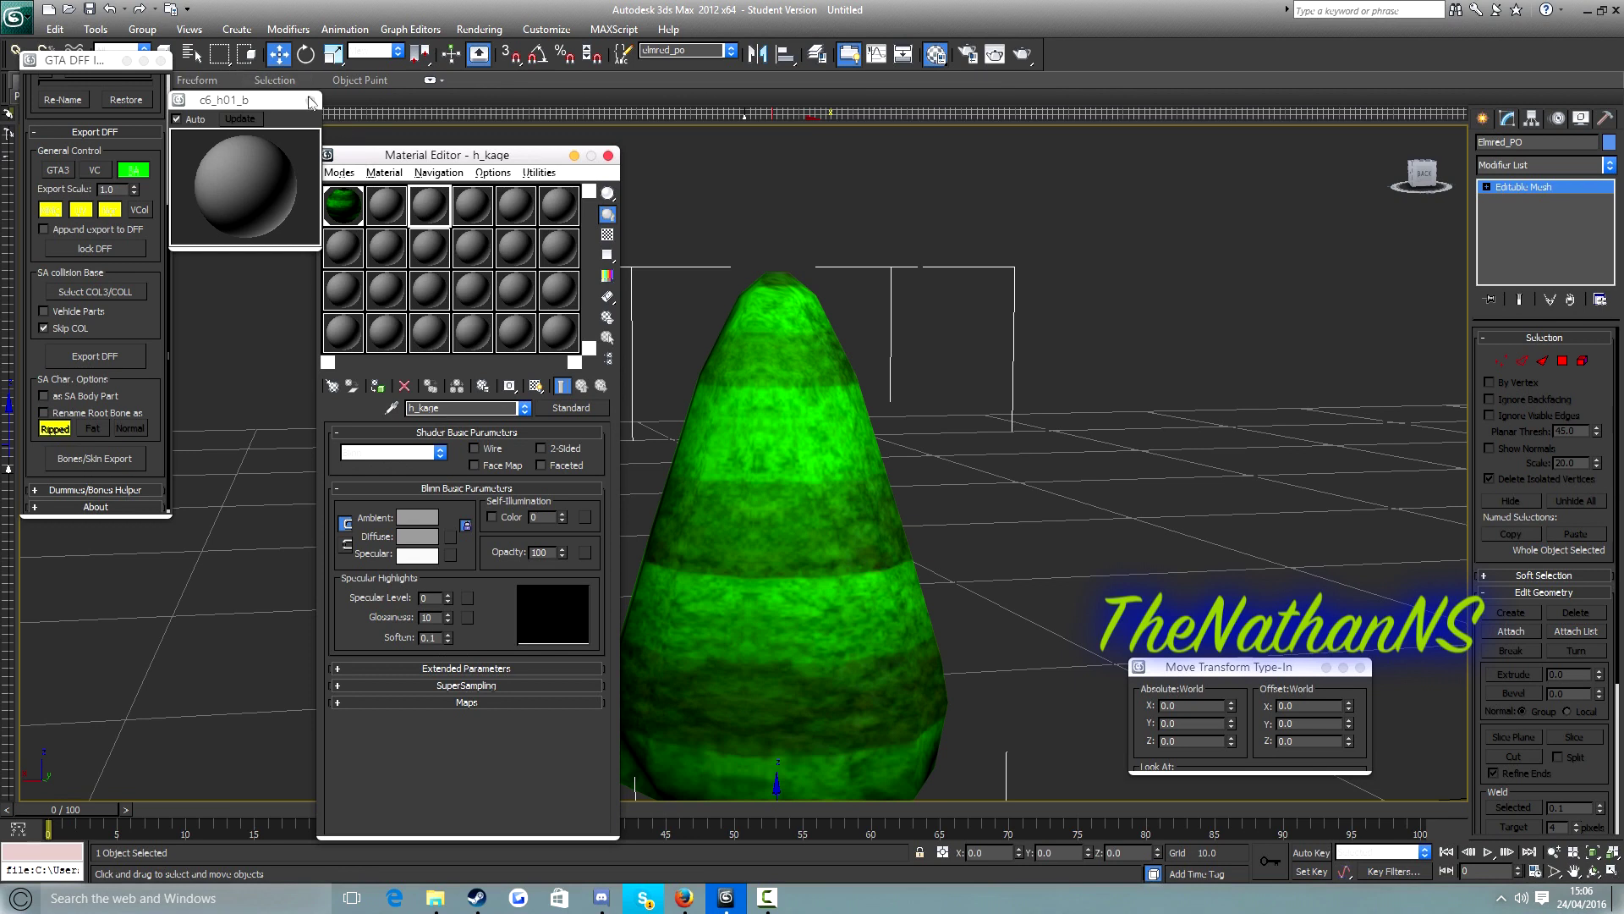
left_click(311, 103)
left_click(363, 254)
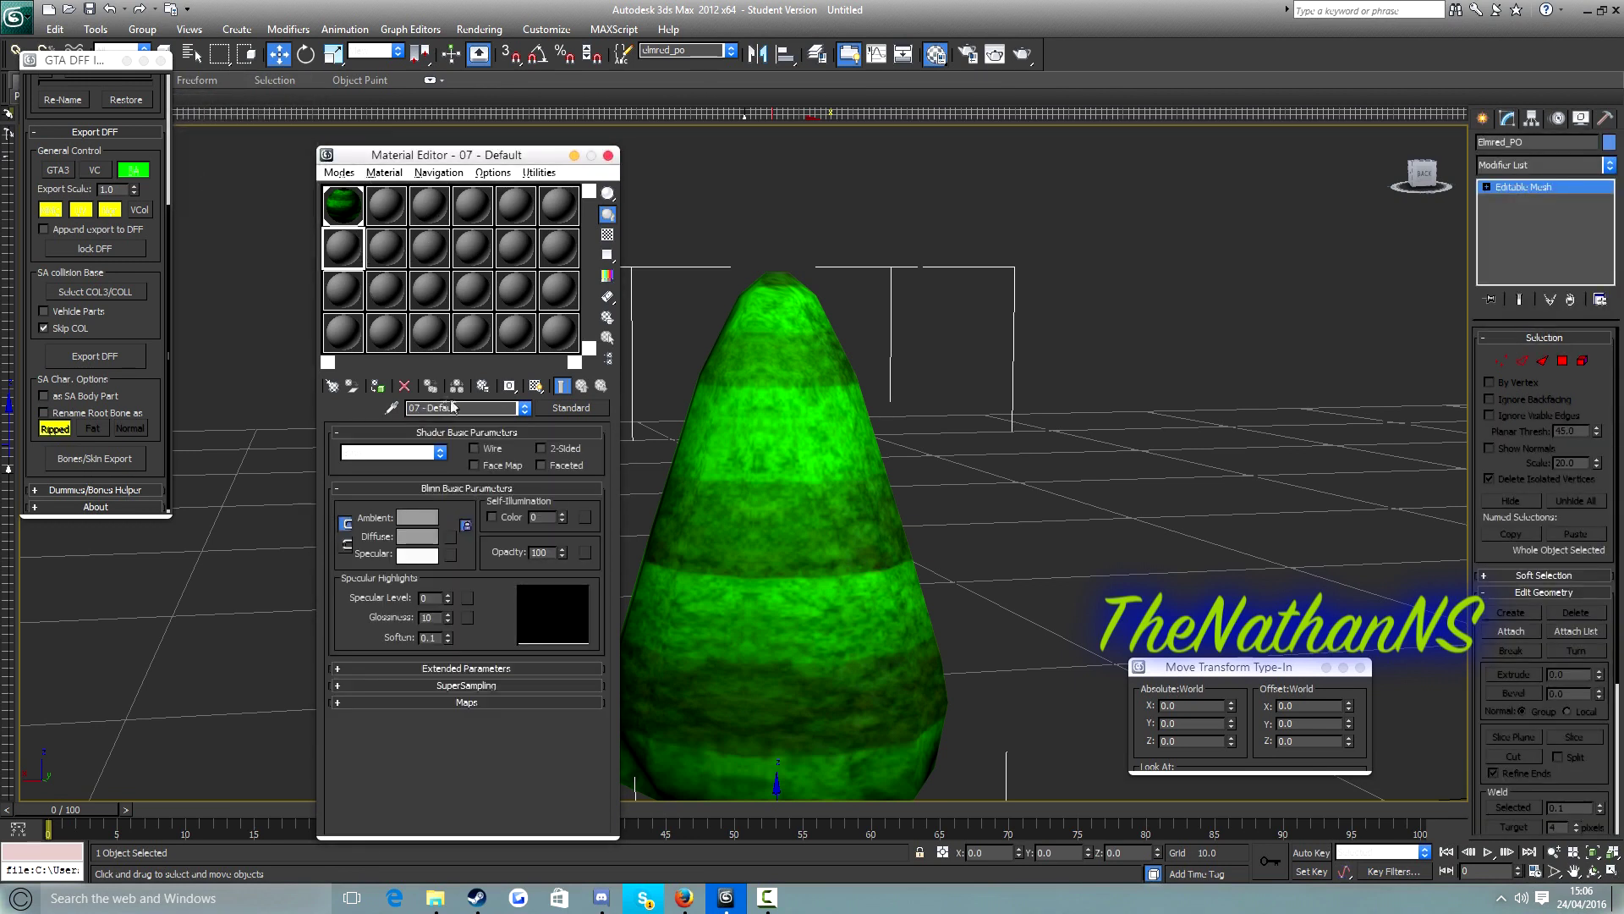
left_click(524, 408)
left_click(524, 408)
Make 07 - Default a GTA COL Surface and raise its surface number to 10
left_click(568, 408)
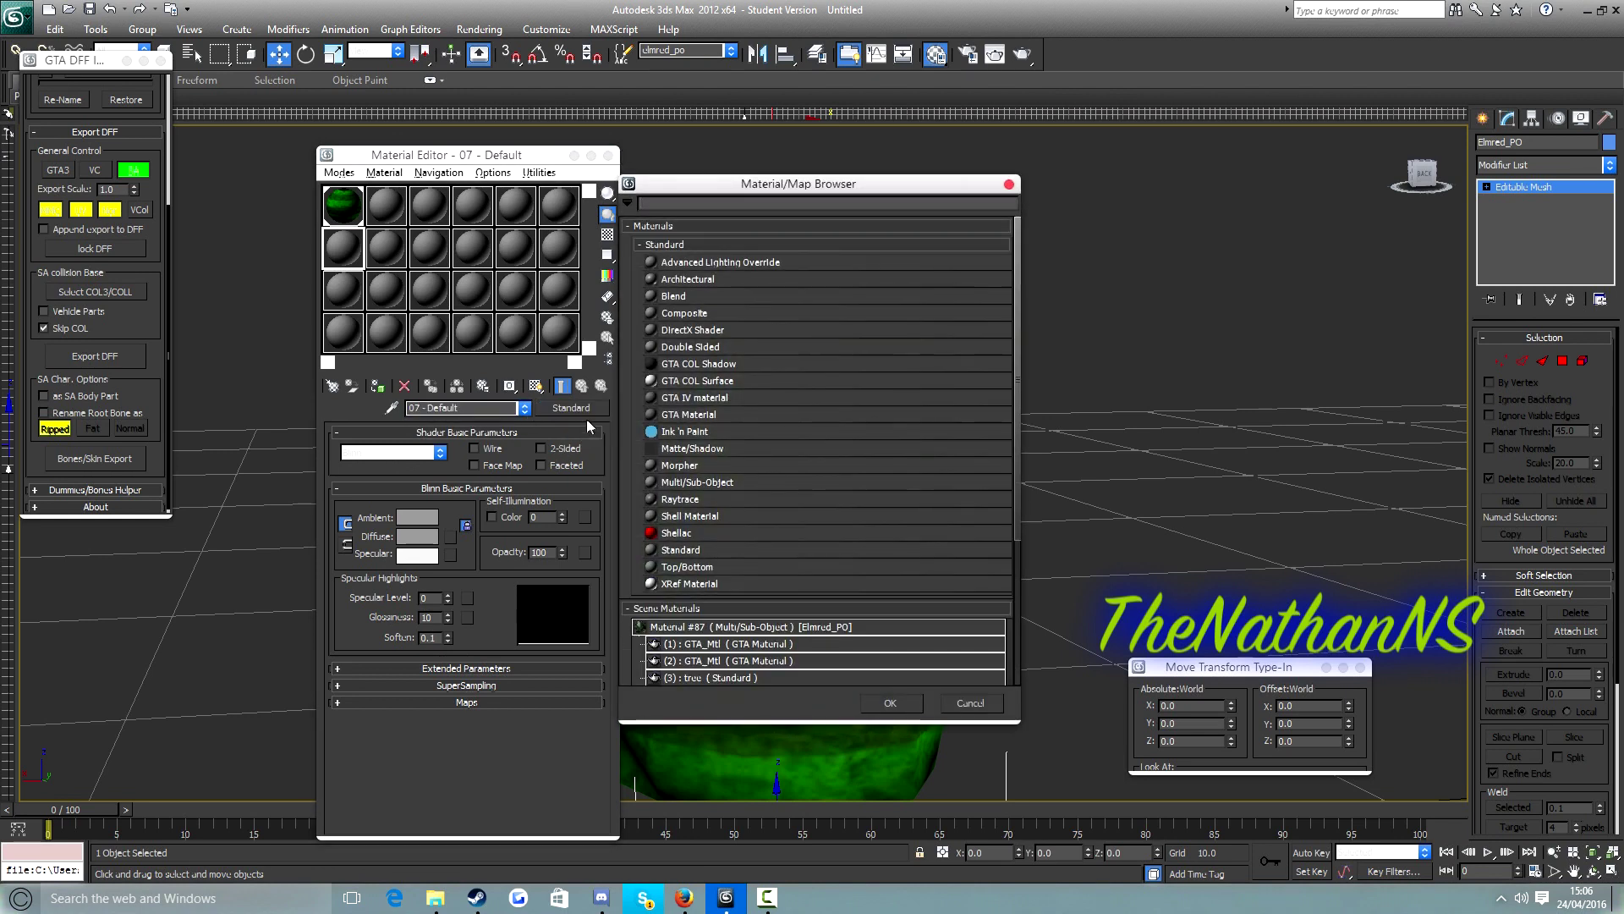
double_click(687, 381)
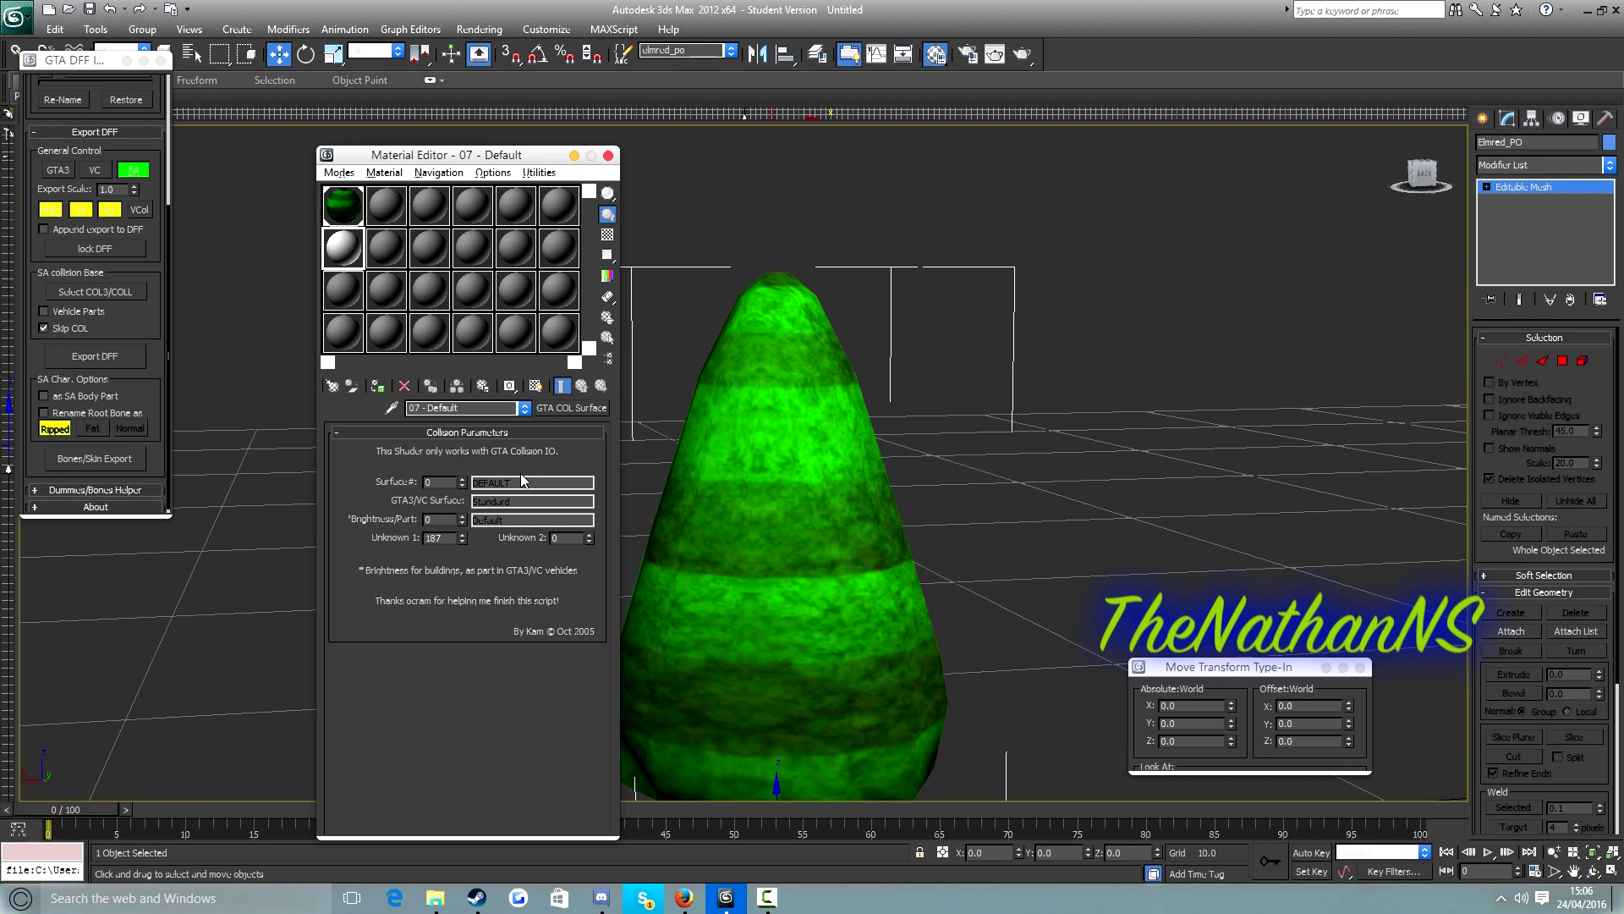
left_click(462, 479)
left_click(461, 479)
left_click(461, 479)
left_click(462, 479)
left_click(462, 479)
left_click(462, 479)
left_click(462, 479)
left_click(462, 478)
left_click(462, 479)
left_click(462, 479)
Keep raising the surface number to 22 WOODLANDGROUND
left_click(462, 479)
left_click(462, 479)
left_click(462, 479)
left_click(462, 479)
left_click(462, 479)
key("z")
left_click(463, 481)
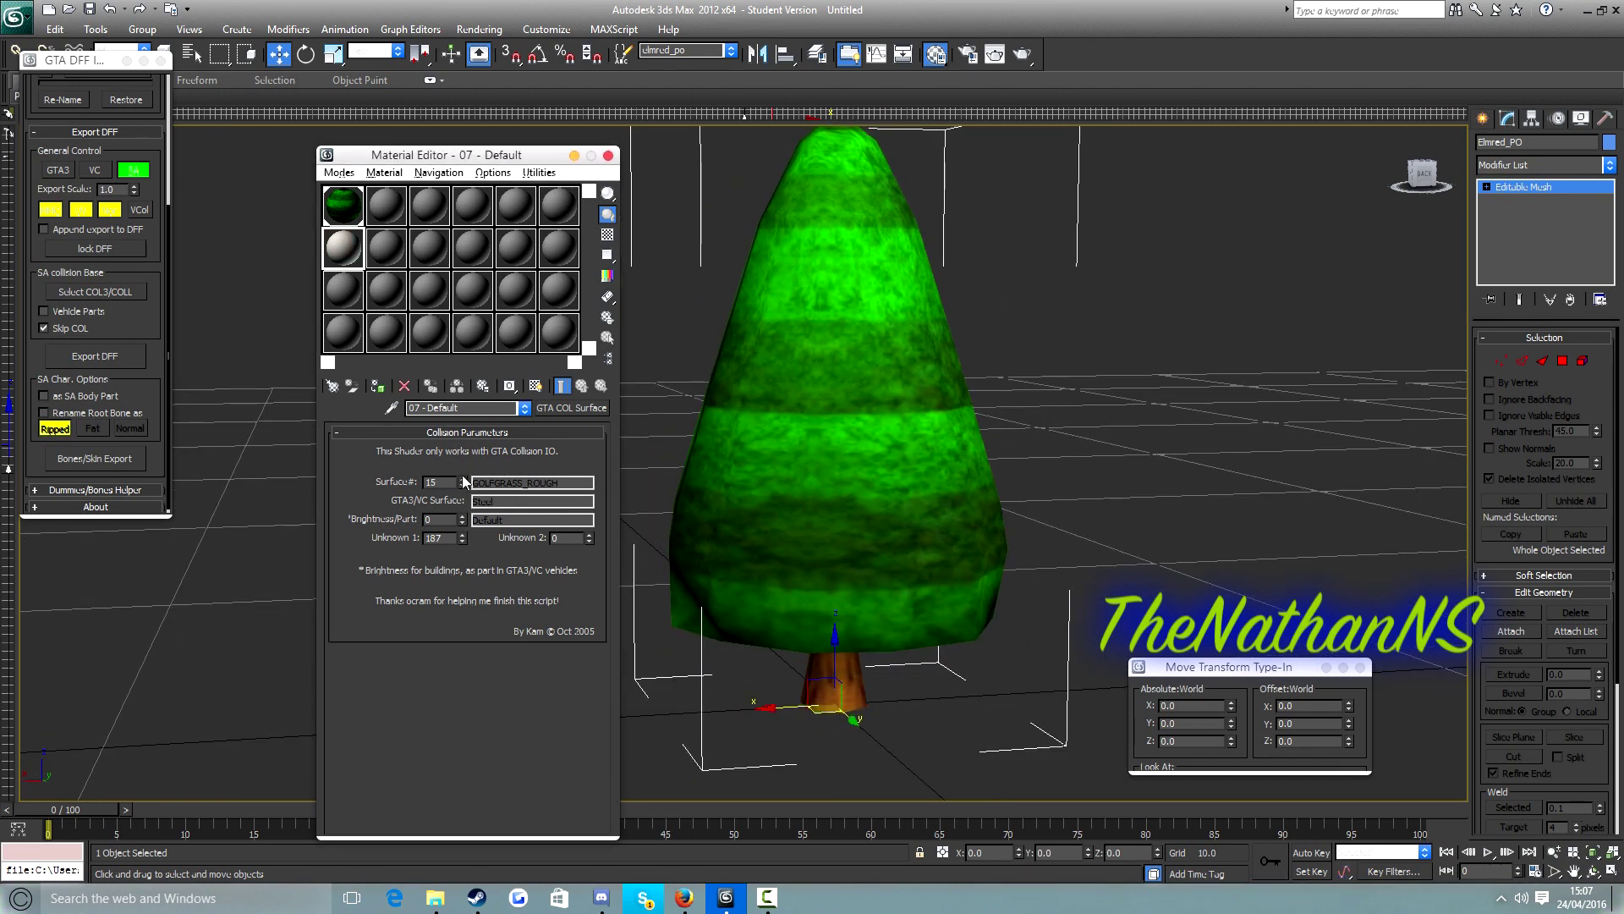
left_click(462, 479)
left_click(462, 479)
left_click(462, 479)
left_click(462, 479)
left_click(462, 479)
left_click(462, 478)
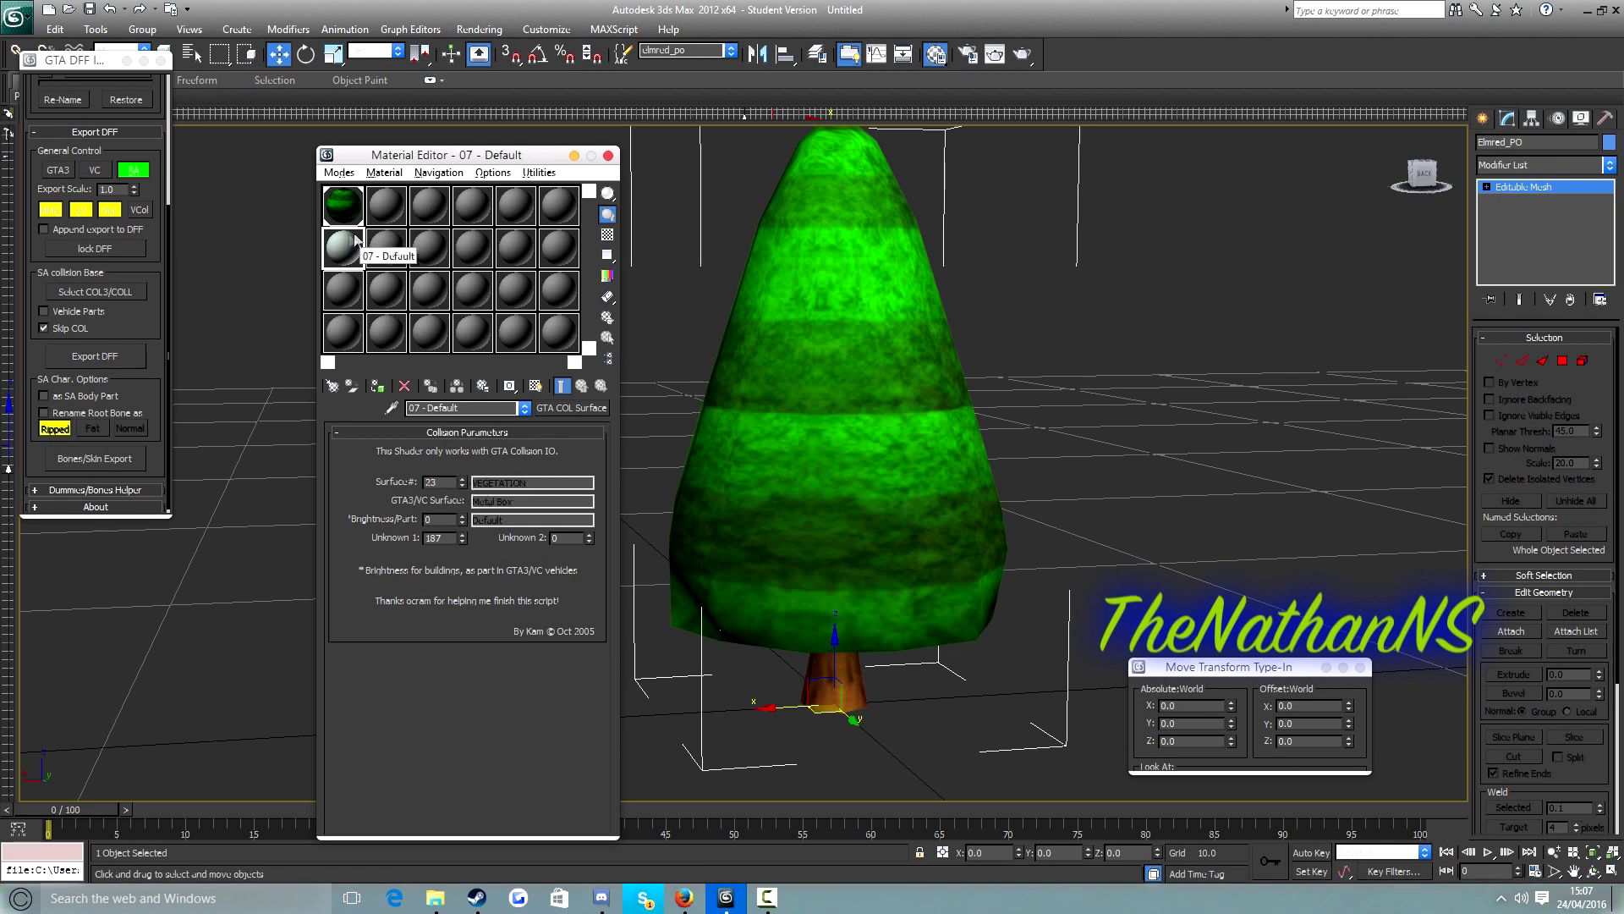
Apply the 07 - Default material to the tree and set its surface to 23 VEGETATION
left_click_drag(343, 247, 807, 396)
scroll(811, 399, "up", 4)
scroll(885, 460, "down", 4)
left_click(462, 486)
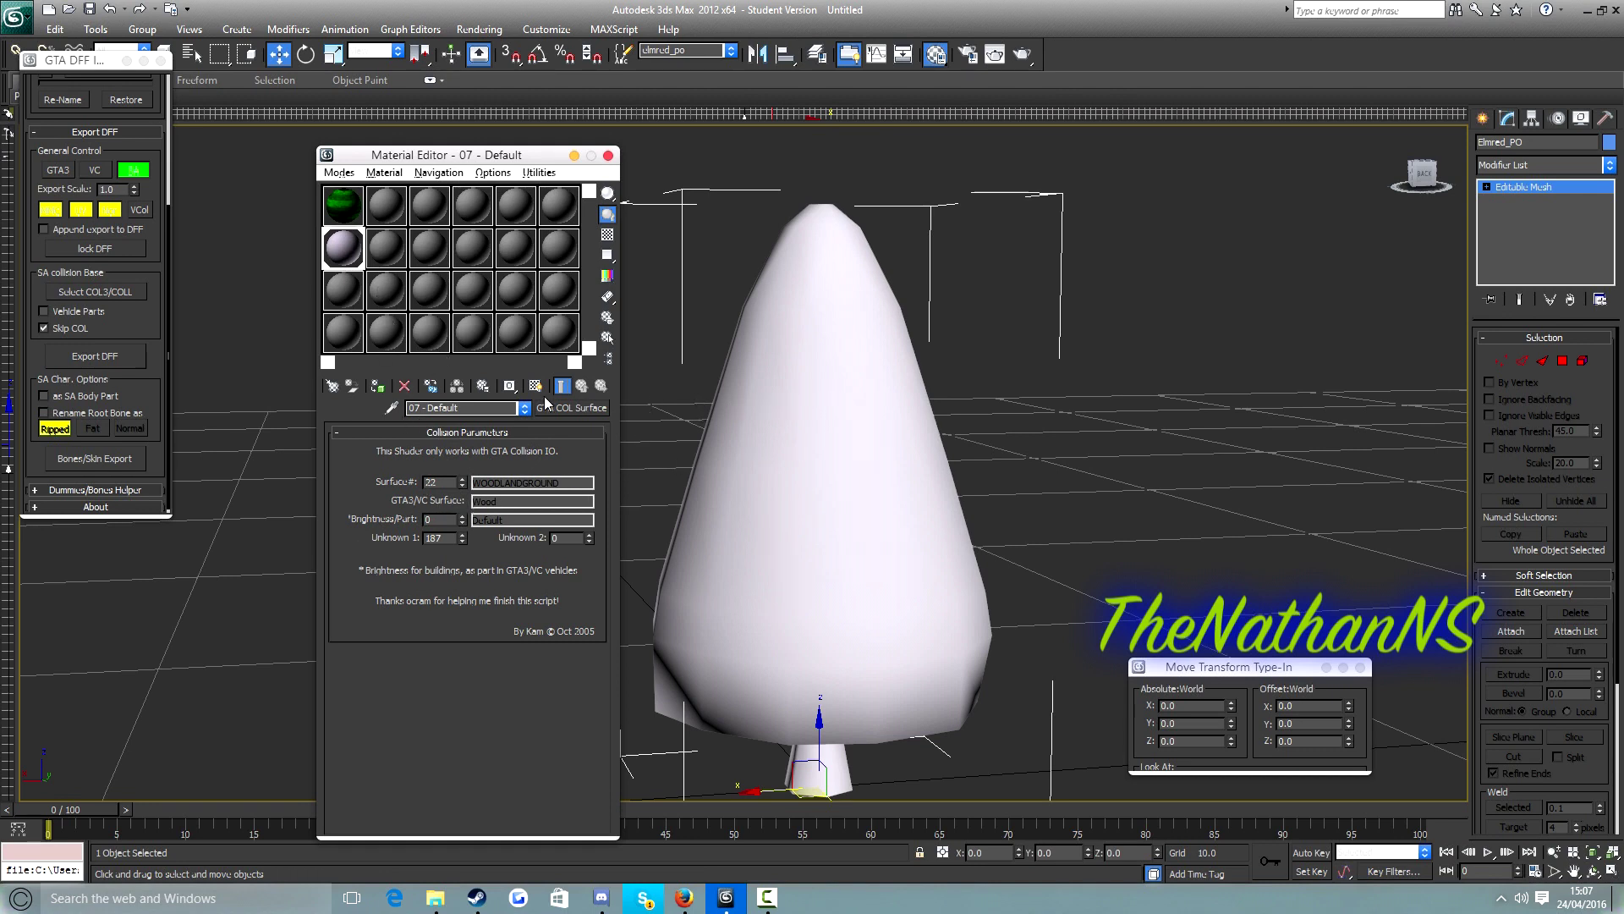
left_click(462, 478)
middle_click_drag(855, 420, 906, 446)
Load and run the GTA collision export script
left_click(626, 29)
left_click(624, 66)
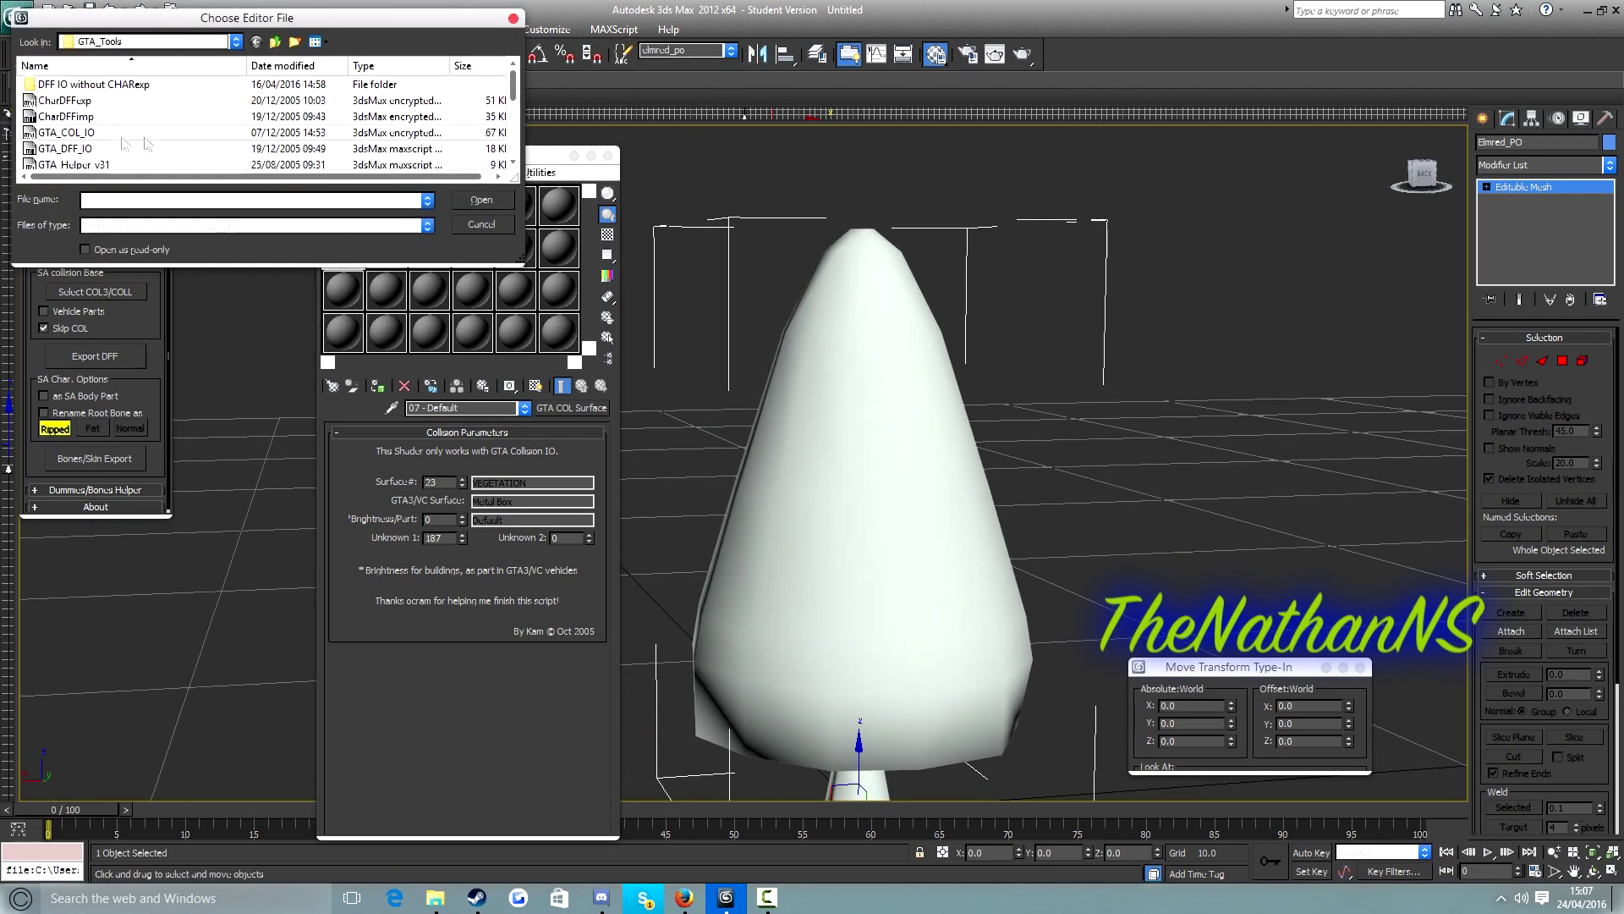
left_click(90, 134)
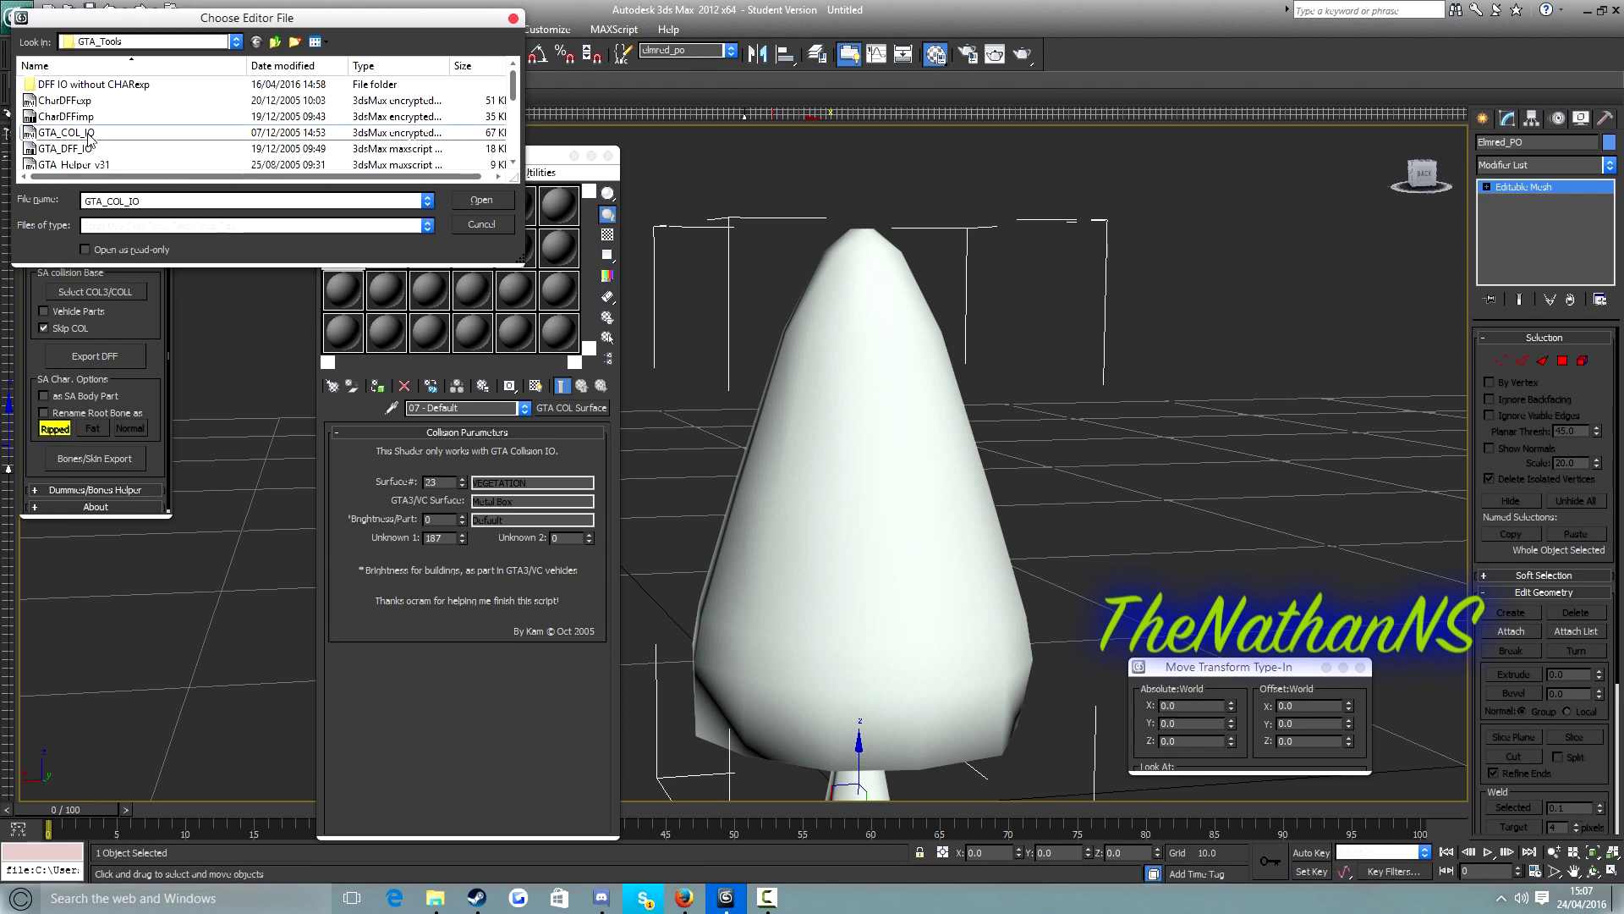
double_click(90, 134)
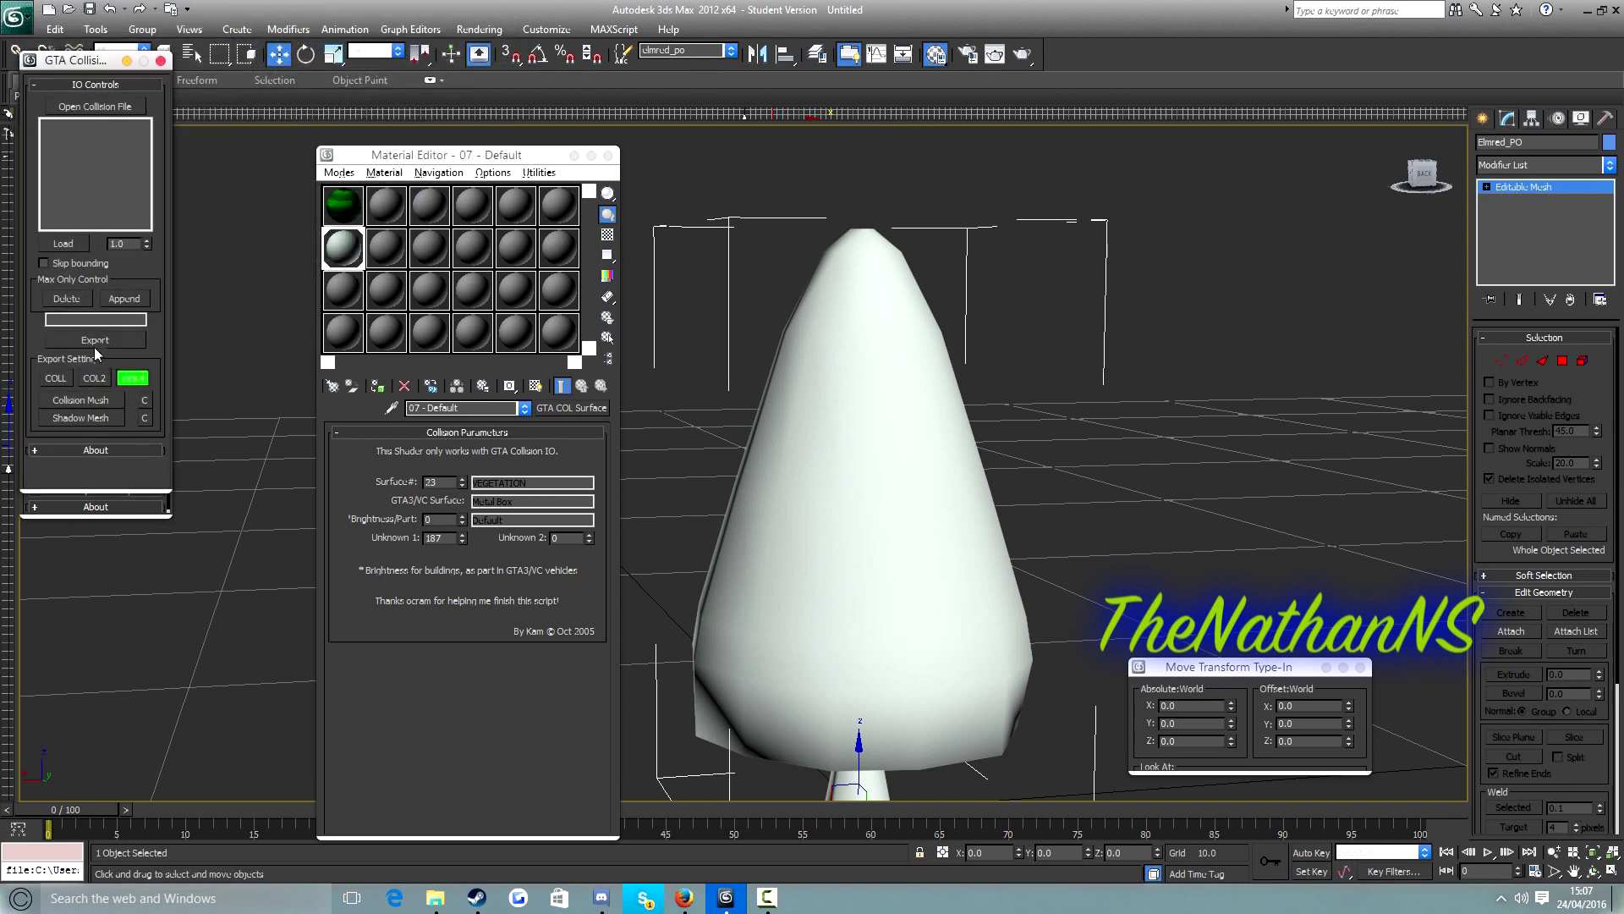
Pick the tree mesh as the collision mesh and export the collision as n64tree
left_click(91, 405)
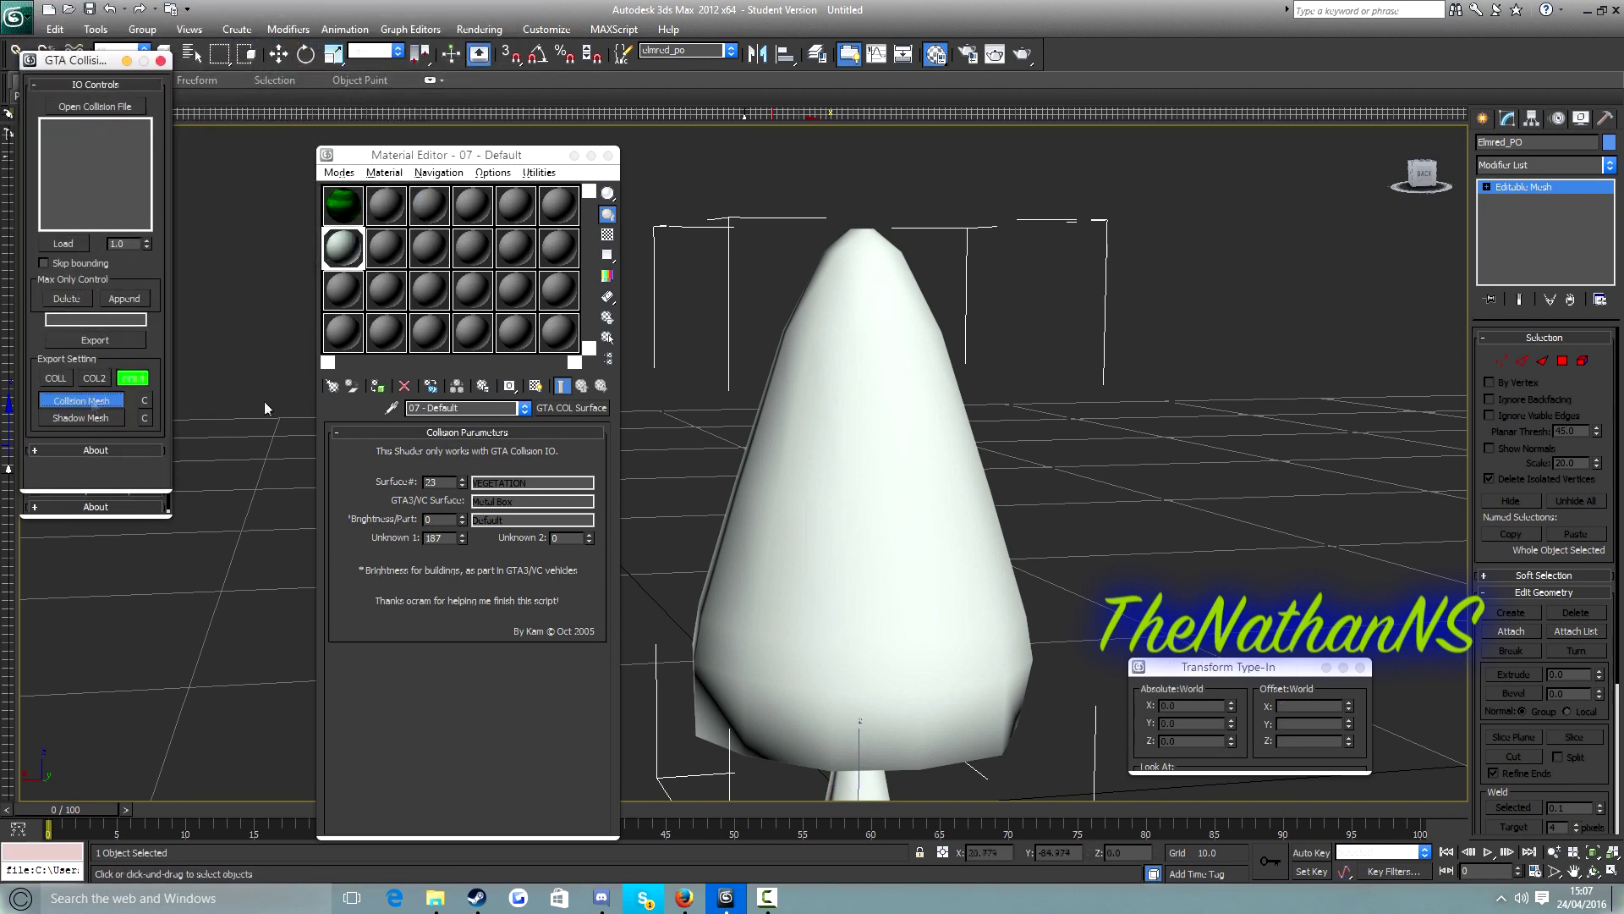
left_click(815, 493)
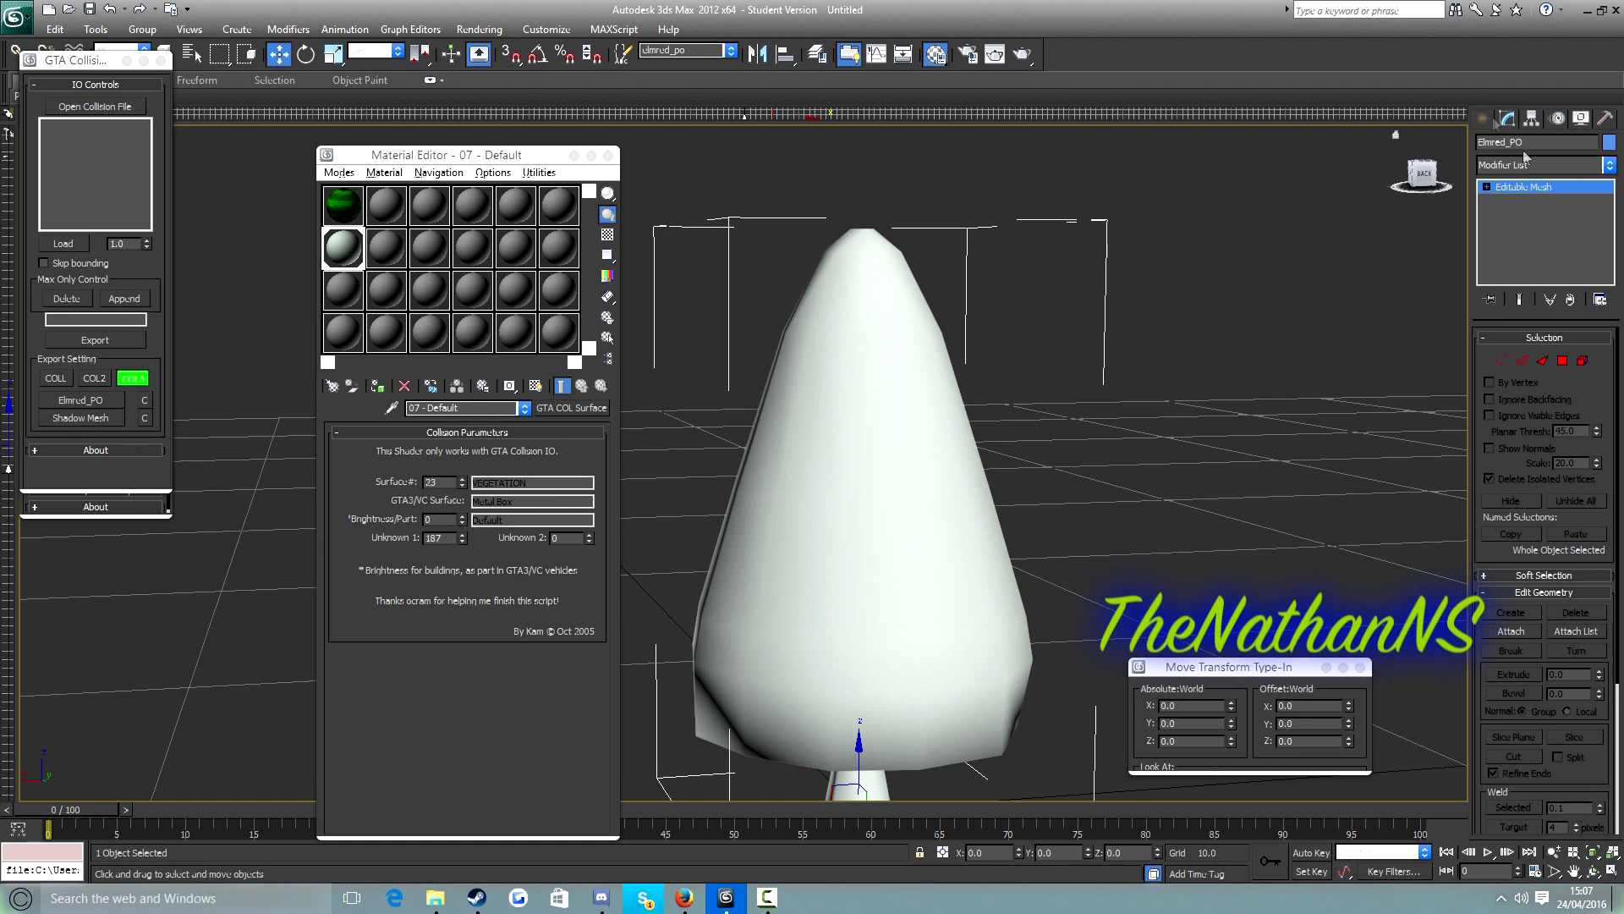
left_click(98, 319)
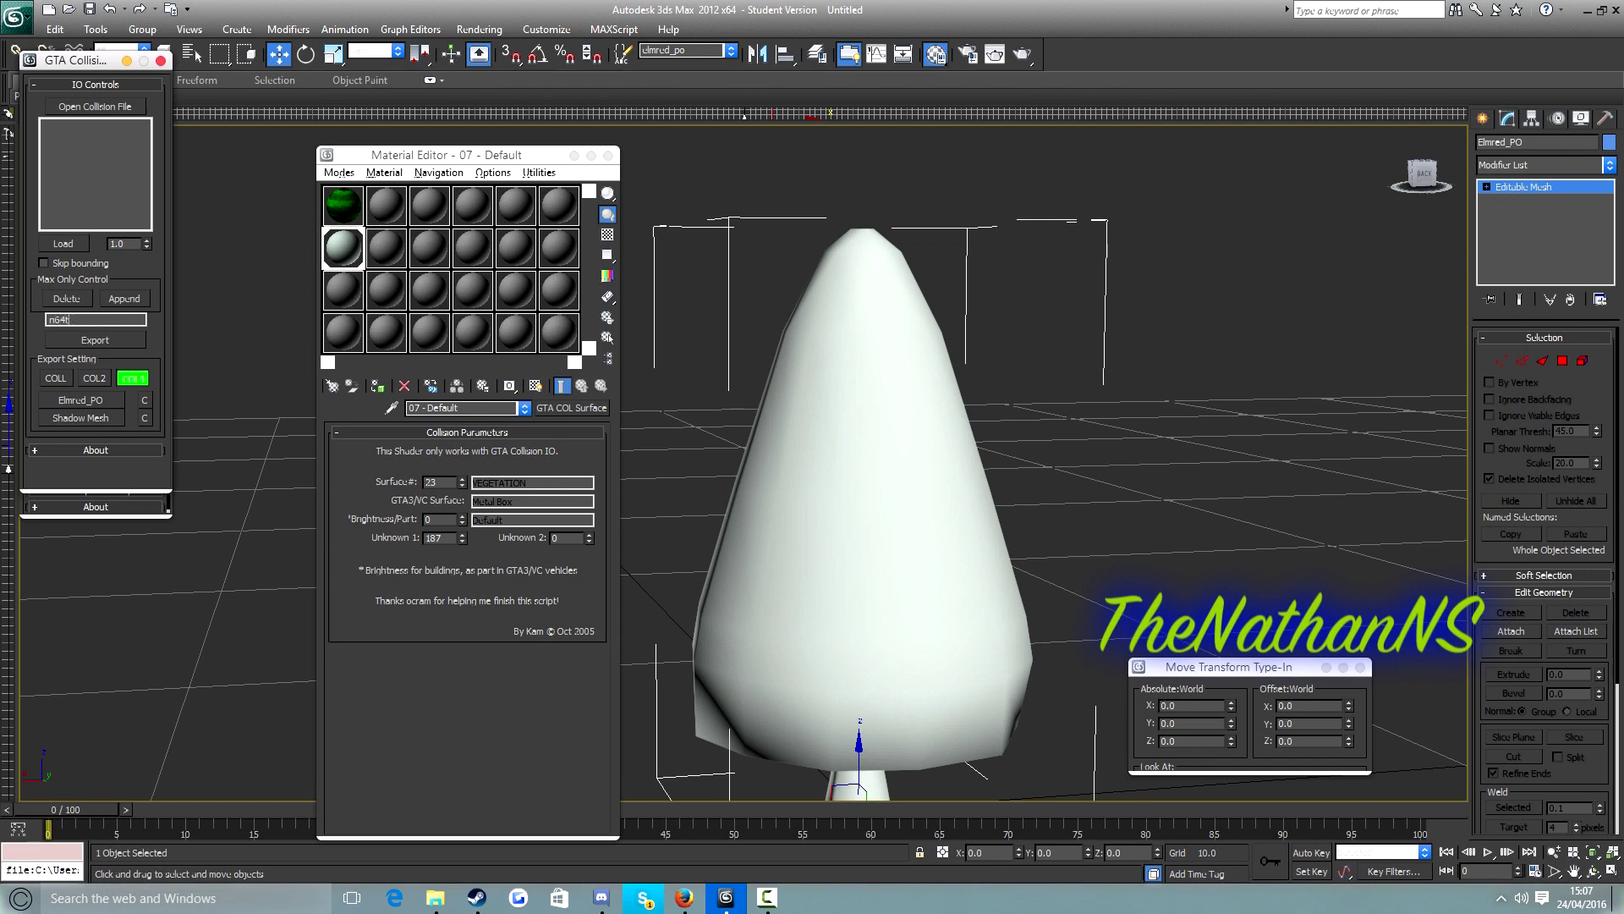
left_click(102, 342)
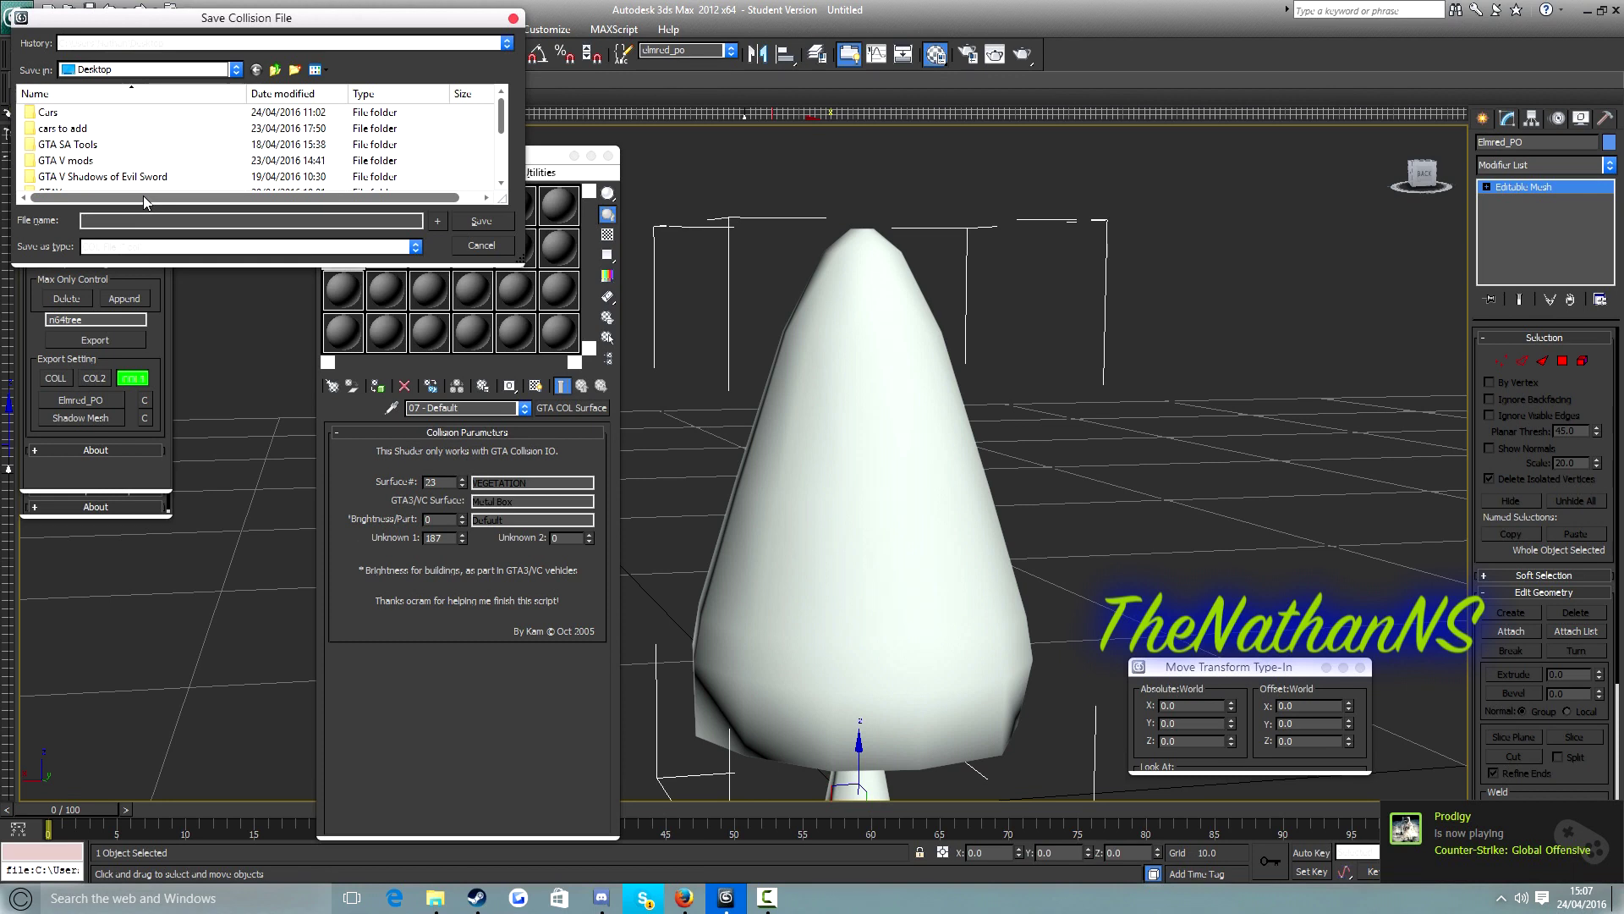
type("n64tre")
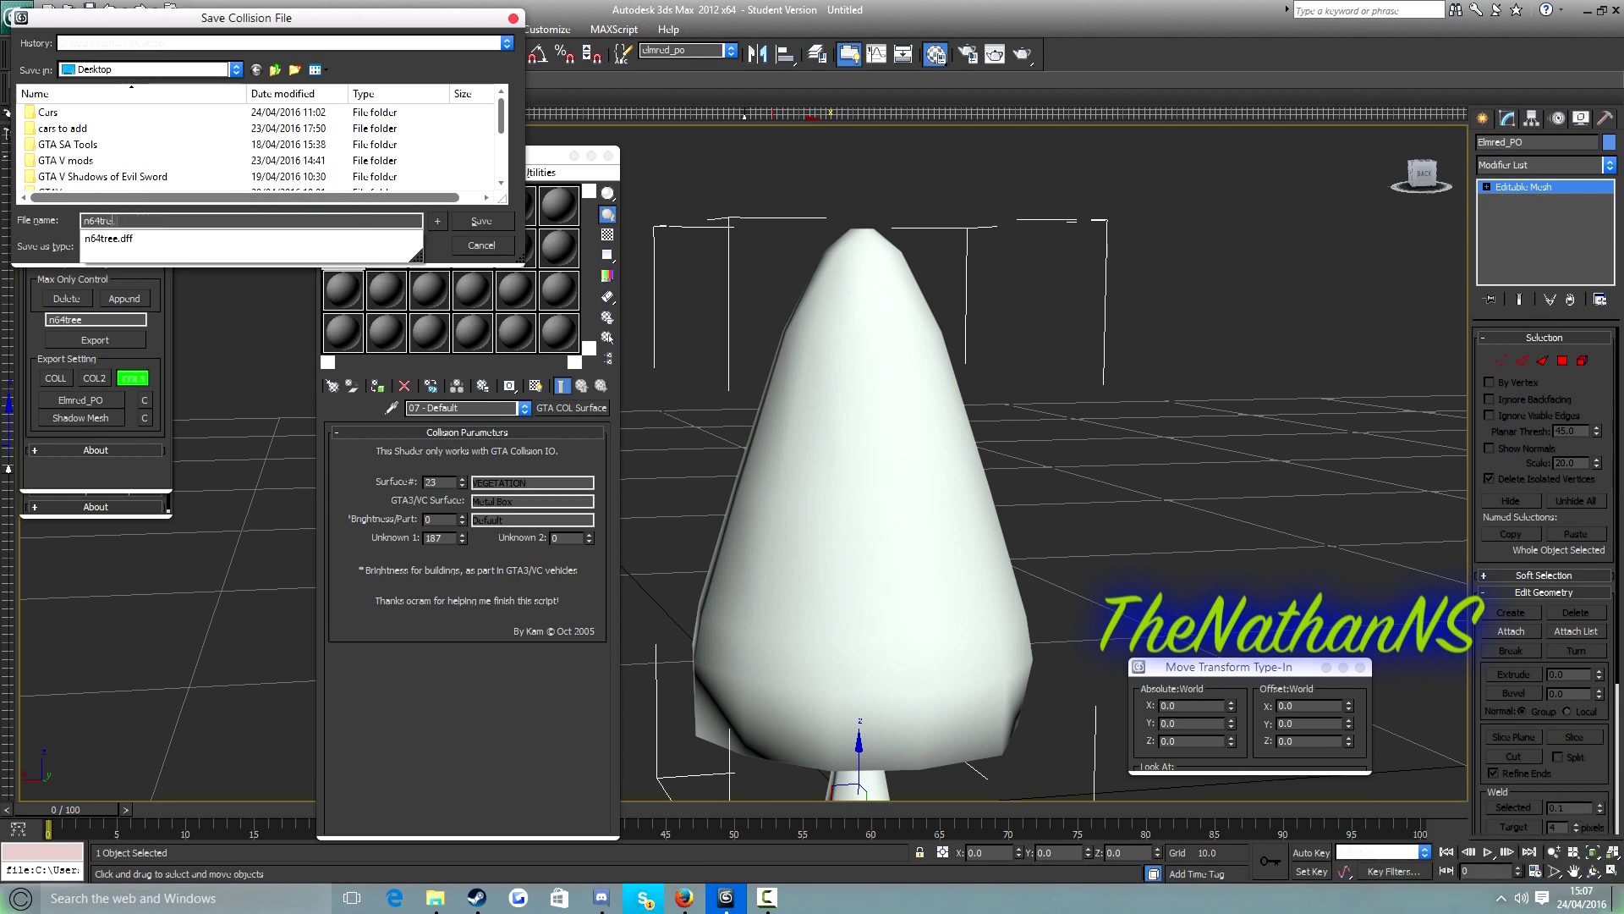
key("Return")
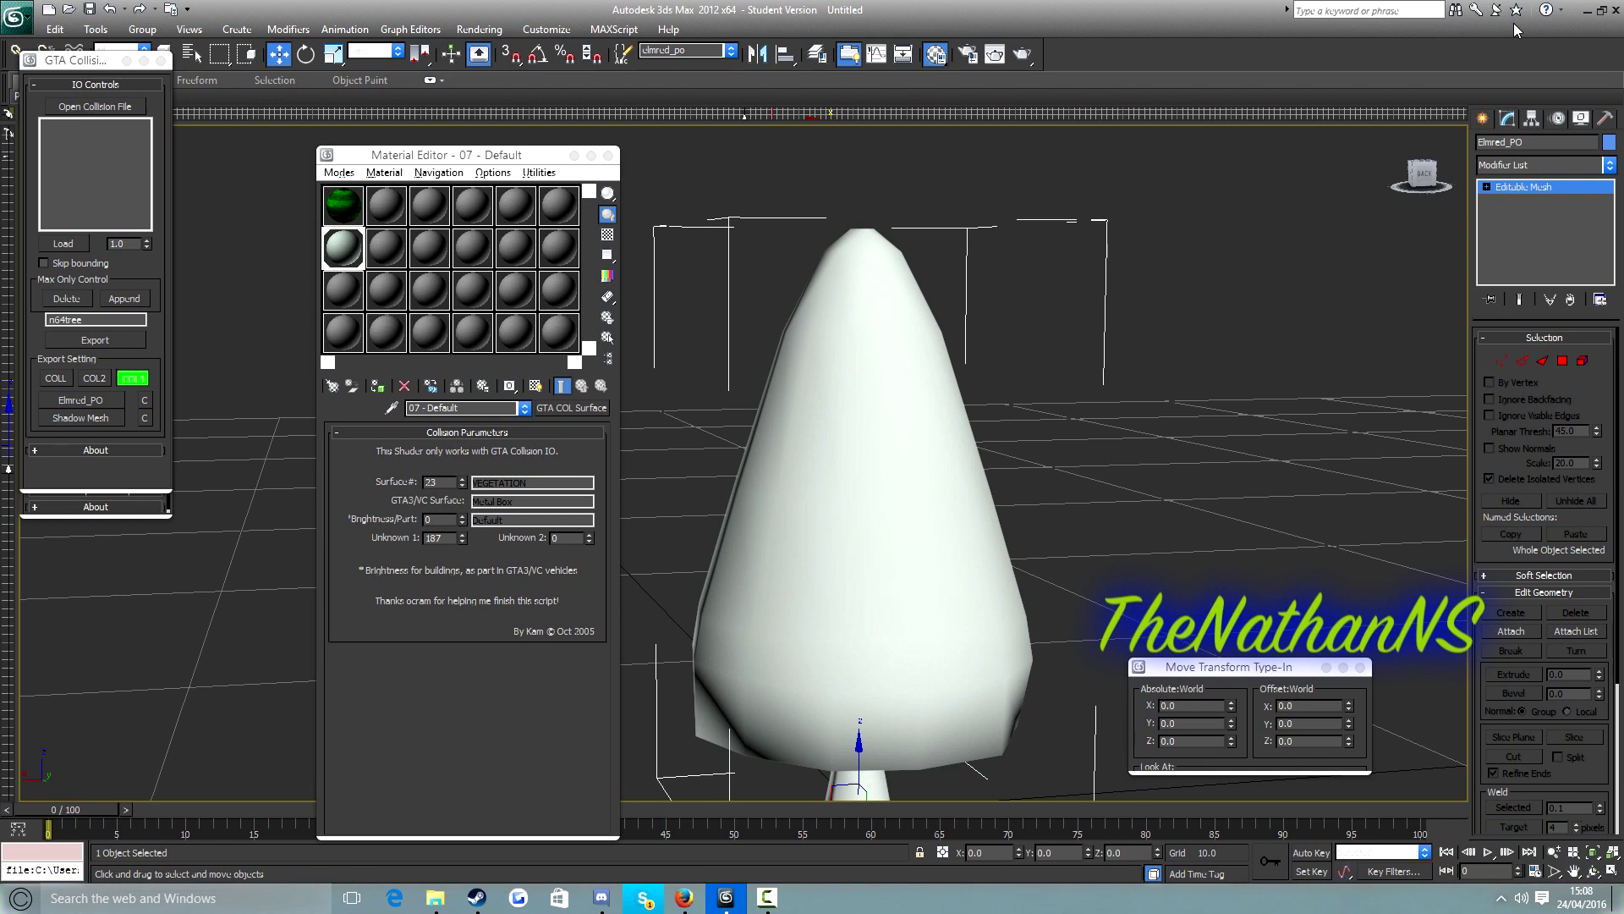
middle_click_drag(899, 294, 906, 273)
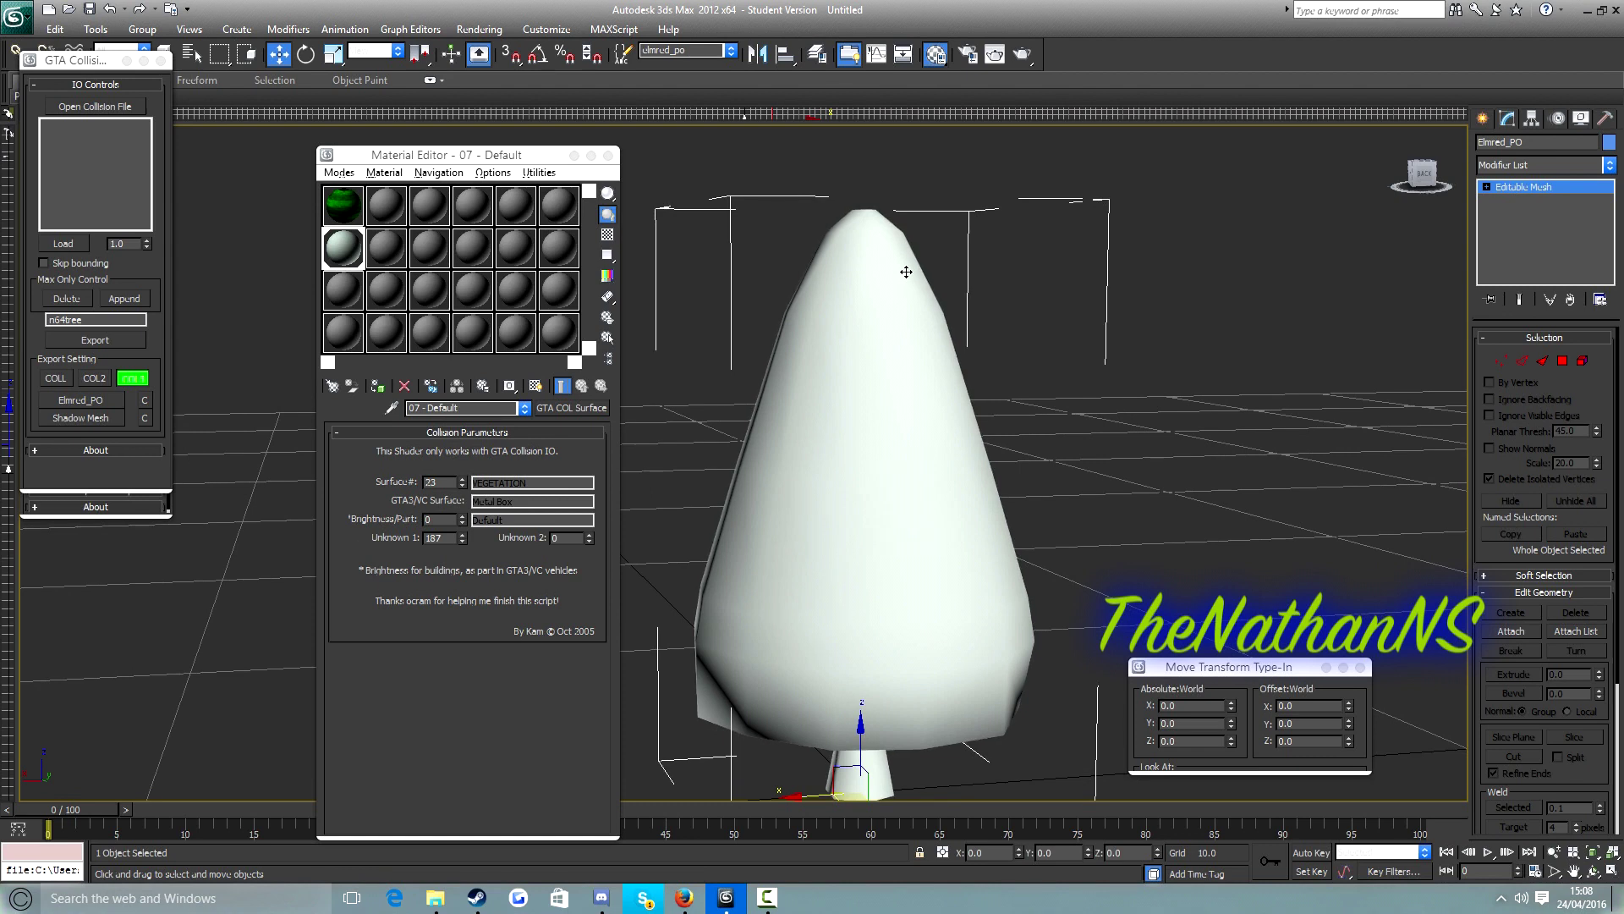
Launch Collision File Editor II from the GTA SA Tools Collision Editor folder
left_click(1587, 10)
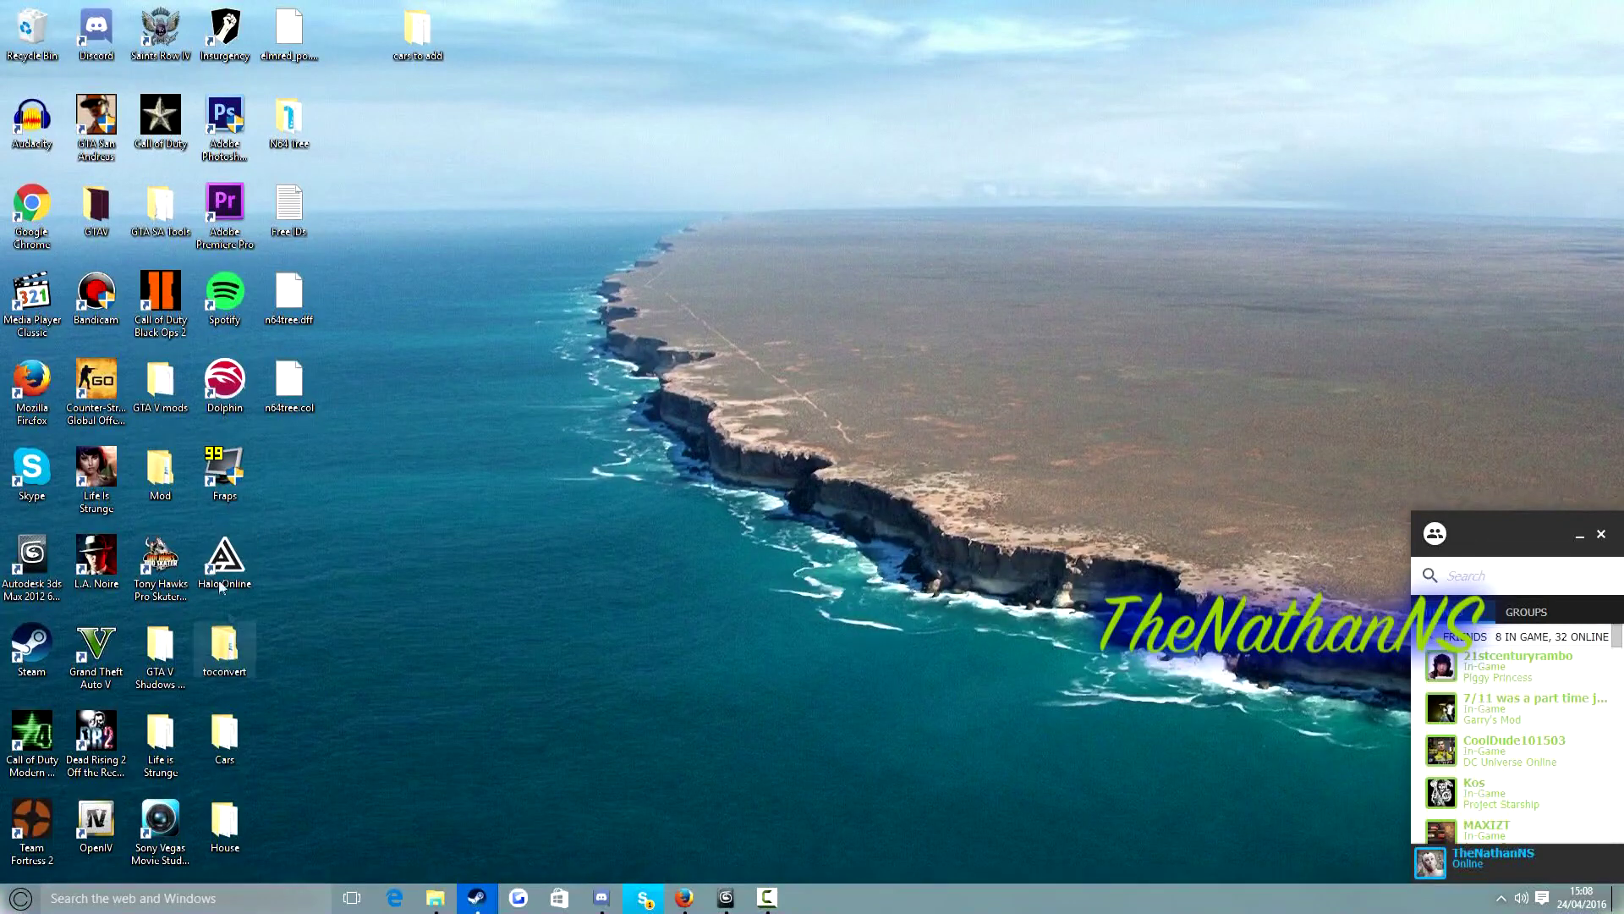
double_click(142, 226)
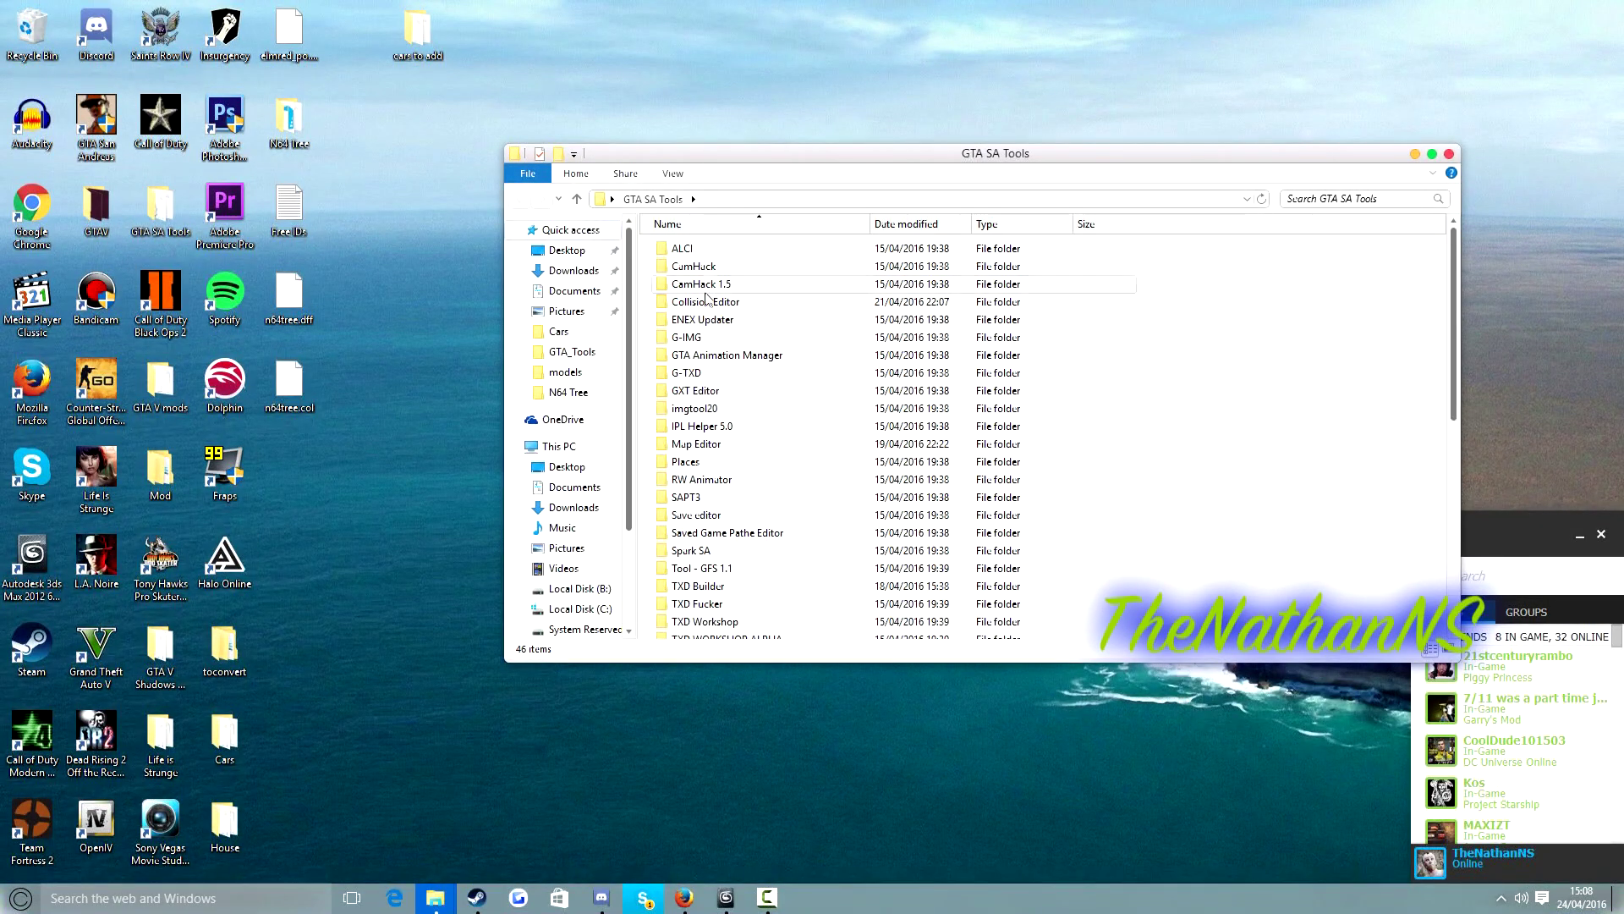
double_click(707, 297)
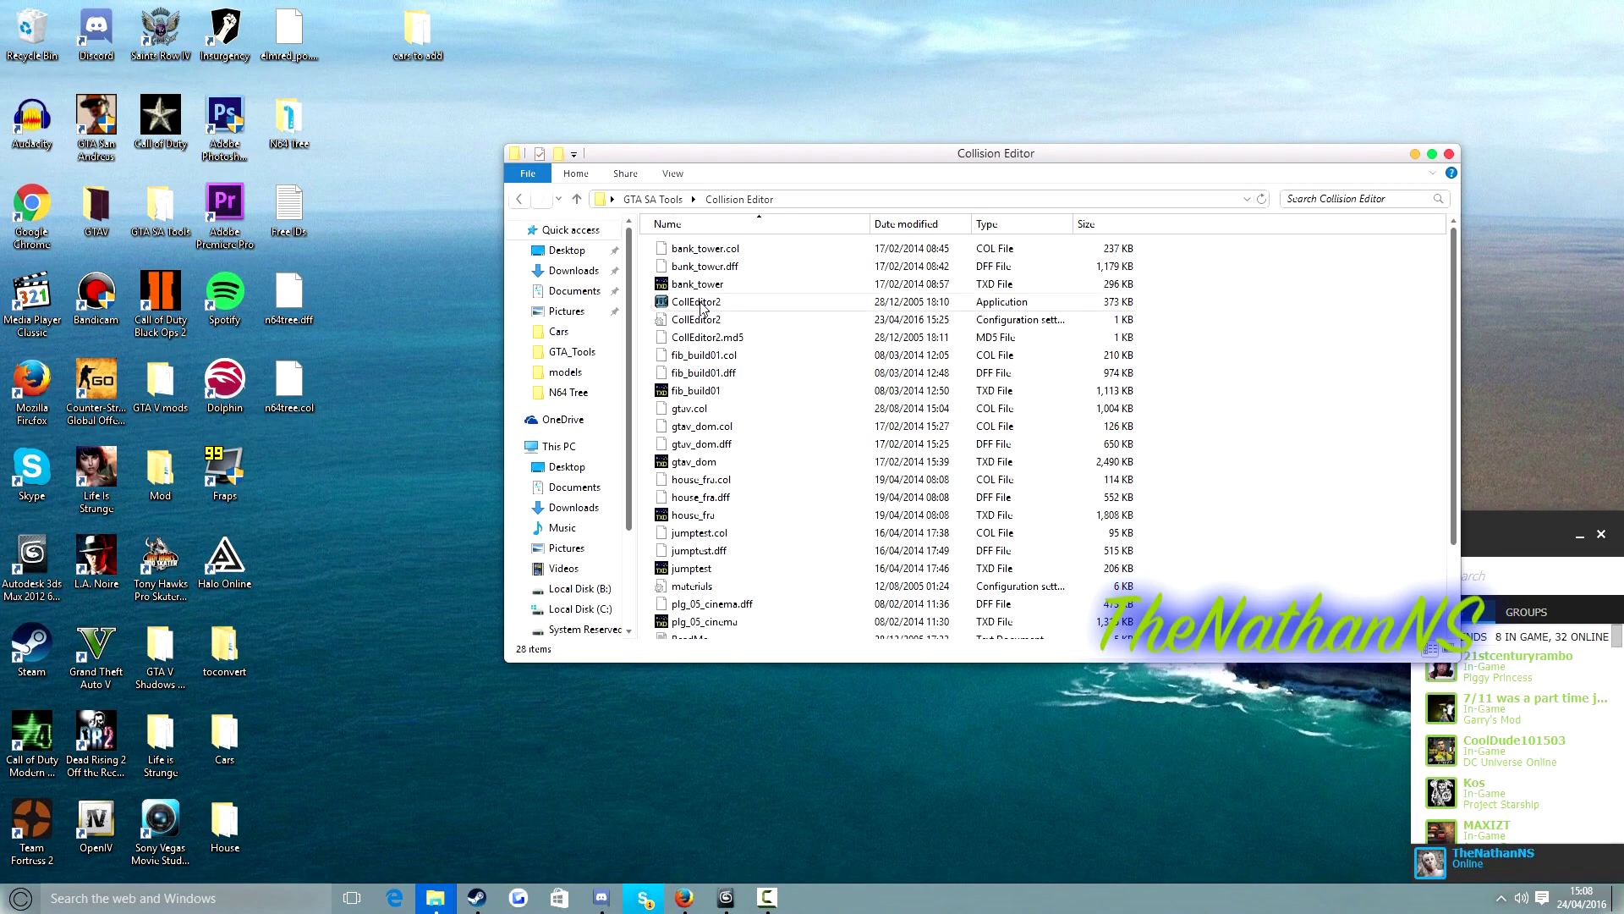
double_click(708, 302)
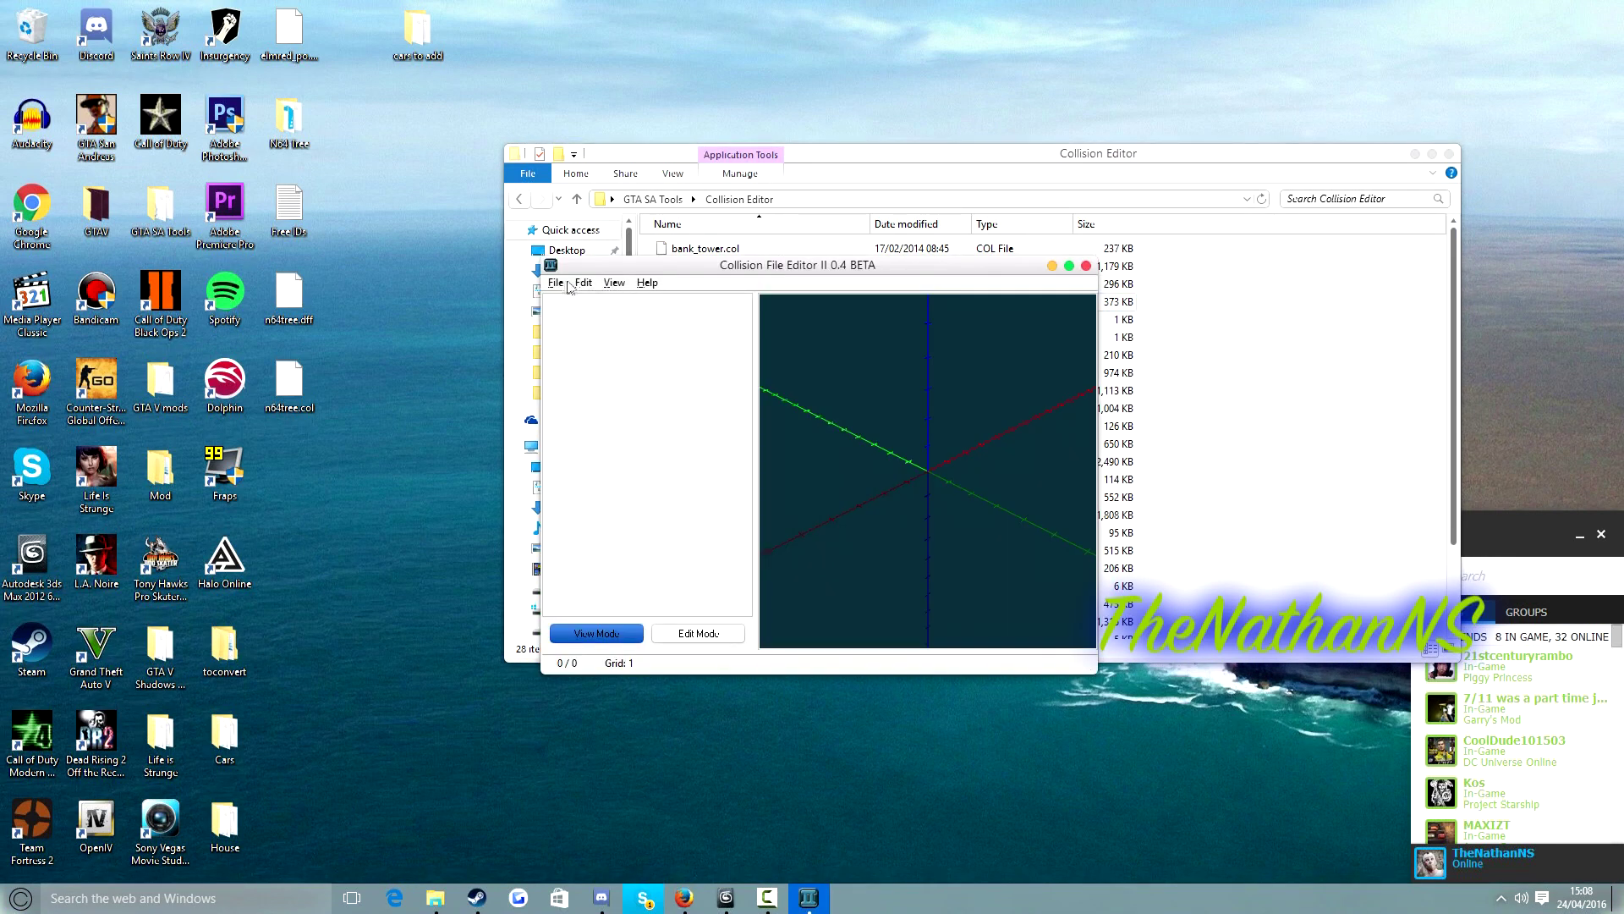
Load n64tree.col and rotate the view around the tree collision mesh
left_click(560, 286)
left_click(558, 320)
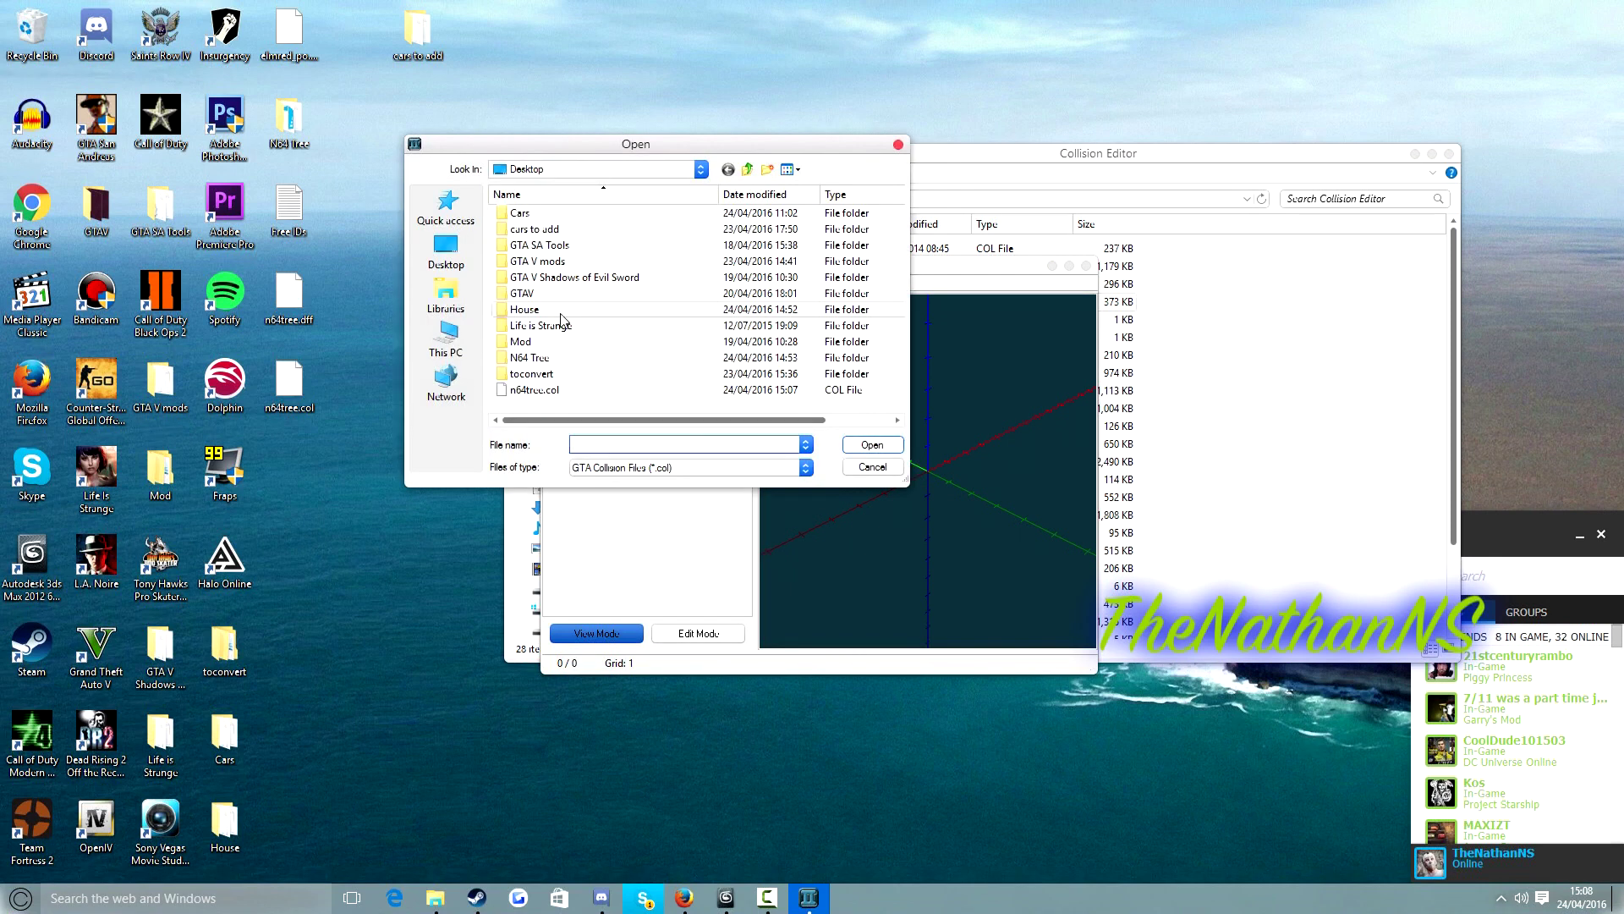
double_click(578, 391)
left_click_drag(846, 423, 982, 465)
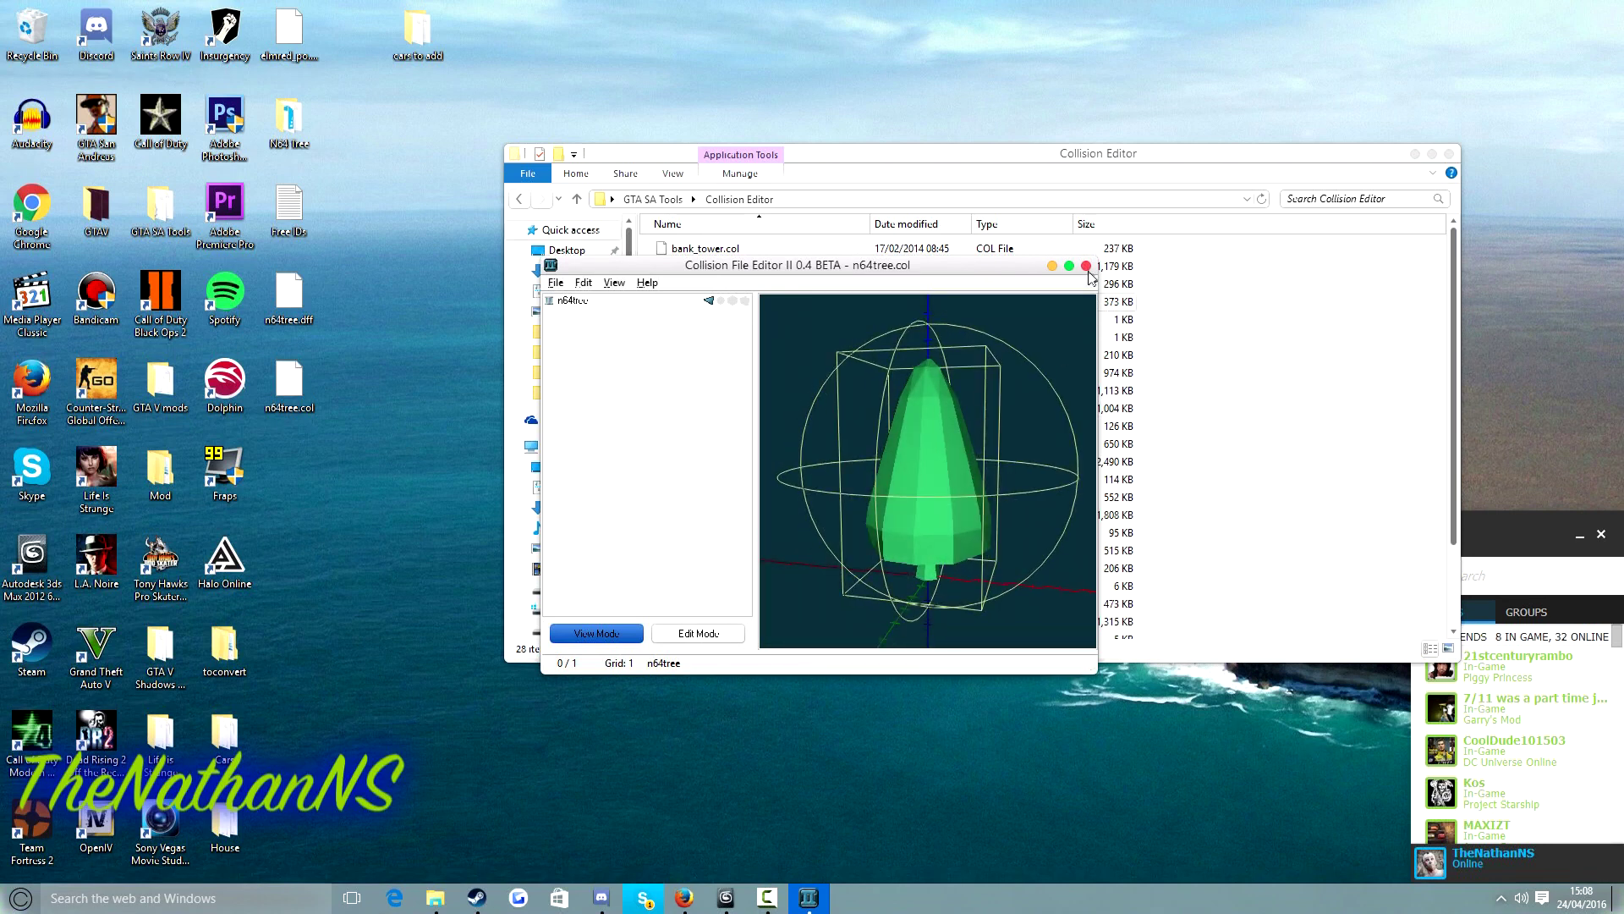
Close the collision editor and launch Magic.TxdBuilder from GTA SA Tools\TXD Builder
left_click(1086, 266)
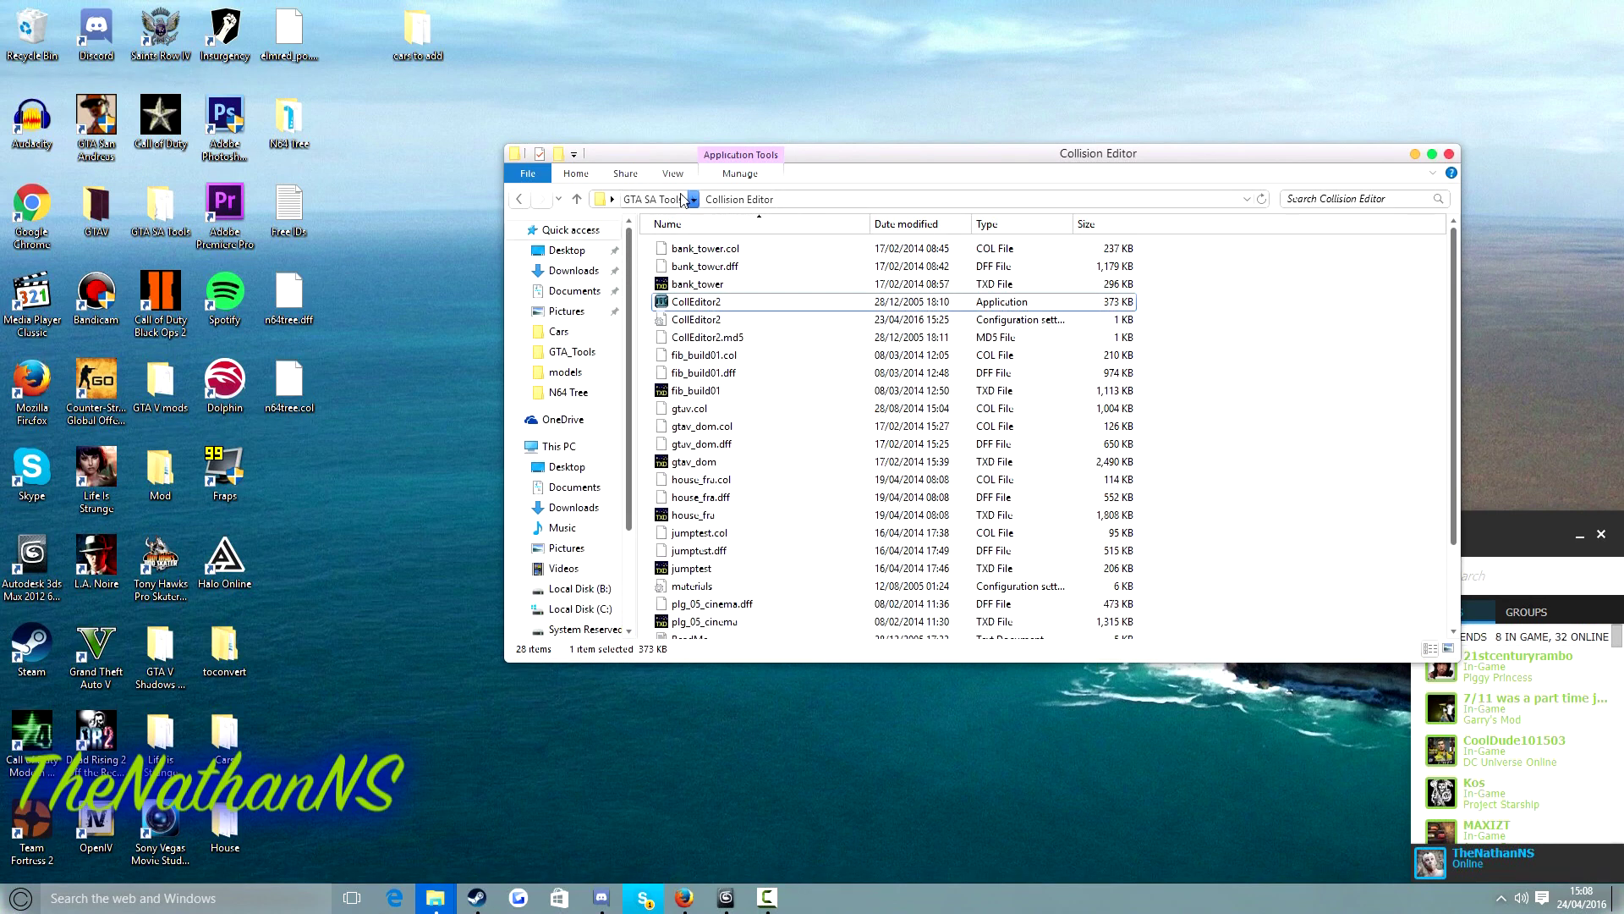
left_click(656, 200)
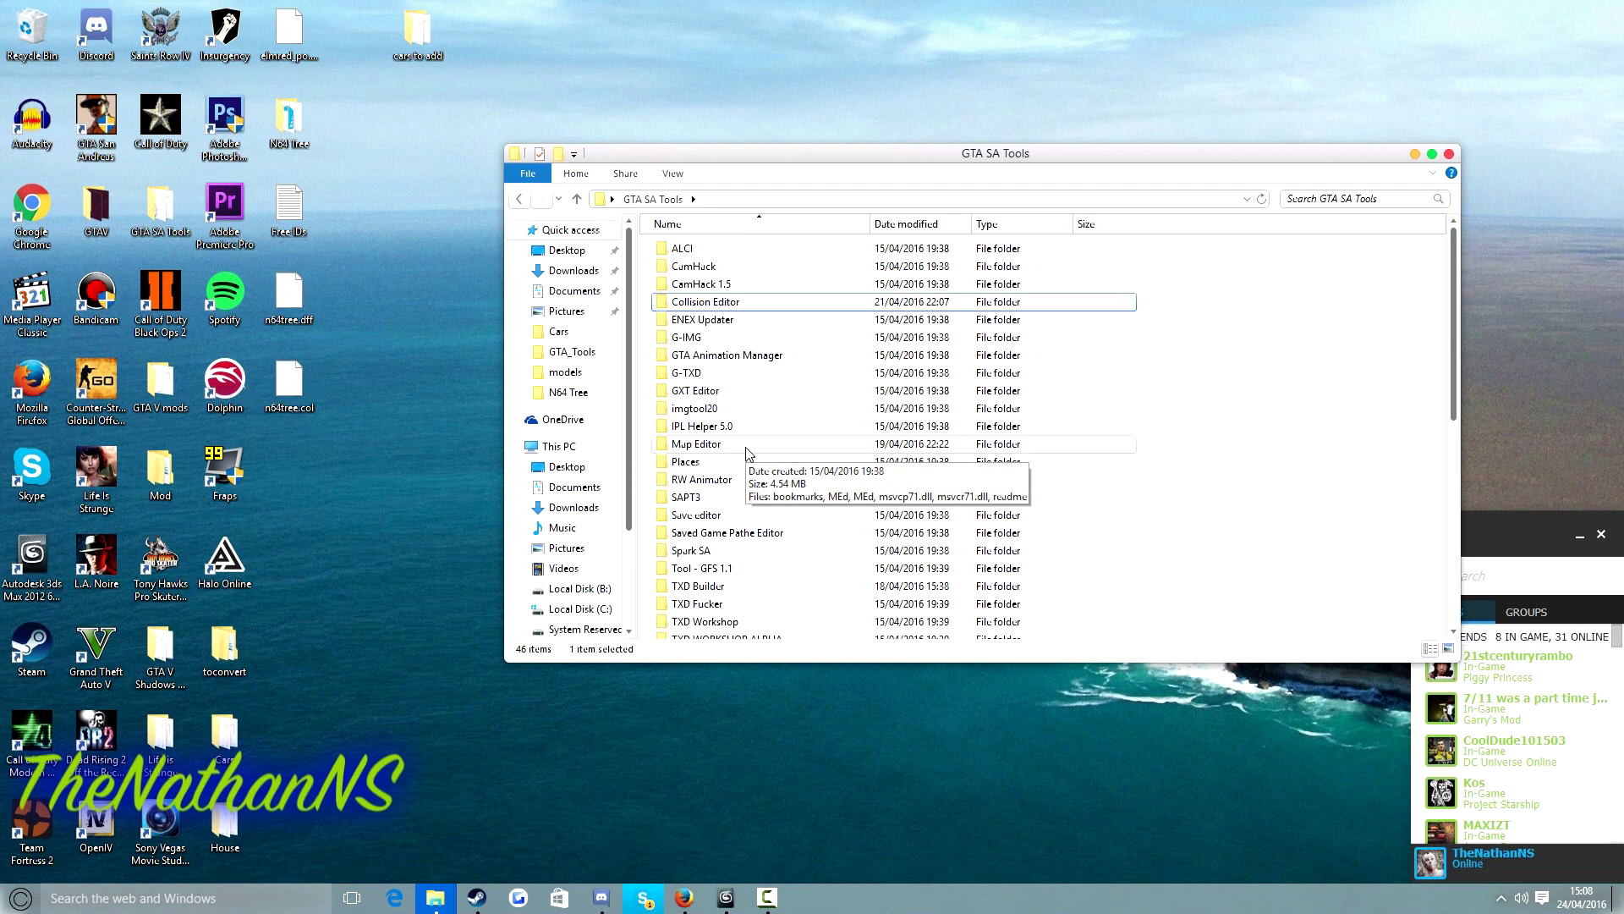
scroll(746, 454, "down", 3)
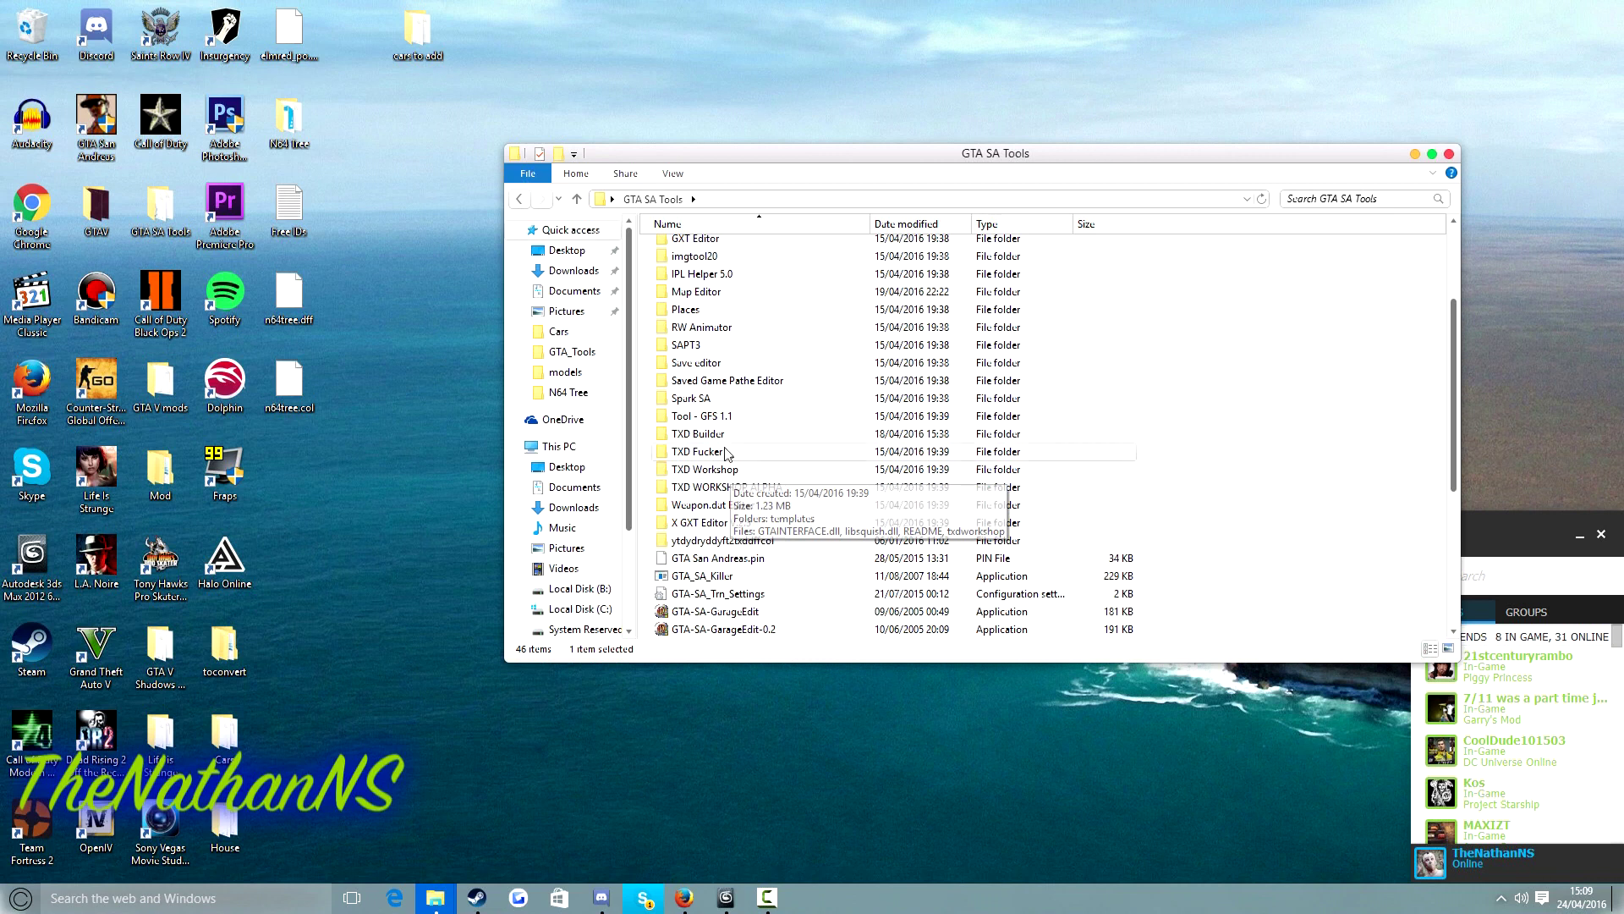
double_click(715, 434)
double_click(733, 248)
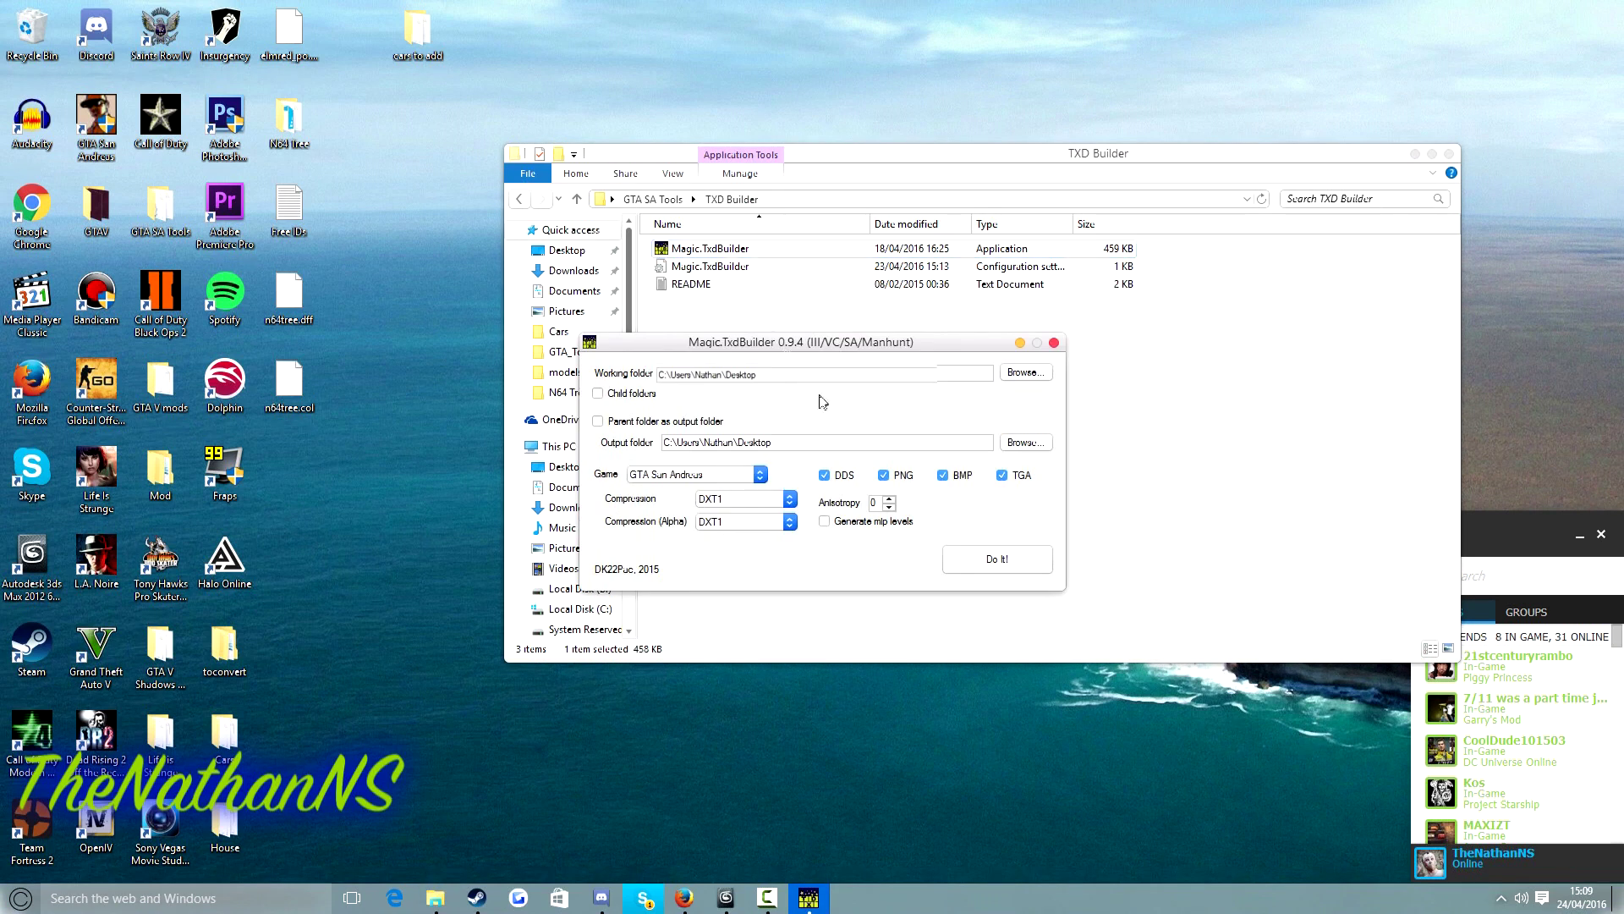
Set the working folder to the Desktop's N64 Tree folder
left_click(1024, 373)
scroll(806, 508, "down", 3)
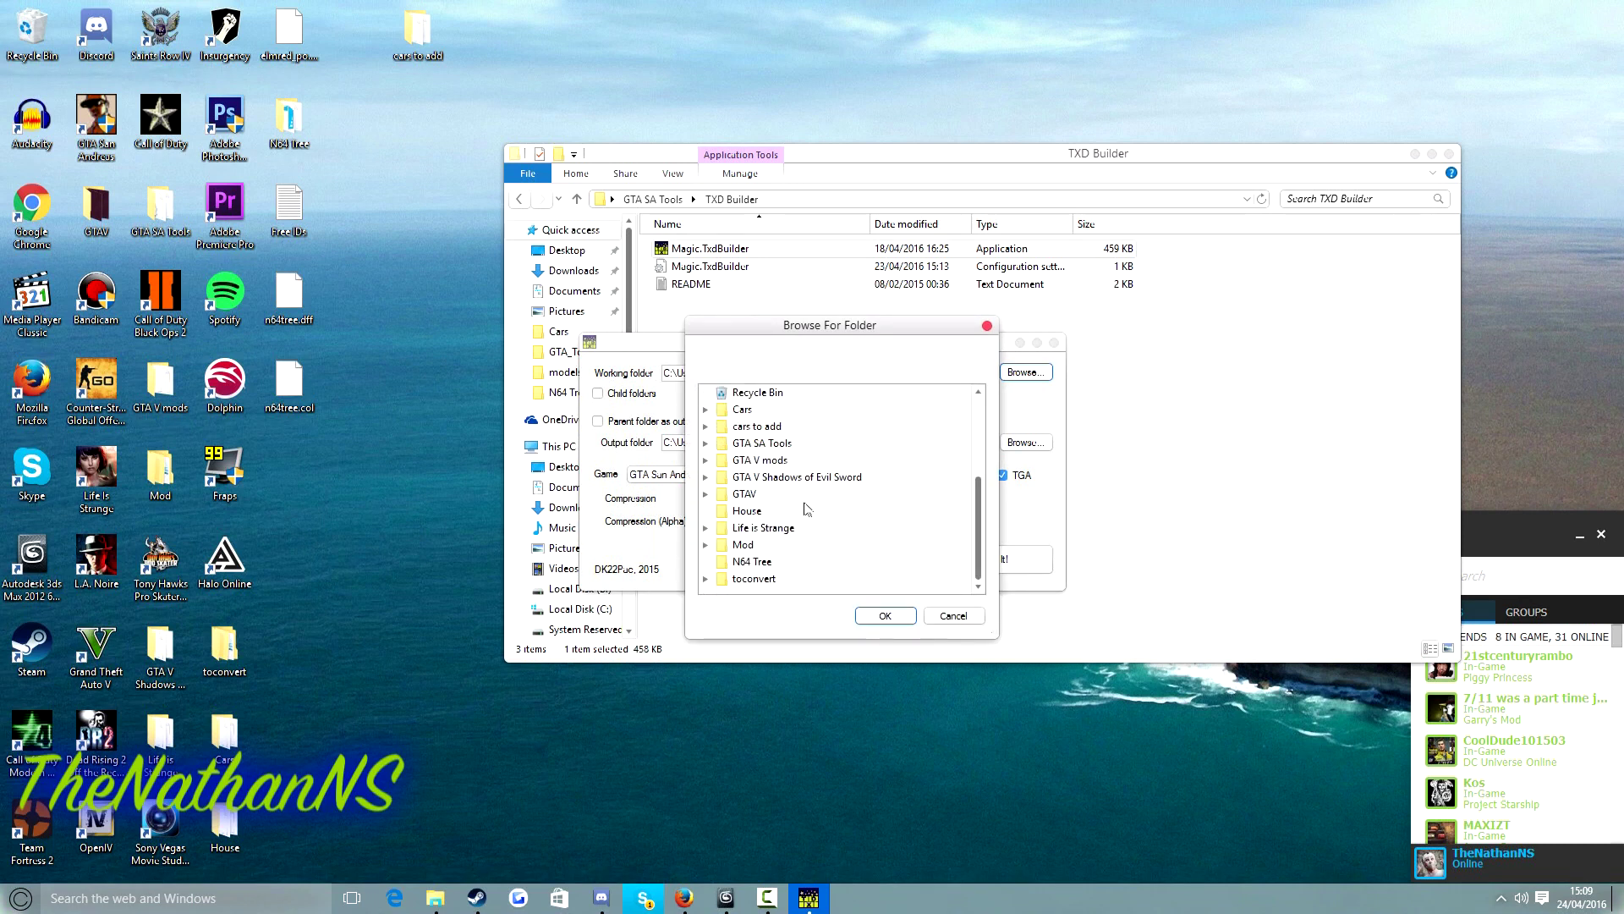
left_click(744, 562)
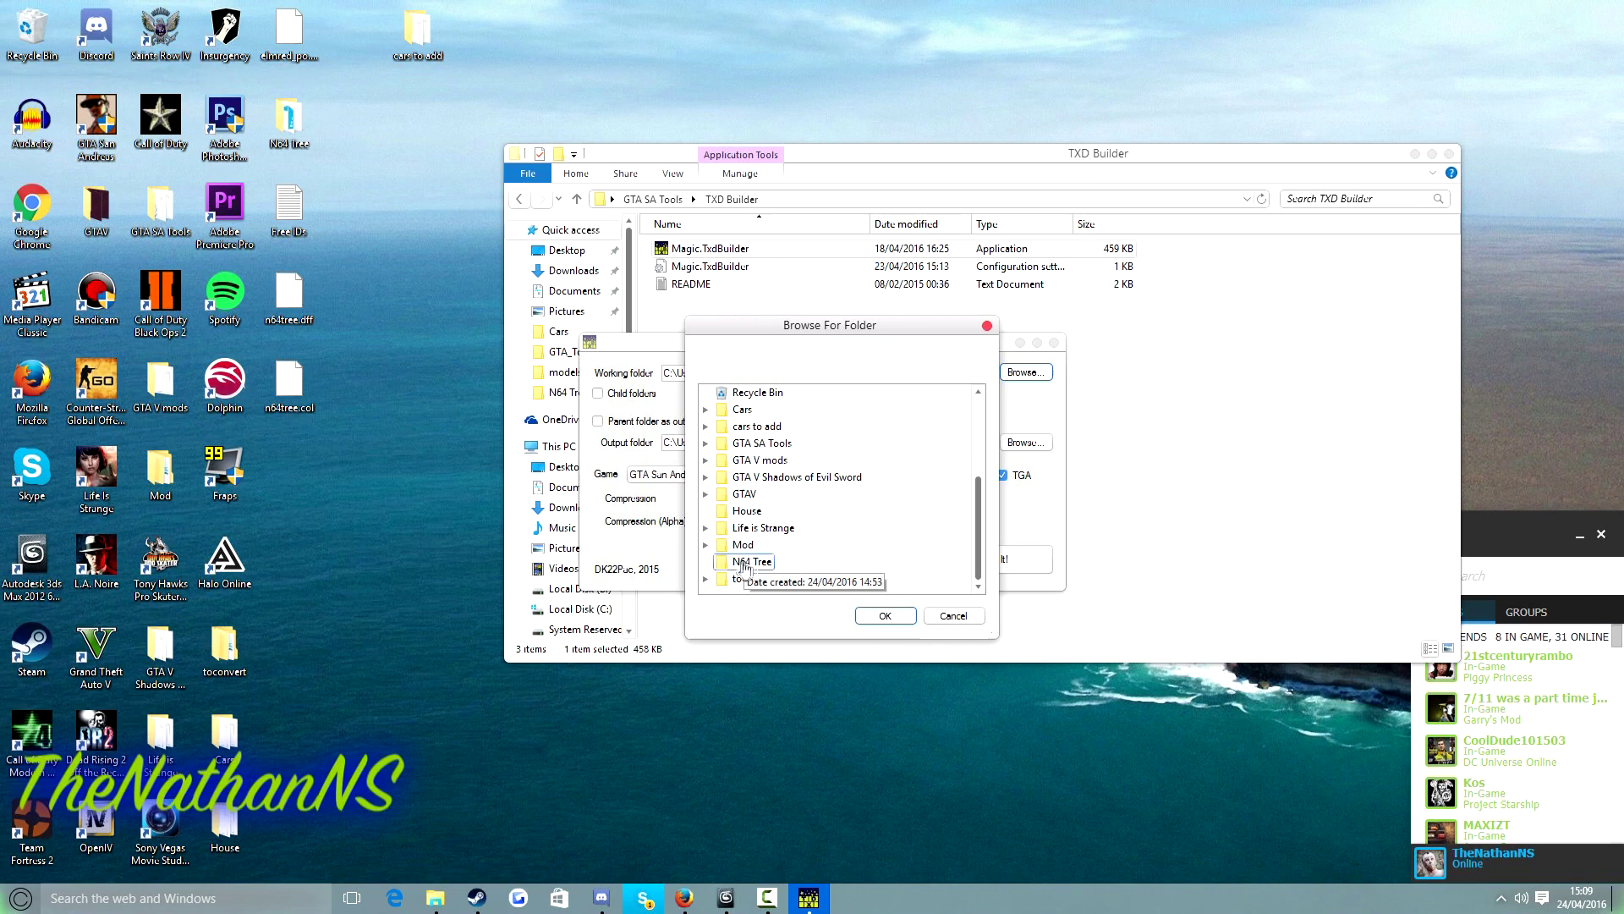
left_click(869, 615)
left_click(658, 423)
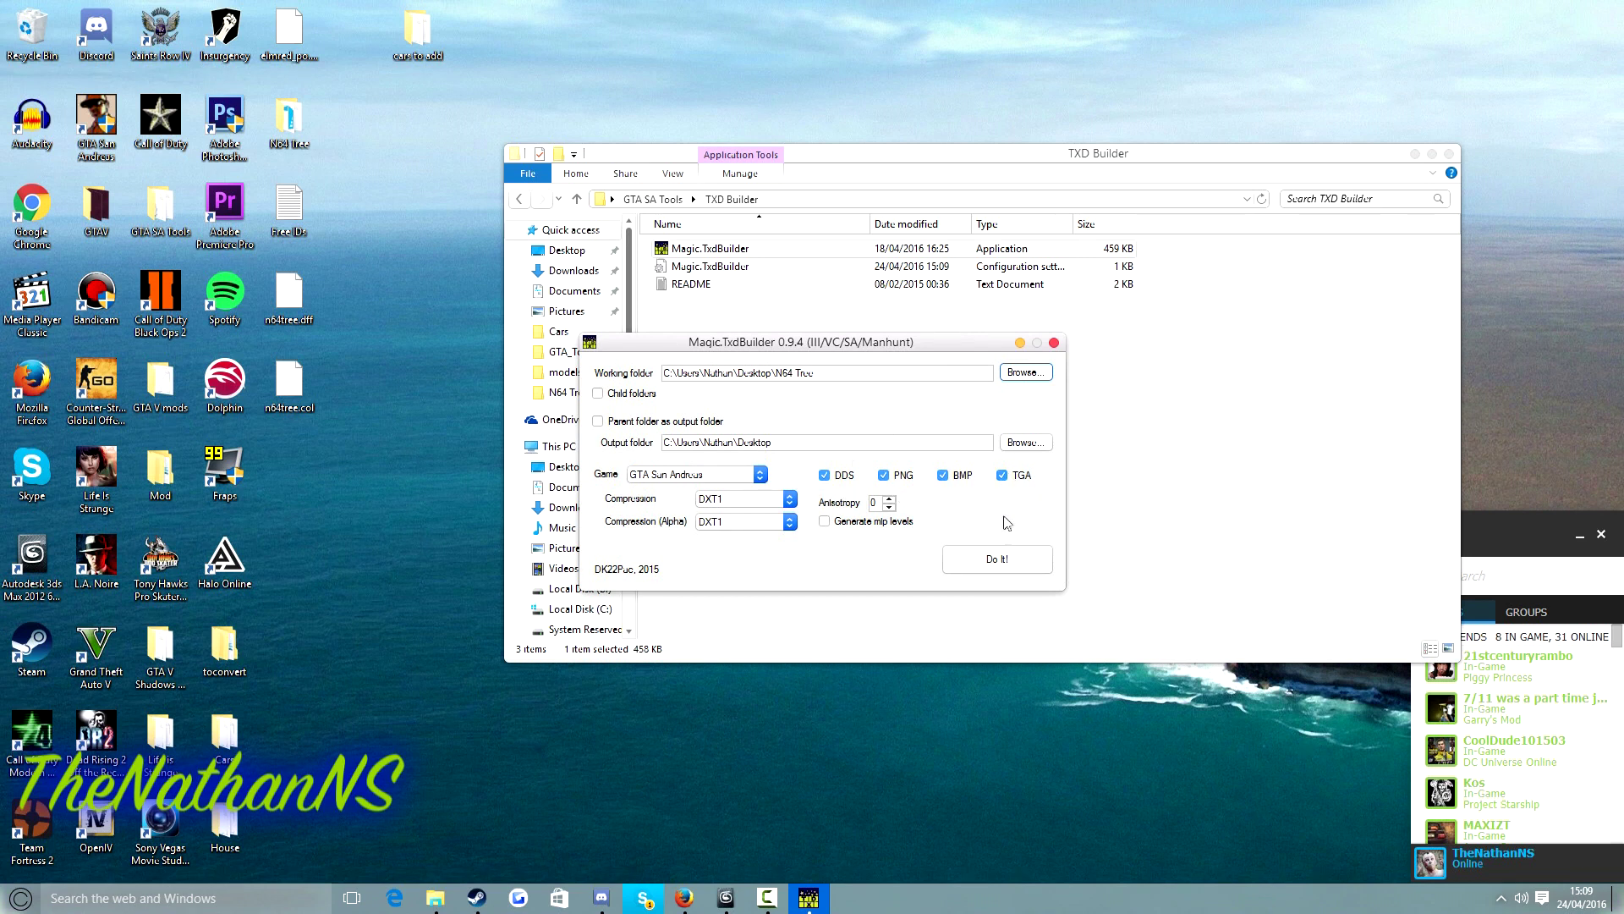
Keep DXT1 compression, set the game to GTA San Andreas, and build the TXD
left_click(776, 506)
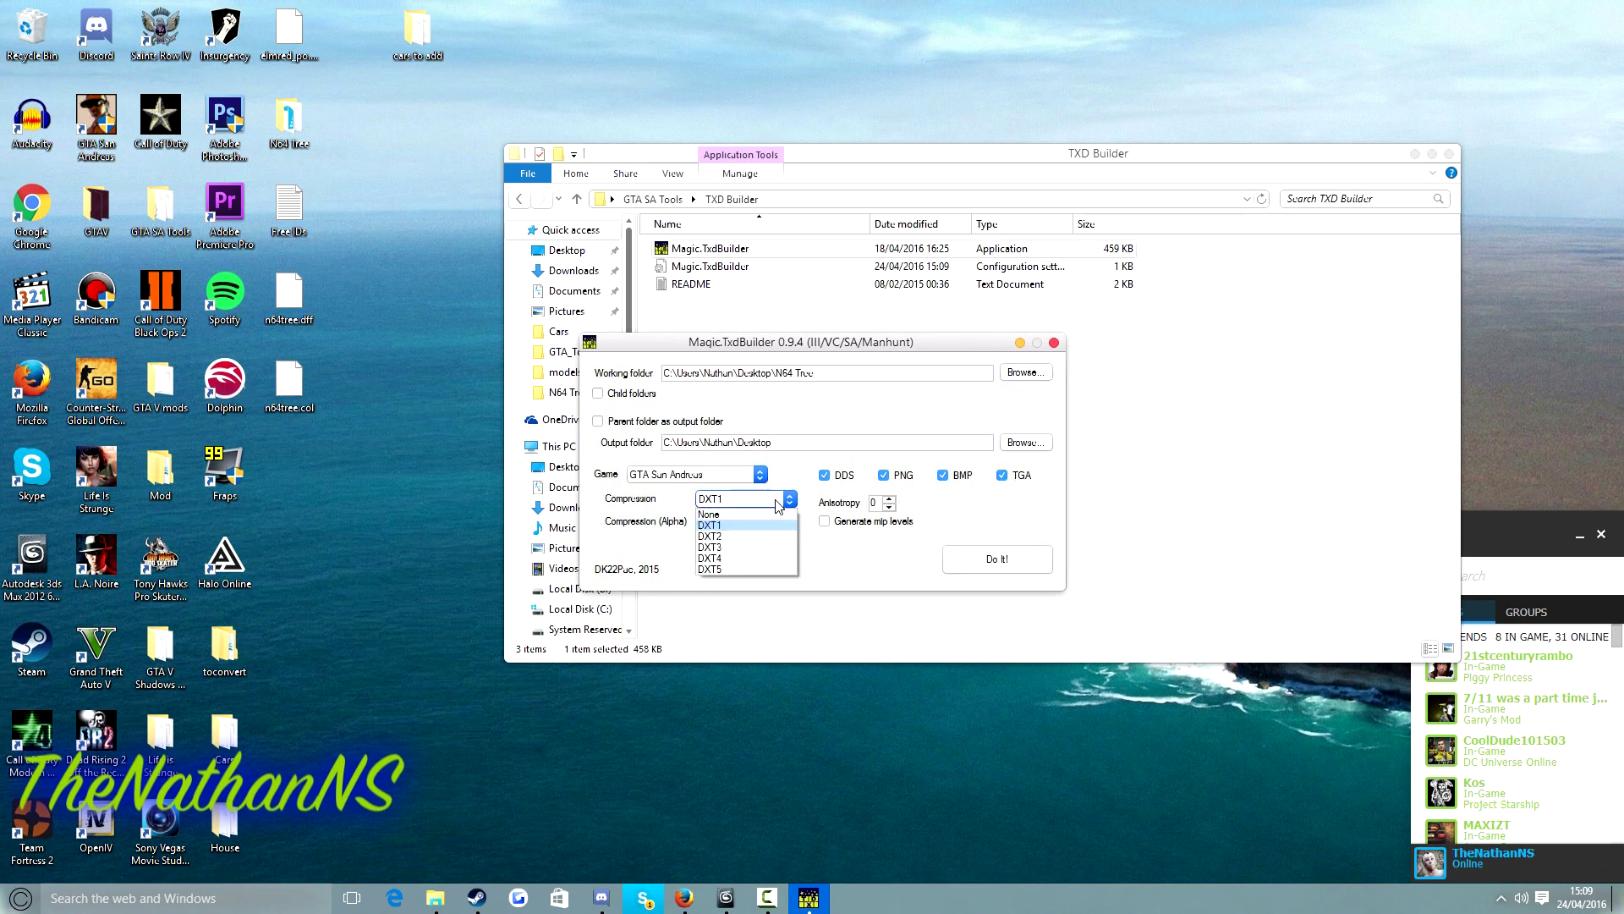
left_click(779, 506)
left_click(737, 474)
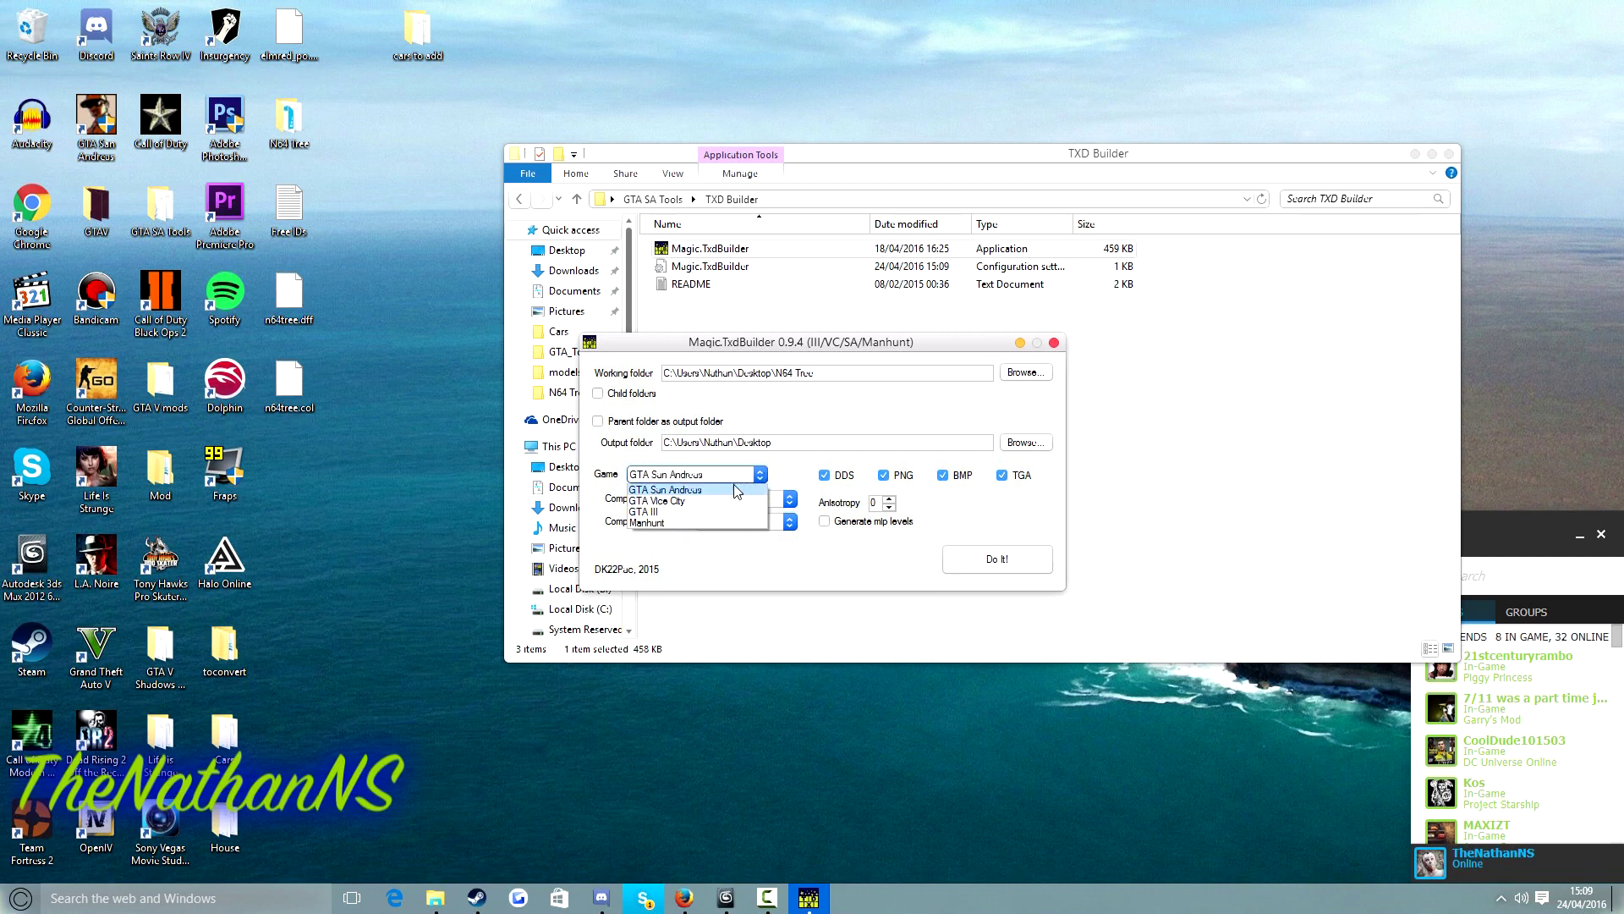
left_click(665, 489)
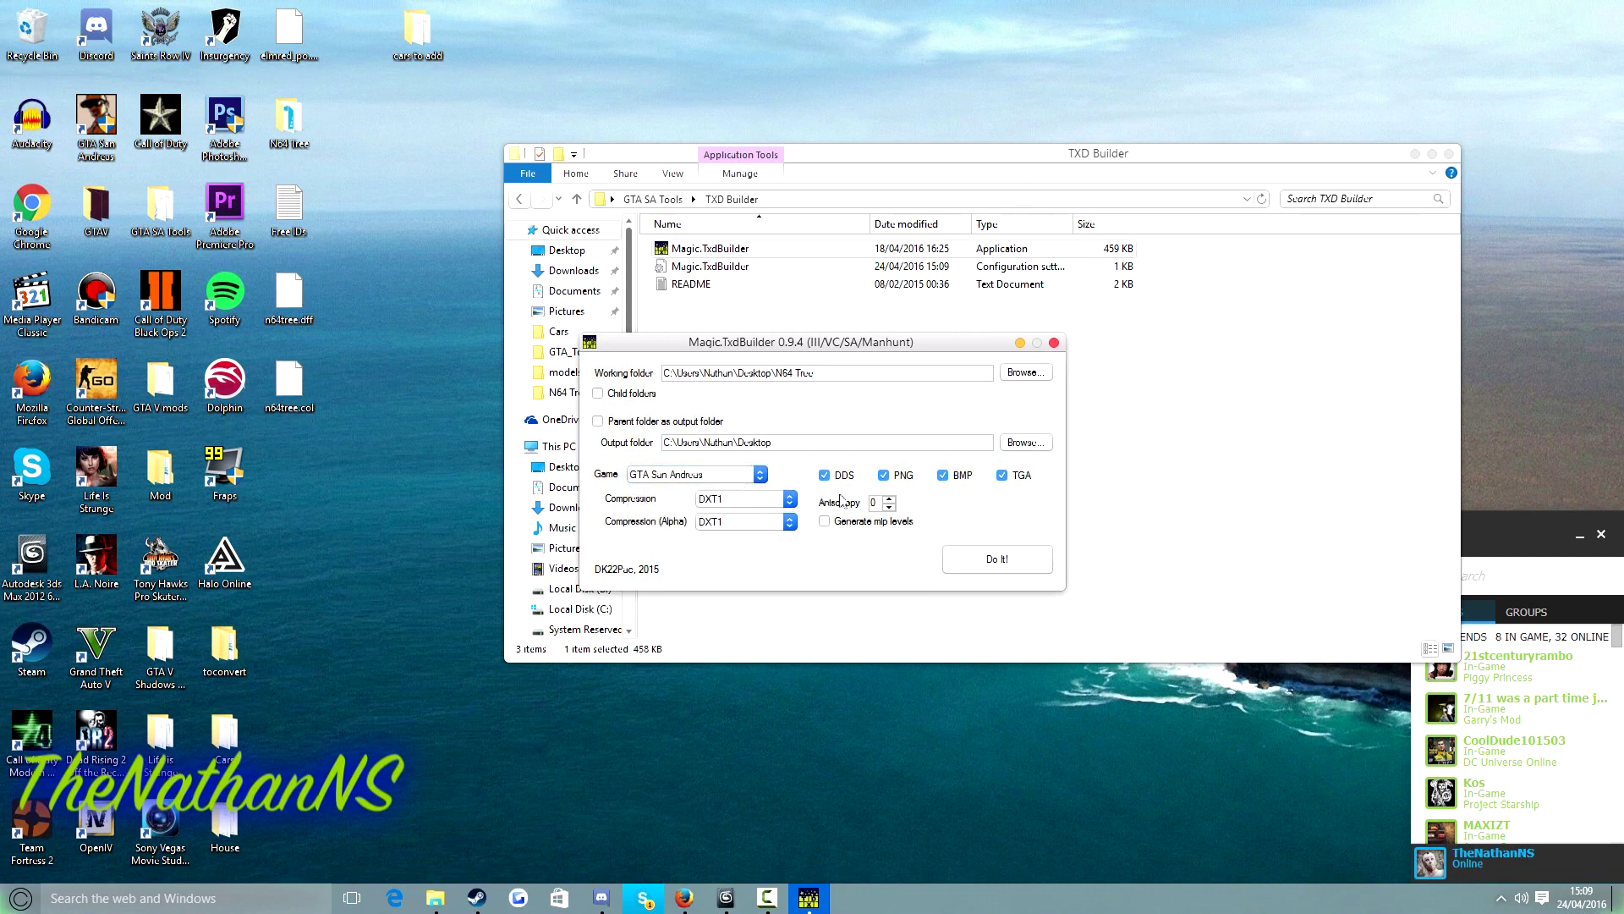
left_click(982, 554)
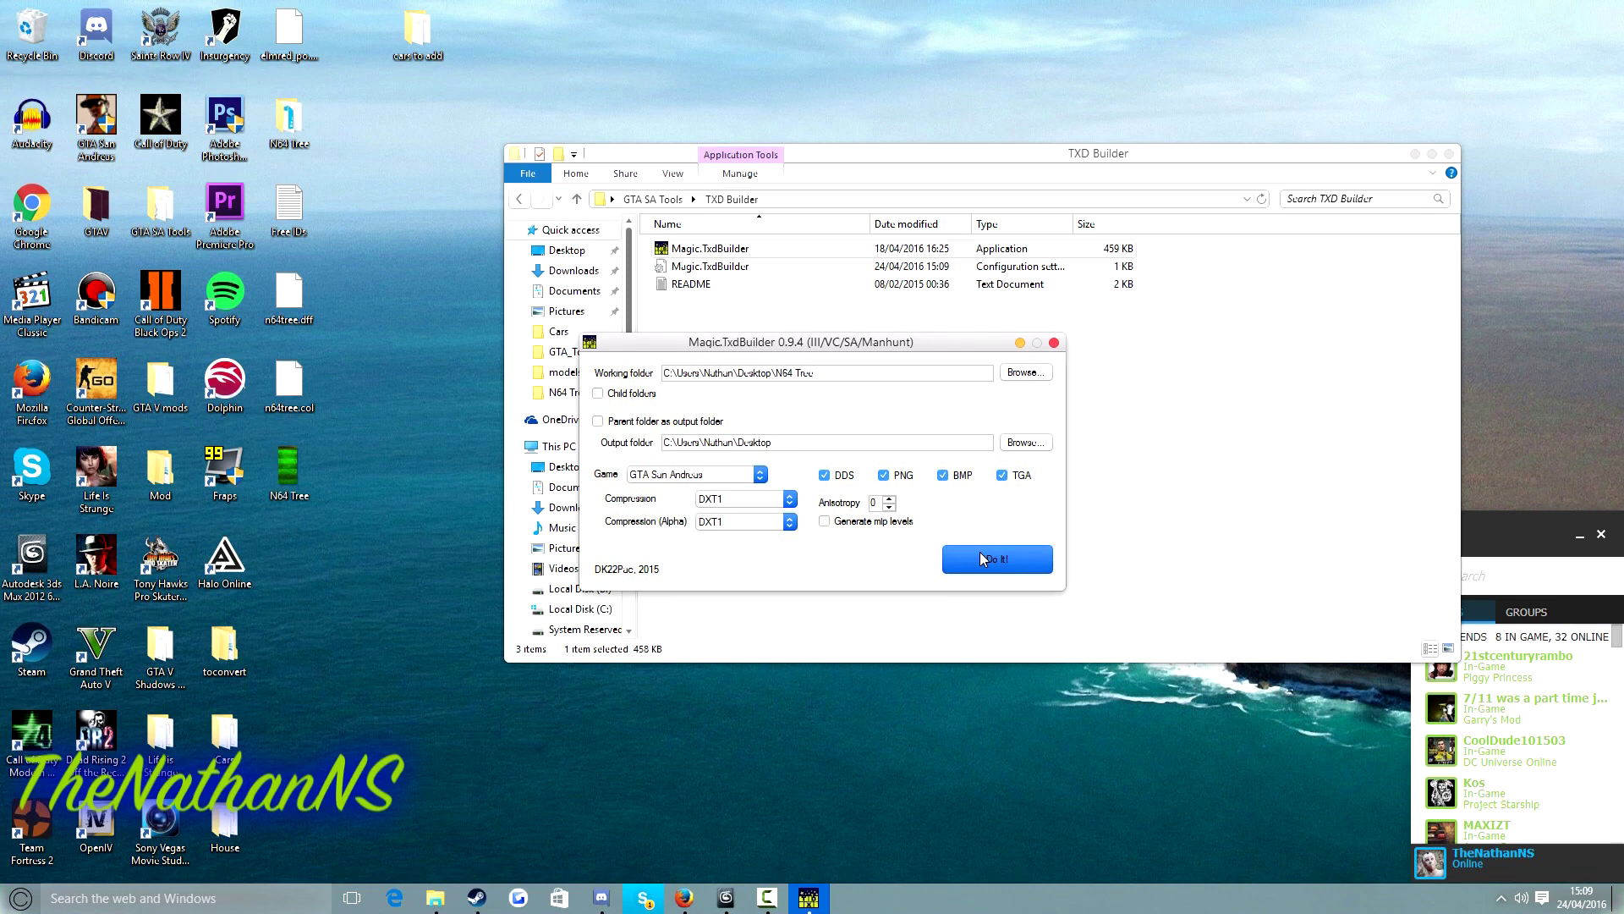
Check the textures in the N64 Tree folder, then close that folder window
double_click(284, 105)
left_click_drag(926, 404, 817, 346)
left_click(728, 269)
left_click(1468, 173)
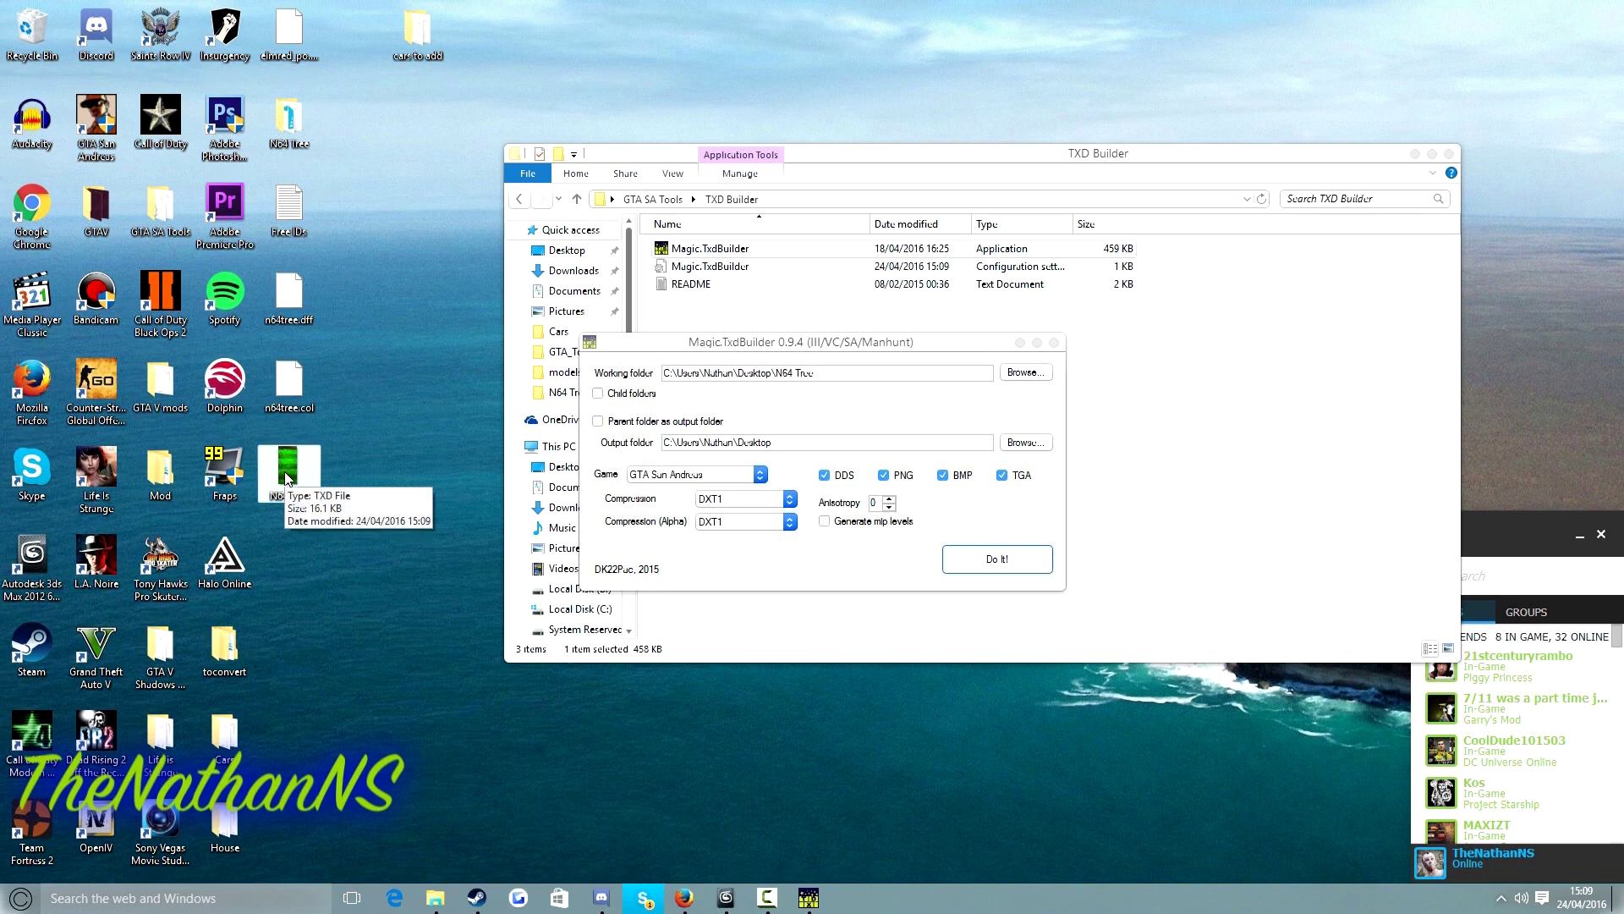
Rename the new TXD file on the Desktop to n64tree
right_click(292, 494)
left_click(316, 459)
type("n64tree")
key("Return")
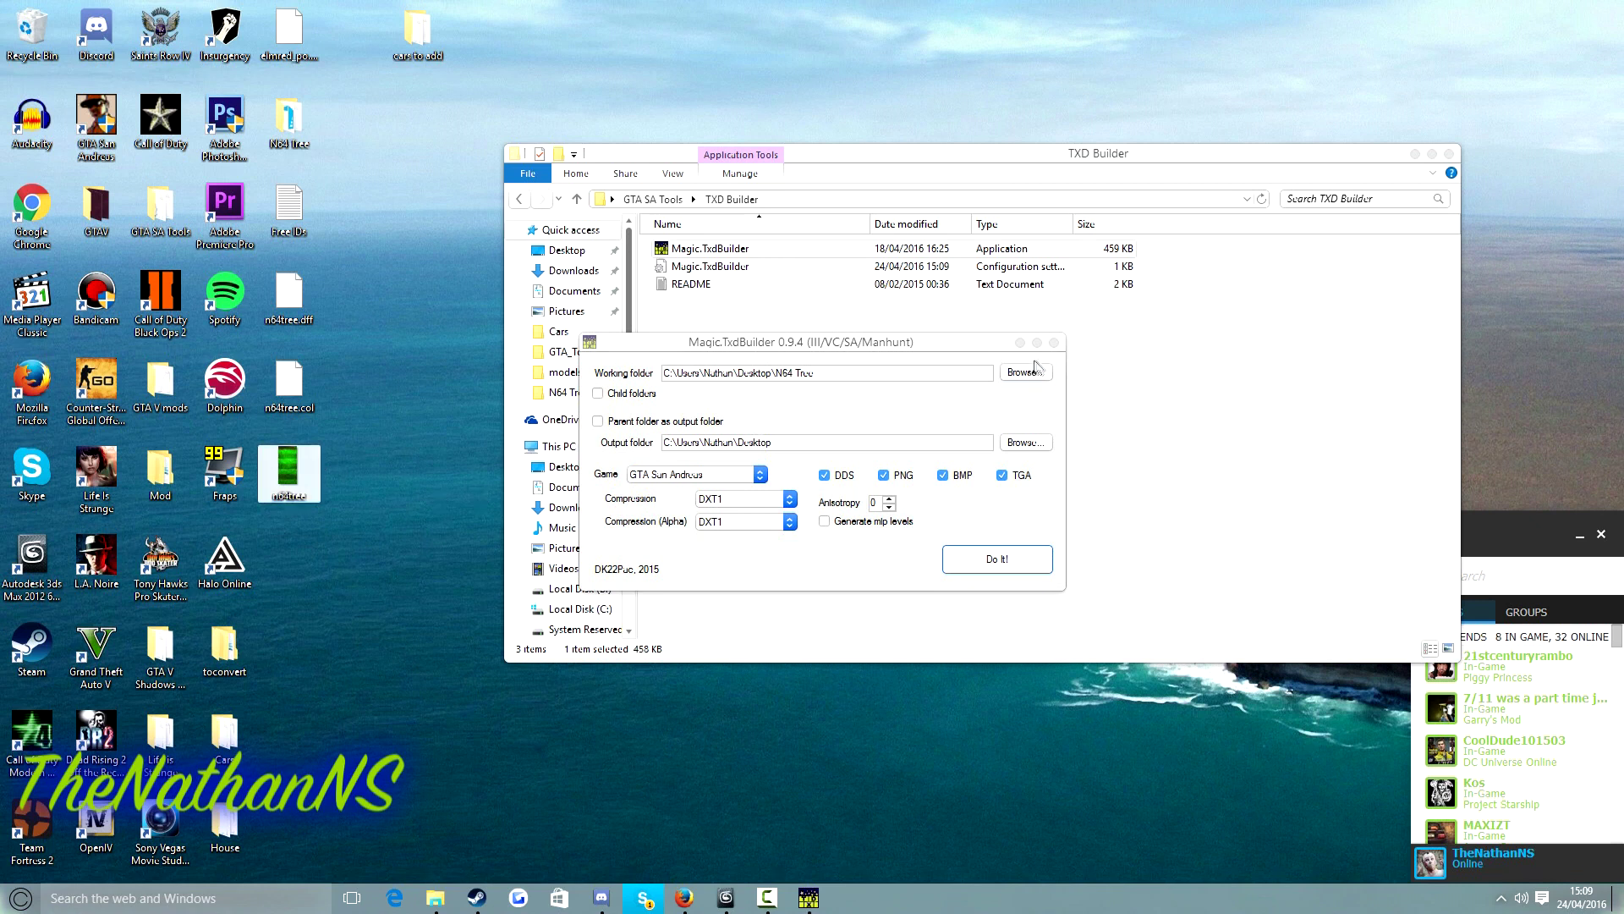
Close Magic.TxdBuilder and launch Alci's IMG Editor 1.5 from the ALCI folder
left_click(1053, 343)
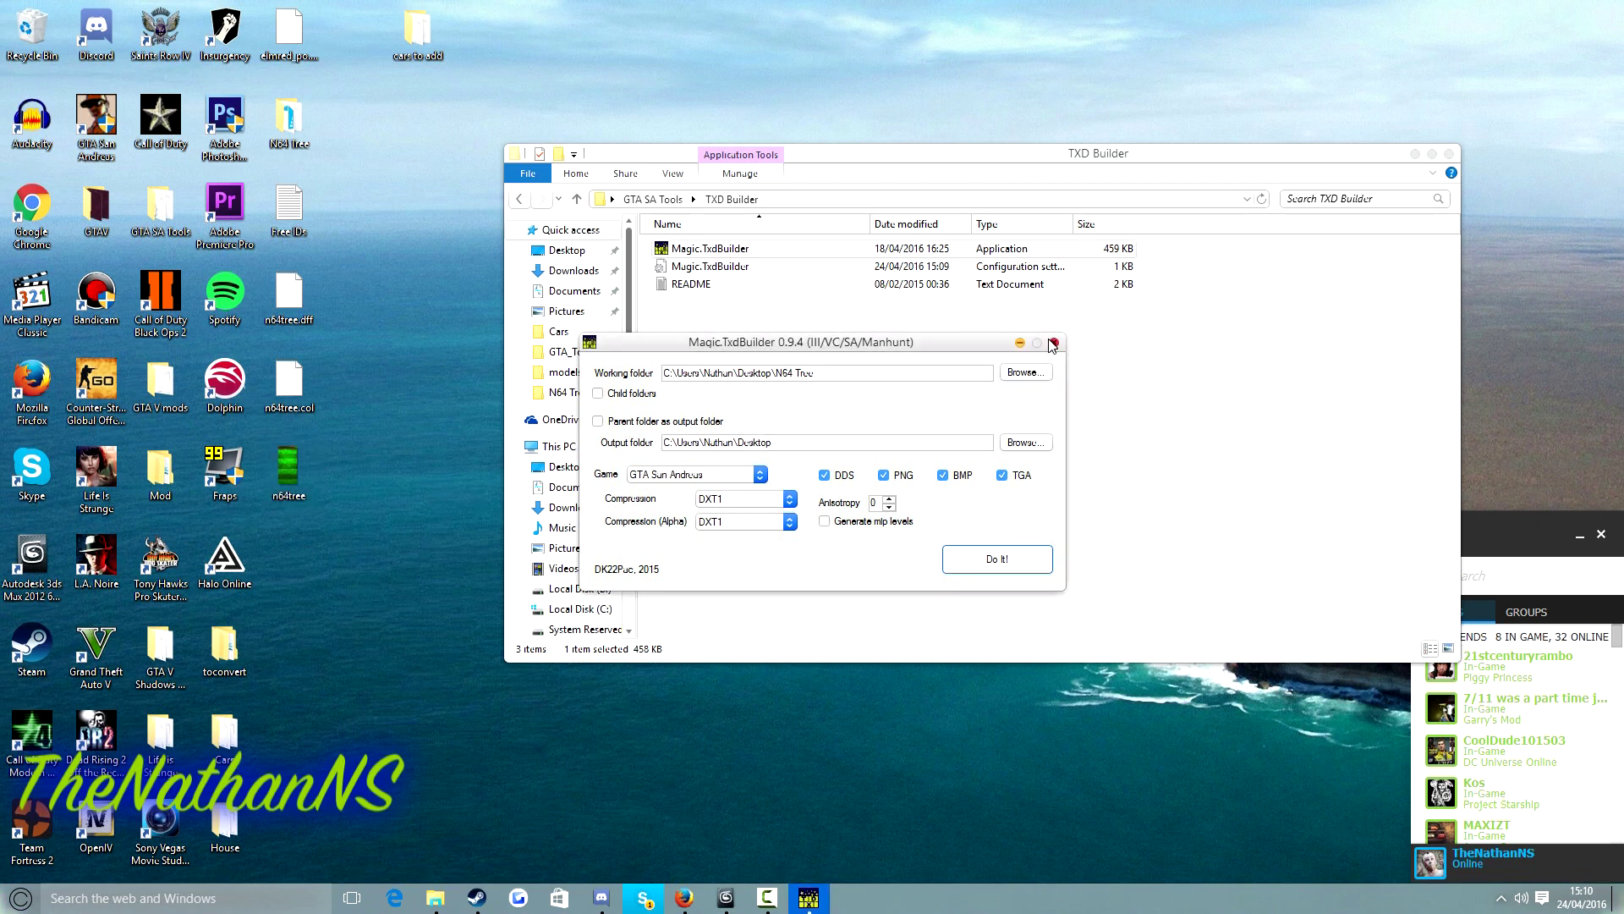
left_click(1052, 344)
left_click_drag(1018, 379, 929, 433)
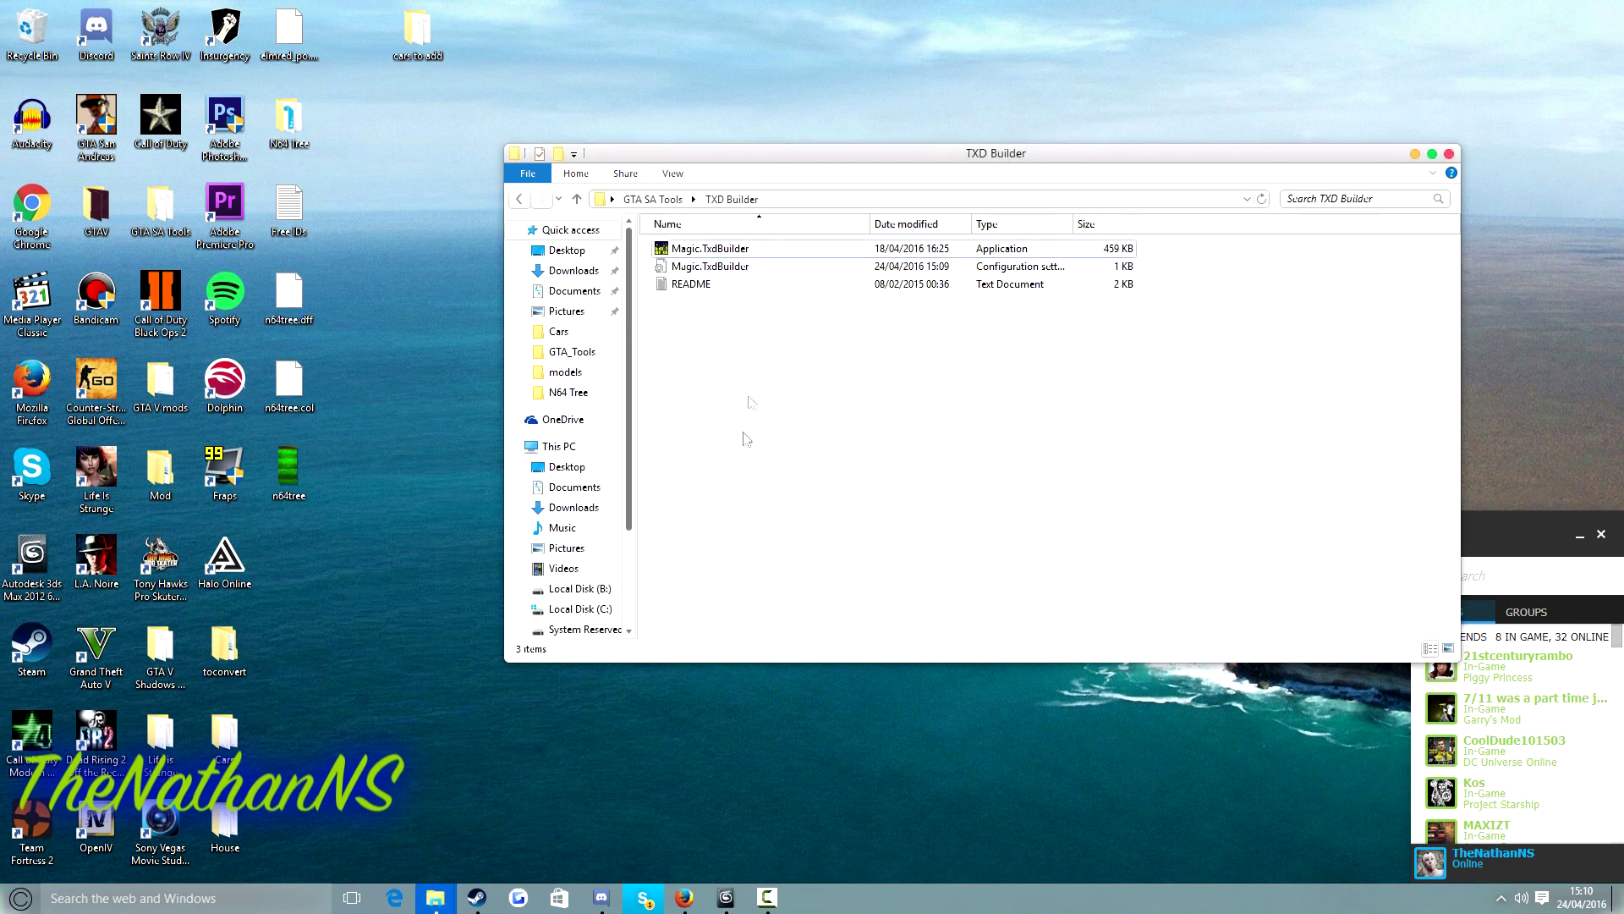
left_click(675, 200)
double_click(709, 249)
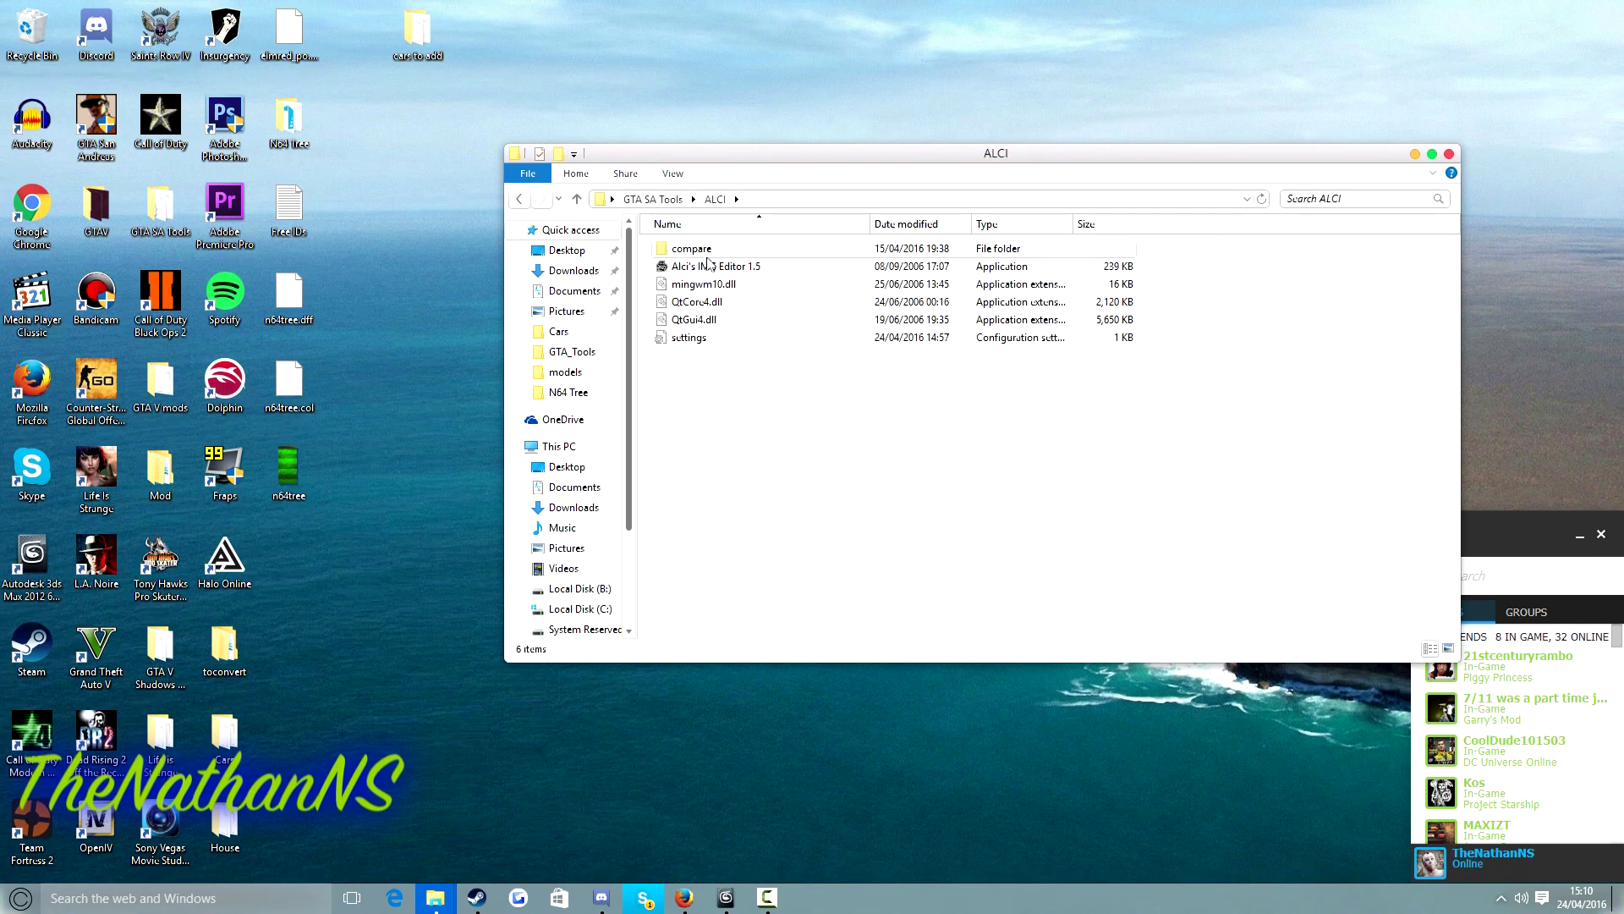
double_click(709, 266)
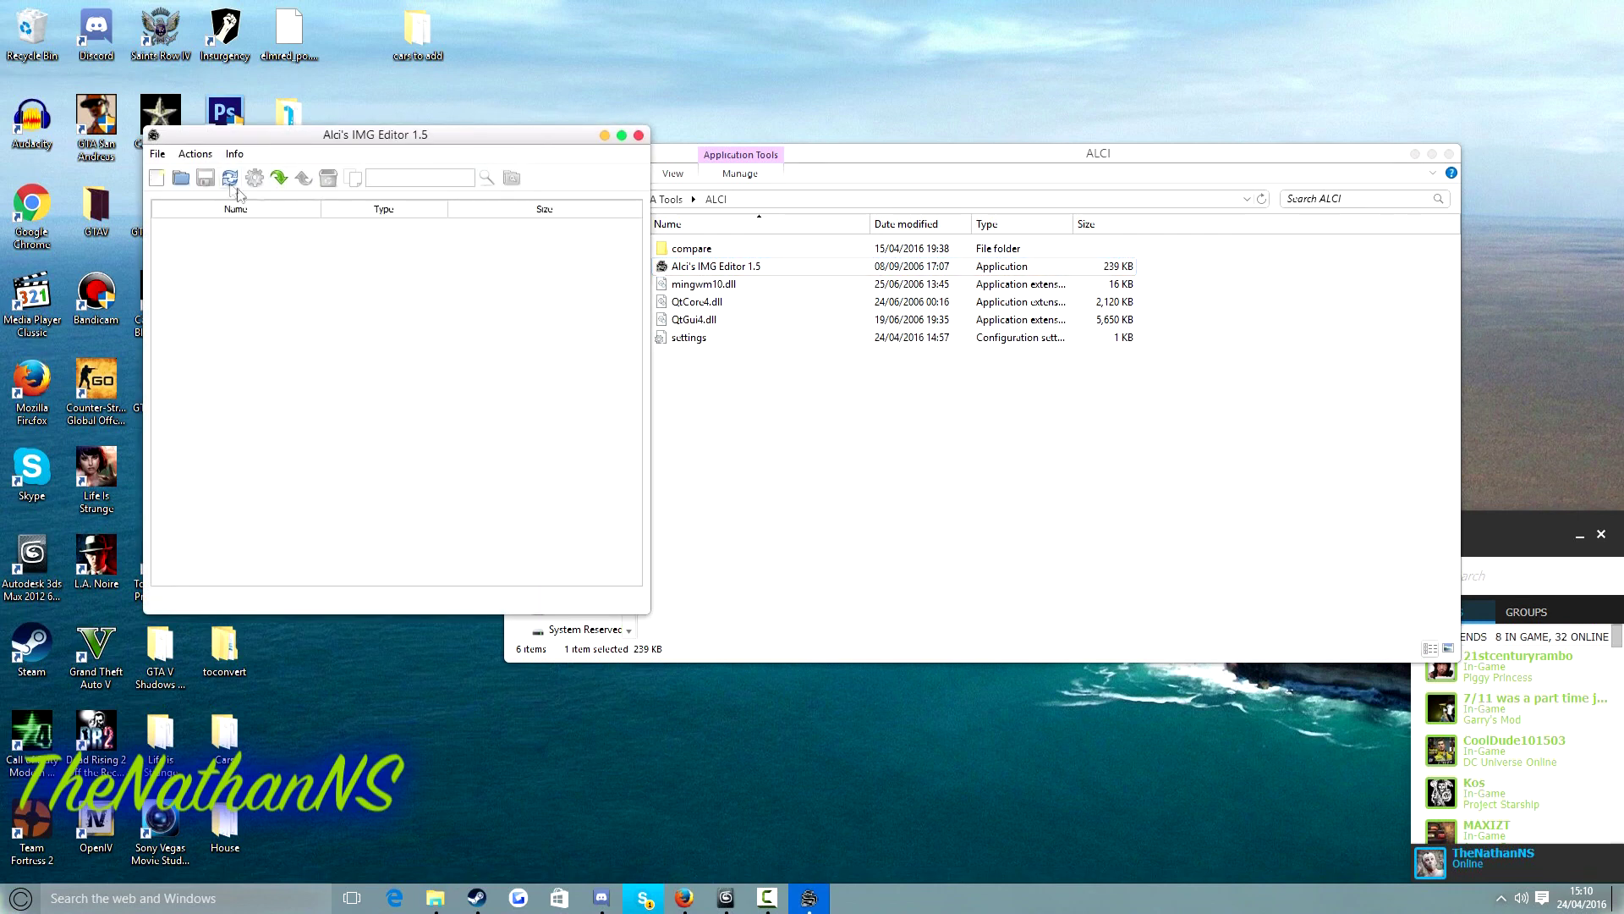
Open gta3.img from the GTA SA models folder in the IMG editor
left_click(161, 156)
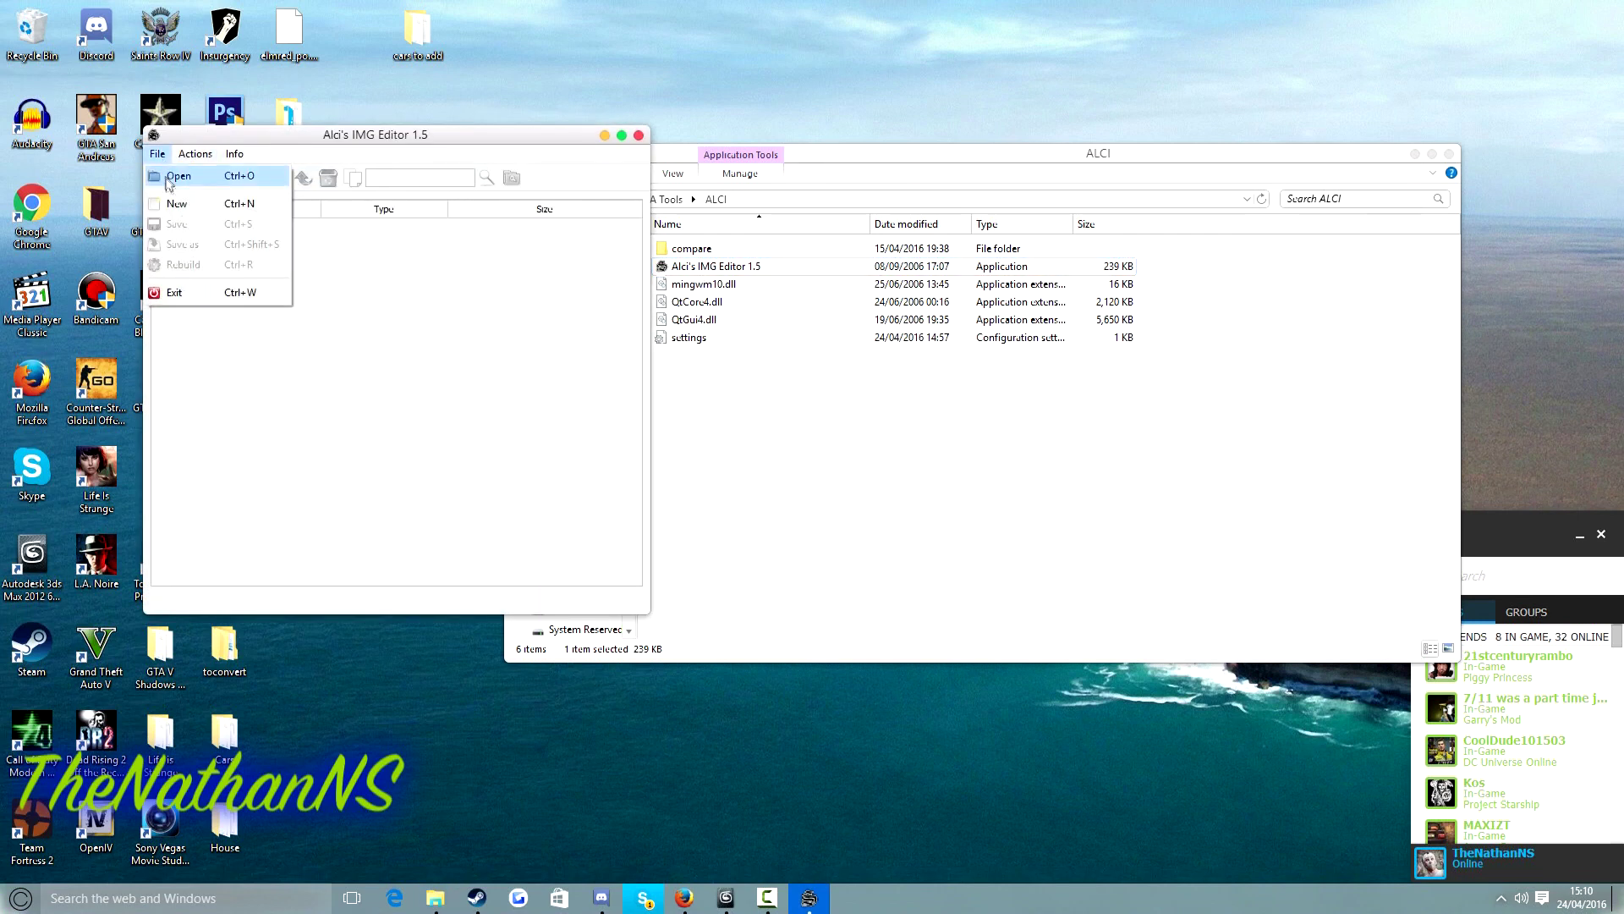
left_click(176, 176)
left_click(319, 372)
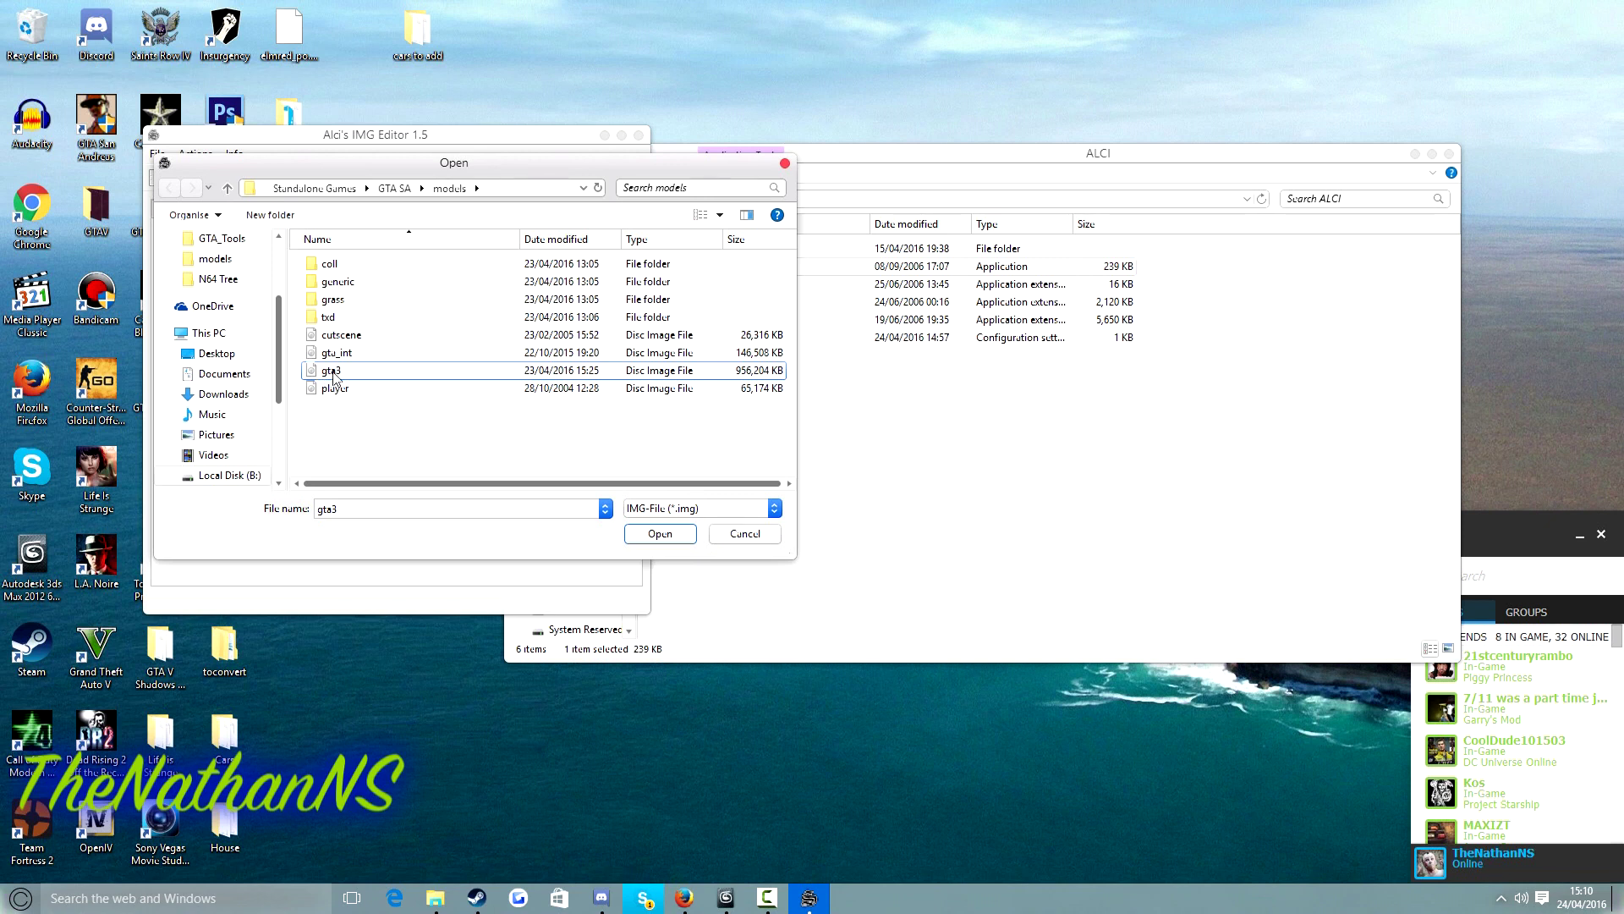
double_click(333, 376)
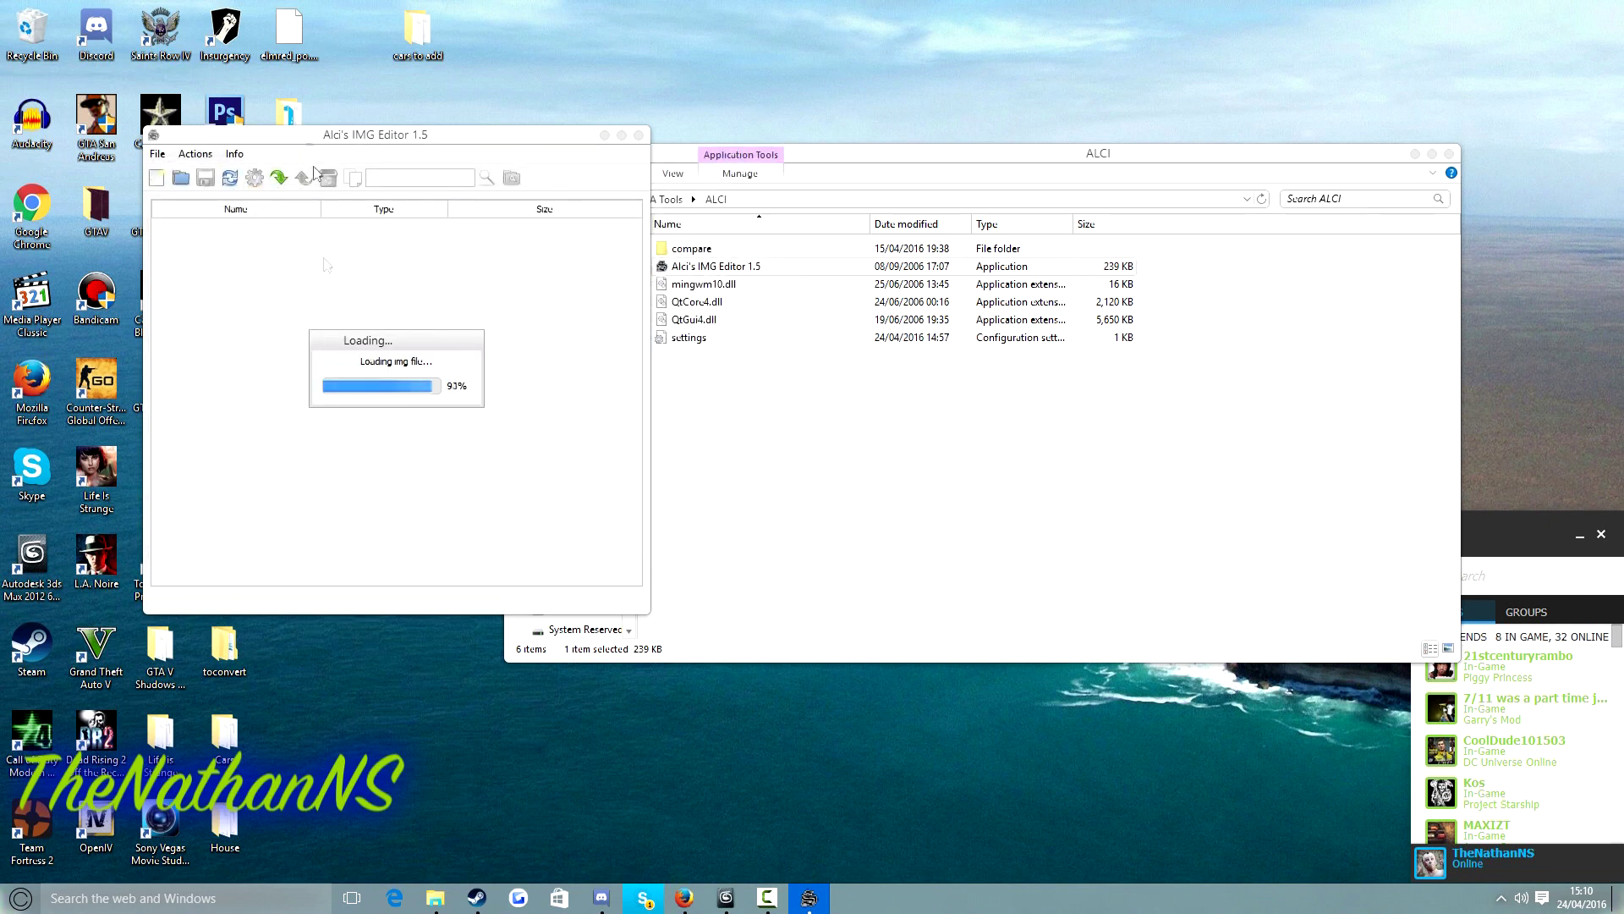
left_click_drag(310, 146, 479, 207)
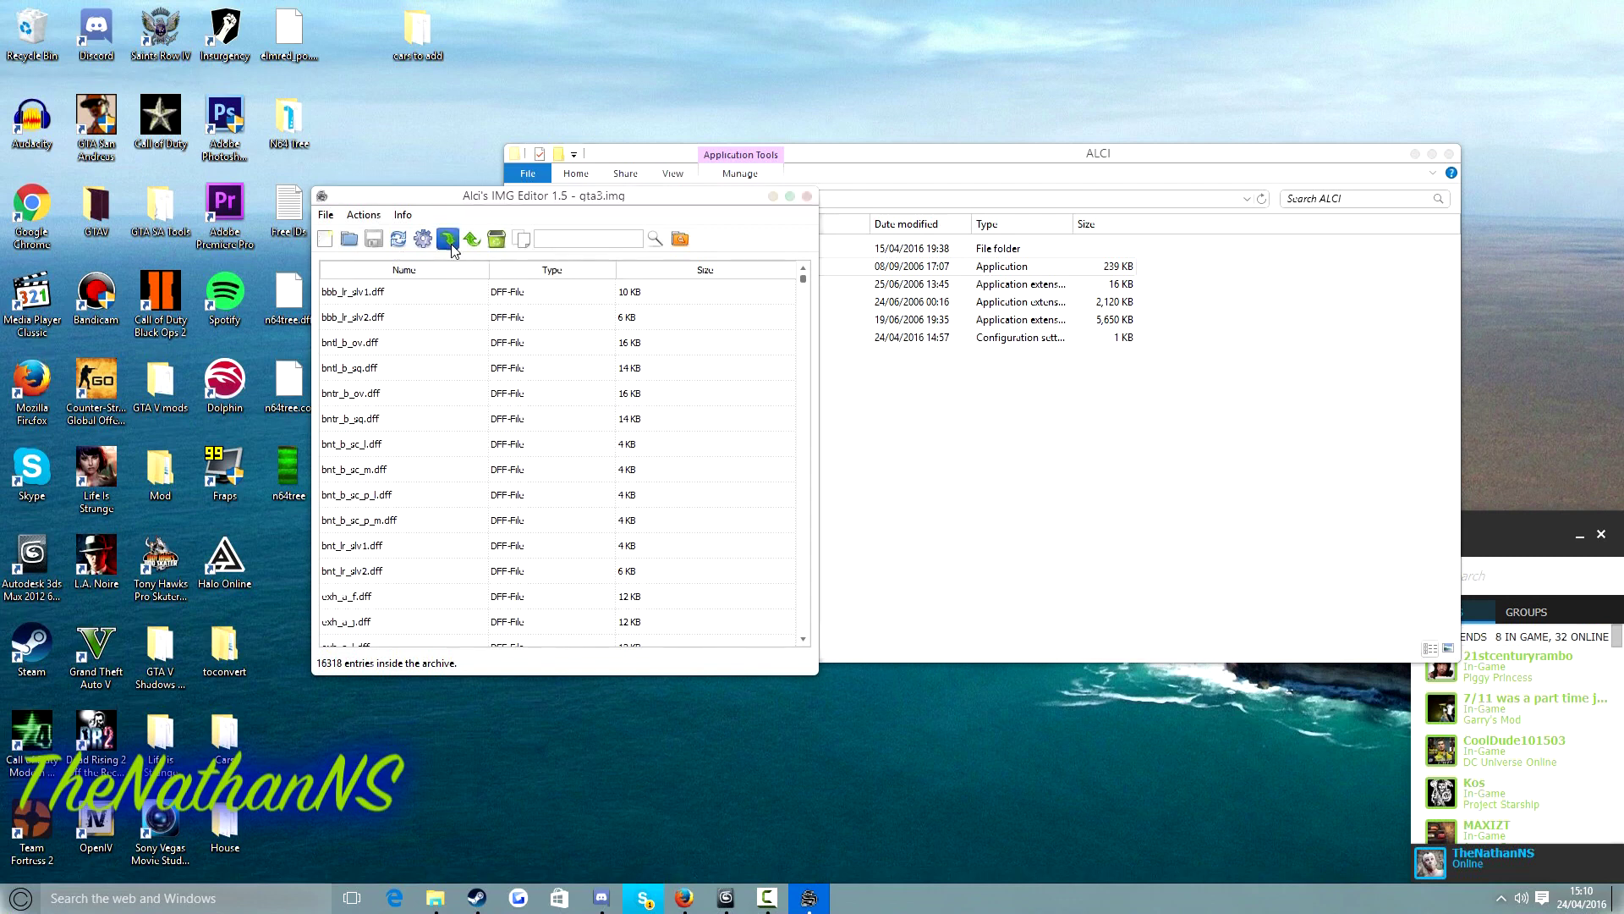
Select the n64tree texture and n64tree.dff on the Desktop for import into gta3.img
left_click(450, 243)
scroll(541, 387, "down", 1)
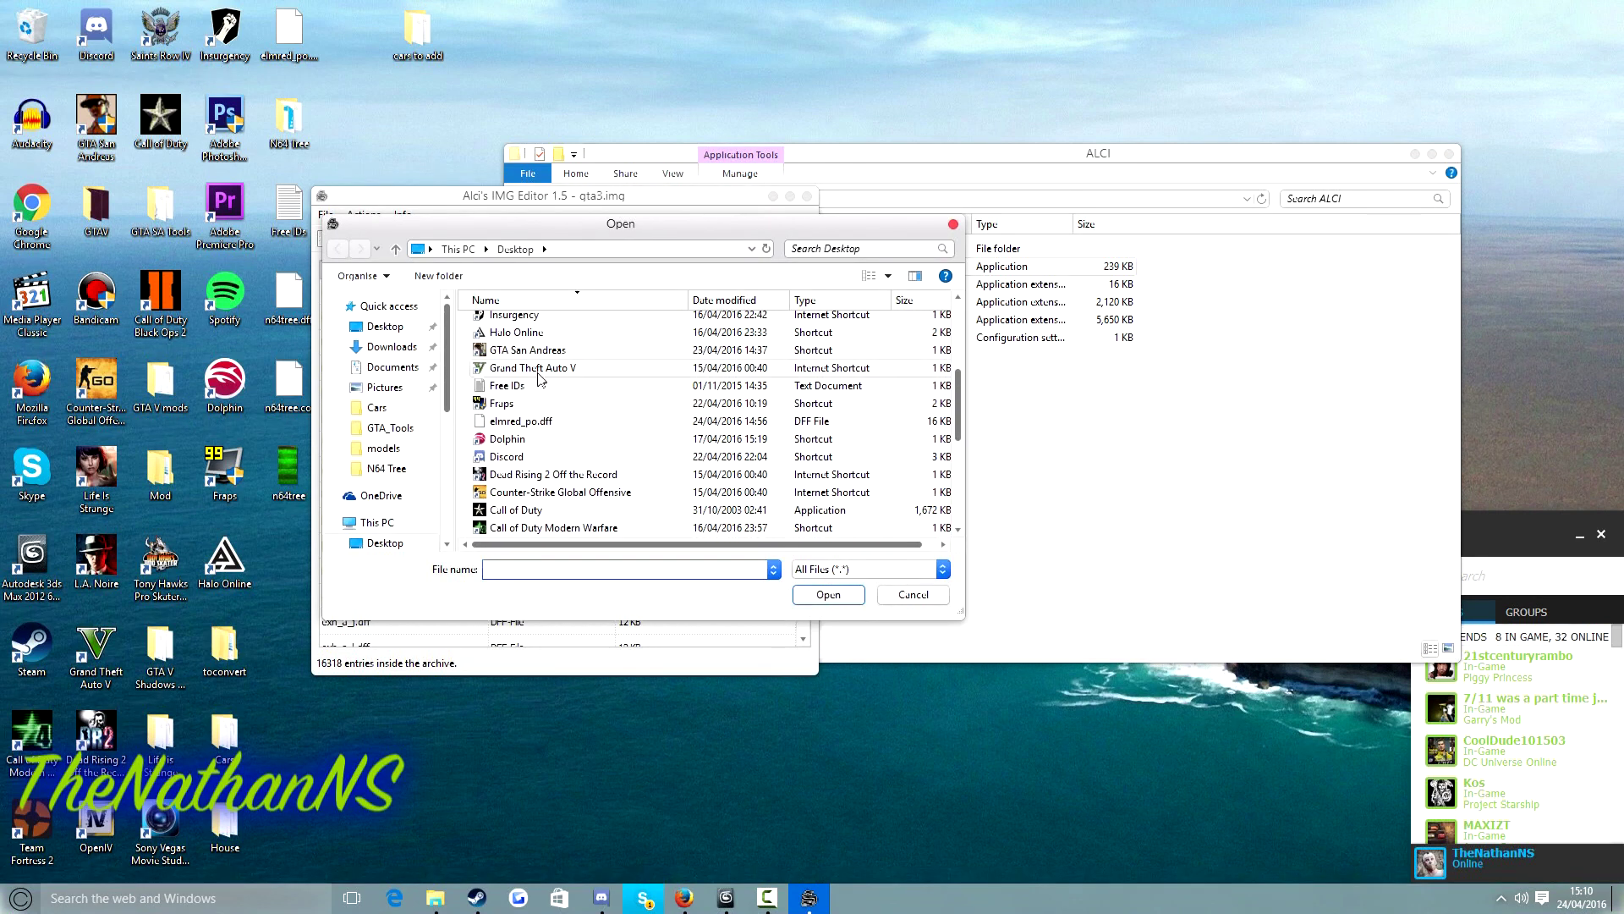
scroll(542, 389, "down", 5)
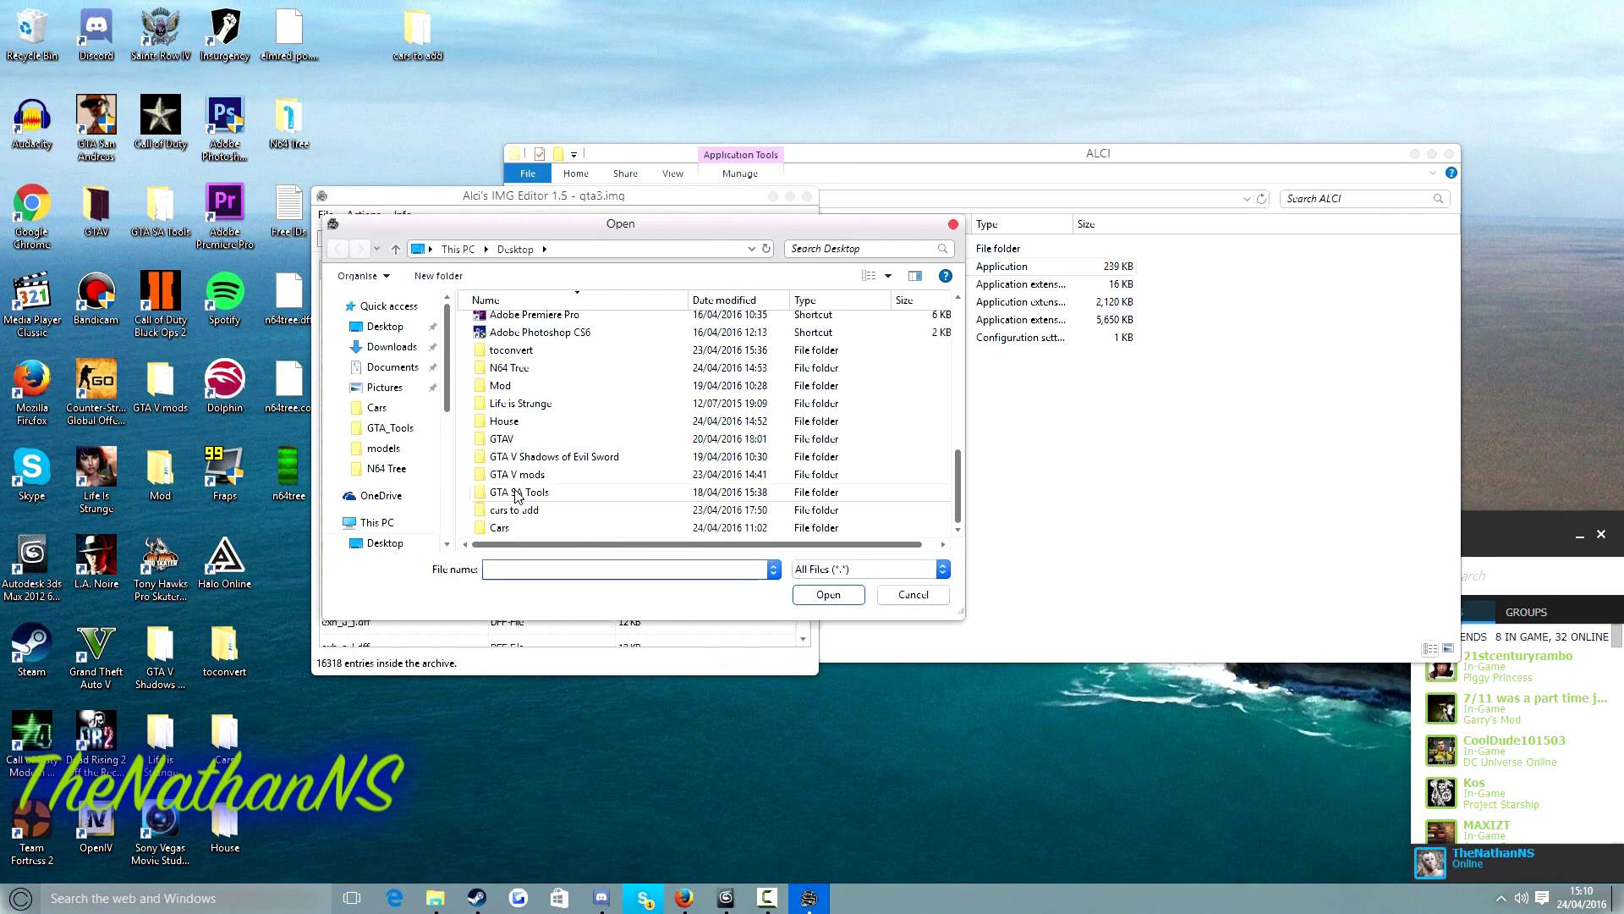
scroll(517, 491, "up", 6)
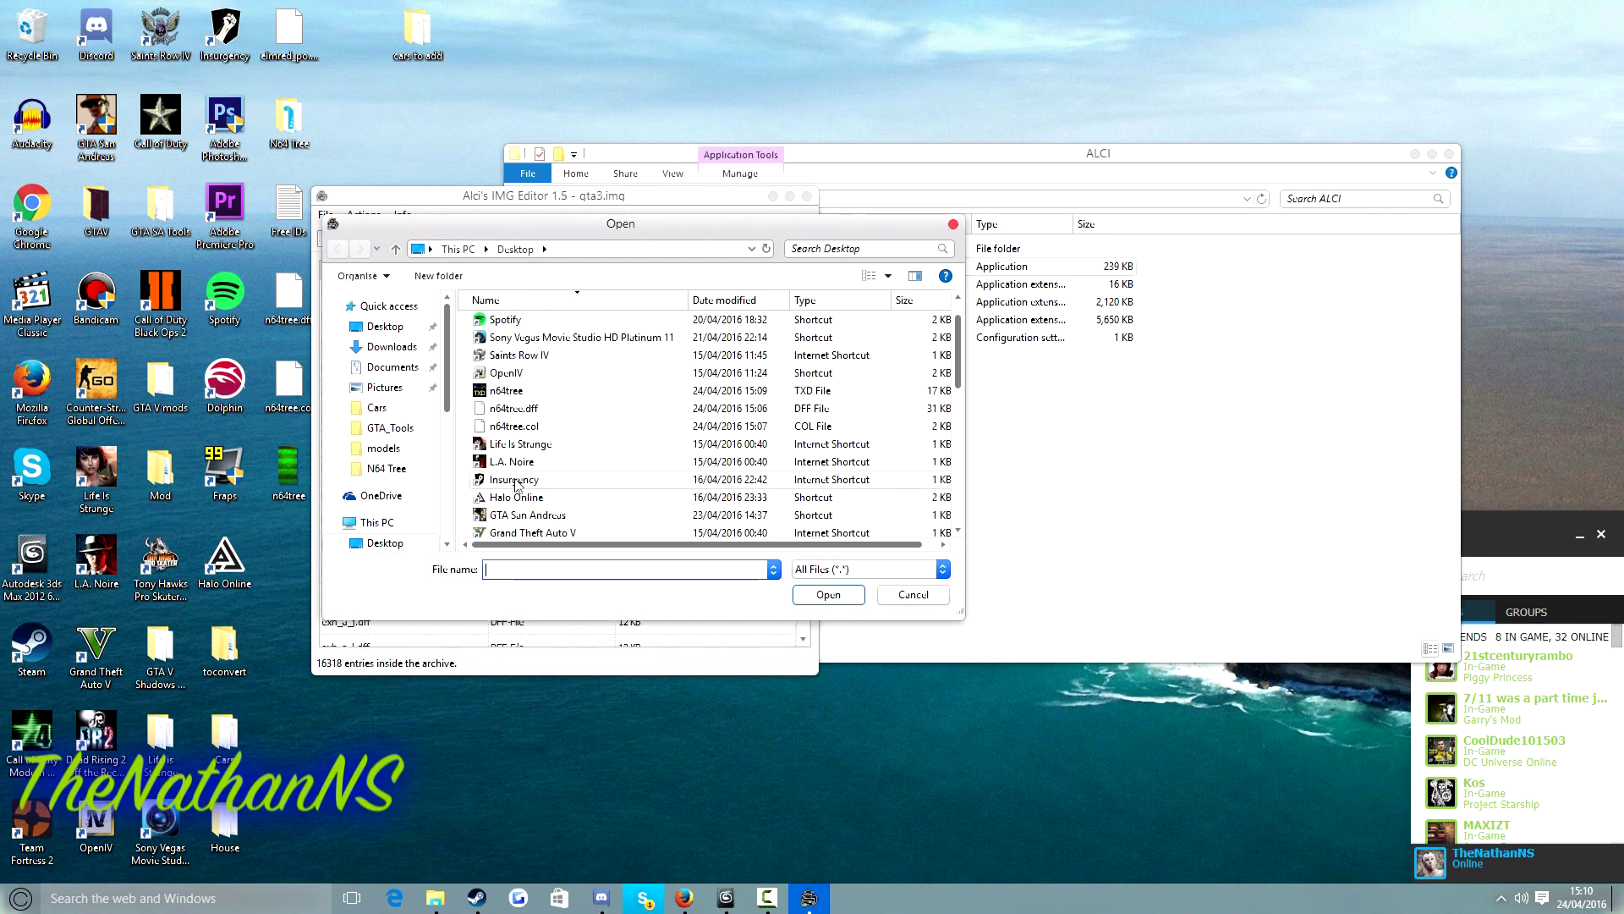
left_click(514, 408)
left_click(507, 390)
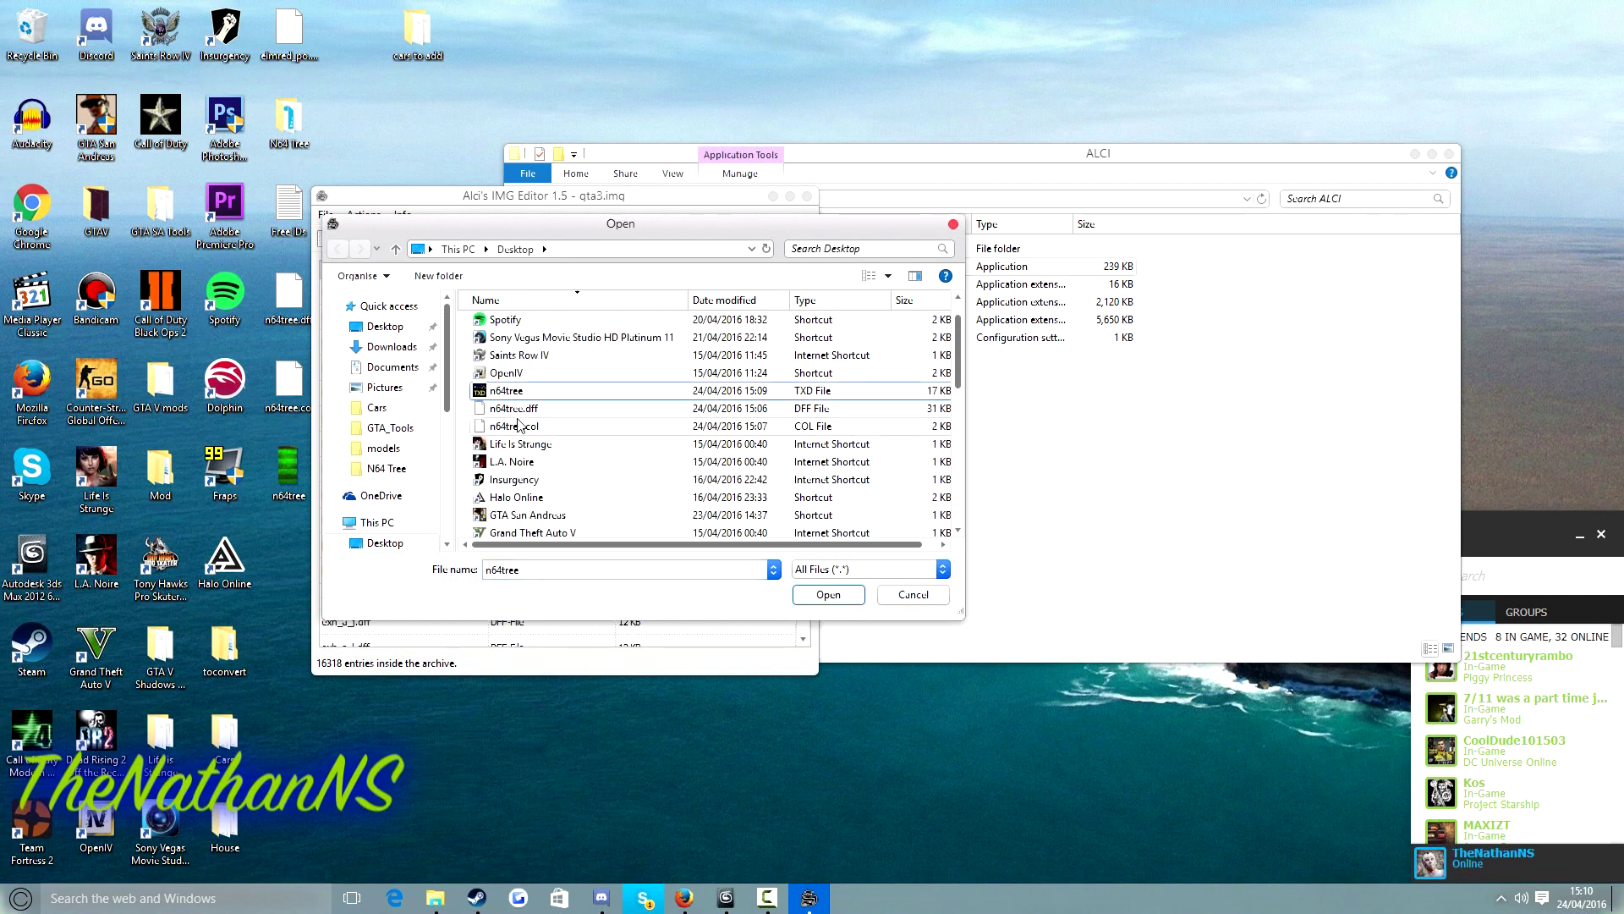
left_click_drag(463, 387, 528, 436)
Add n64tree.col, import all three files, and save gta3.img
left_click(809, 595)
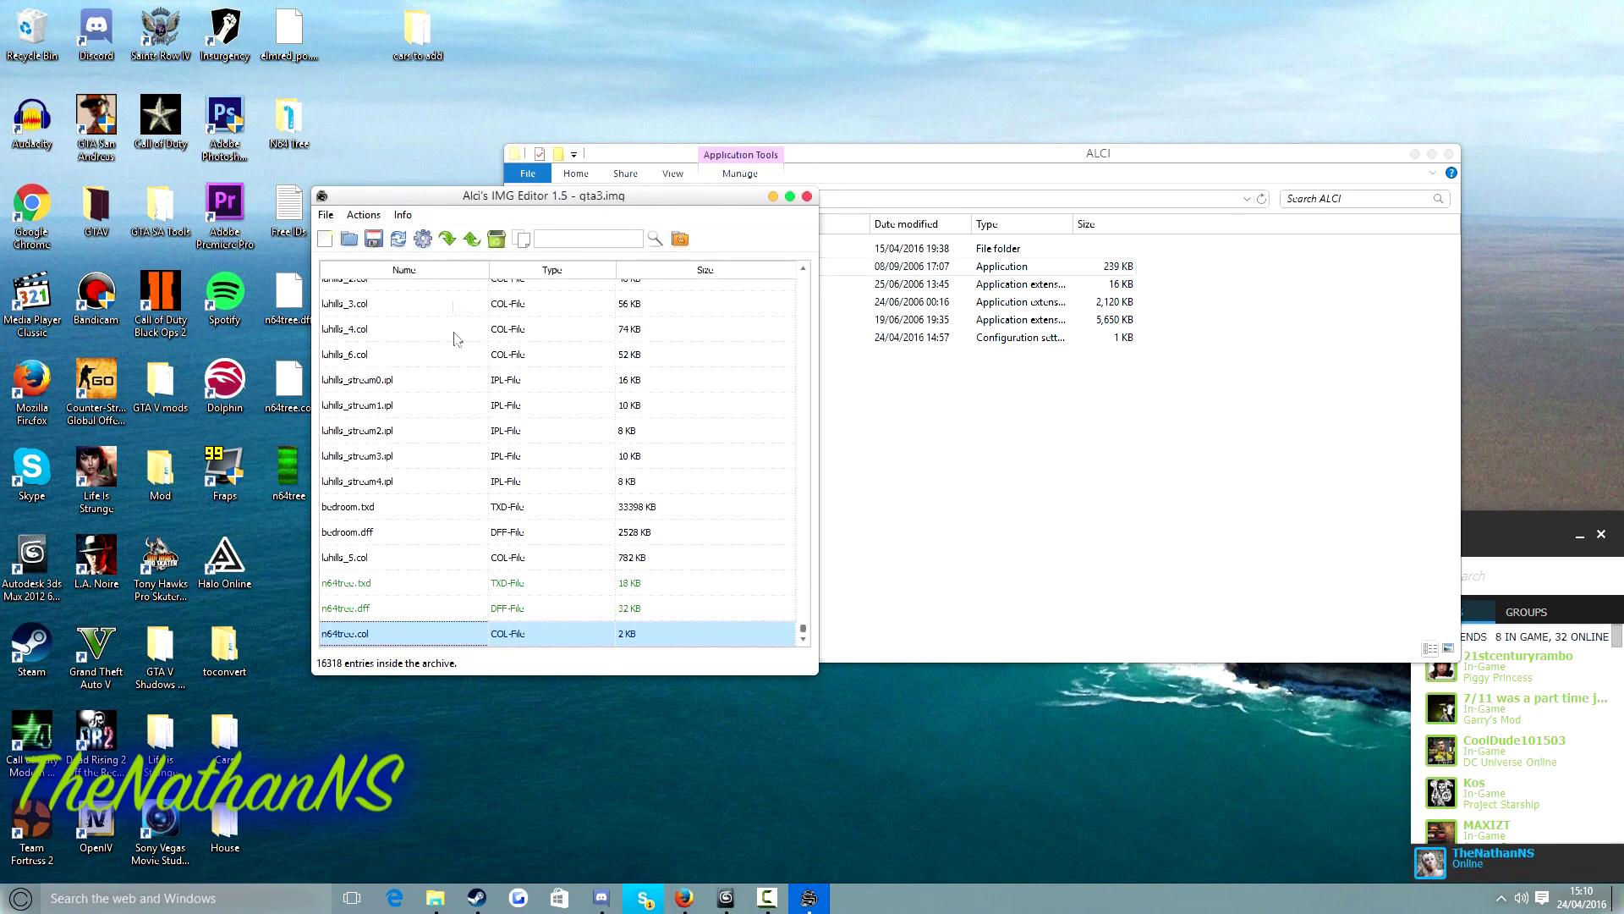
left_click(373, 239)
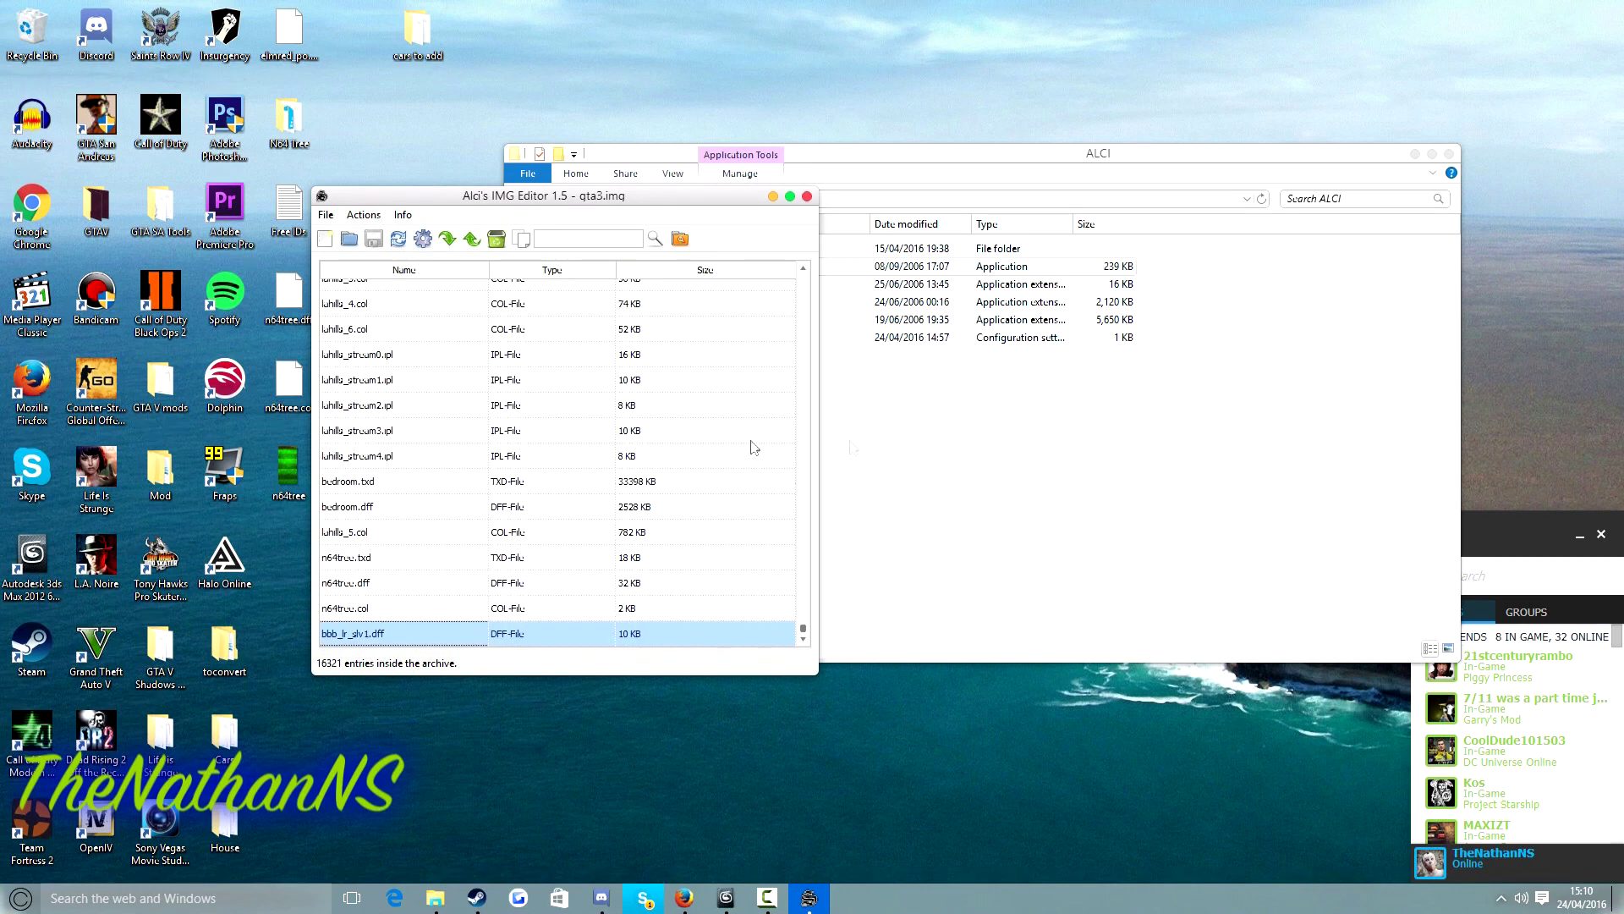
left_click(1039, 452)
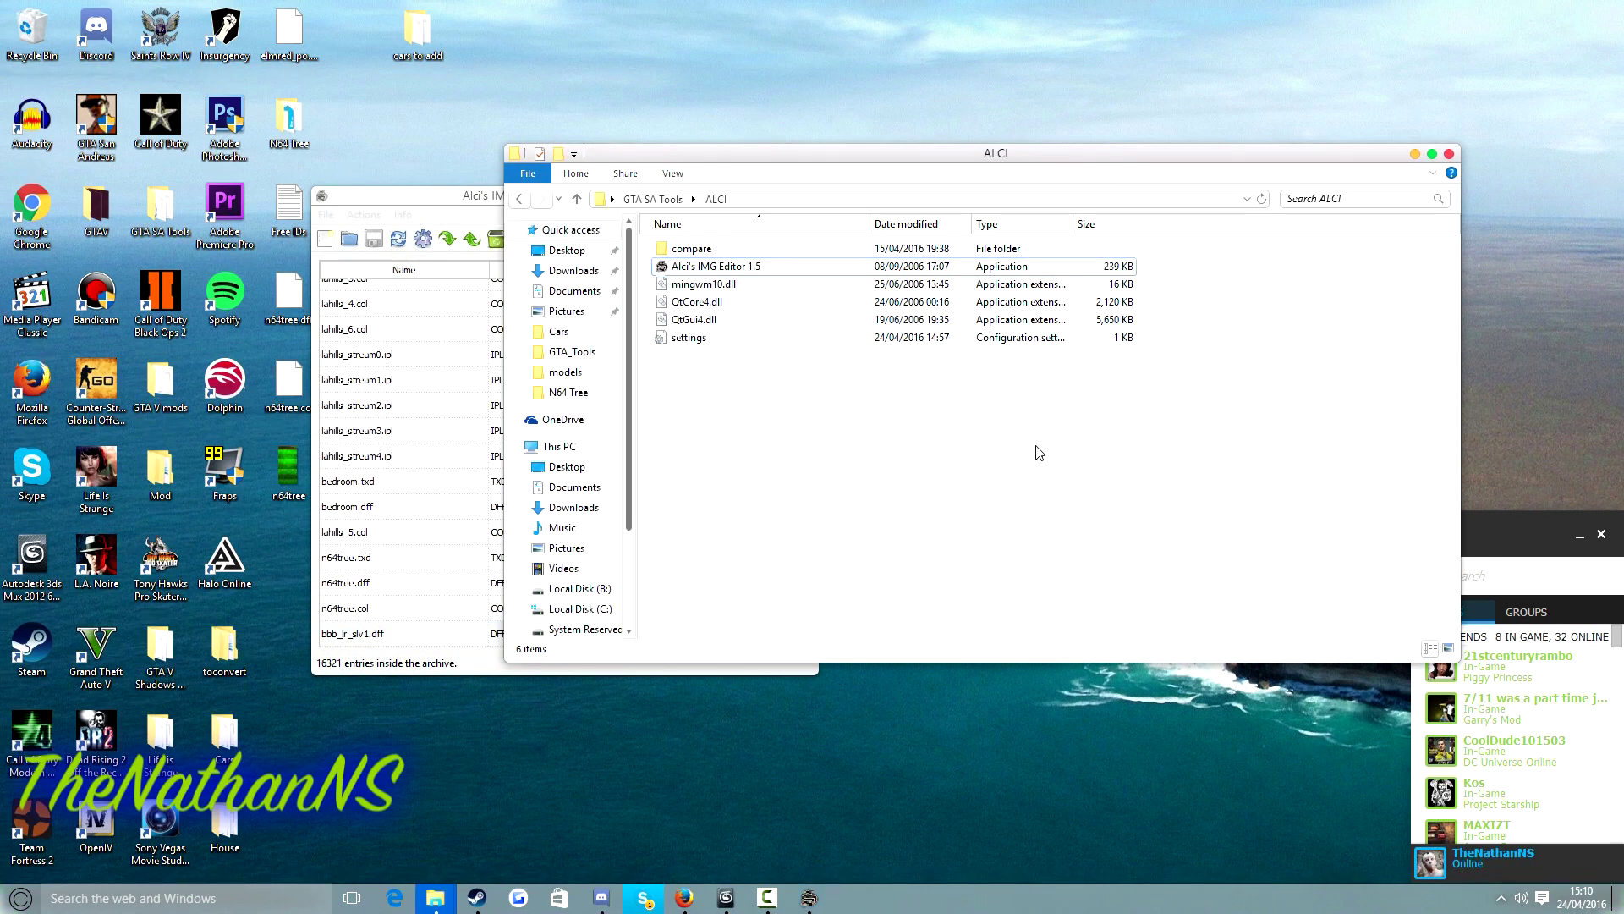
Close the IMG editor and browse to B:\Applications\Standalone Games
left_click(406, 482)
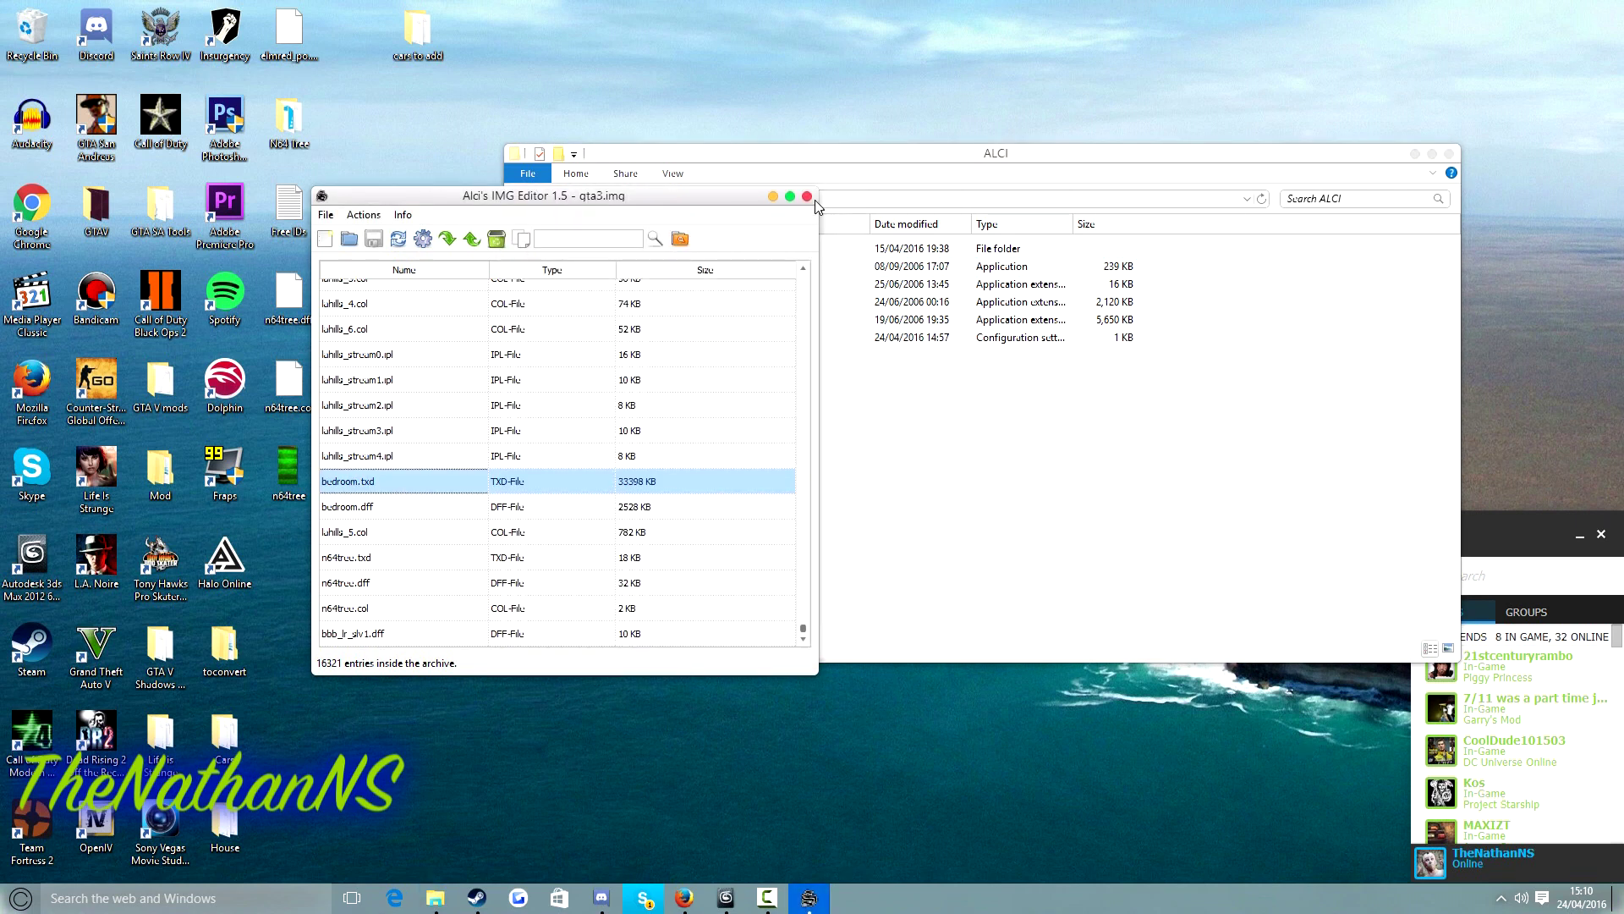
left_click(810, 198)
scroll(584, 516, "down", 3)
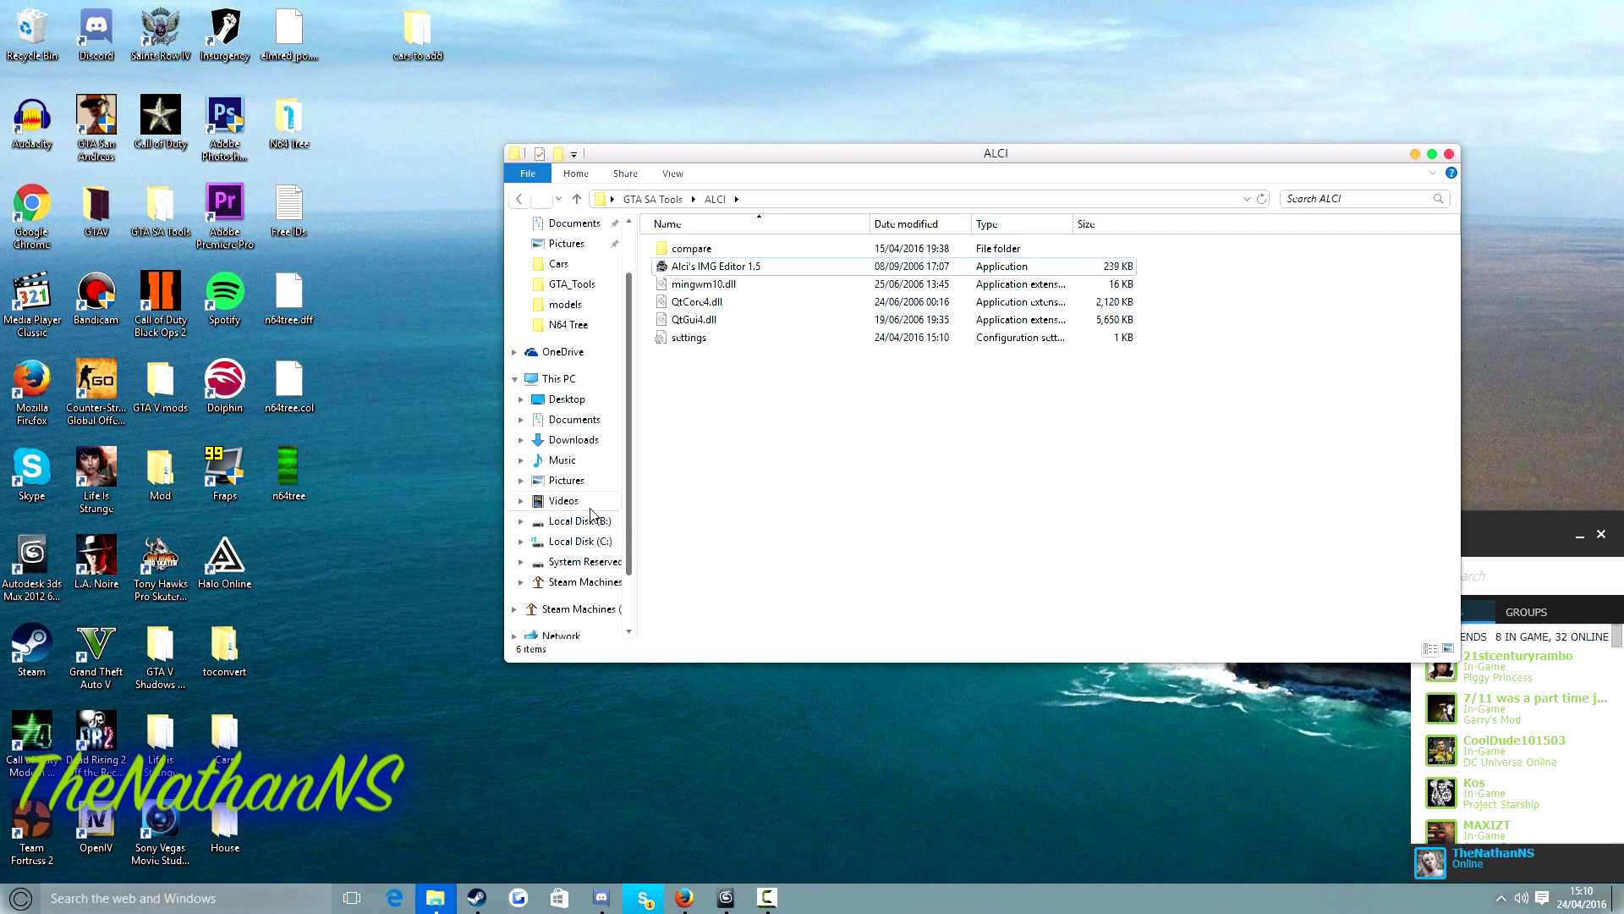
left_click(580, 521)
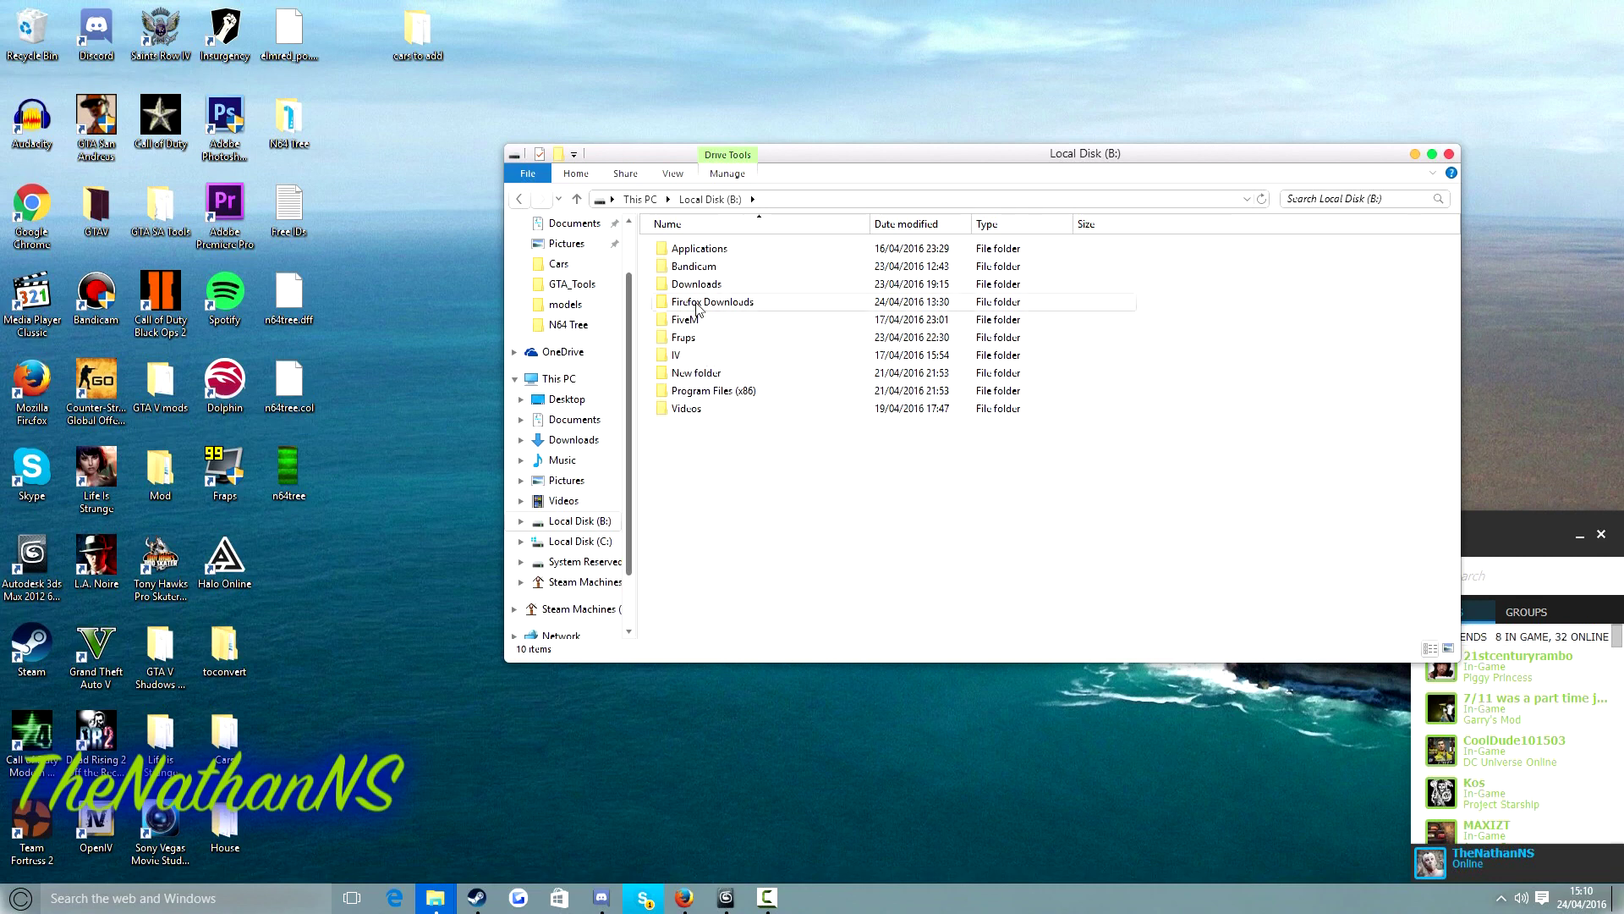
double_click(709, 252)
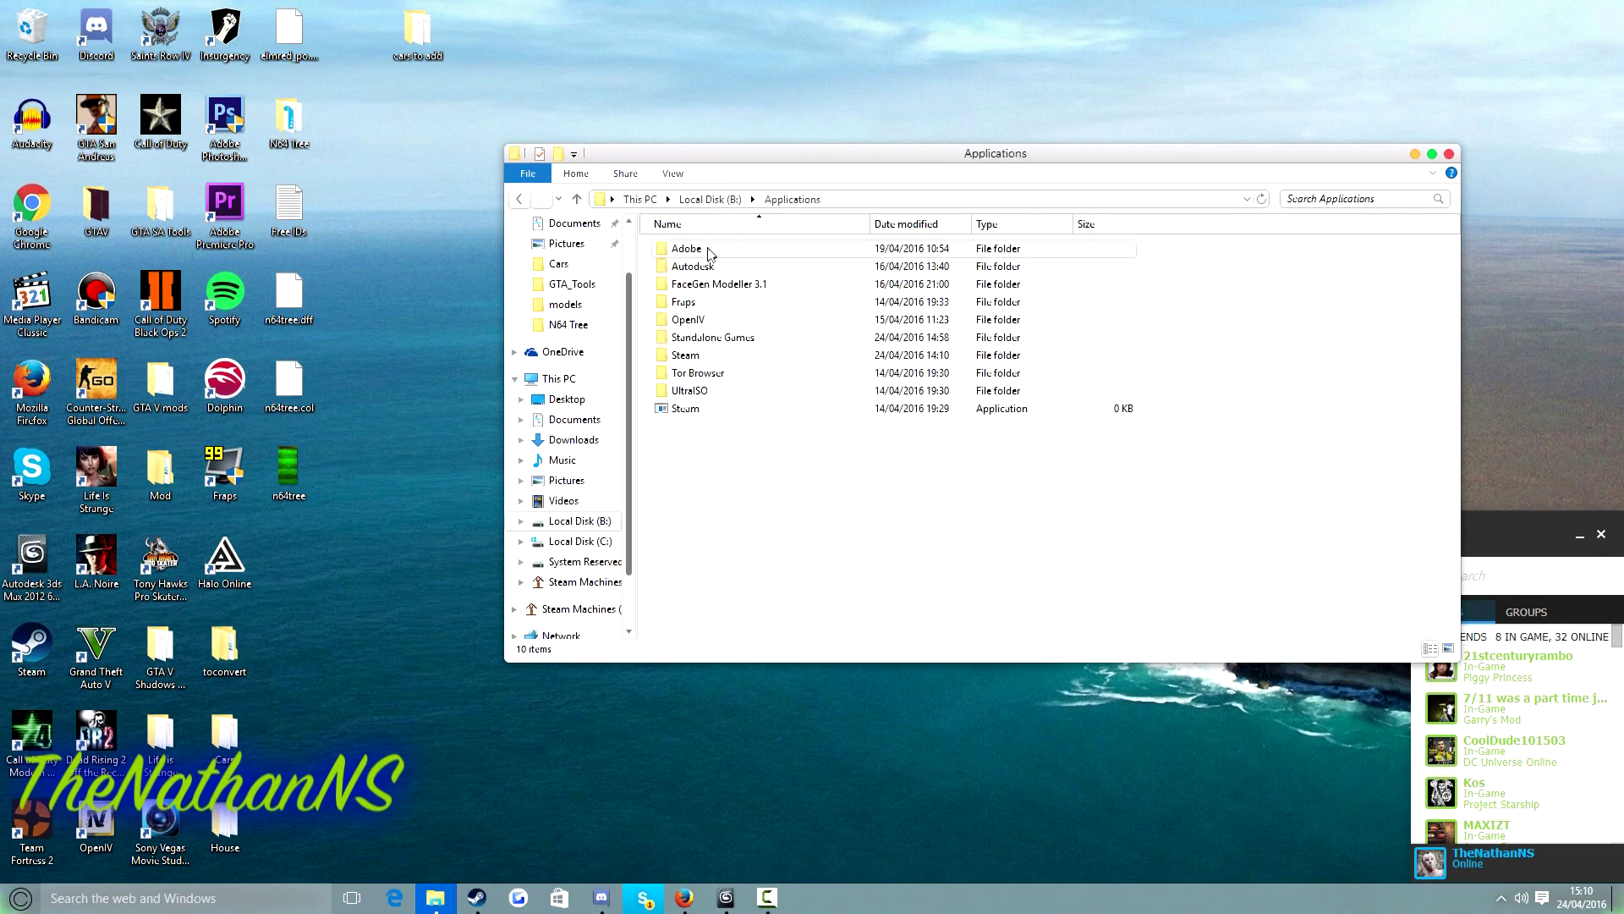
left_click(692, 338)
double_click(692, 339)
Go into GTA SA\data\maps\LA and open LAe2 in Notepad
scroll(692, 452, "down", 3)
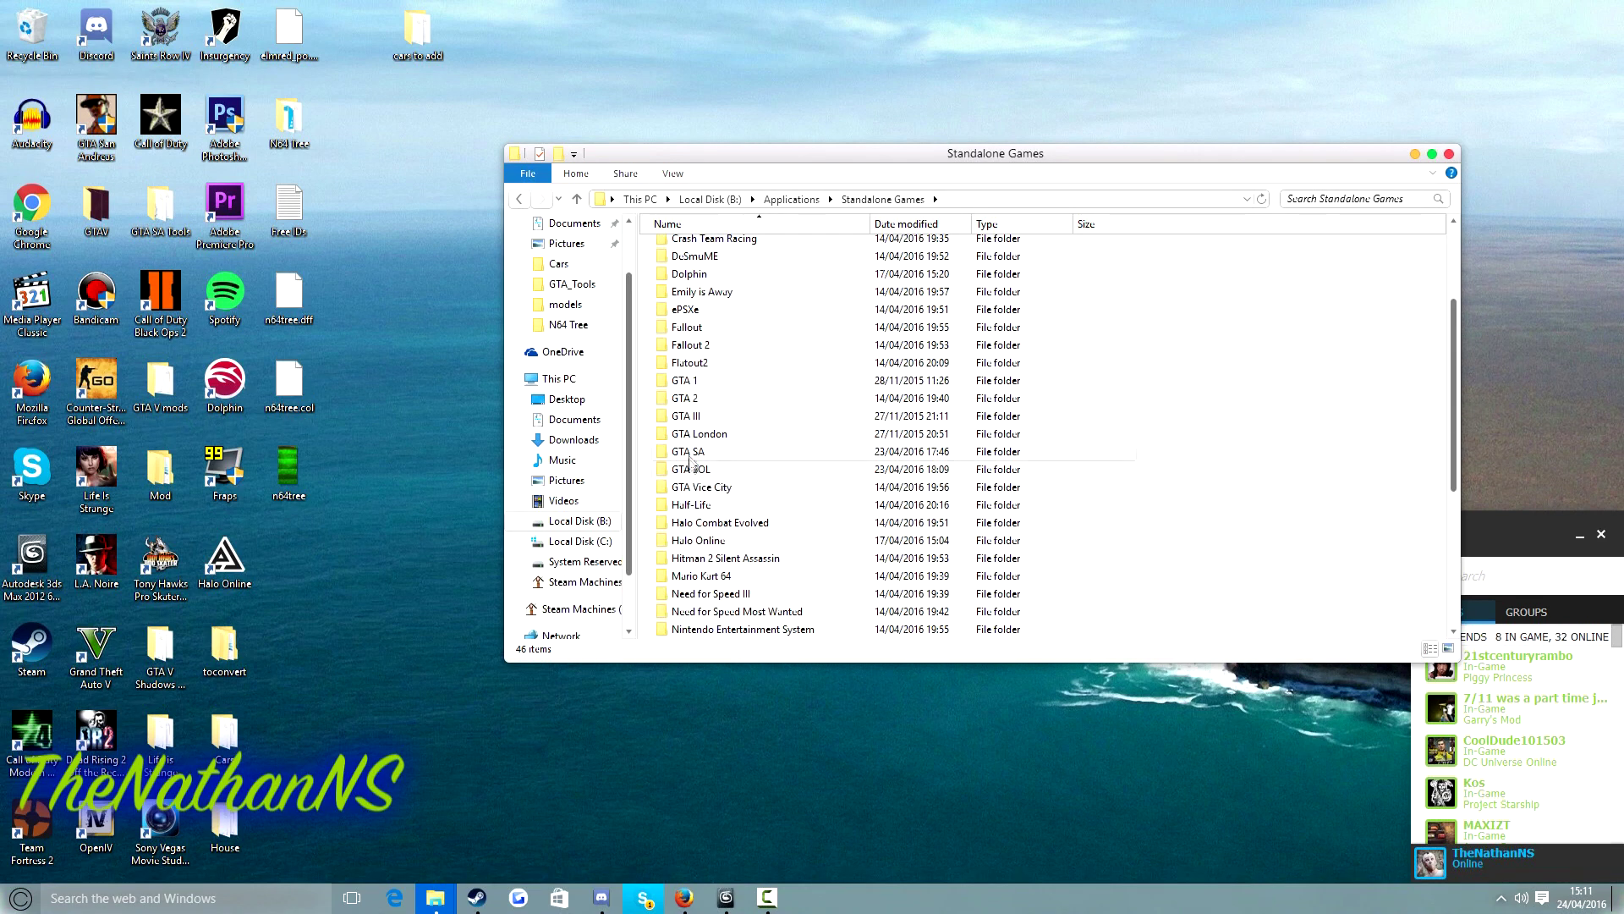
double_click(692, 461)
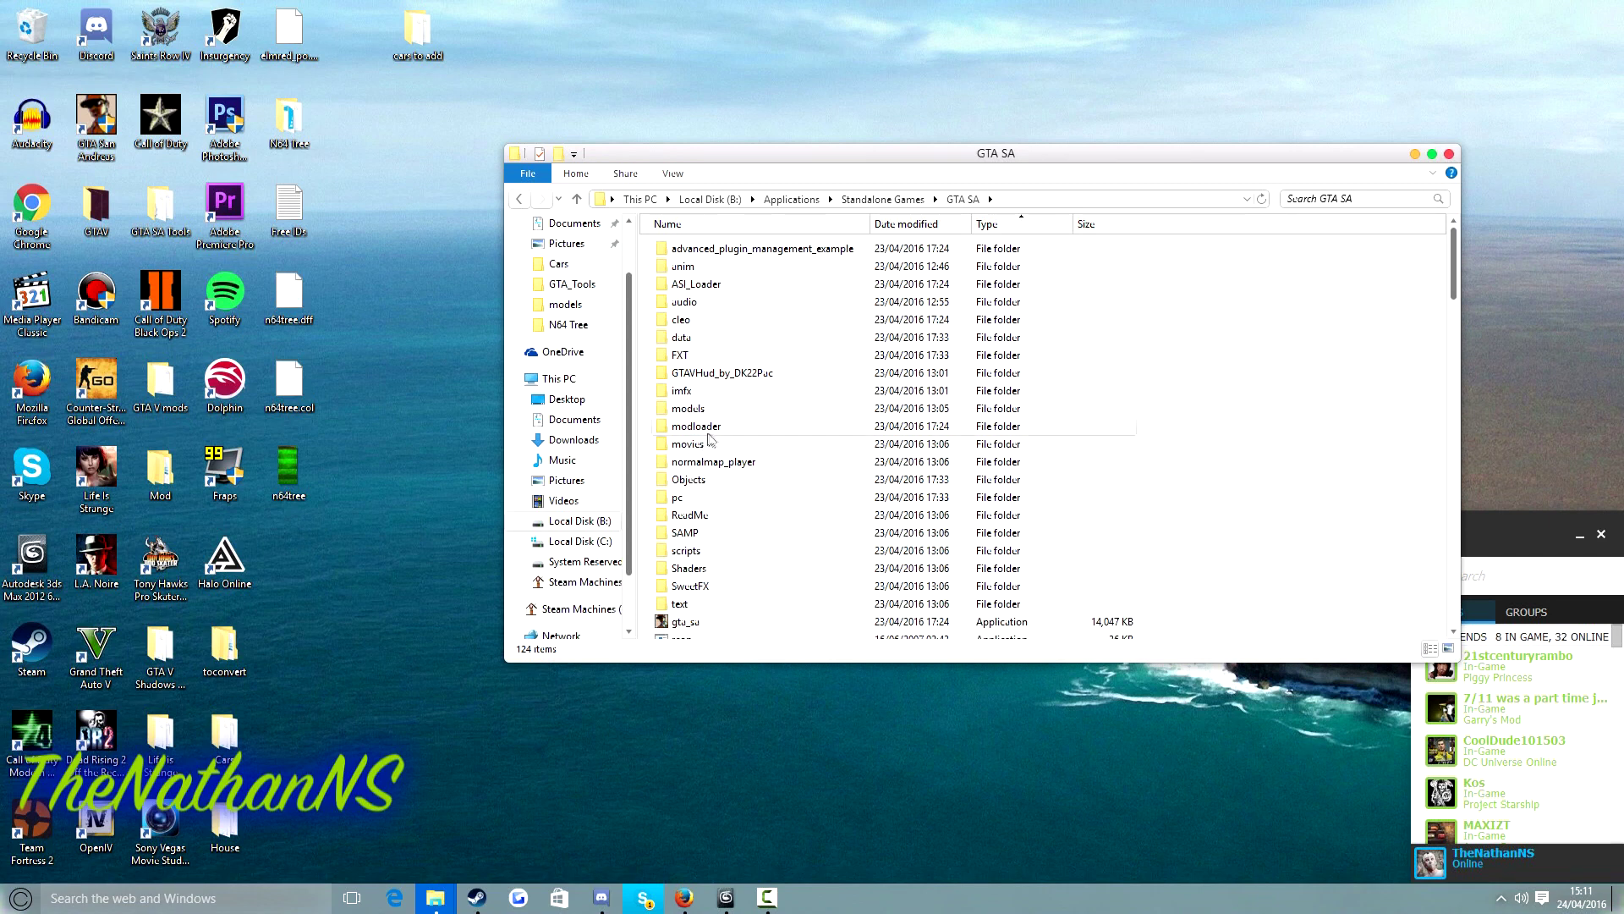
double_click(692, 336)
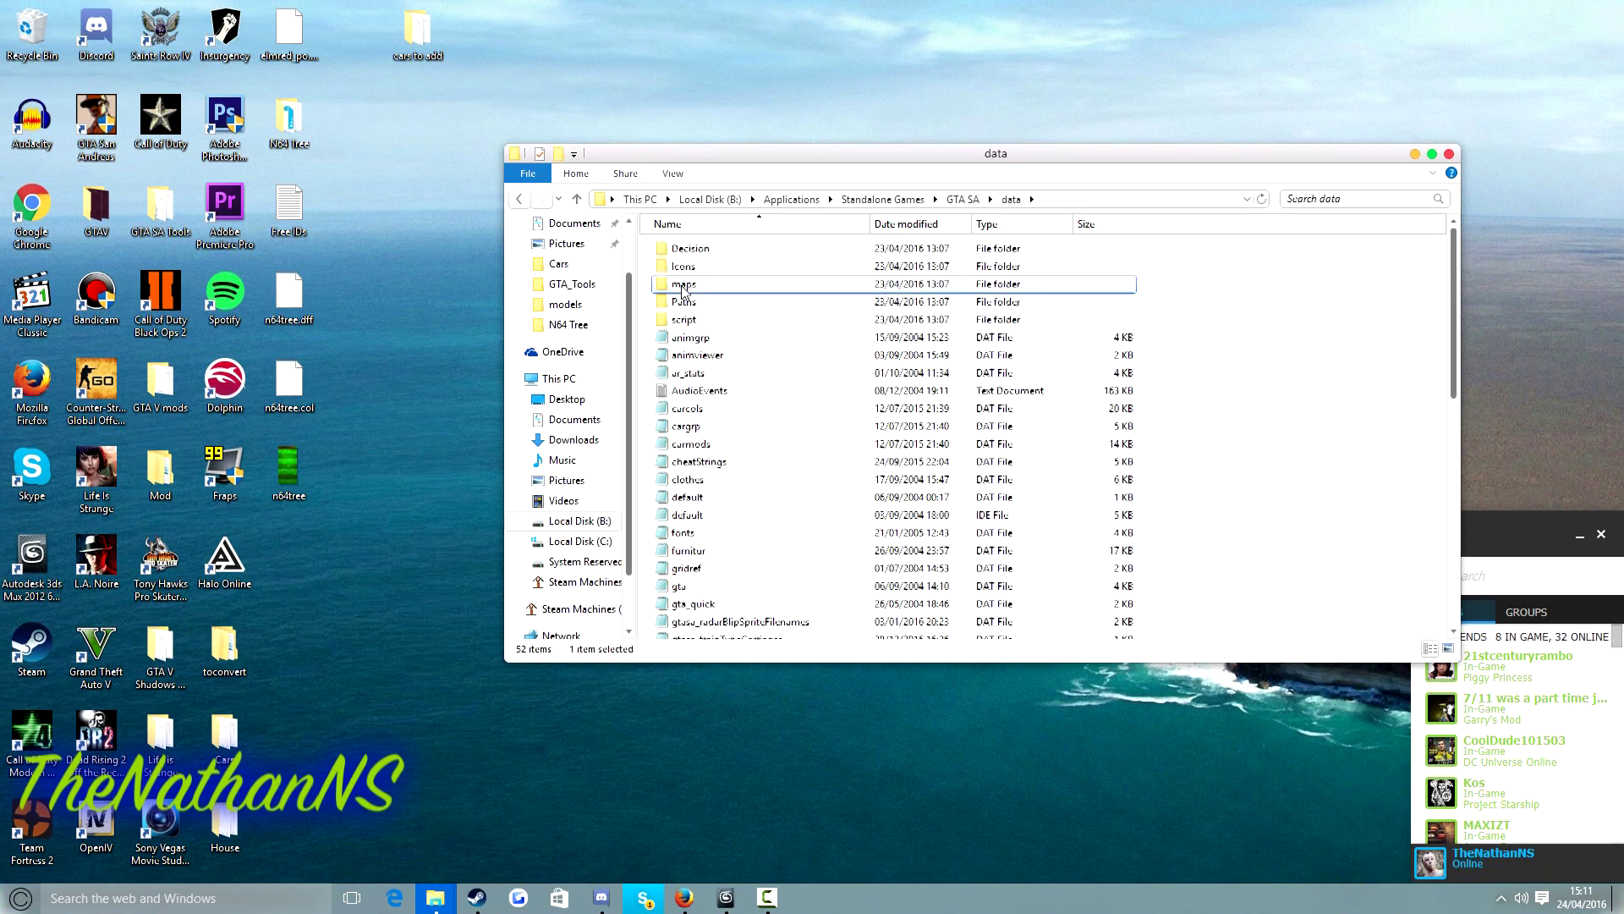
double_click(684, 285)
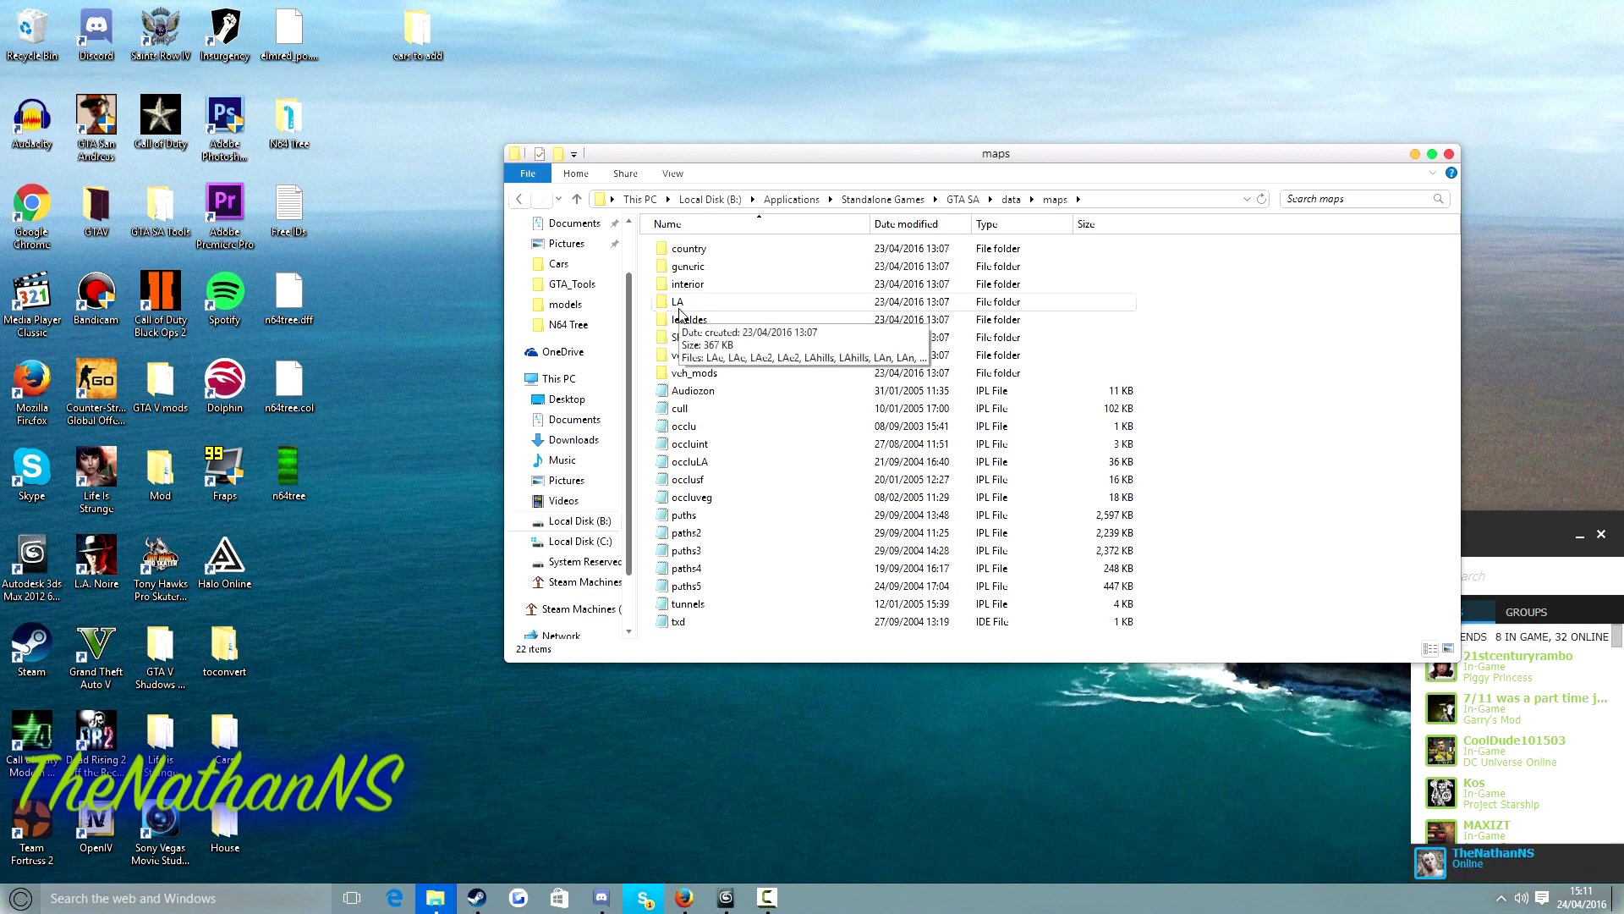
double_click(681, 305)
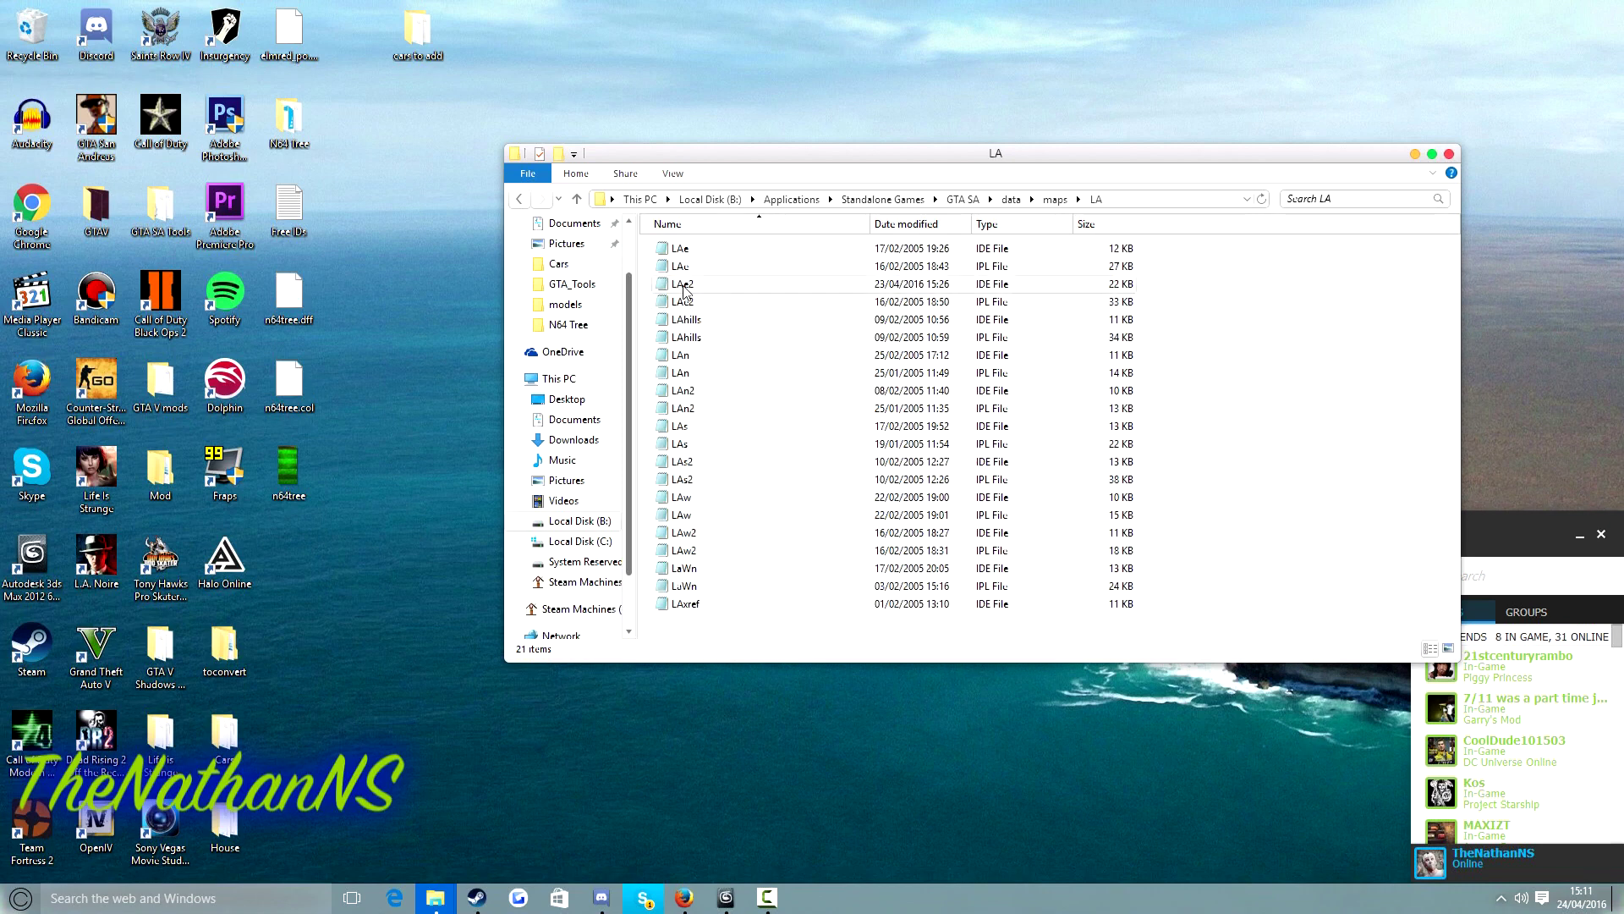
double_click(684, 285)
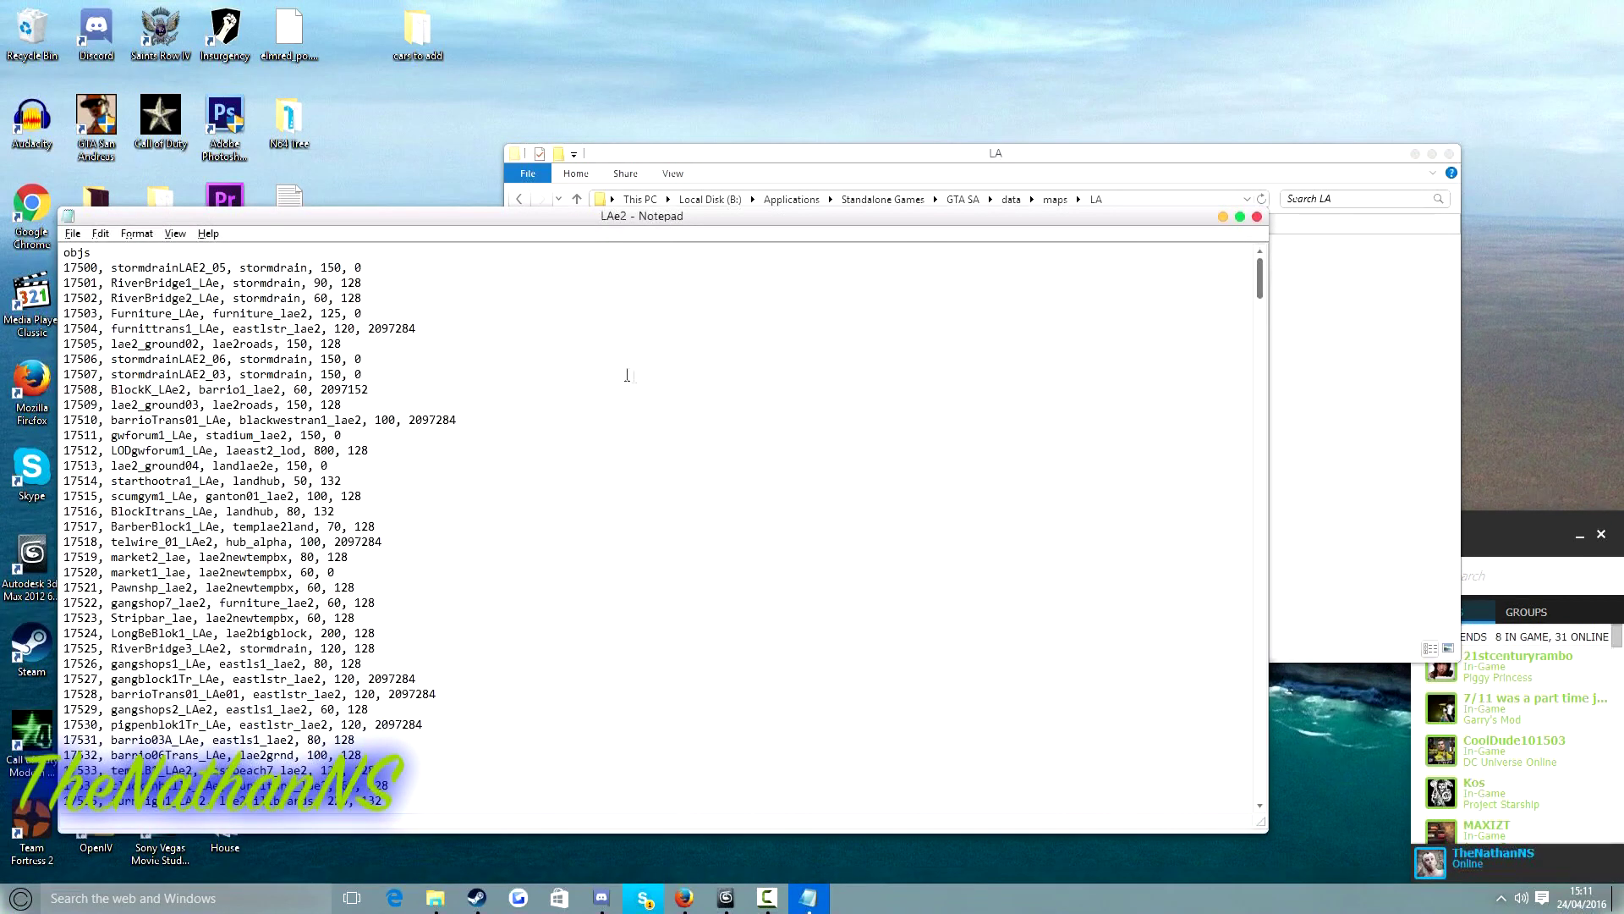
Scroll to the end of objs and add an empty line below 17978, grnd_alpha6
left_click_drag(702, 215, 1035, 139)
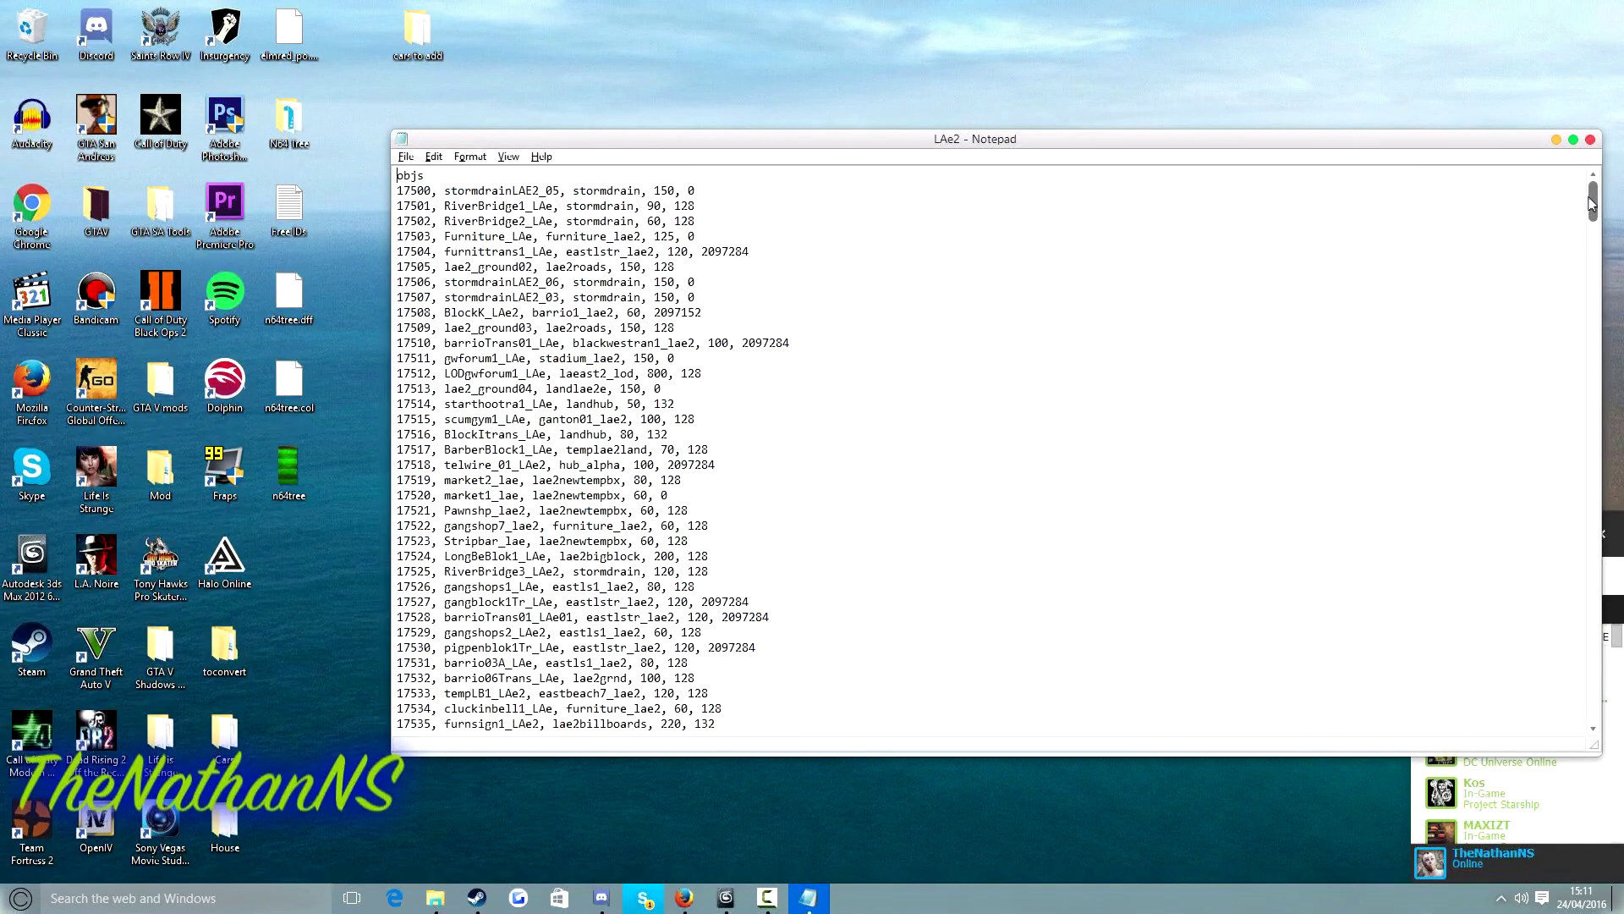
left_click_drag(1593, 201, 1588, 689)
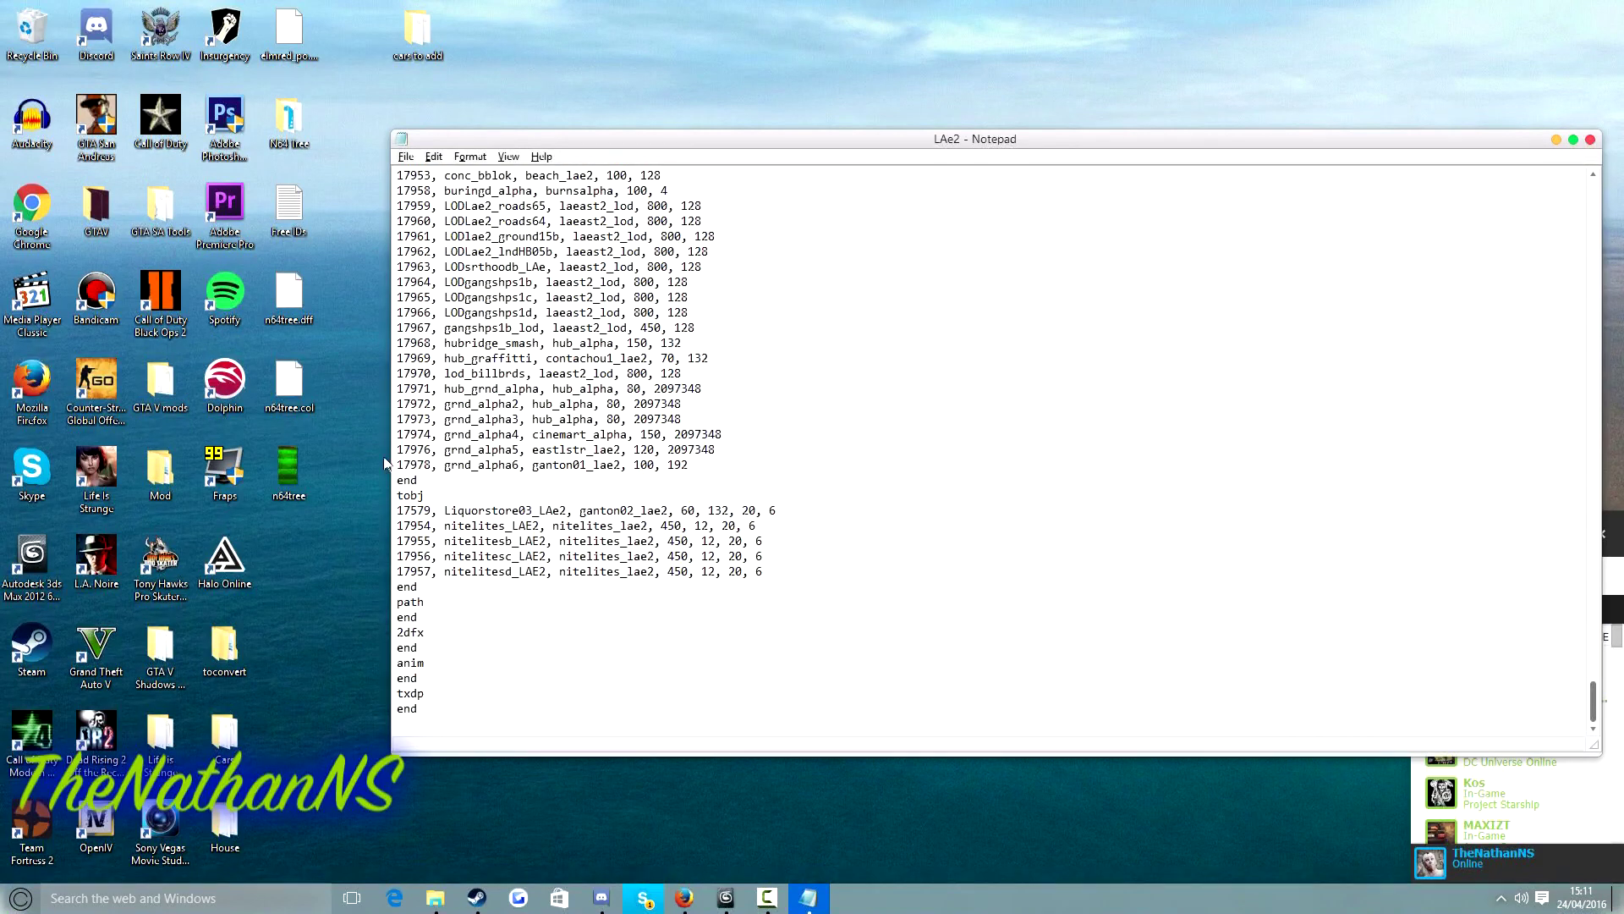
left_click(689, 464)
key("Return")
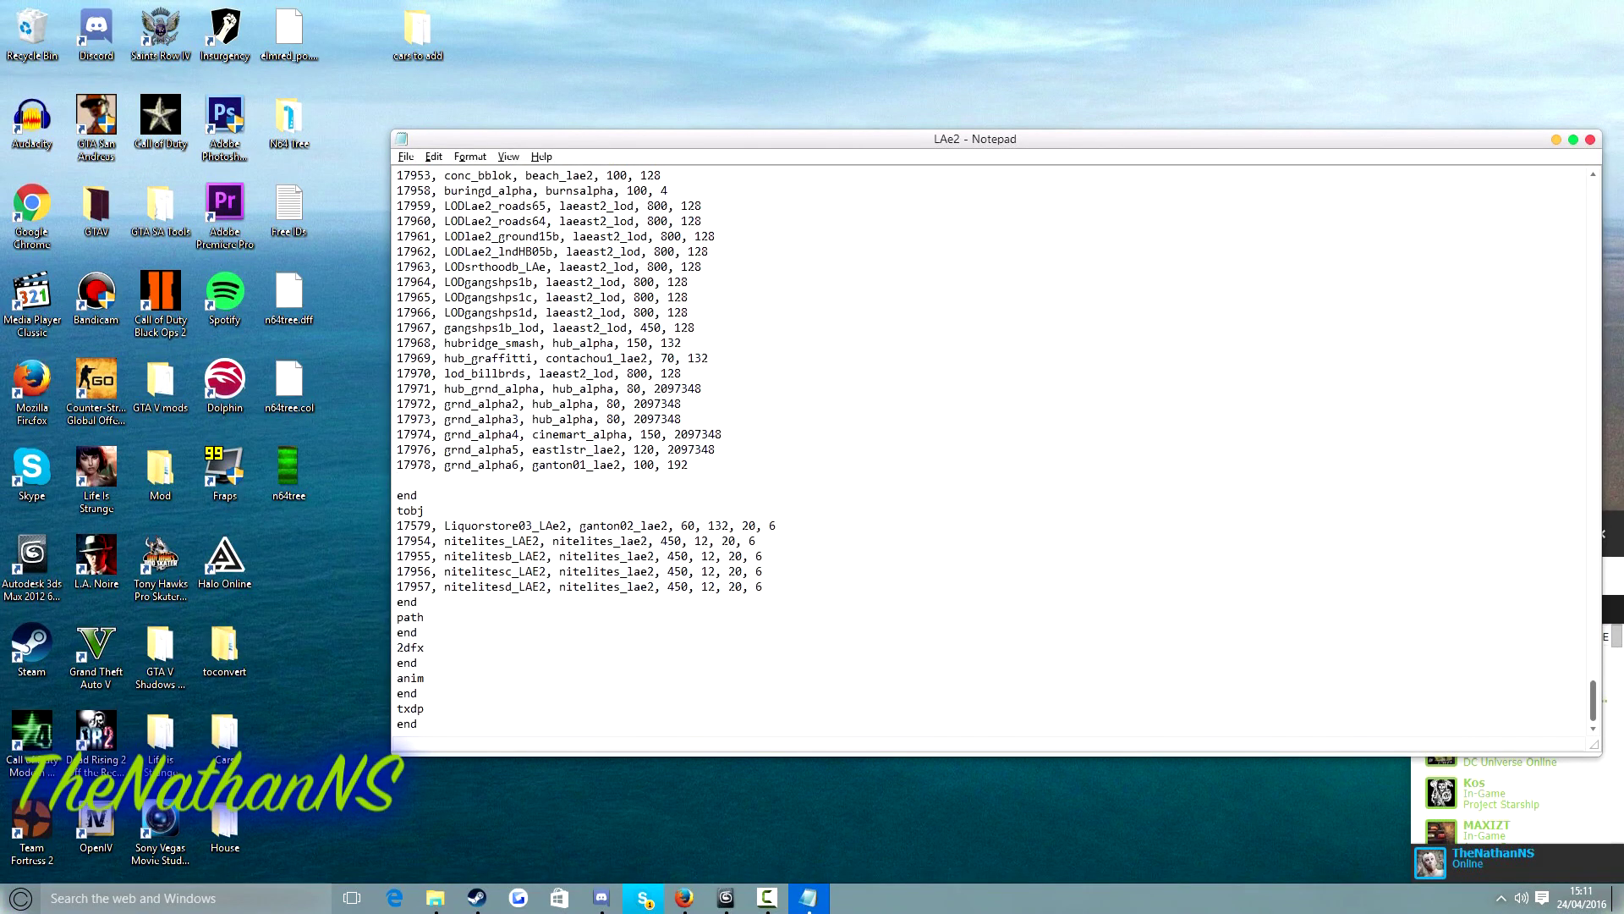
Open Free IDs beside LAe2, copy free ID 18135 from its last line, and return to LAe2
double_click(291, 204)
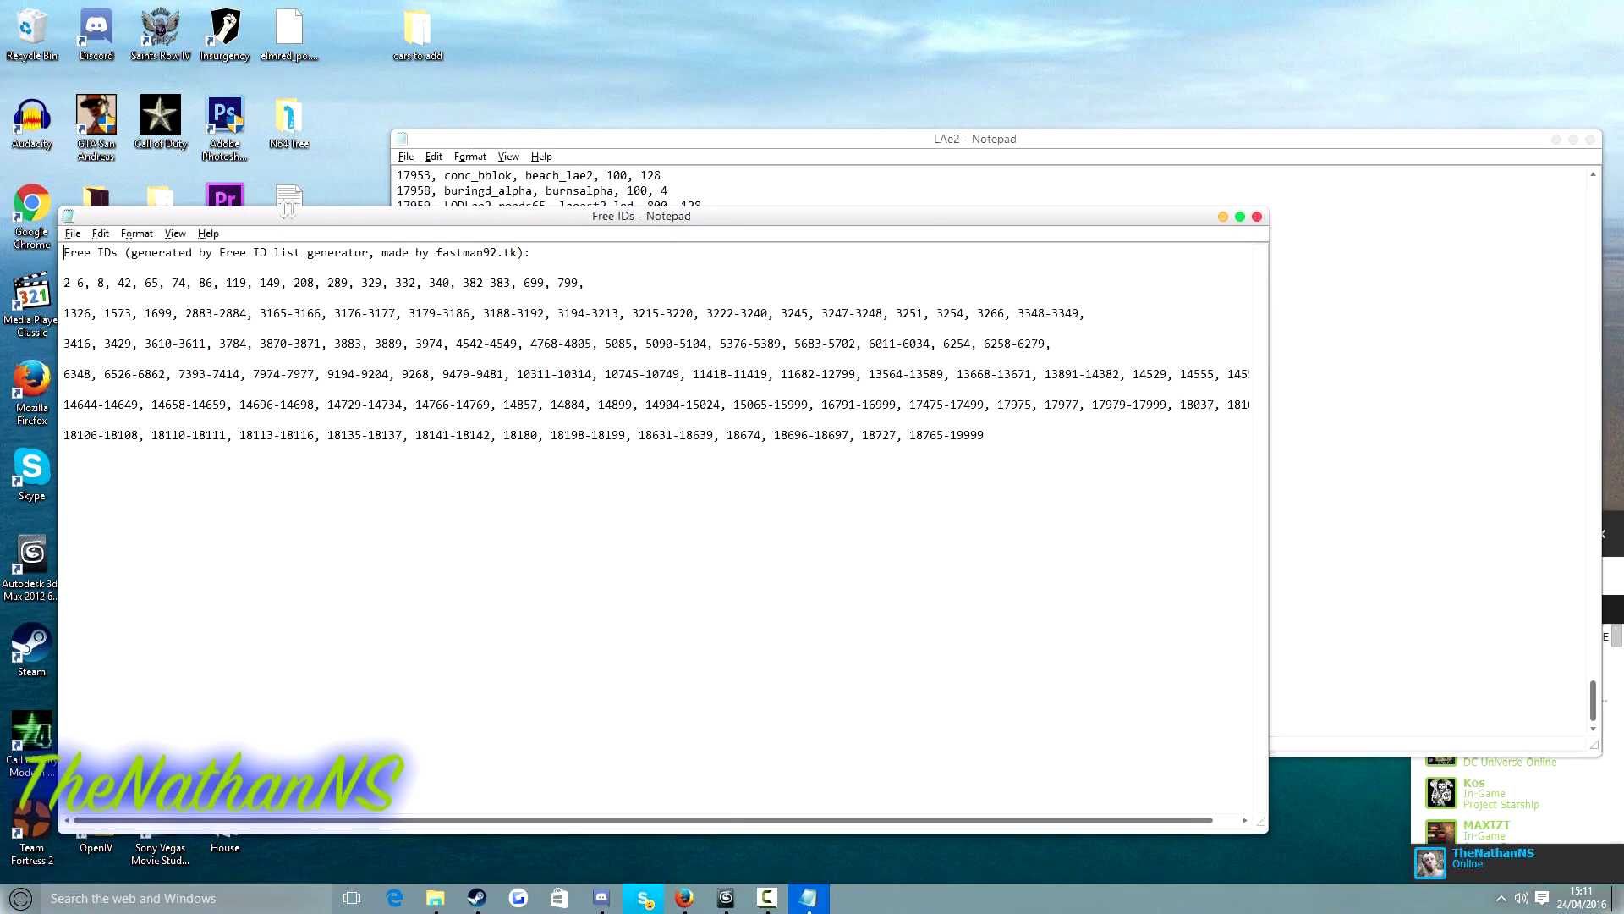
left_click_drag(302, 224, 374, 185)
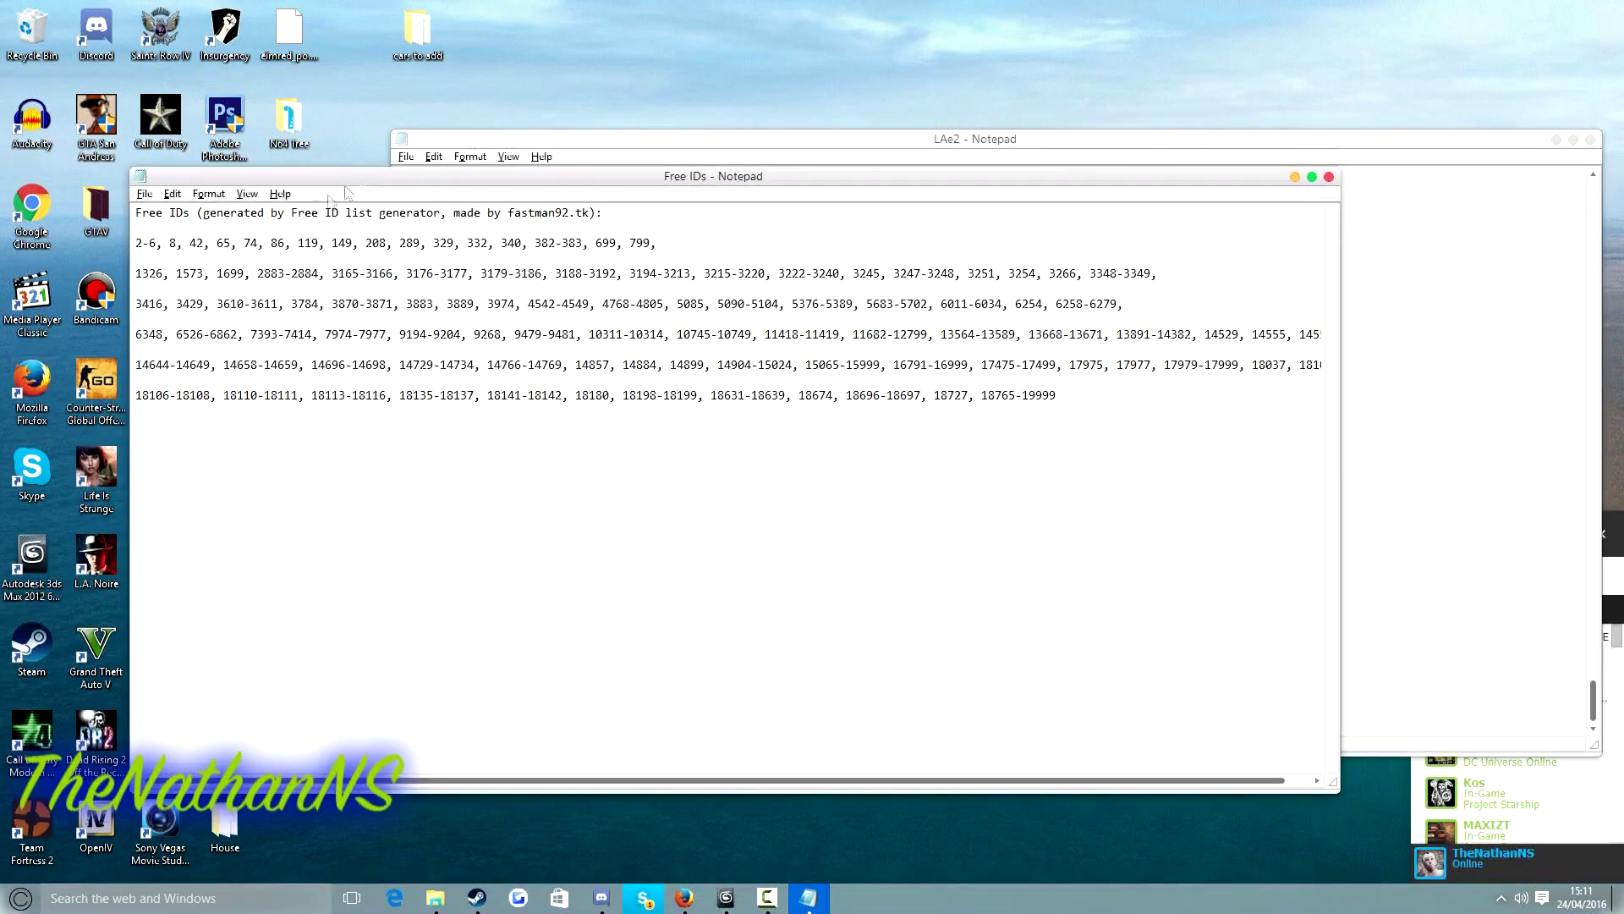
left_click_drag(185, 277, 856, 398)
left_click(870, 396)
left_click_drag(393, 396, 434, 396)
key("ctrl+c")
key("alt+Tab")
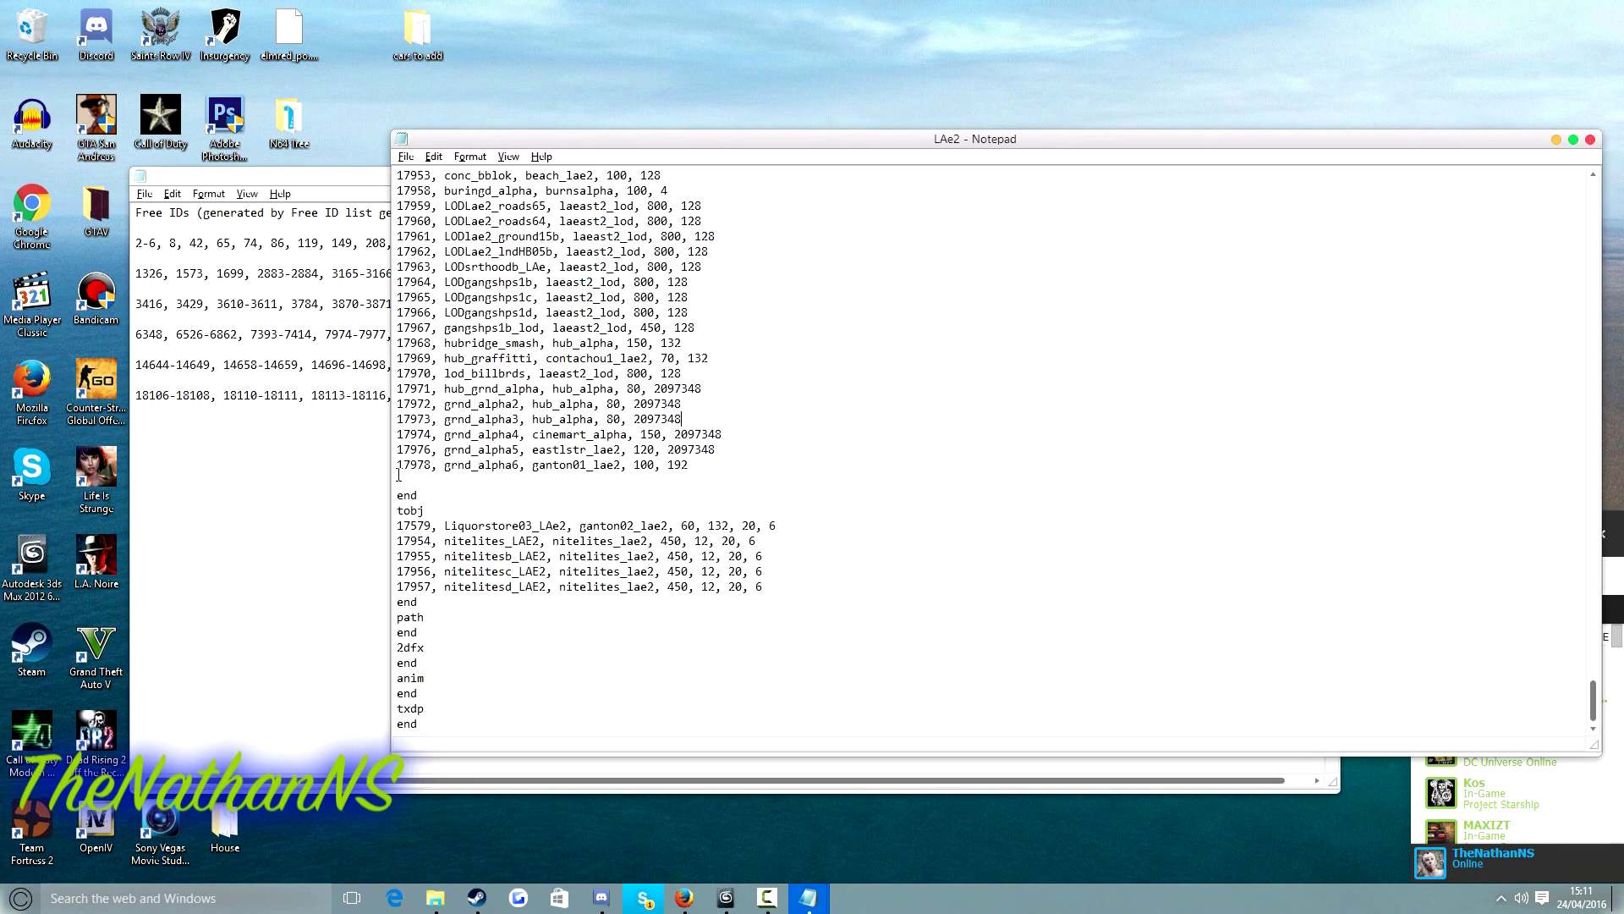
Enter 18135, n64tree, n64tree, 299, 0 on the new line, then close LAe2 and Free IDs
left_click(398, 475)
key("ctrl+v")
left_click(405, 480)
key("BackSpace")
type("ree")
left_click(1590, 141)
left_click(1329, 177)
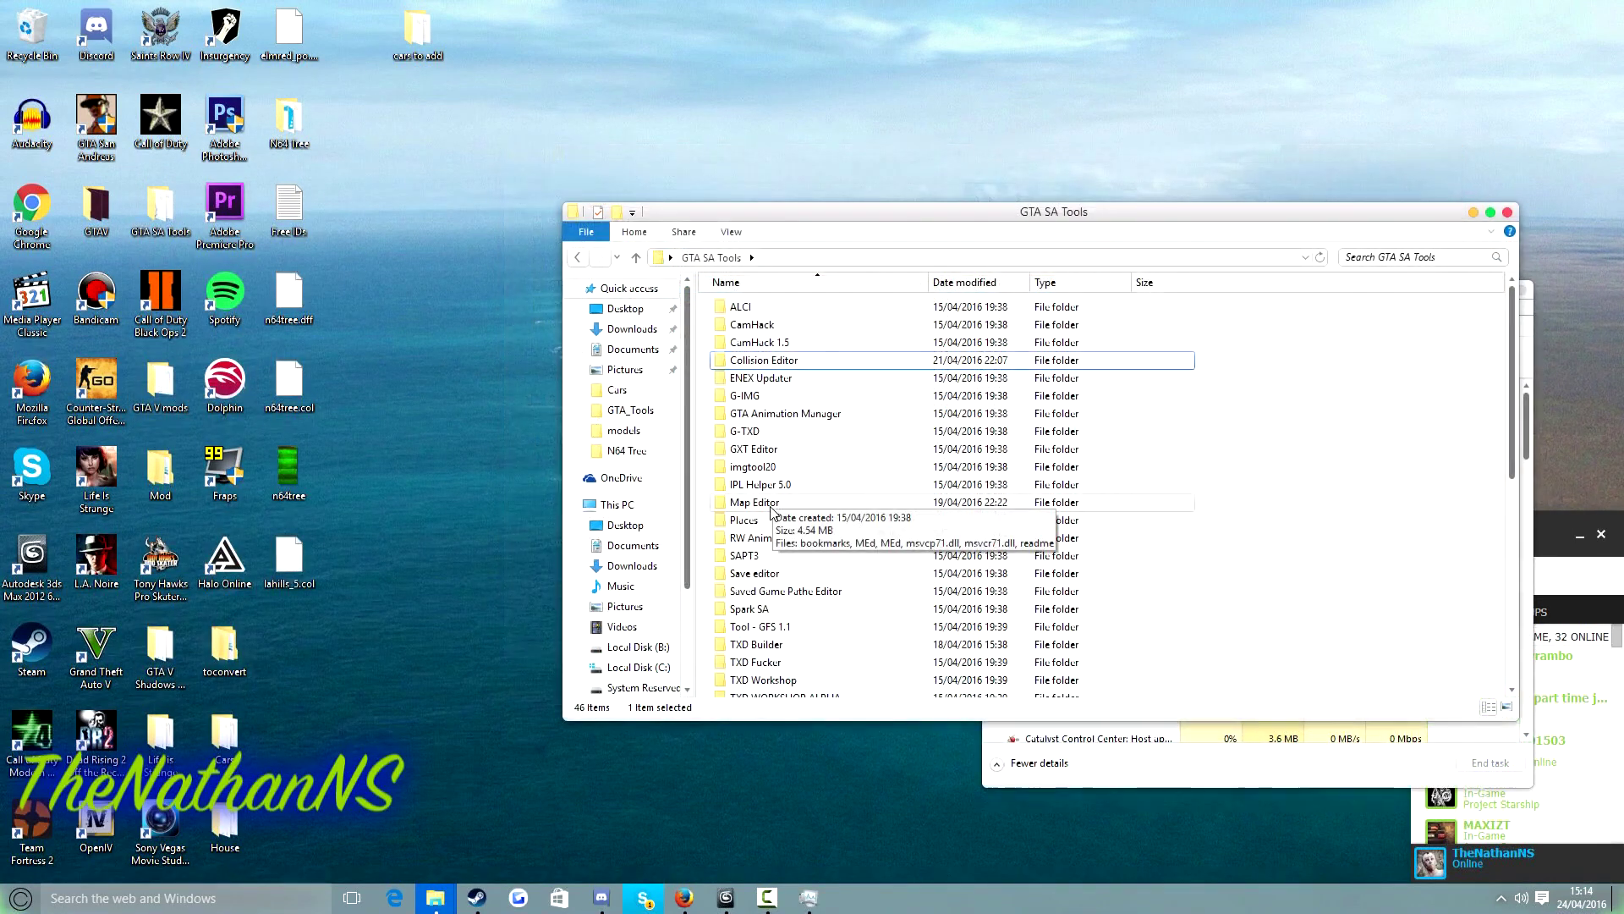
Launch MEd from GTA SA Tools\Map Editor and approve the admin prompt
double_click(774, 499)
double_click(766, 326)
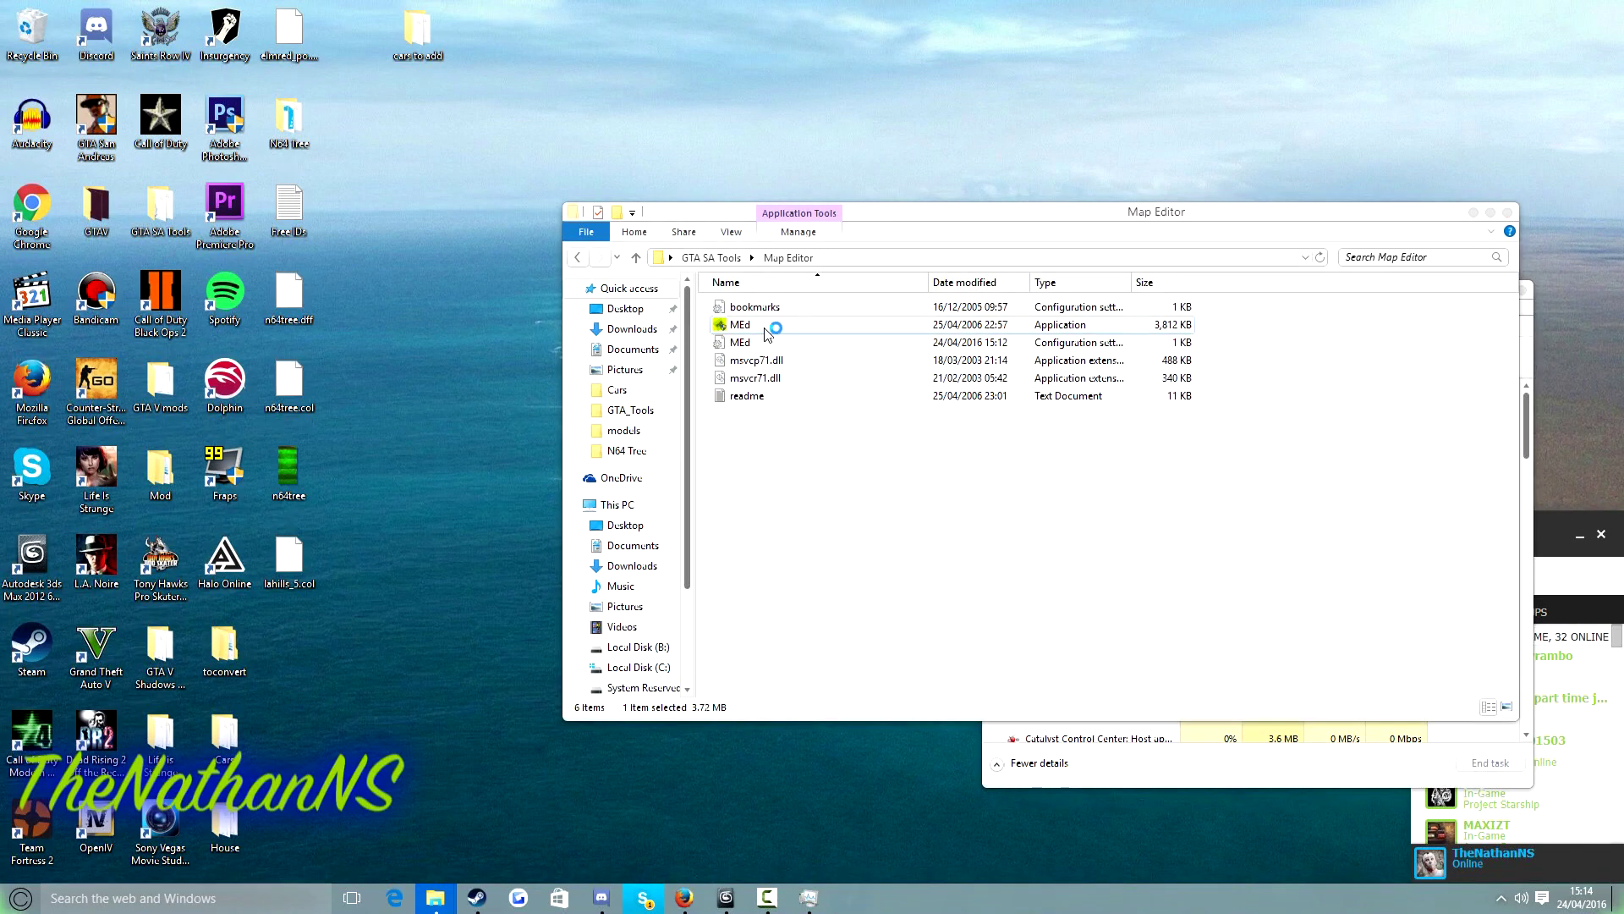
left_click(1128, 532)
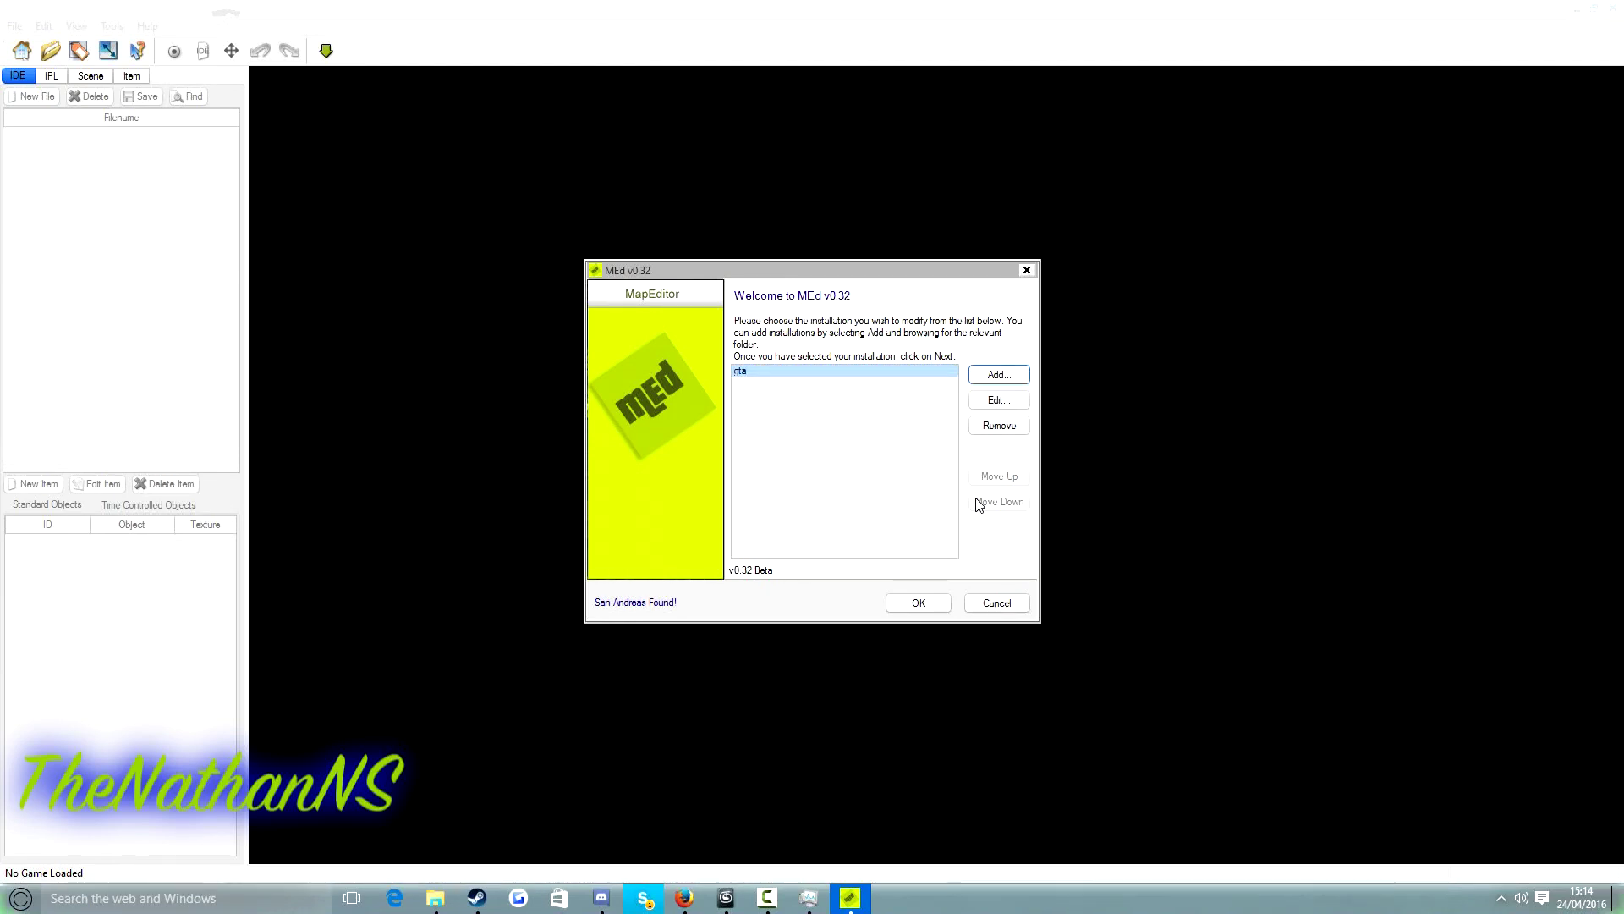
Review the gta installation's settings without changing them, then load GTA San Andreas
left_click(1018, 411)
left_click(997, 400)
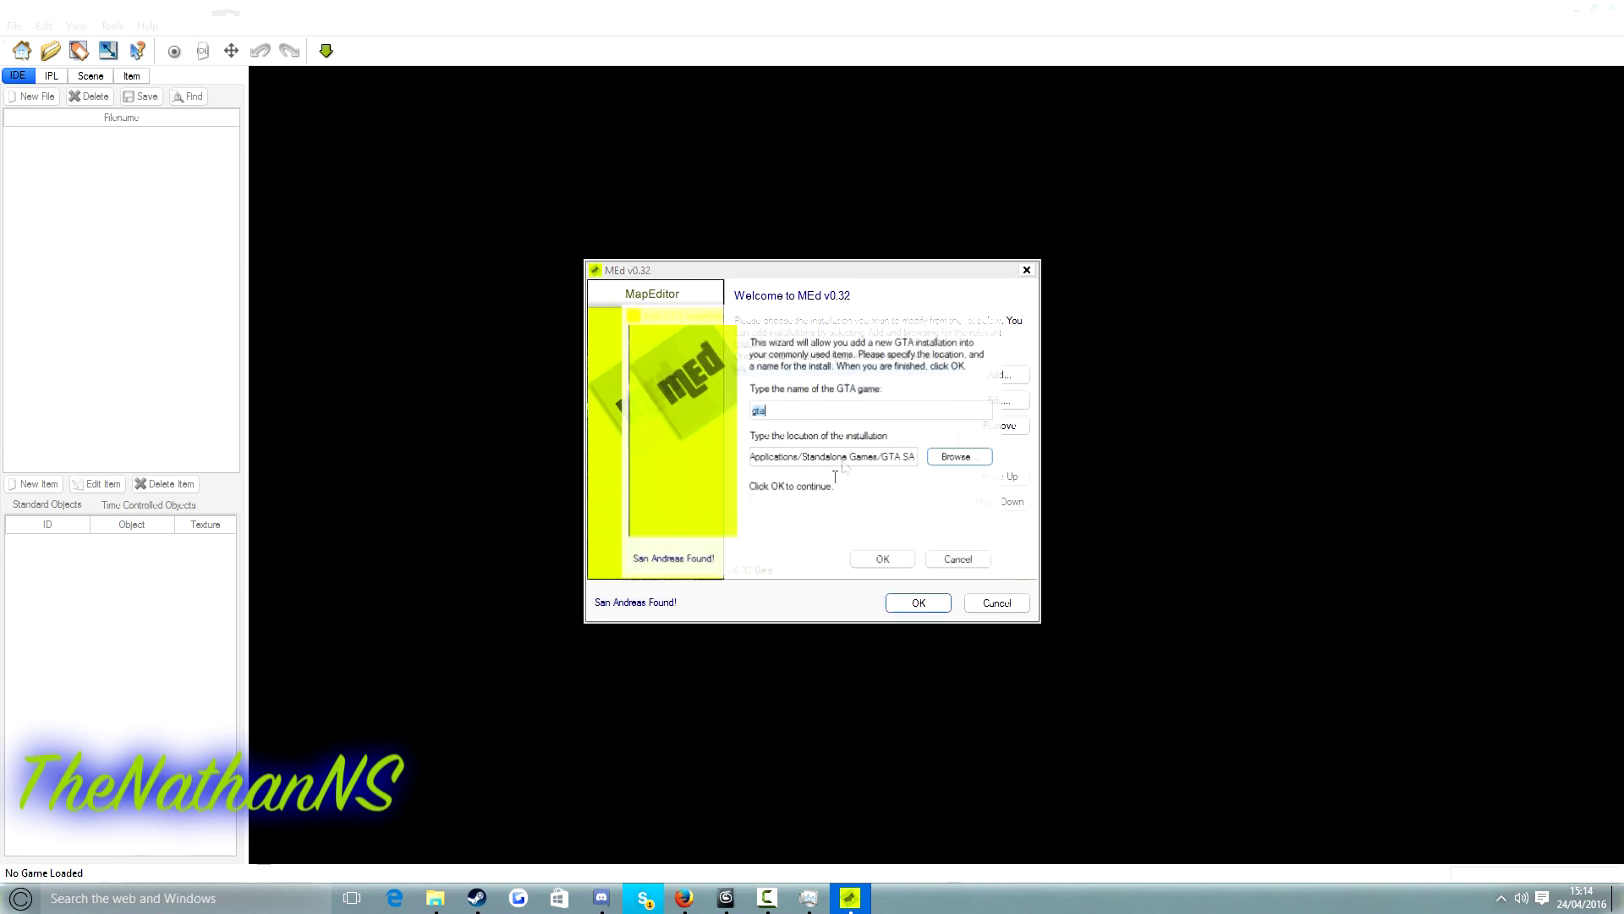
left_click(973, 562)
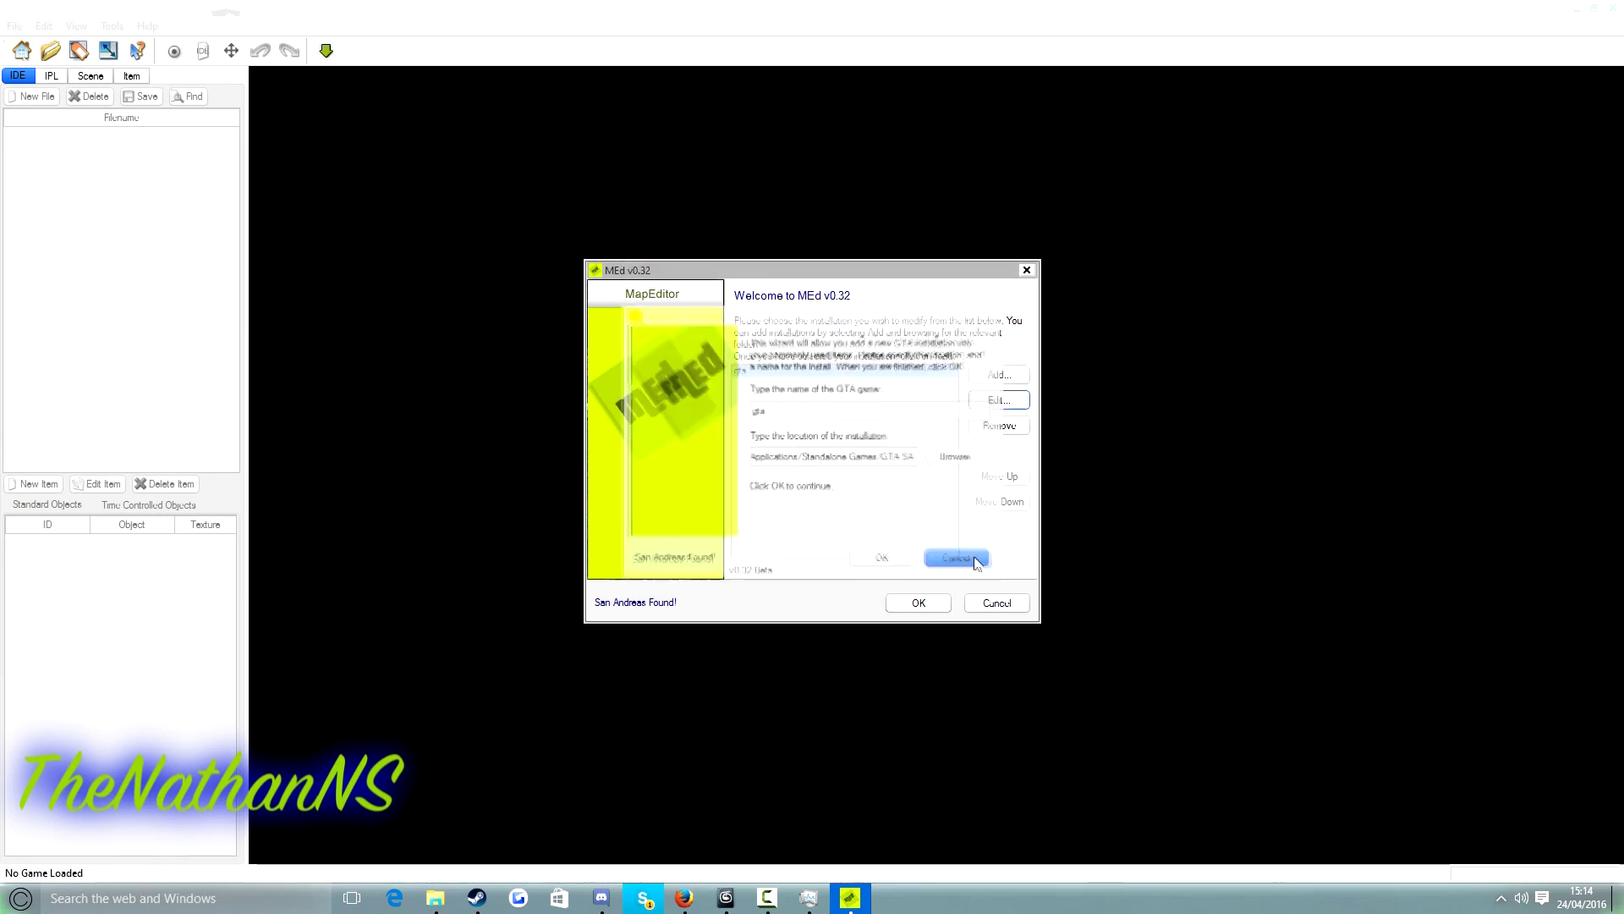
left_click(1000, 406)
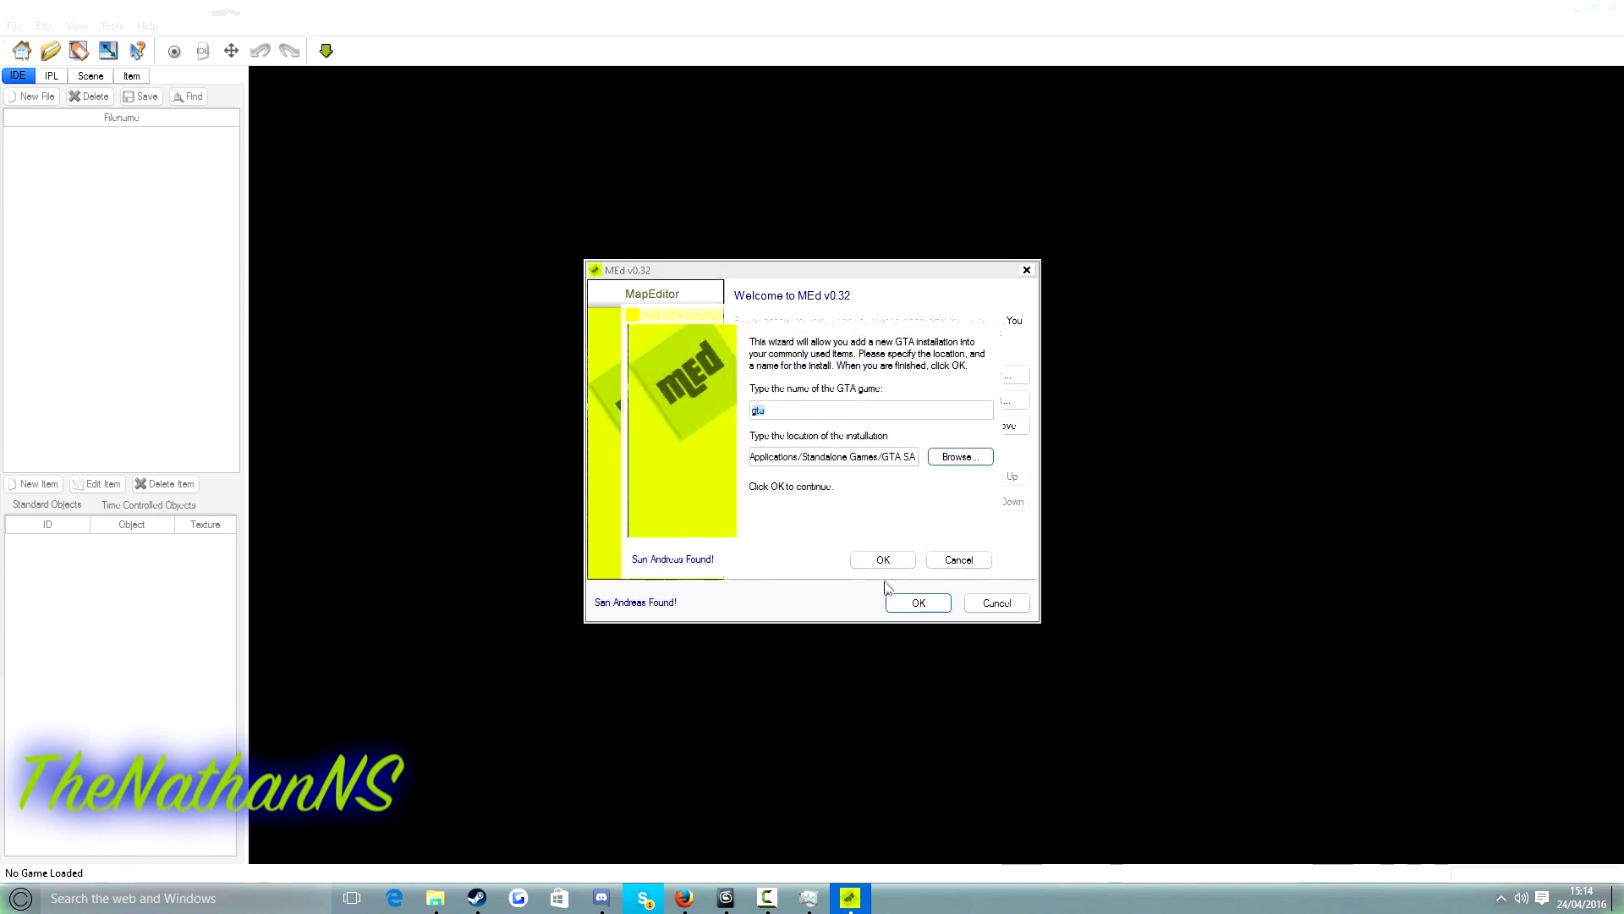
left_click(973, 565)
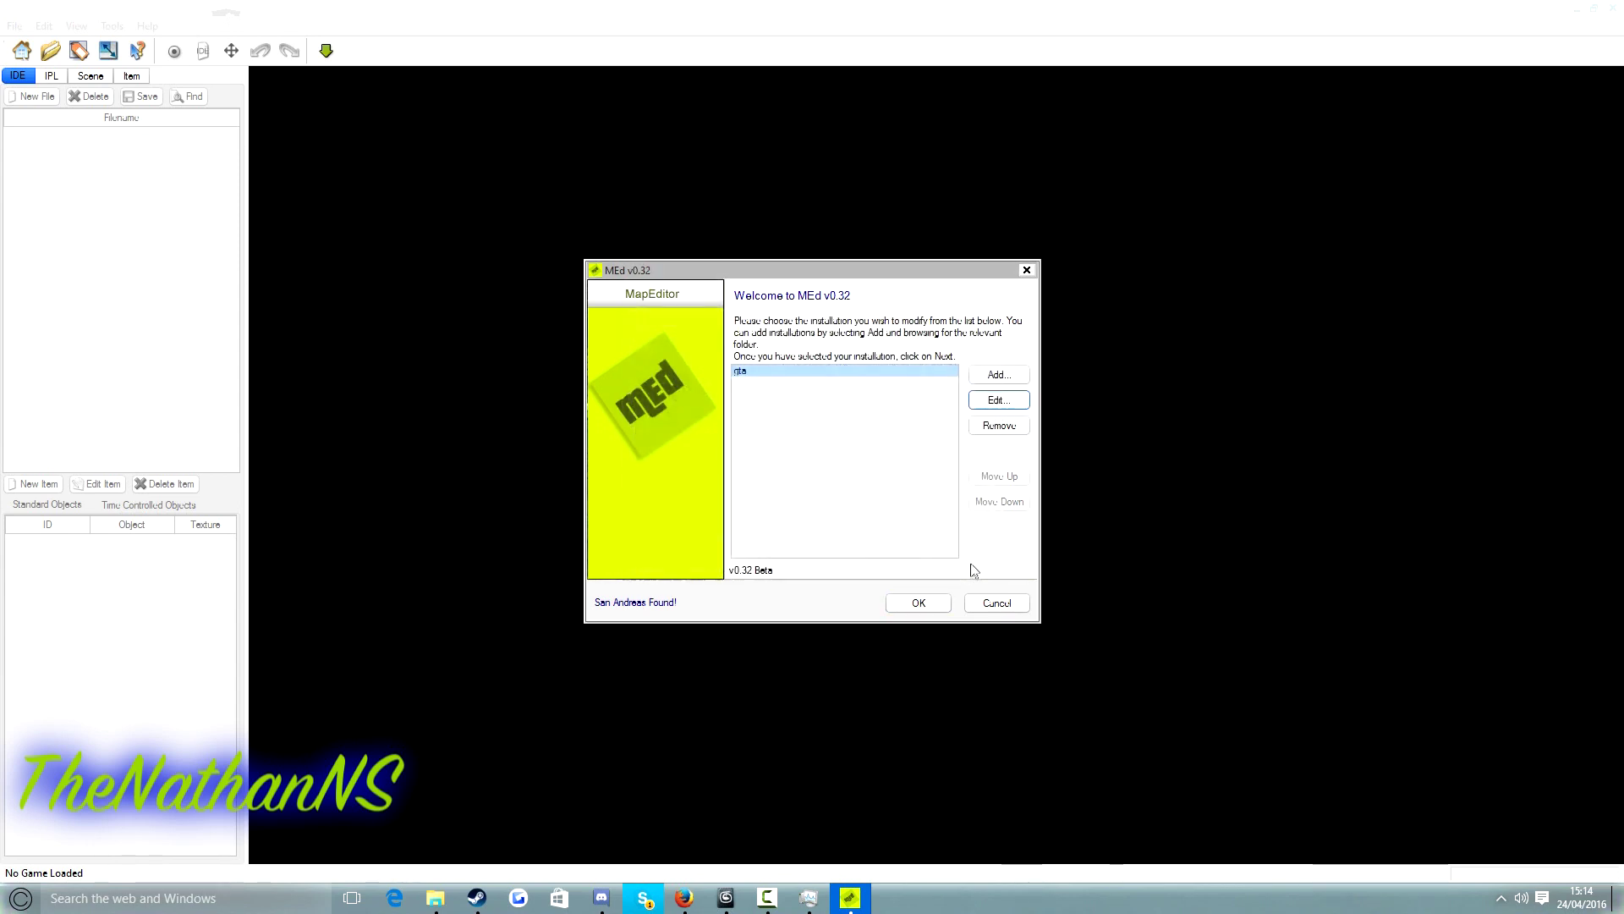
left_click(918, 602)
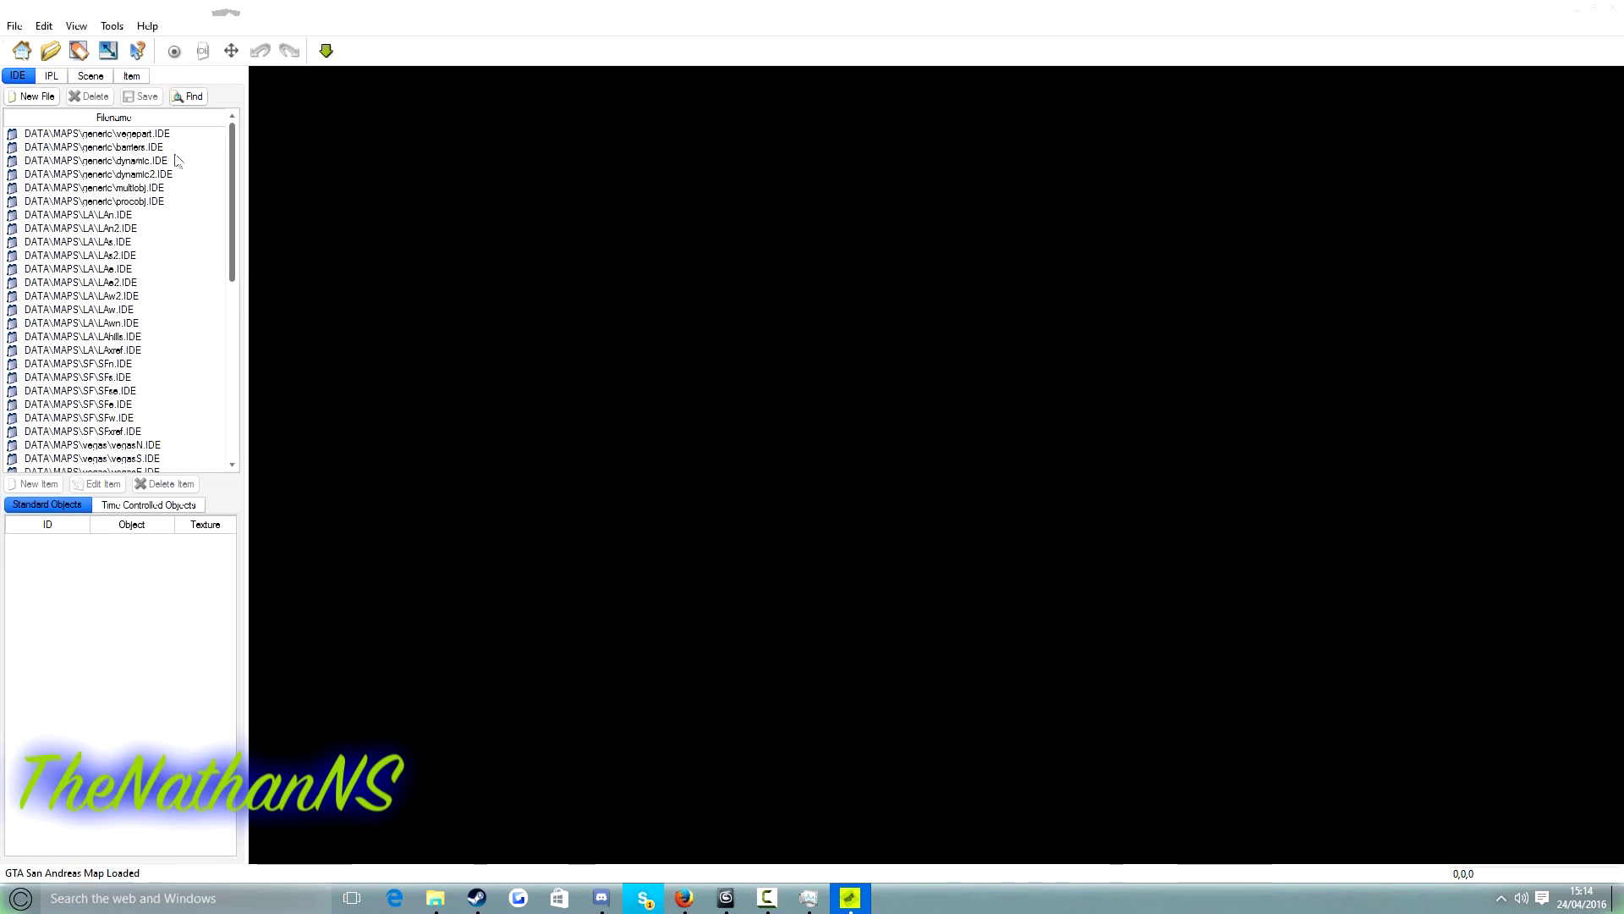
Browse the objects placed by LAs2.IPL, LAe2.IPL and LAw.IPL, then show the Scene file list
left_click(51, 75)
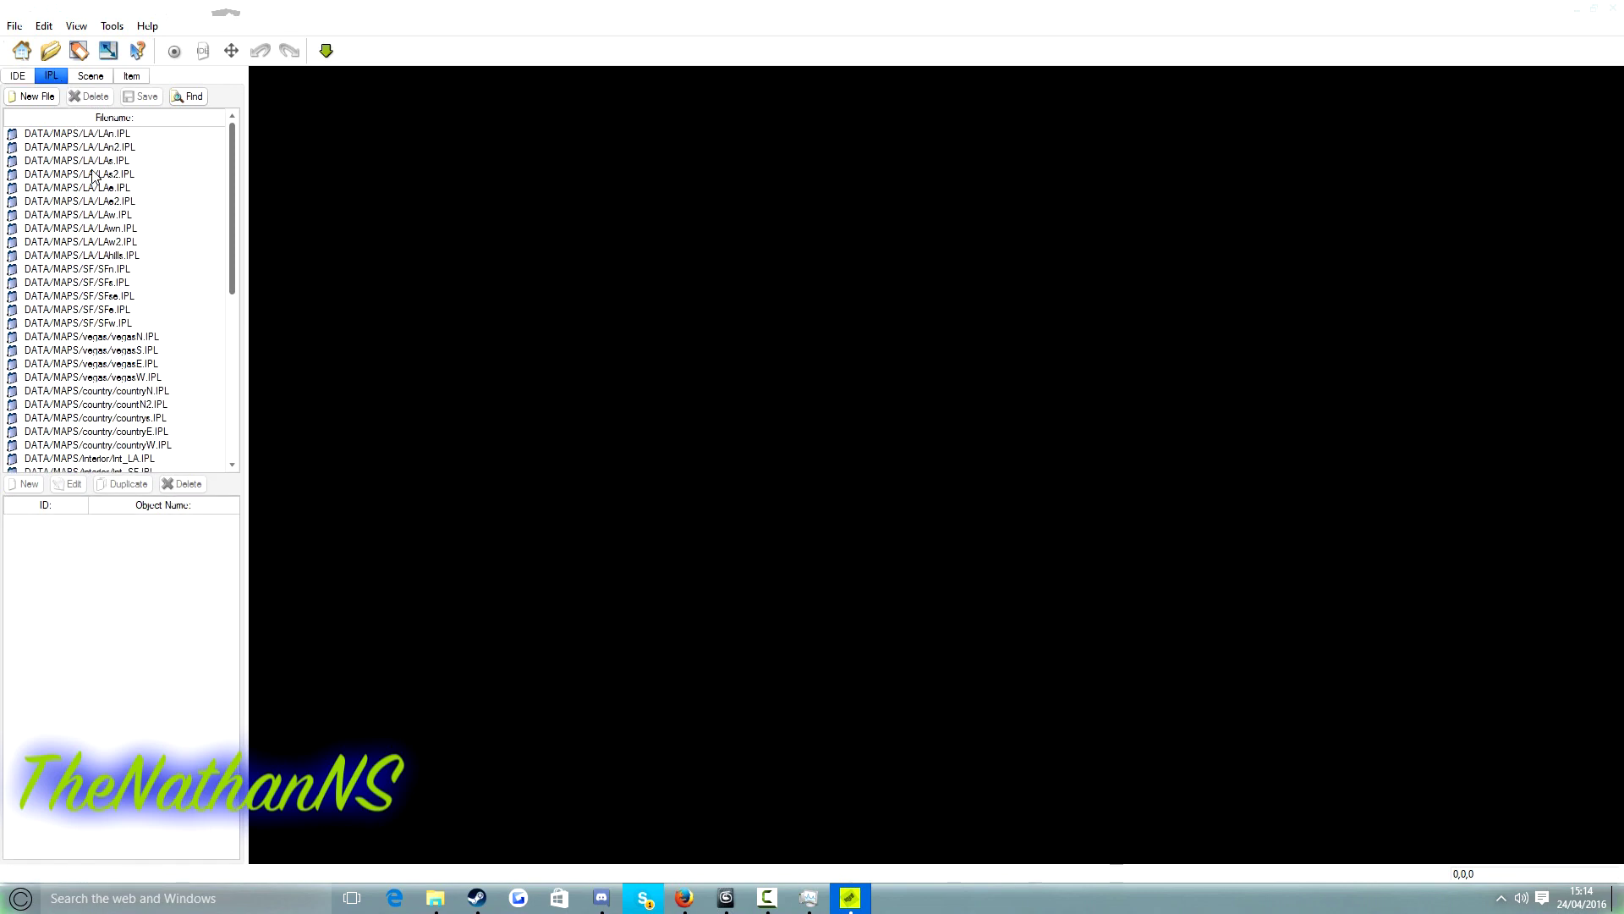
left_click(94, 175)
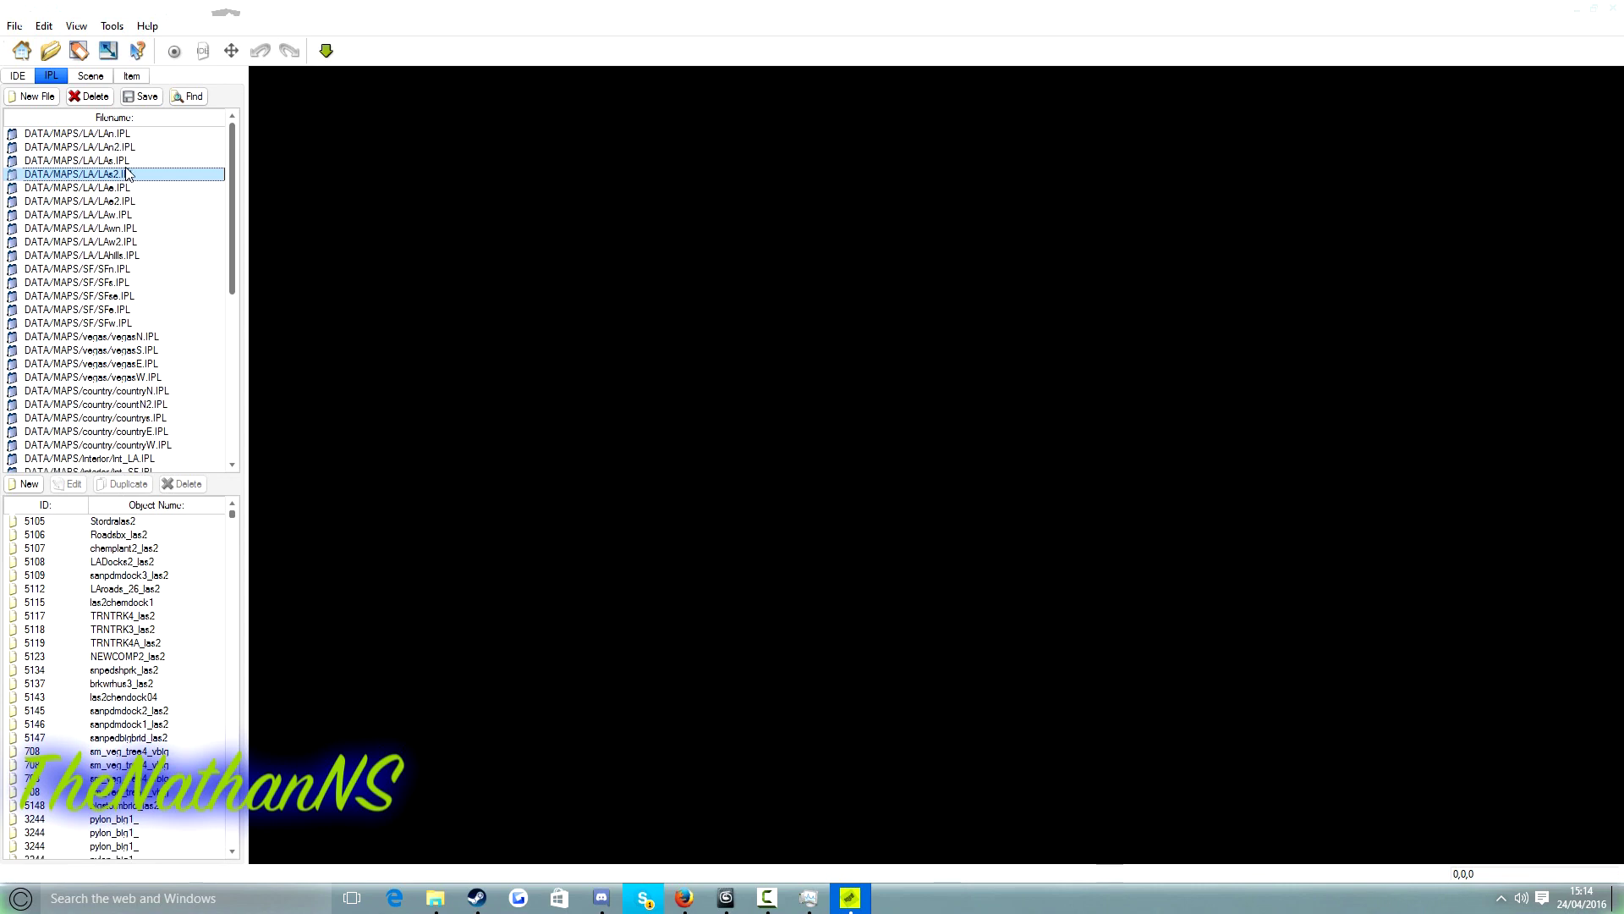
left_click(157, 199)
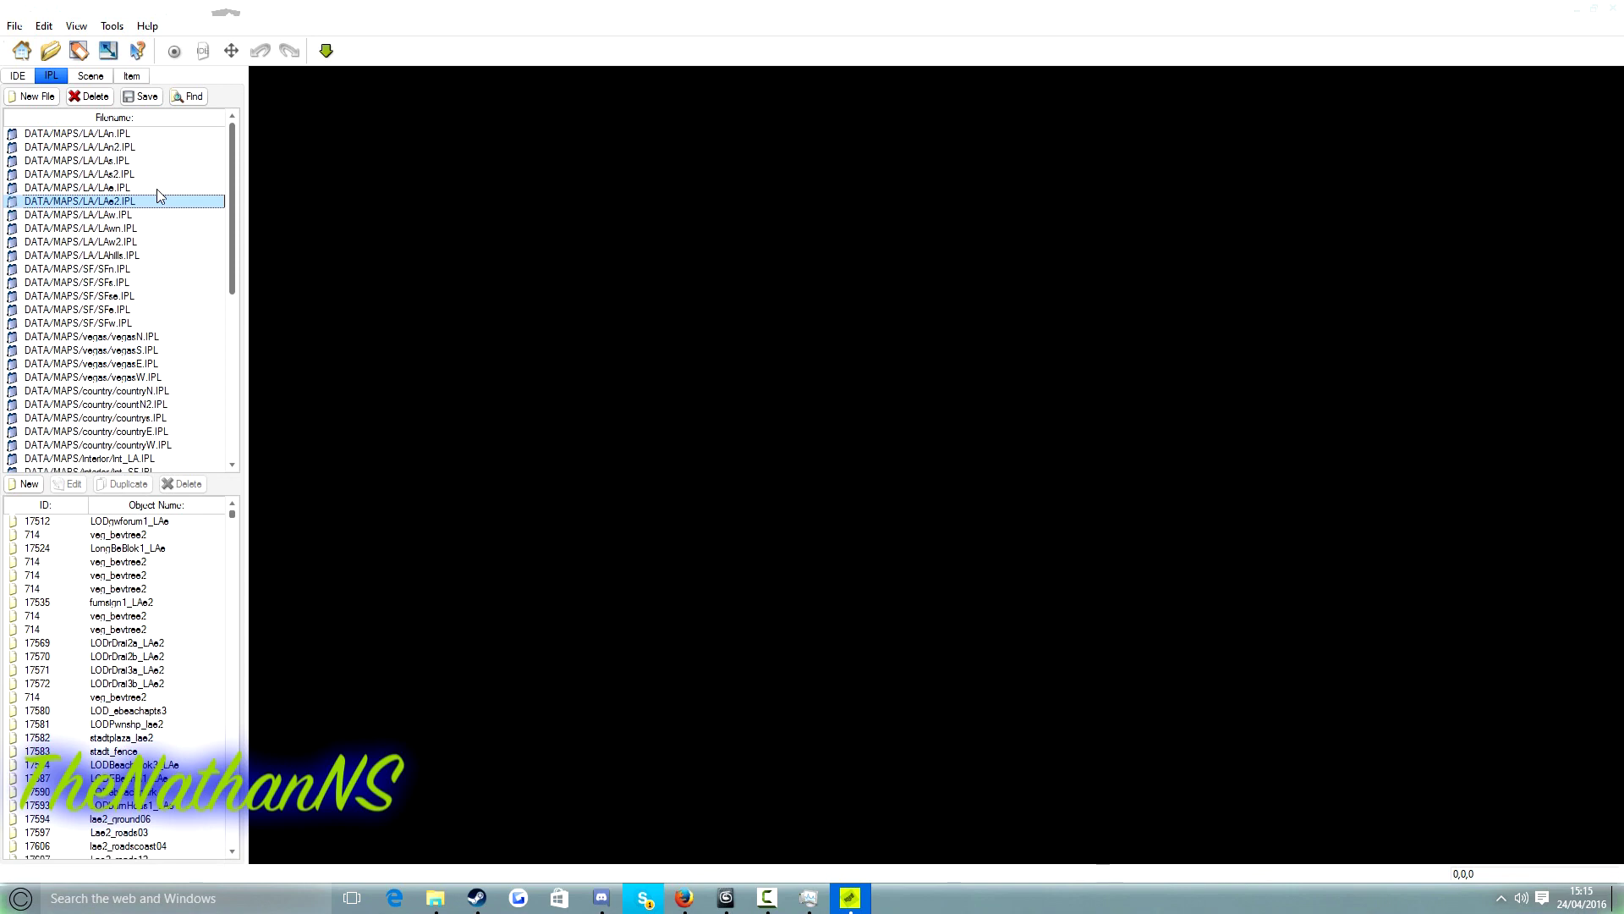
left_click(134, 216)
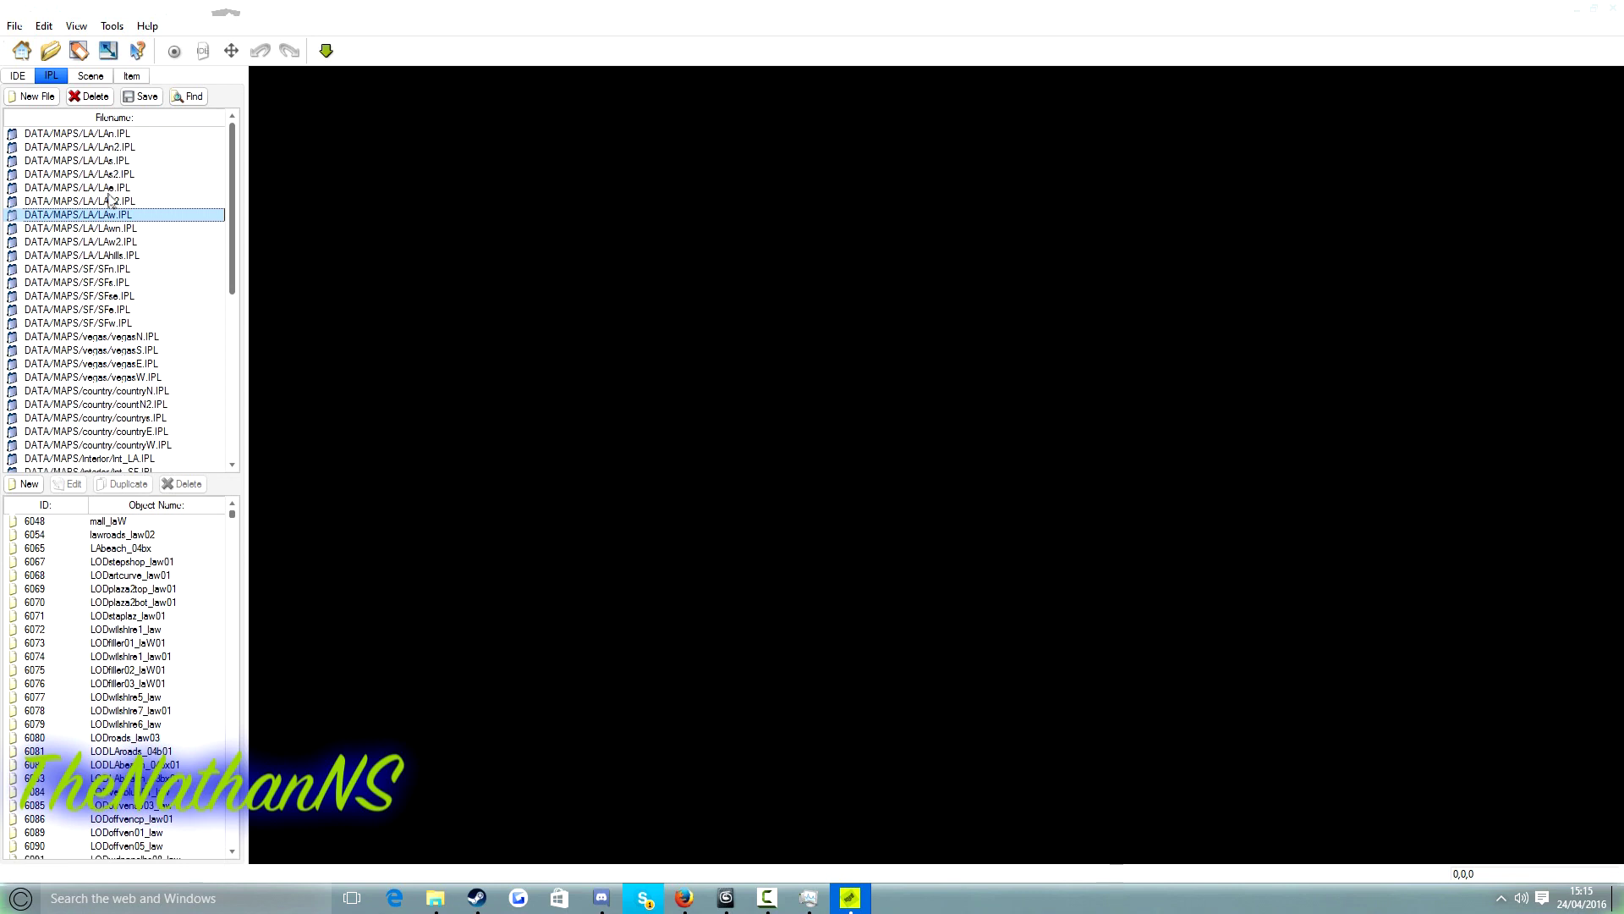
left_click(116, 202)
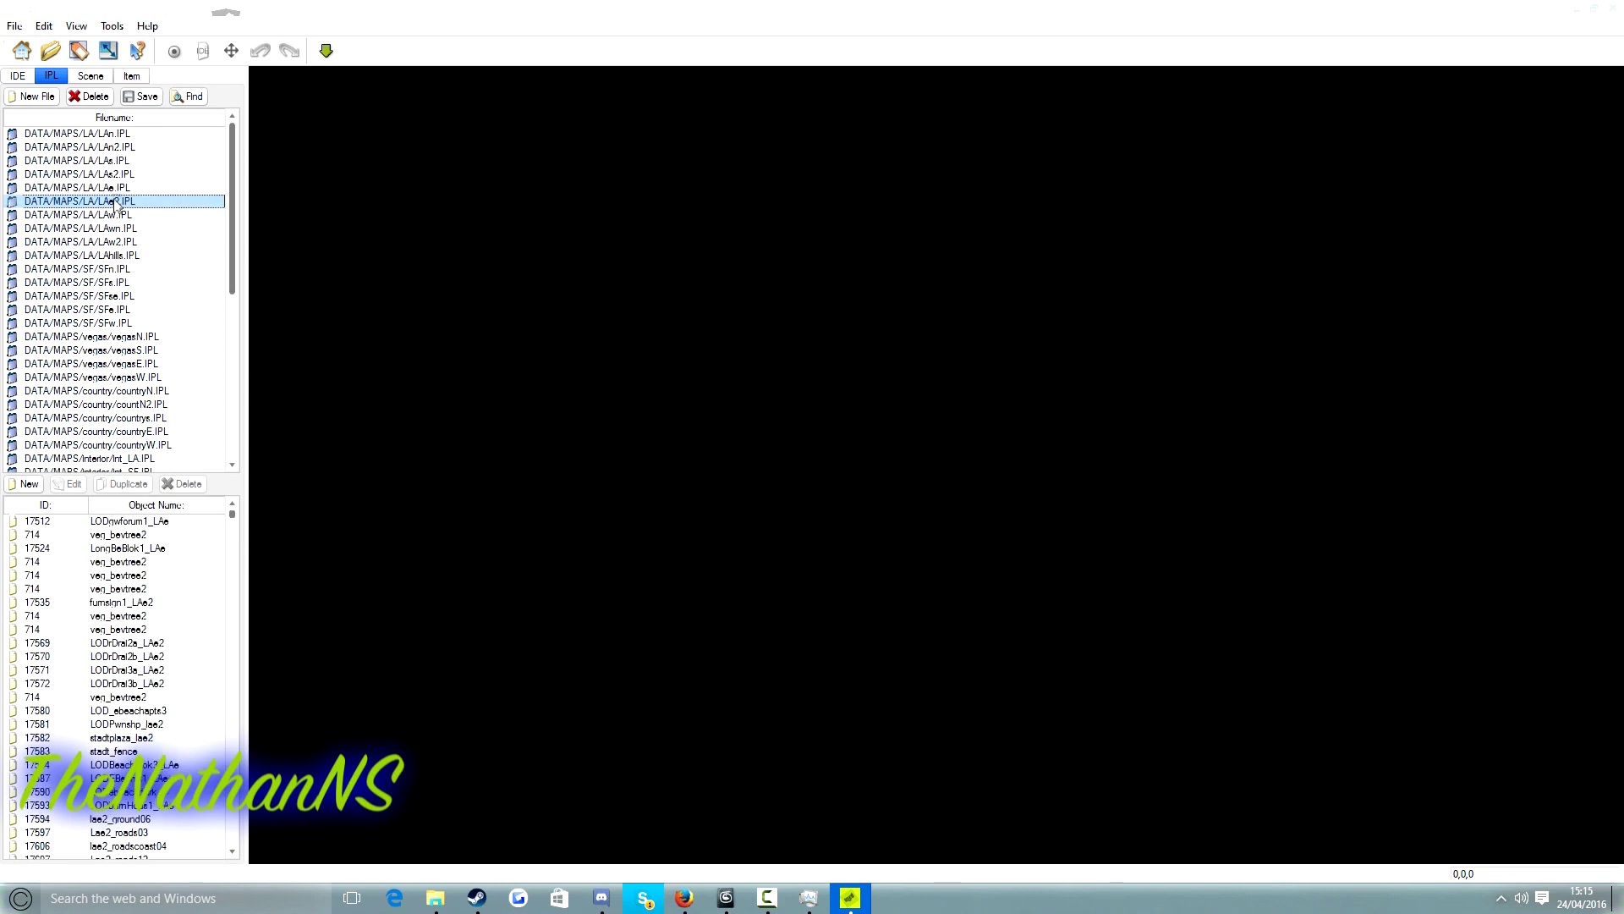
left_click(80, 79)
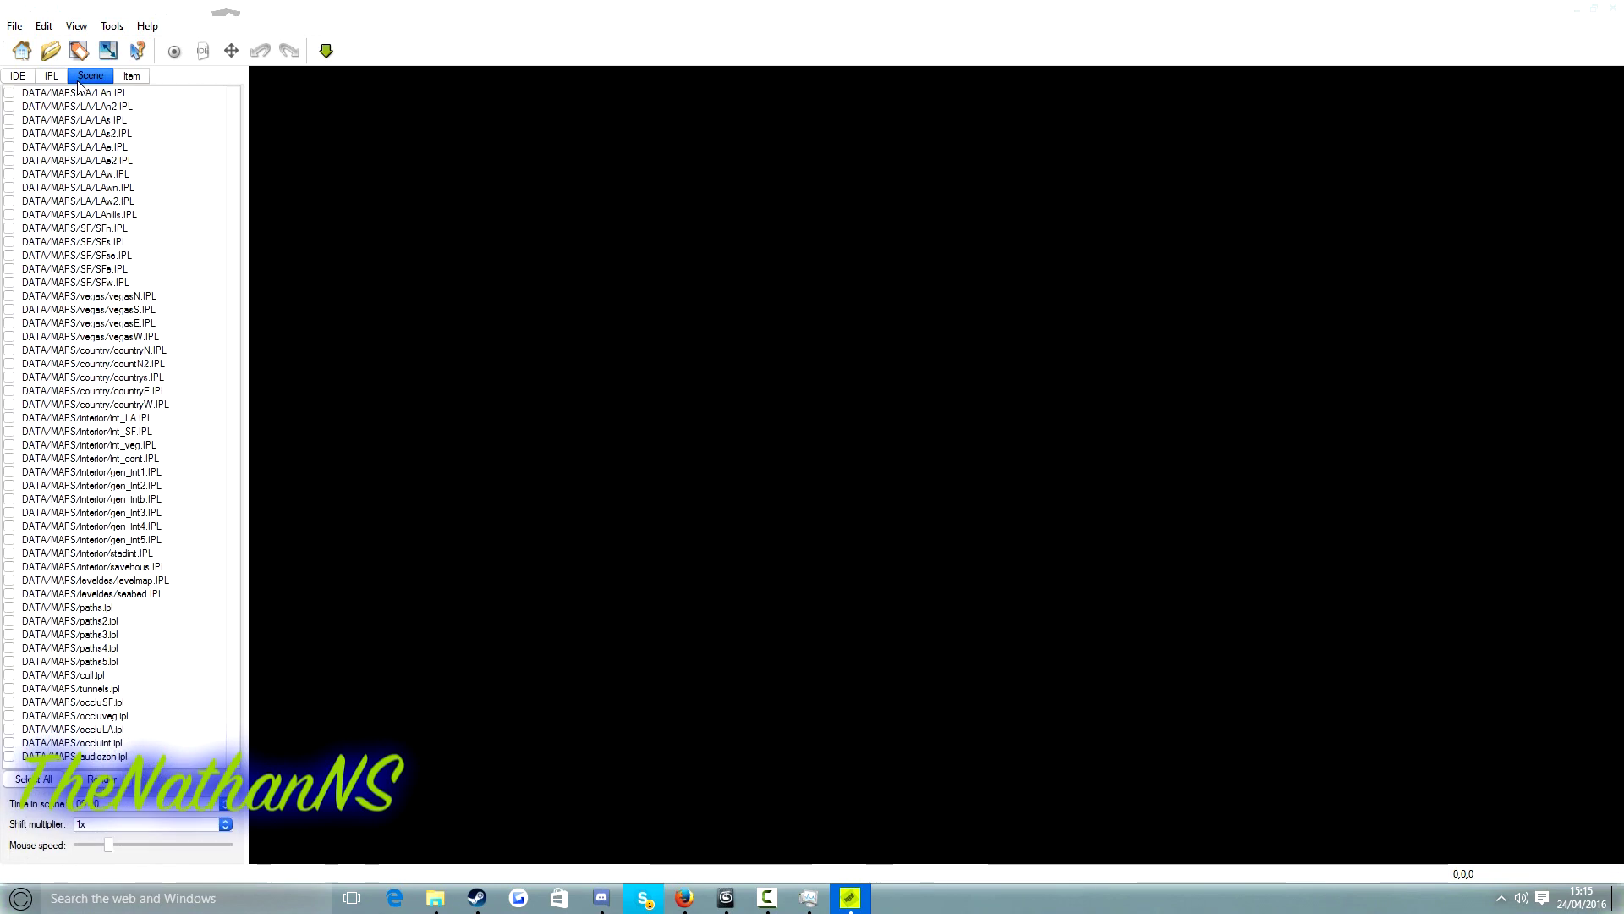
Render only LAe2.IPL and fly the camera over the canal to the Grove Street houses
left_click(9, 162)
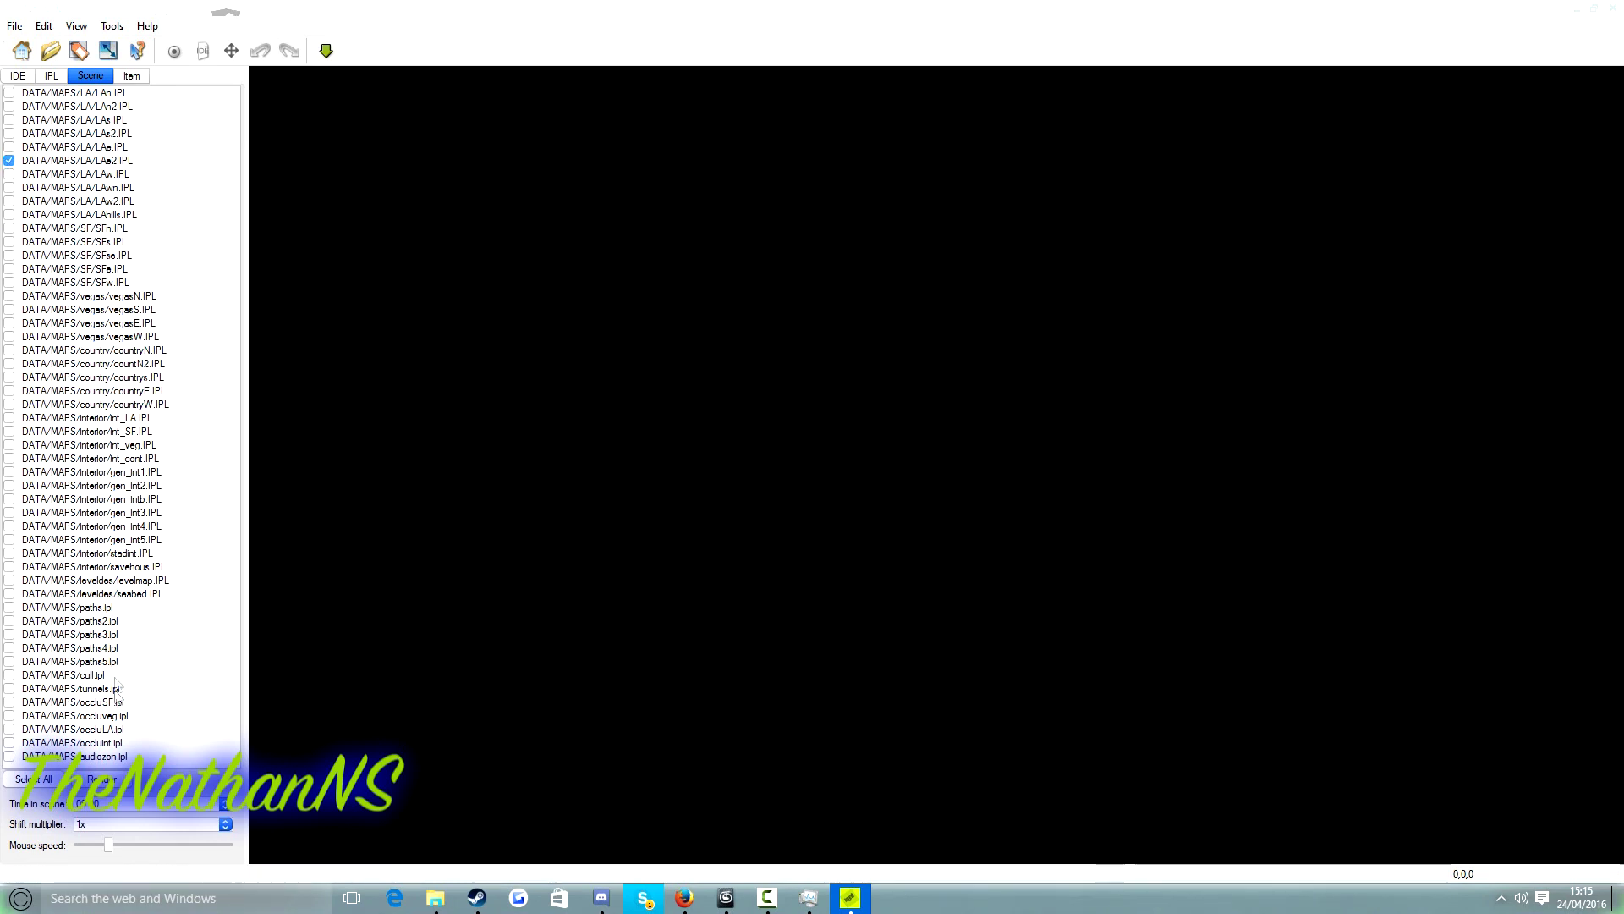
left_click(122, 771)
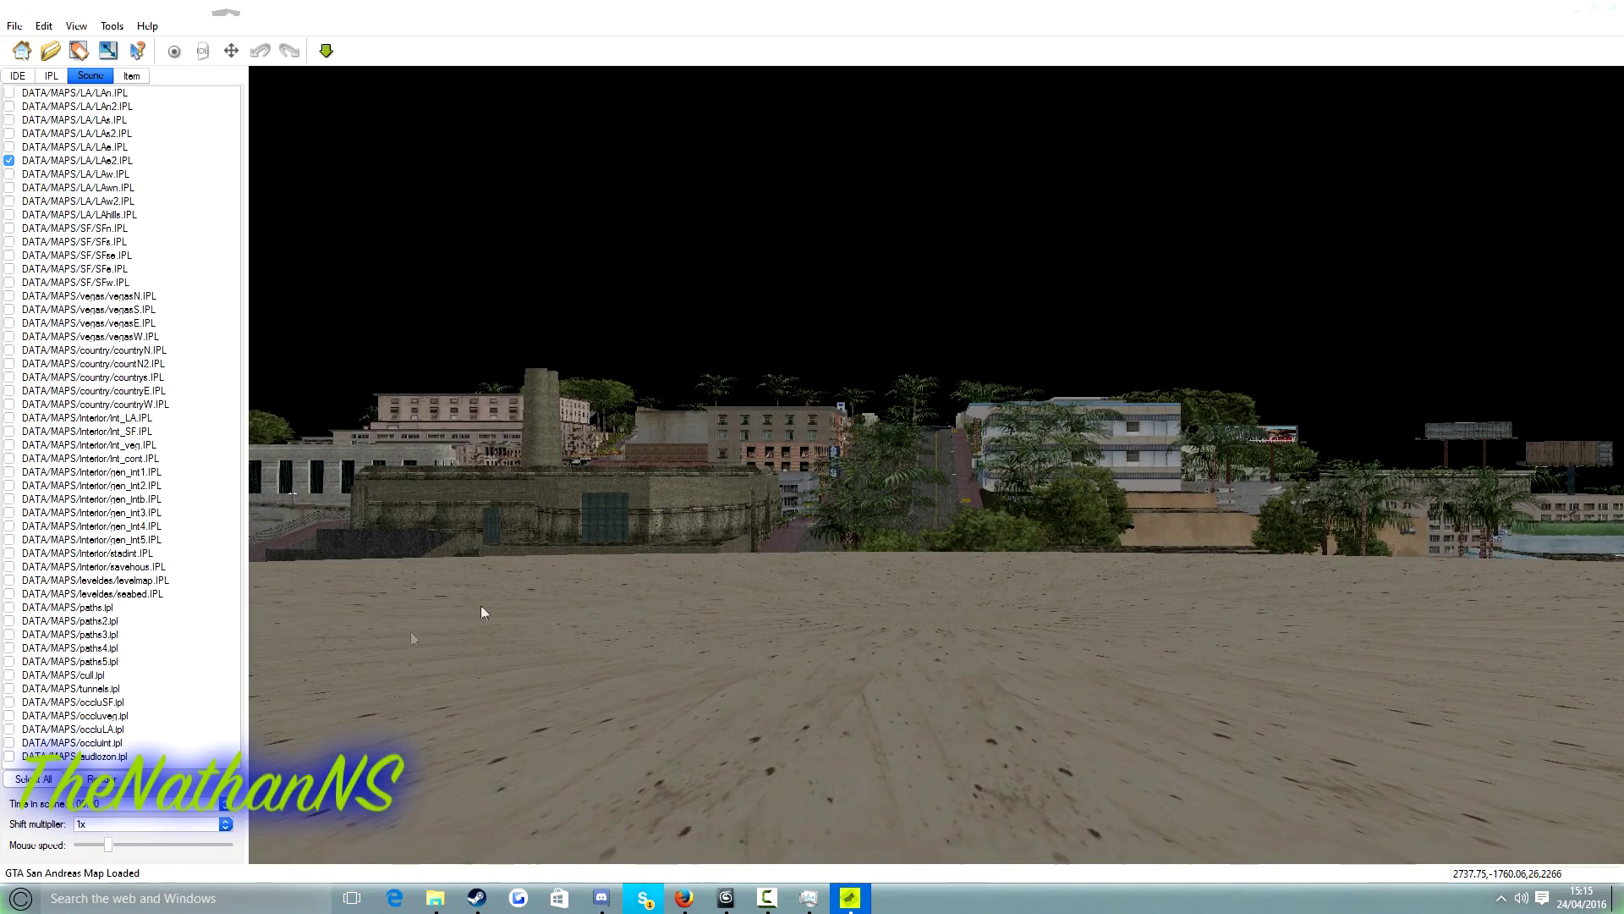
right_click_drag(509, 597, 745, 521)
key("w")
key("w")
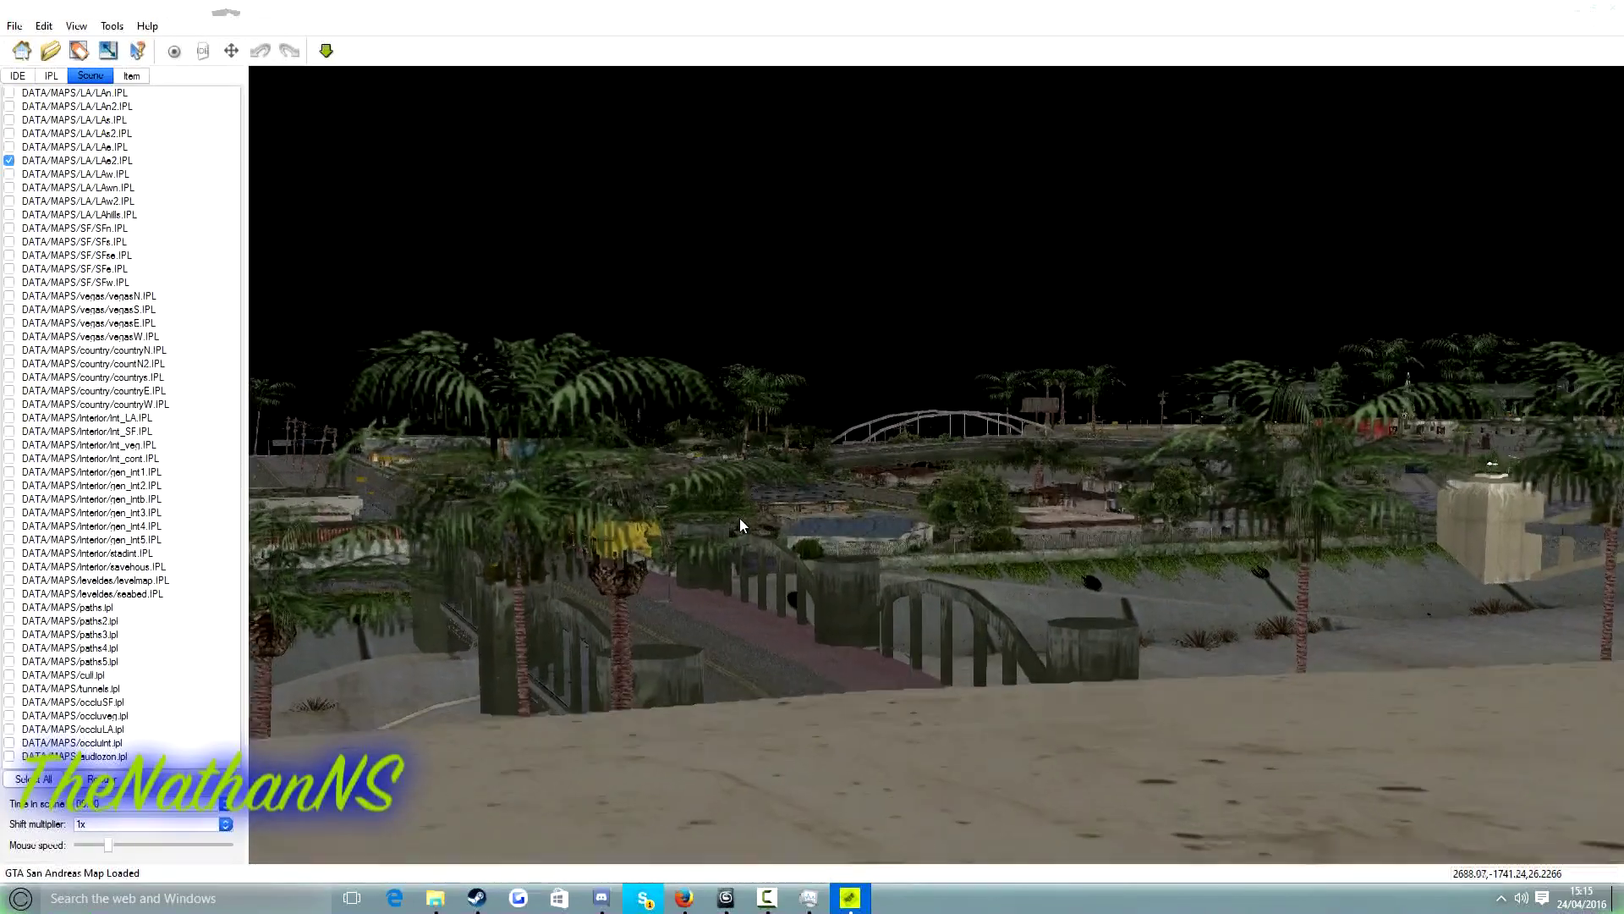
key("w")
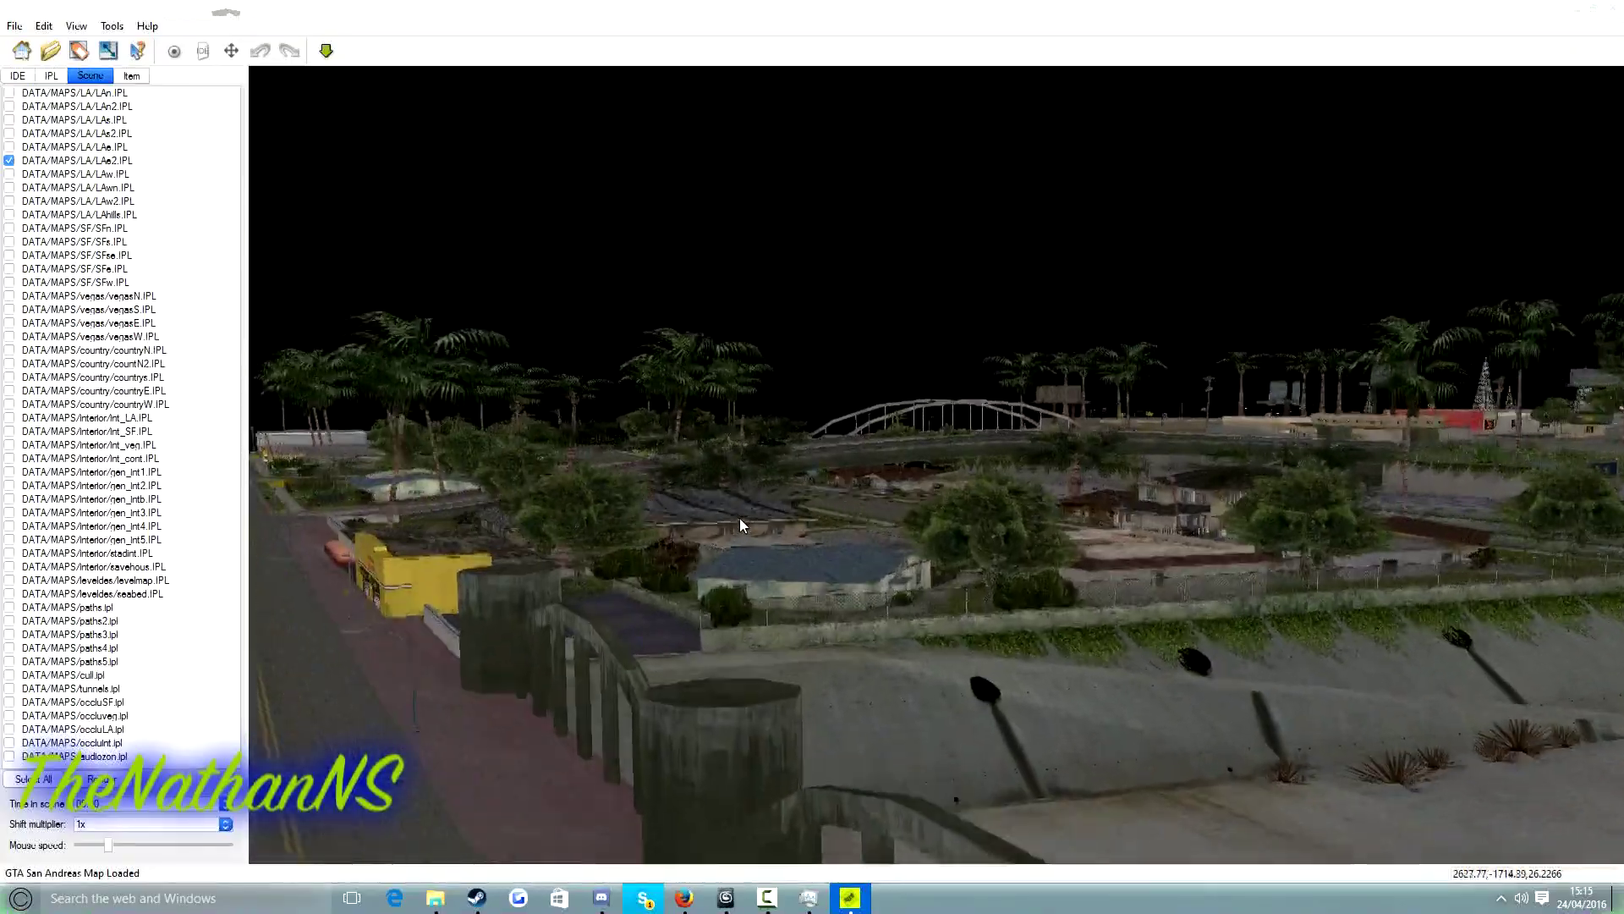
key("w")
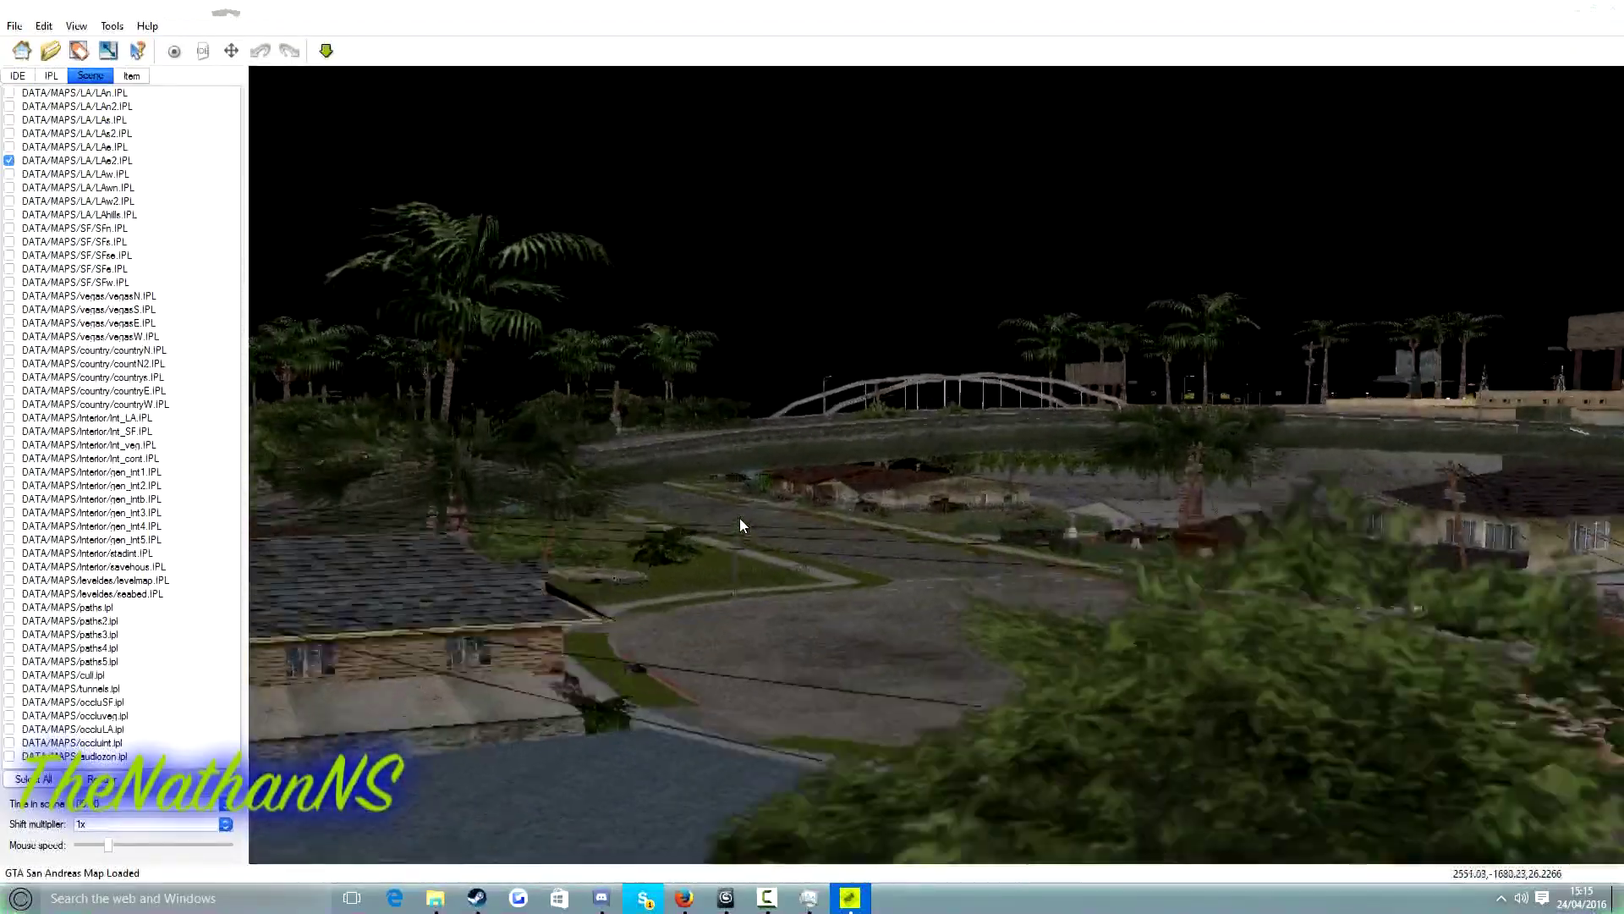
key("w")
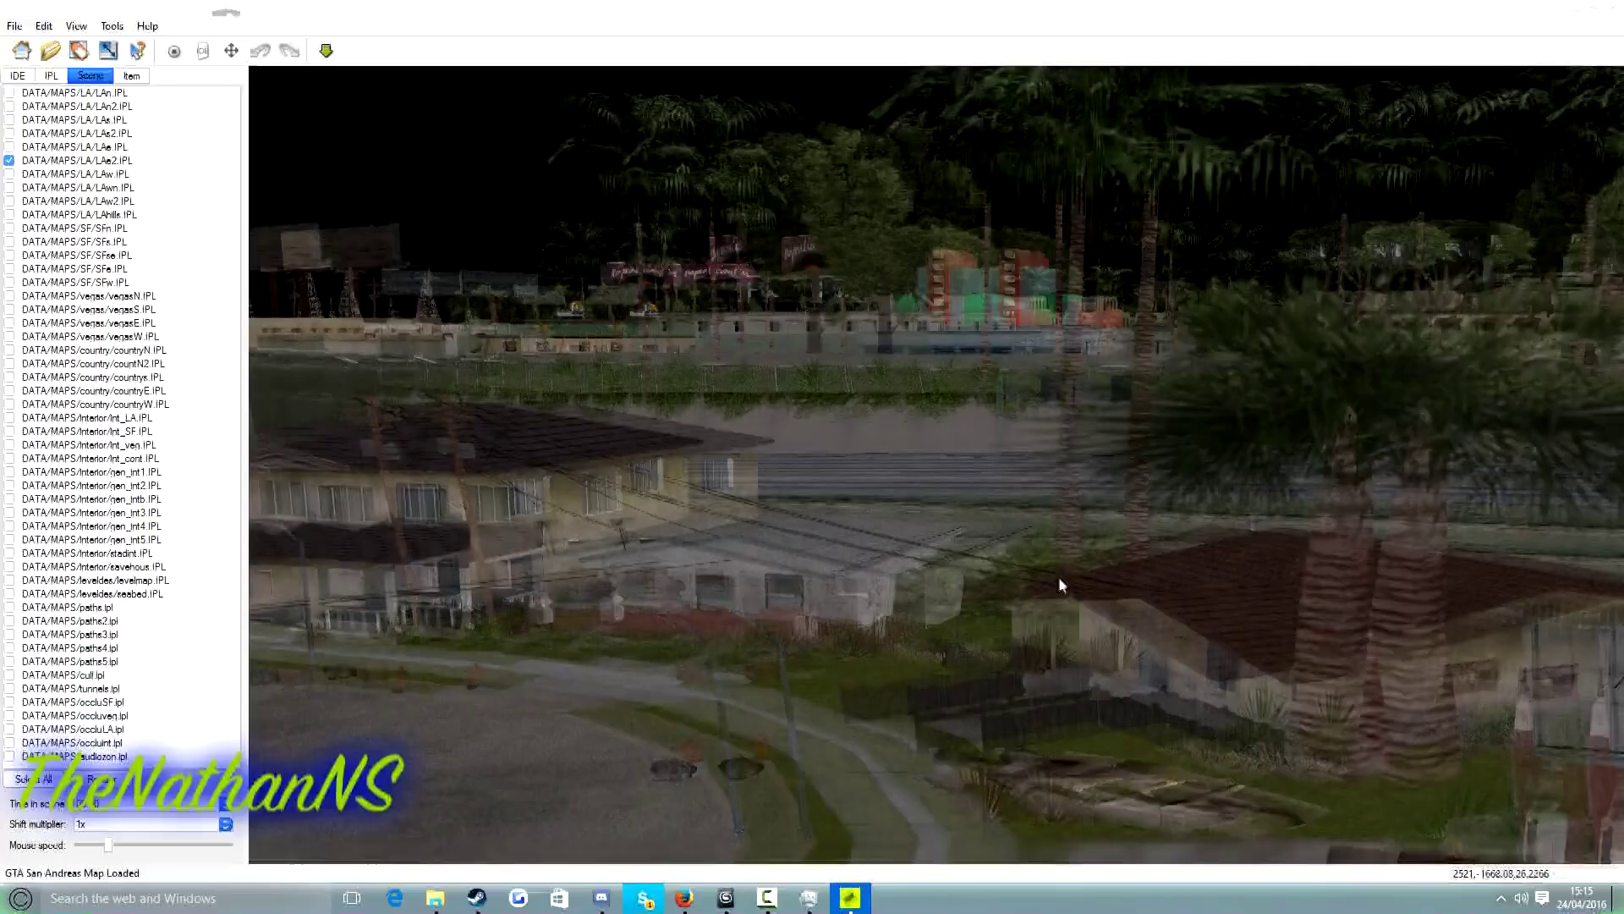
right_click_drag(1058, 576, 1063, 635)
key("w")
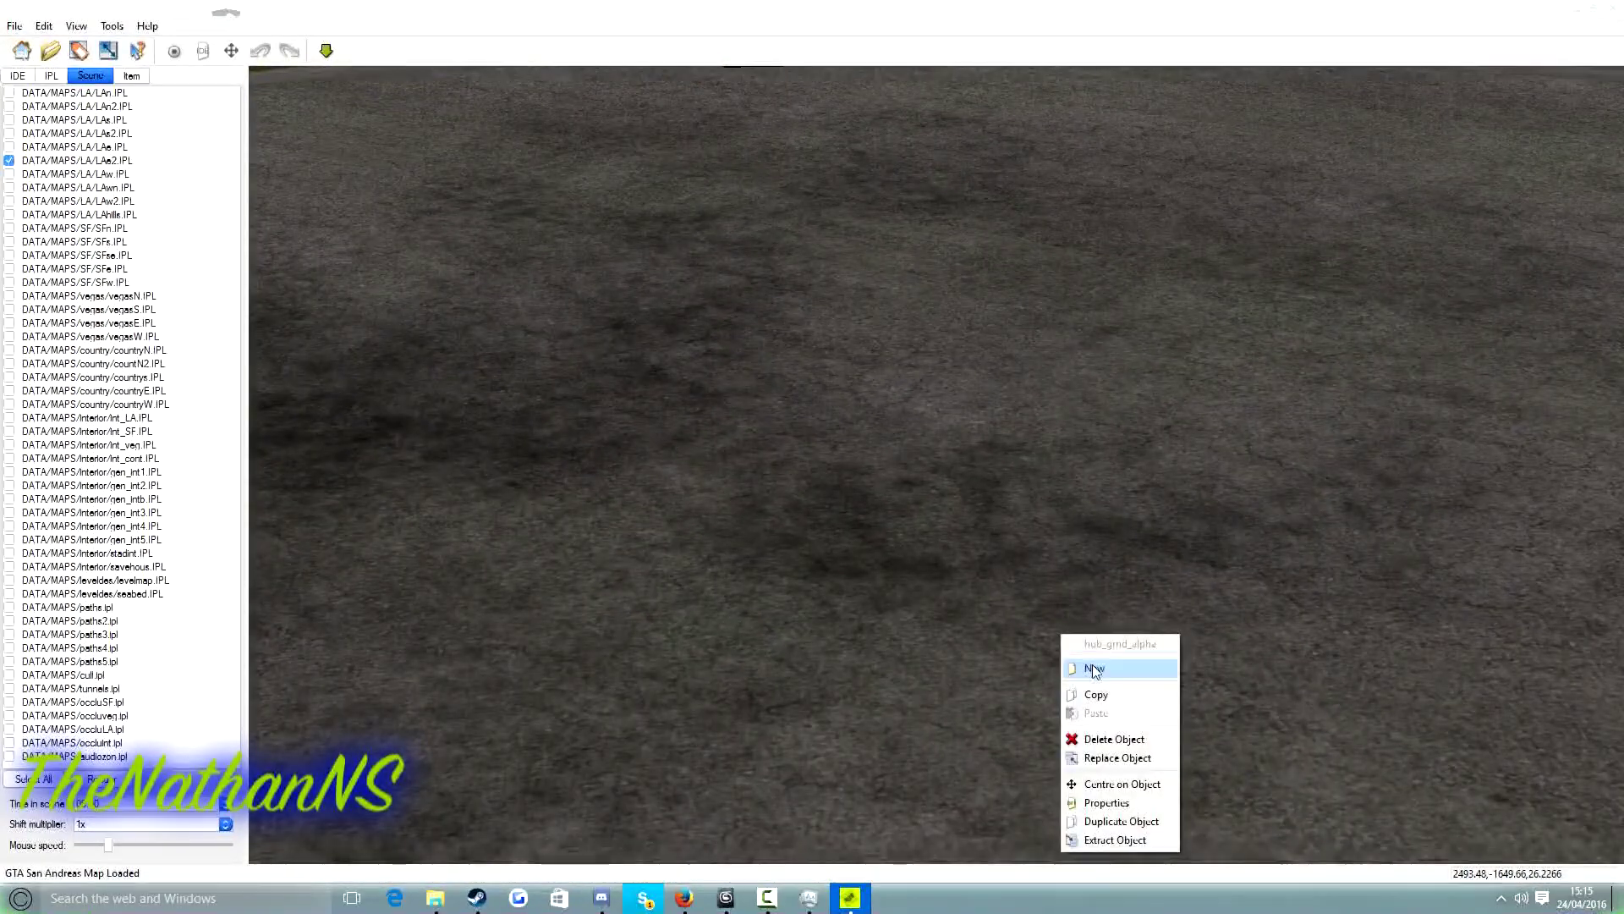
Search for n64tree and place it (ID 18135) at the clicked road spot in LAe2.IPL
left_click(1094, 670)
left_click(1141, 284)
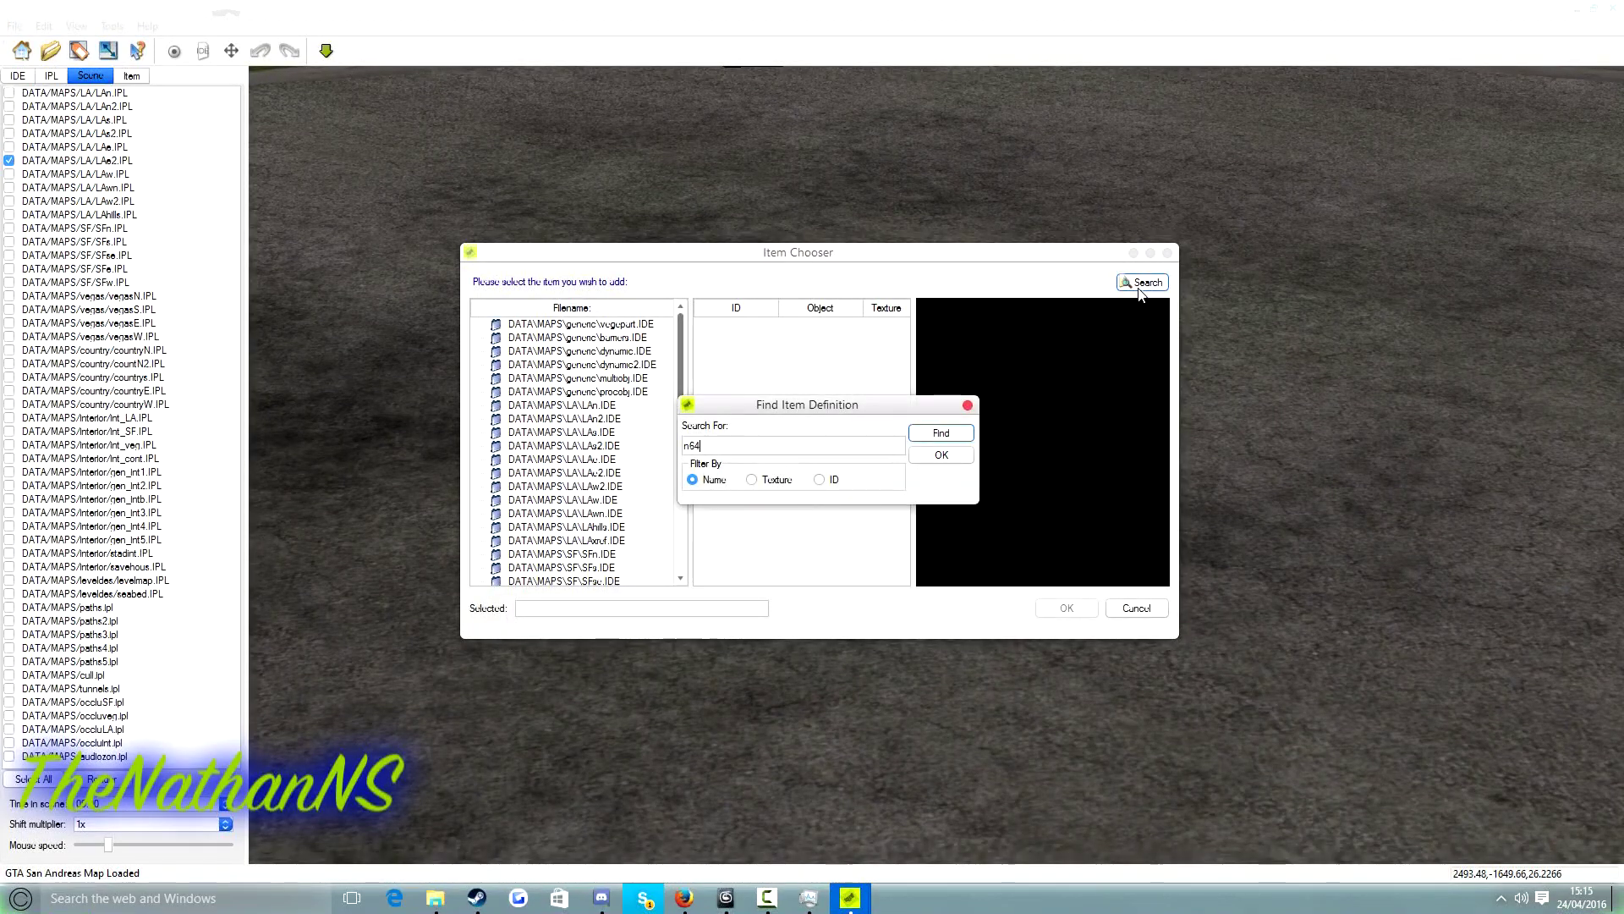
type("n64tree")
key("Return")
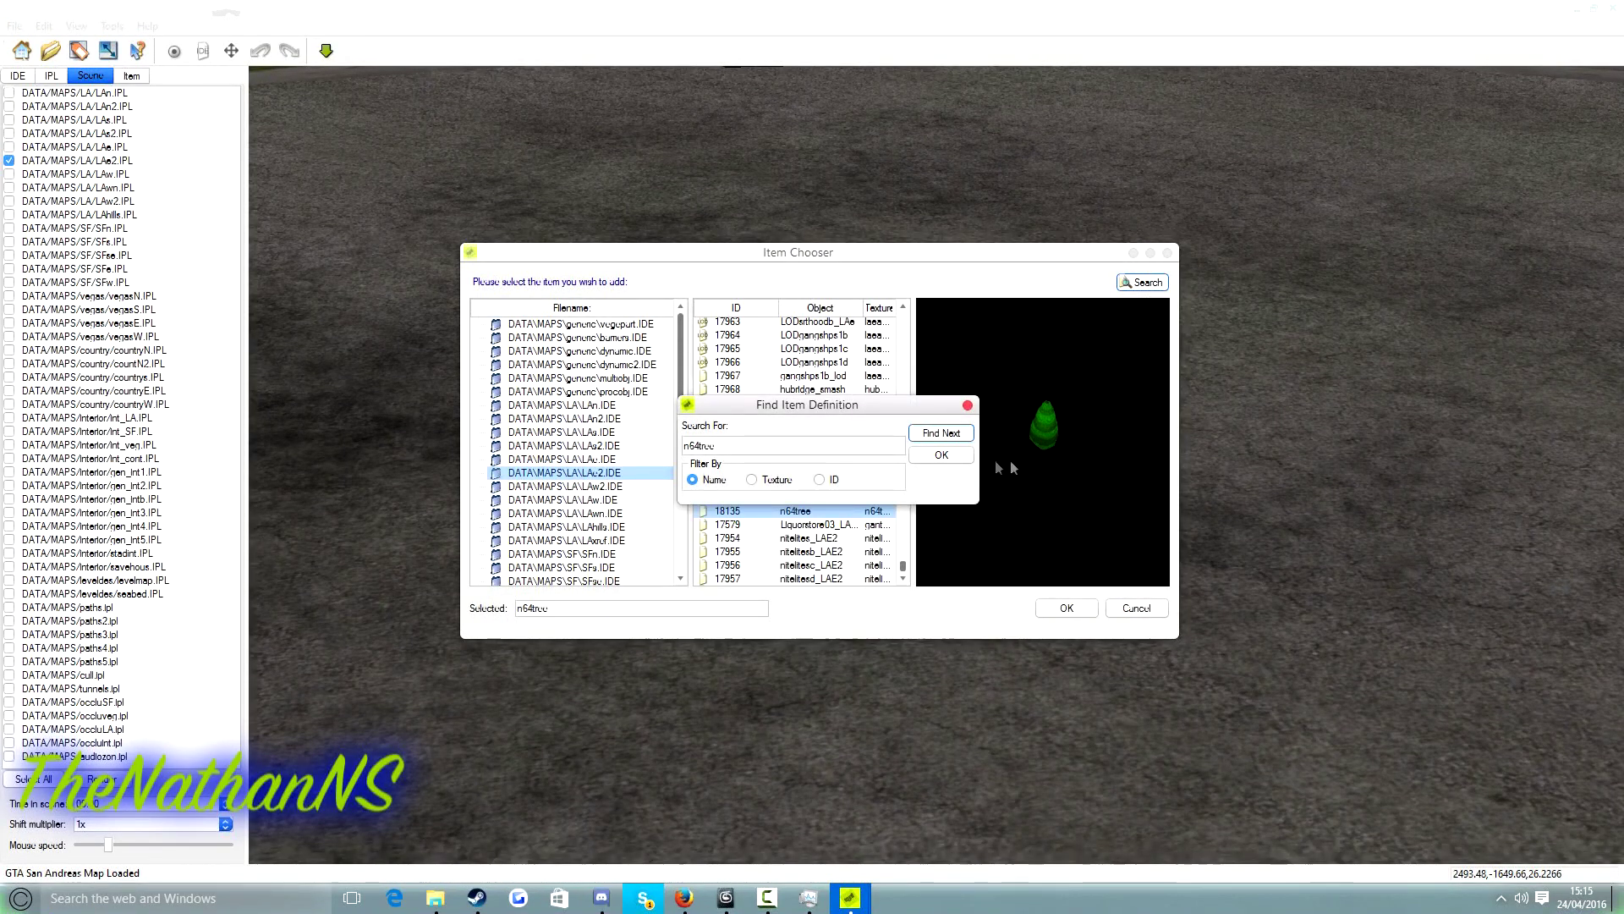
left_click(941, 454)
left_click(1066, 607)
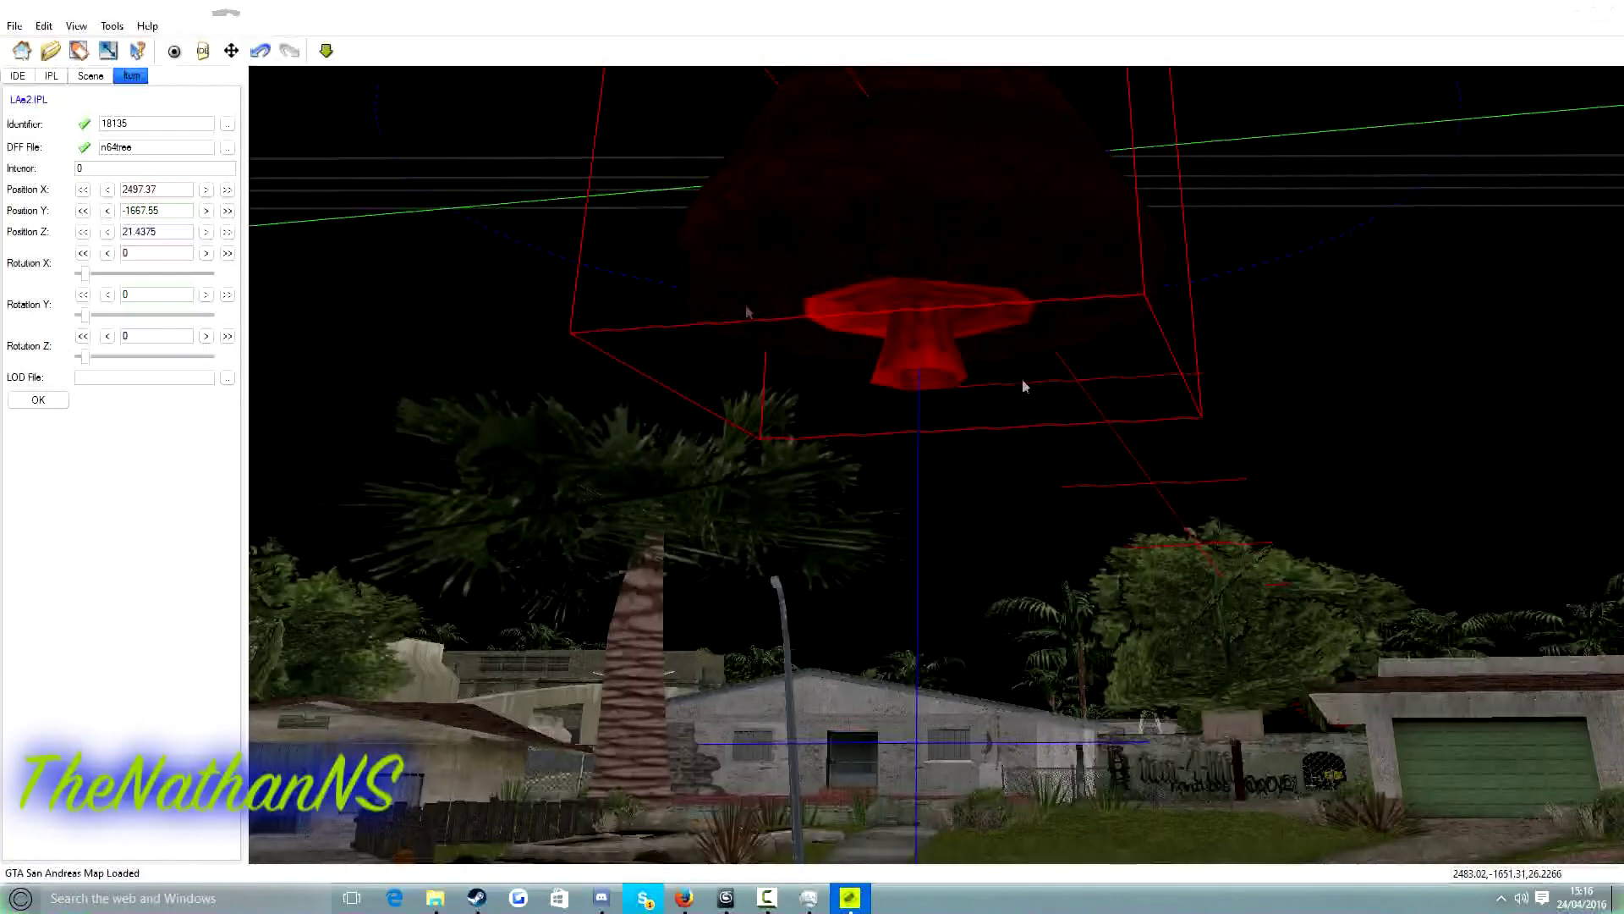
Lower the tree by 10 units, raise it slightly, and shift it along Y to -1668.35
left_click(83, 232)
right_click_drag(637, 423, 558, 487)
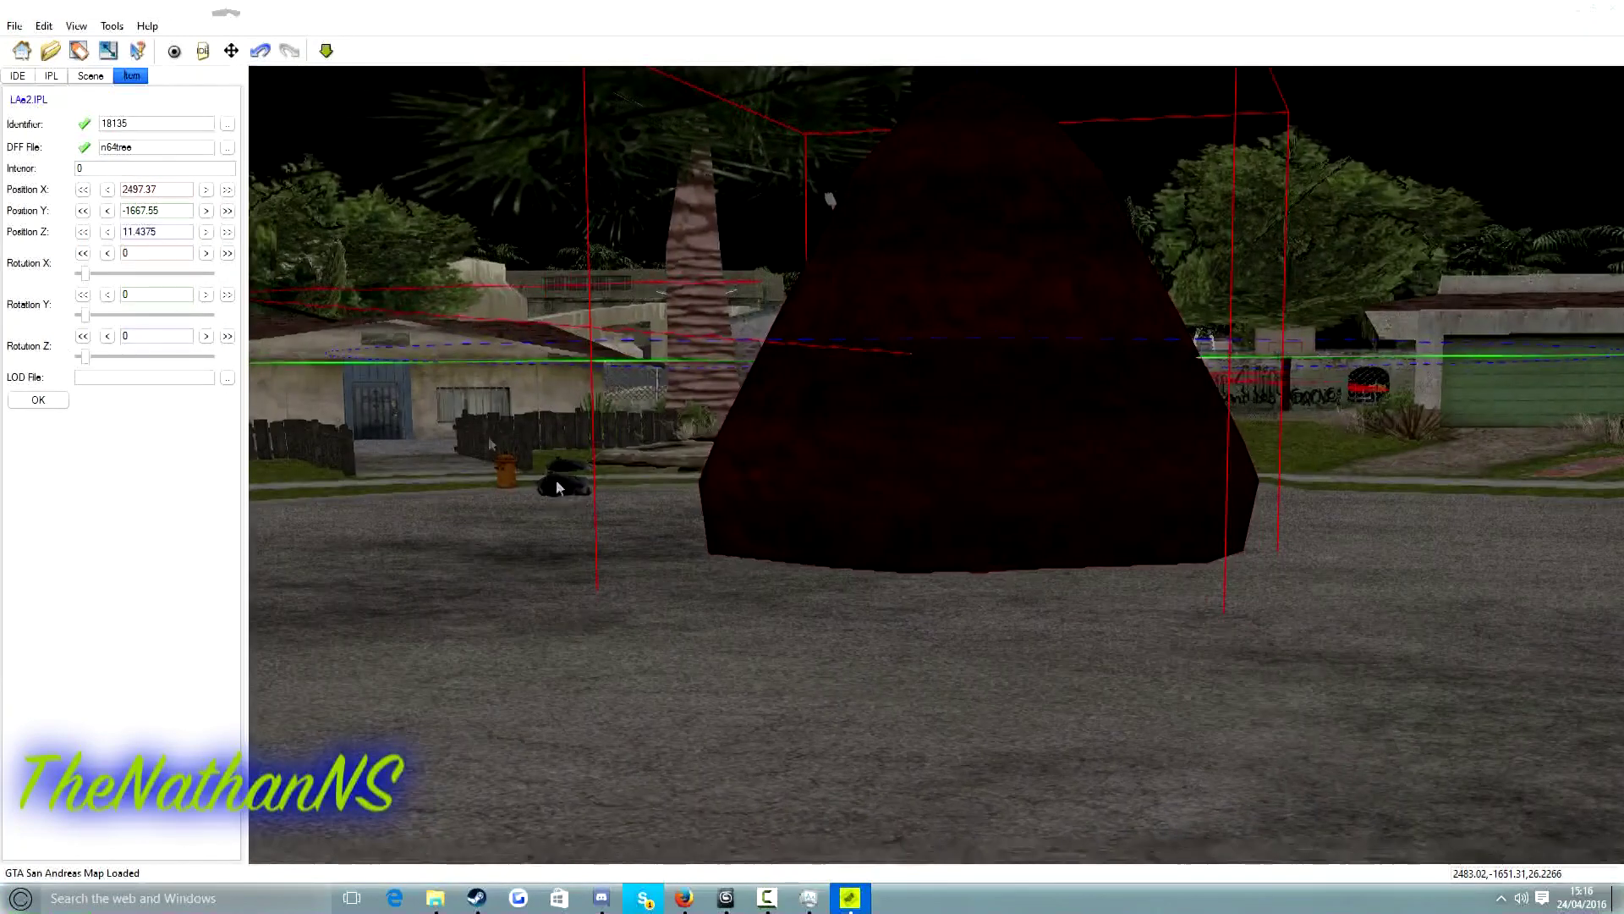
left_click(206, 232)
left_click(206, 232)
left_click(206, 231)
left_click(205, 232)
left_click(107, 211)
left_click(107, 210)
left_click(107, 211)
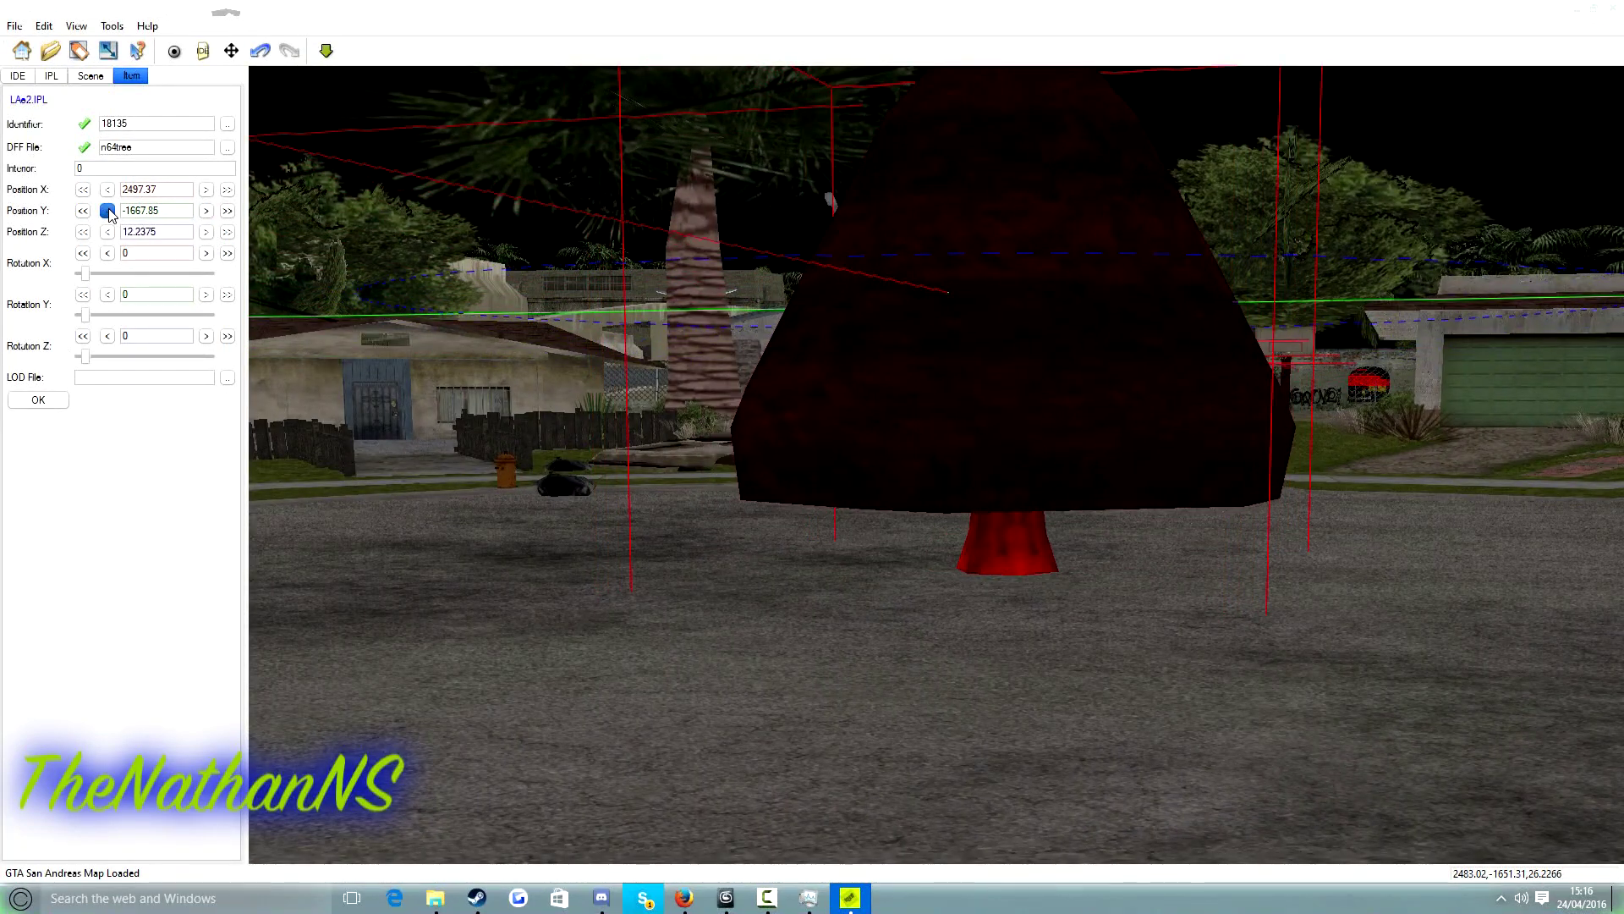
left_click(107, 211)
left_click(106, 210)
left_click(107, 210)
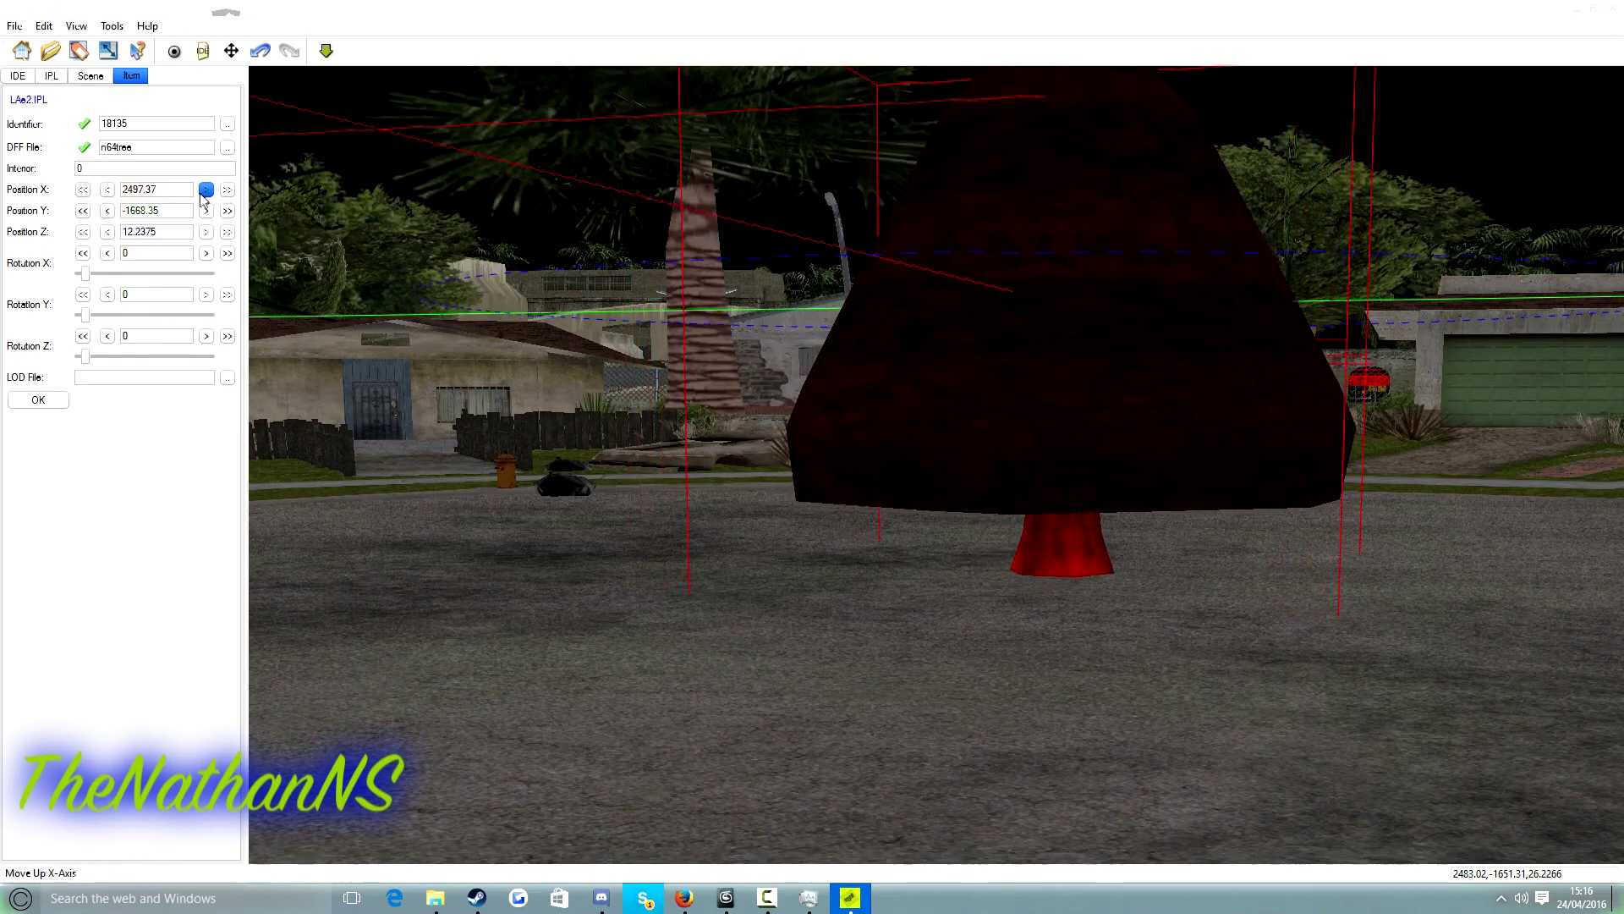
Nudge the tree along X until it settles at 2497.77
left_click(206, 190)
left_click(206, 190)
left_click(206, 190)
left_click(205, 189)
left_click(206, 189)
left_click(205, 190)
left_click(205, 190)
left_click(205, 189)
left_click(206, 190)
left_click(206, 189)
left_click(205, 190)
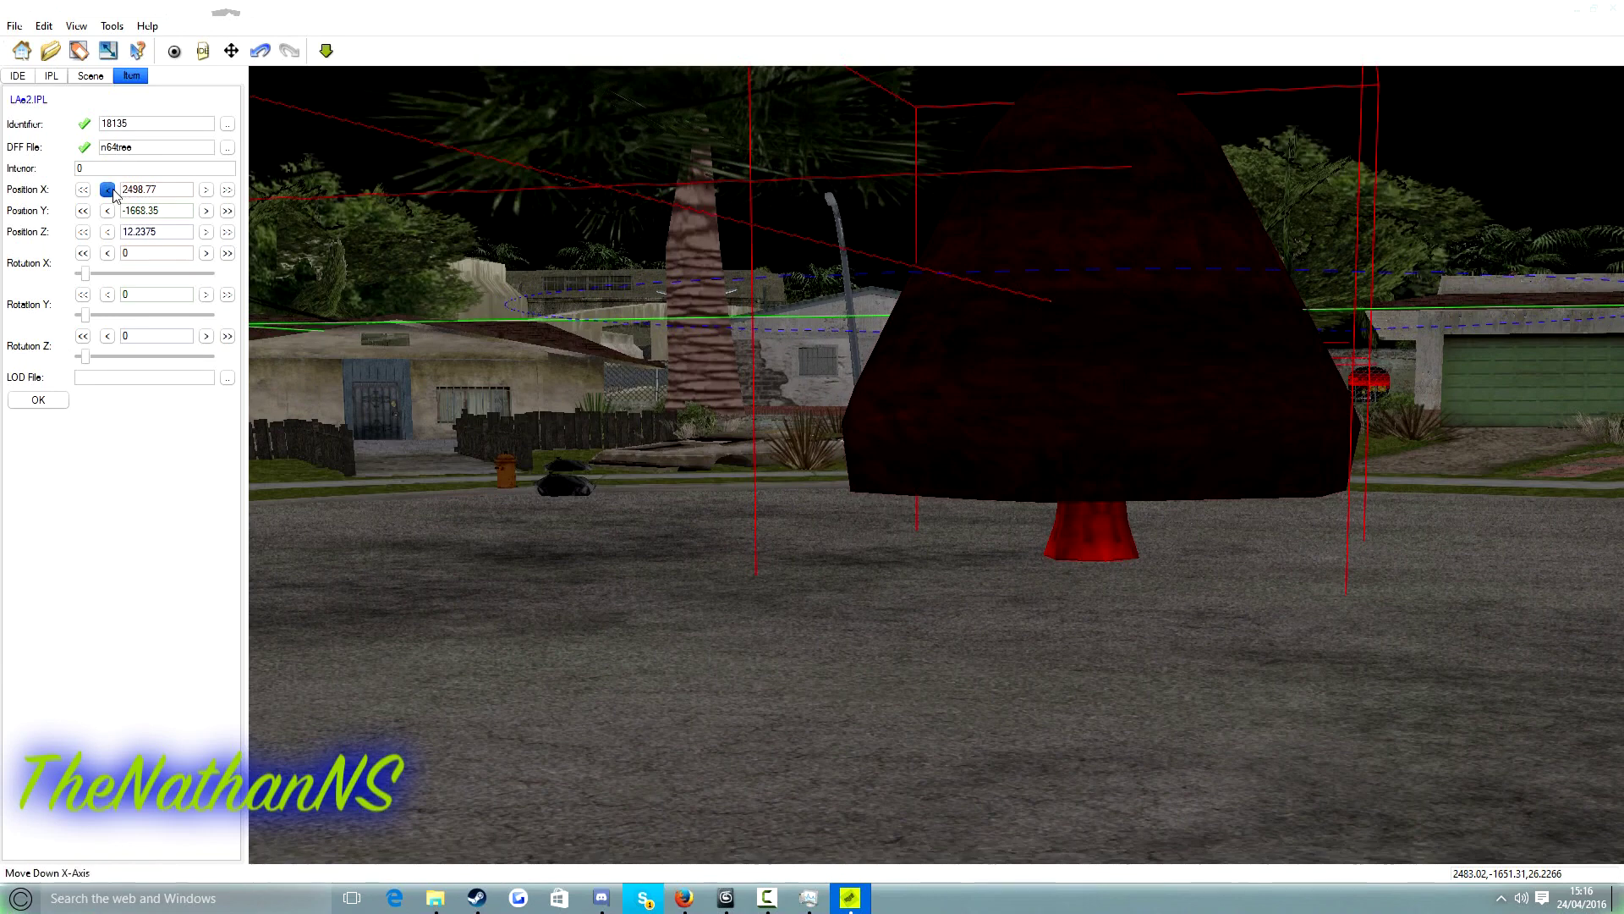
left_click(106, 189)
left_click(107, 189)
left_click(107, 189)
left_click(107, 190)
left_click(106, 189)
left_click(107, 190)
left_click(106, 190)
Fine-tune the tree's height to Z 12.3375 so its trunk rests on the road
mouse_move(761, 423)
right_mouse_down()
mouse_move(788, 499)
mouse_move(783, 468)
mouse_move(761, 479)
mouse_move(749, 425)
mouse_move(749, 438)
right_mouse_up()
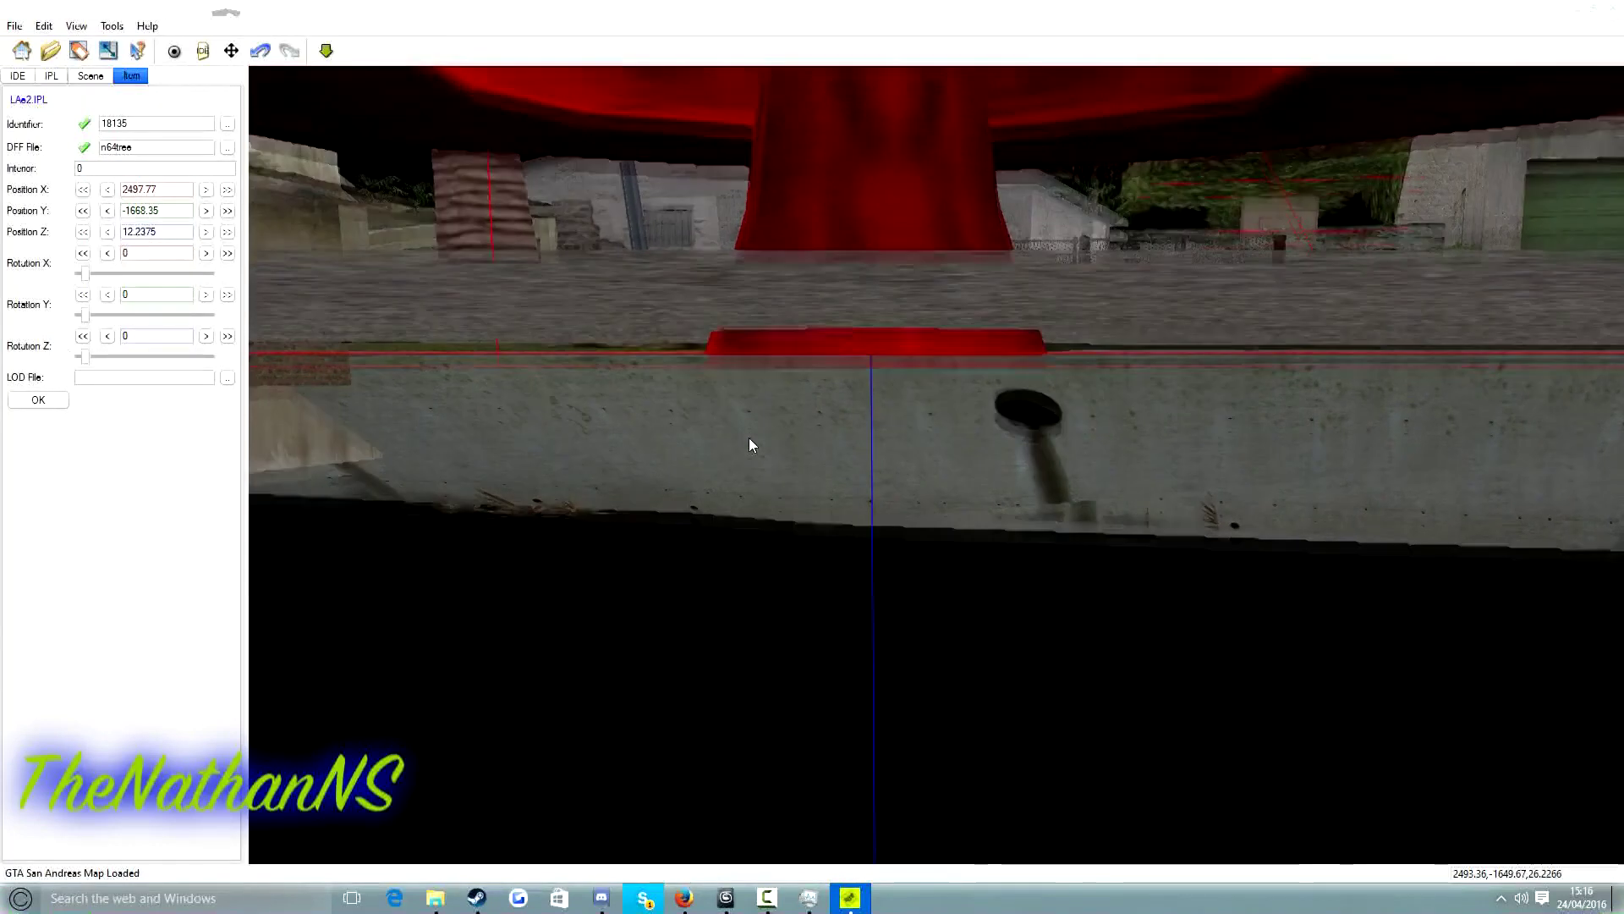
left_click(205, 232)
left_click(207, 233)
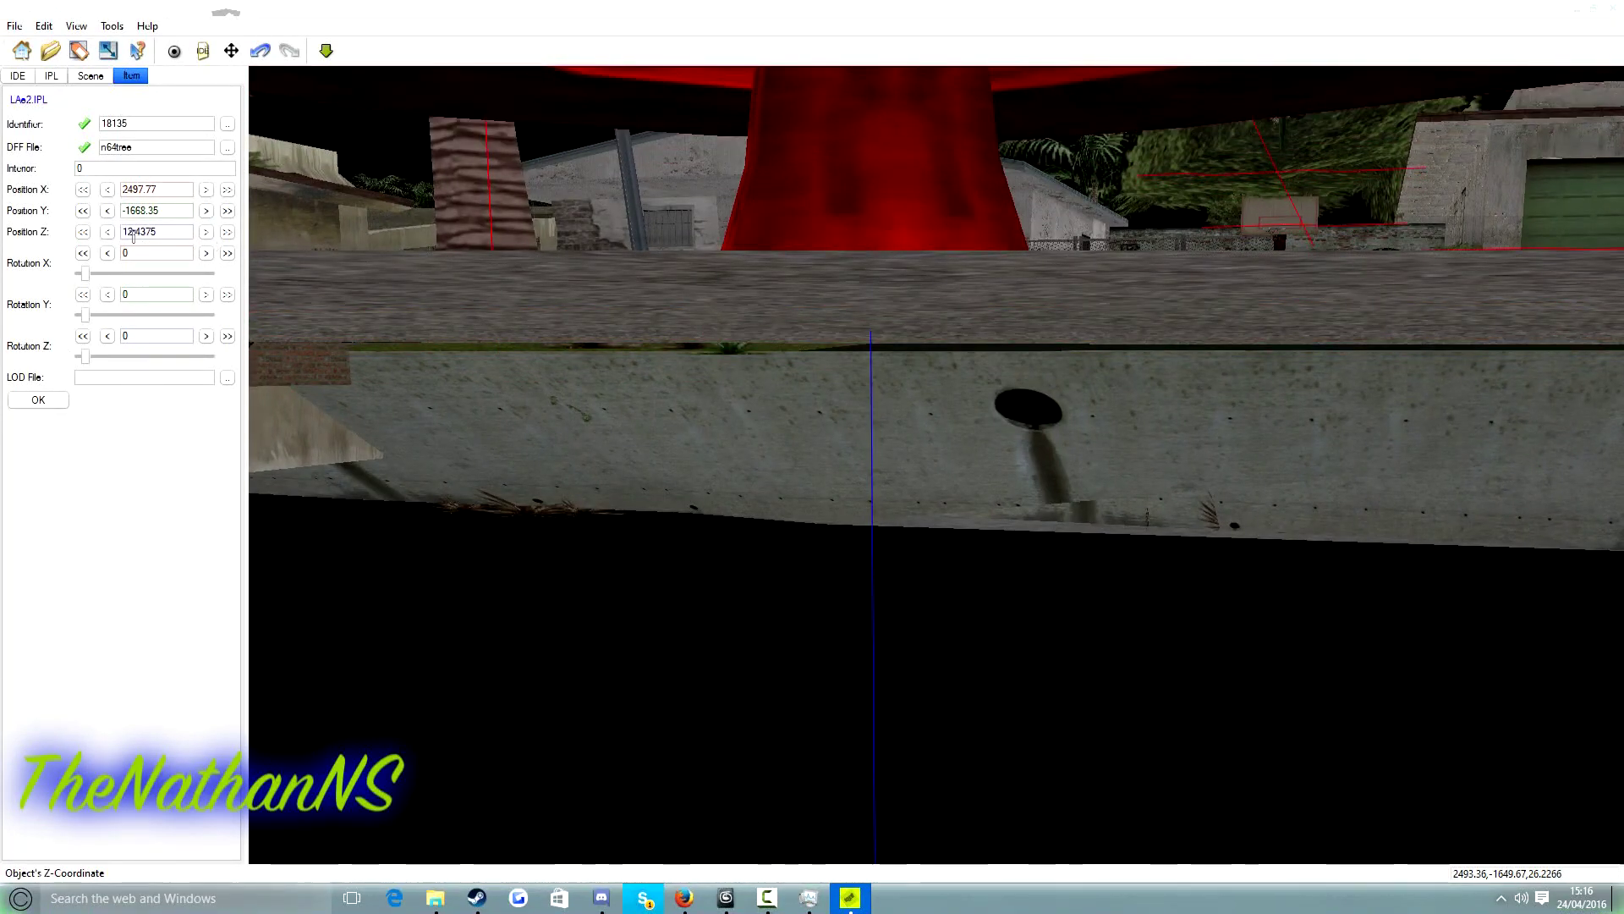
mouse_move(778, 257)
right_mouse_down()
mouse_move(780, 338)
mouse_move(780, 264)
right_mouse_up()
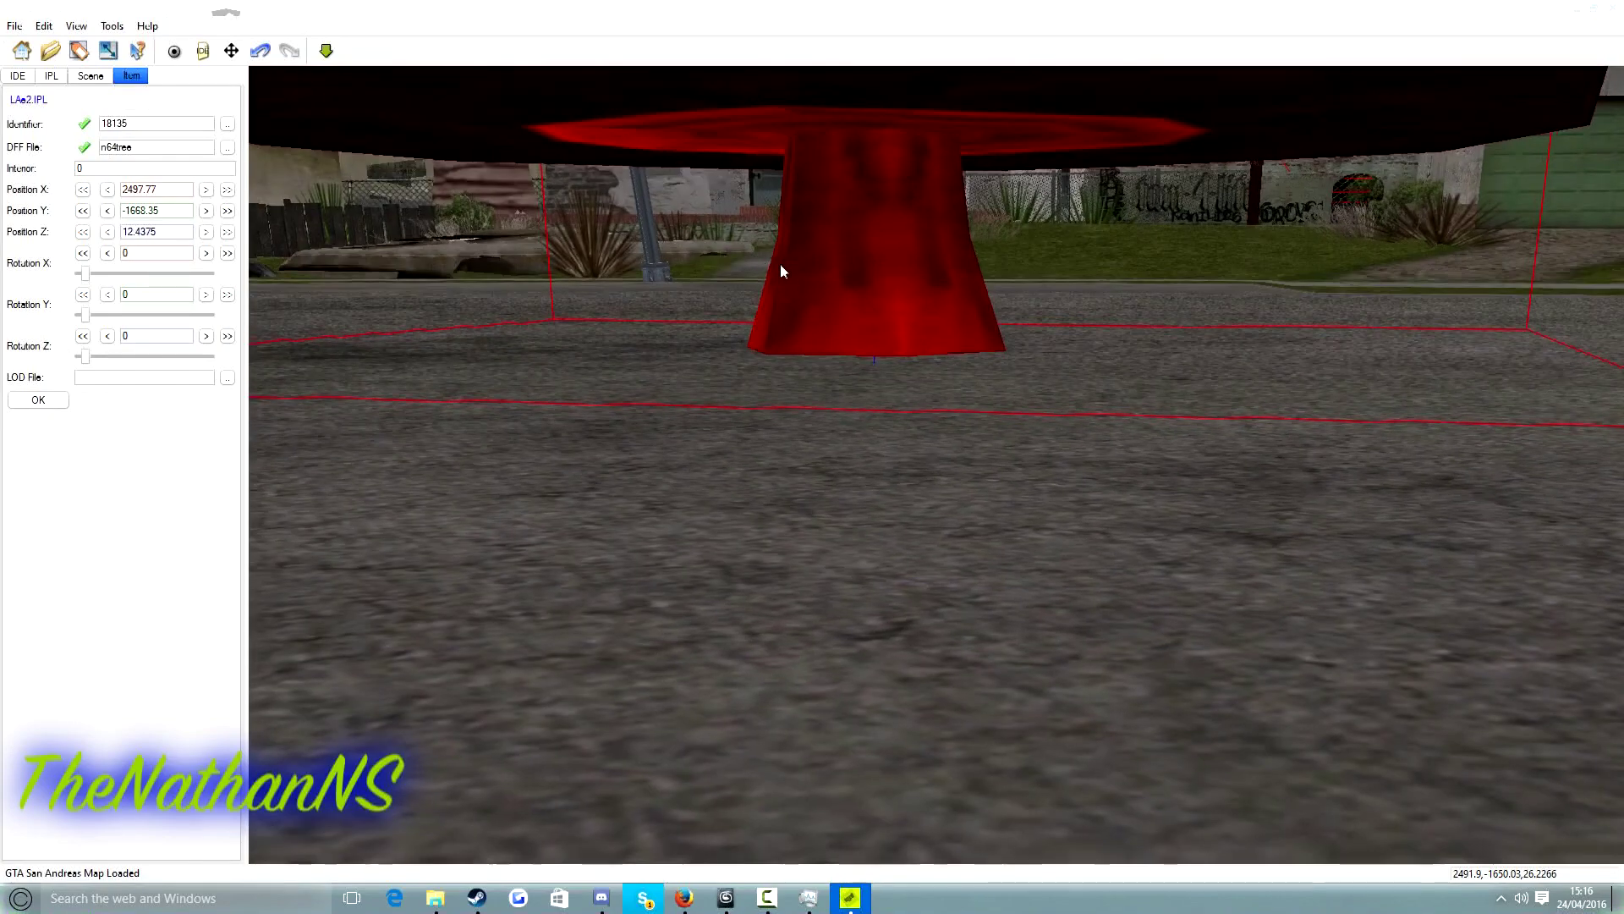
left_click(108, 233)
right_click_drag(591, 299, 753, 267)
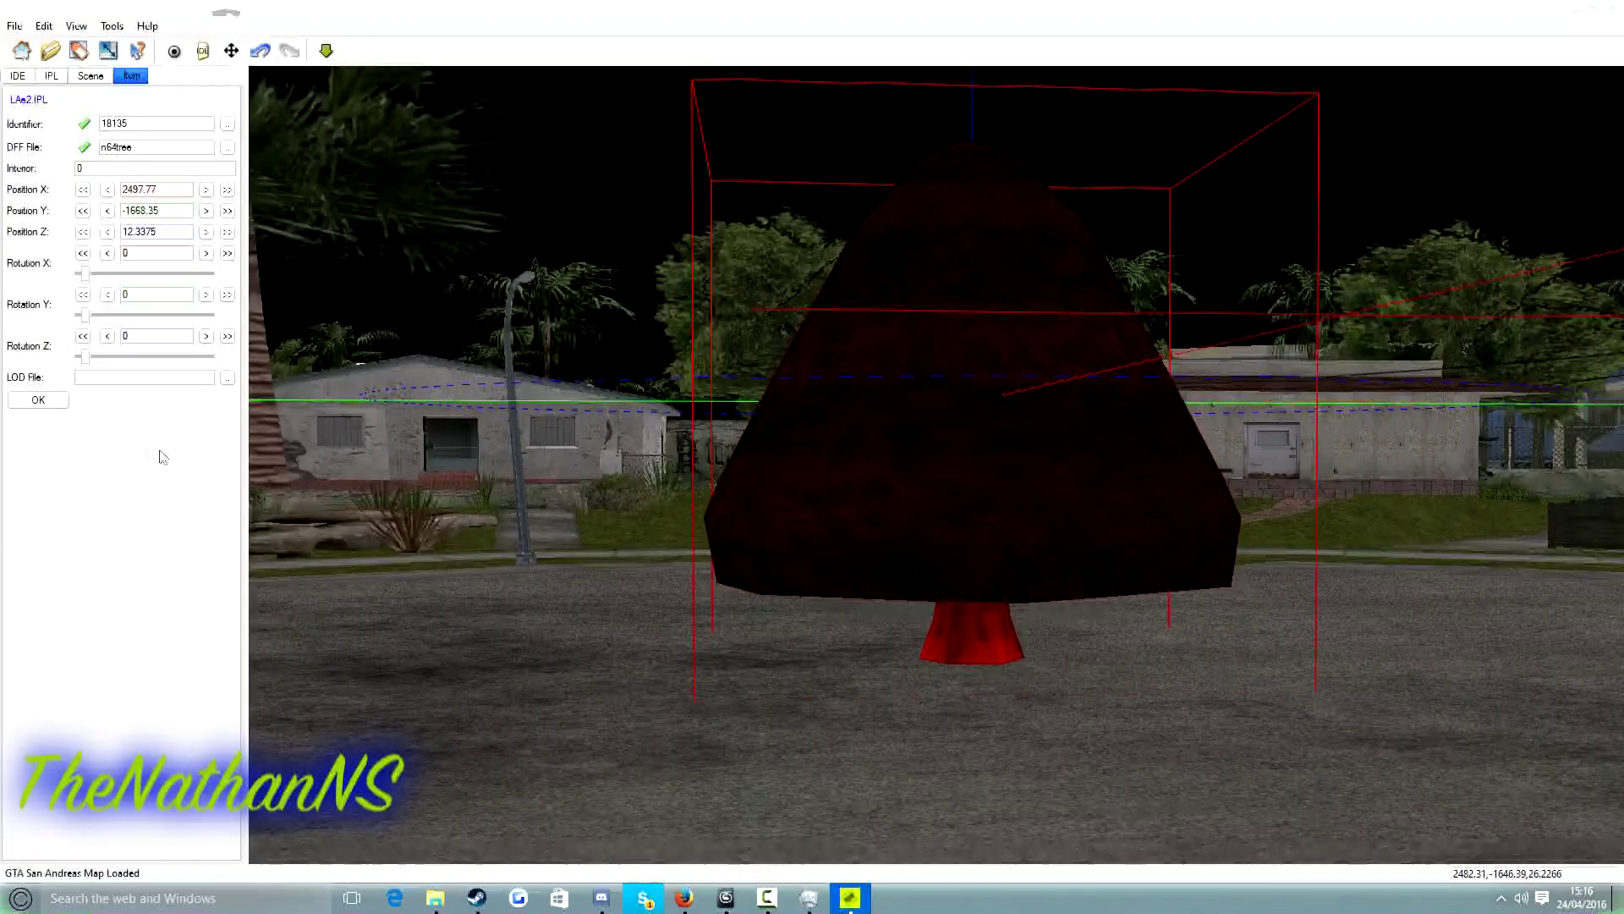
Apply the tree's position, save the map changes, and restore MEd to a smaller window
left_click(38, 401)
right_click_drag(765, 546, 809, 558)
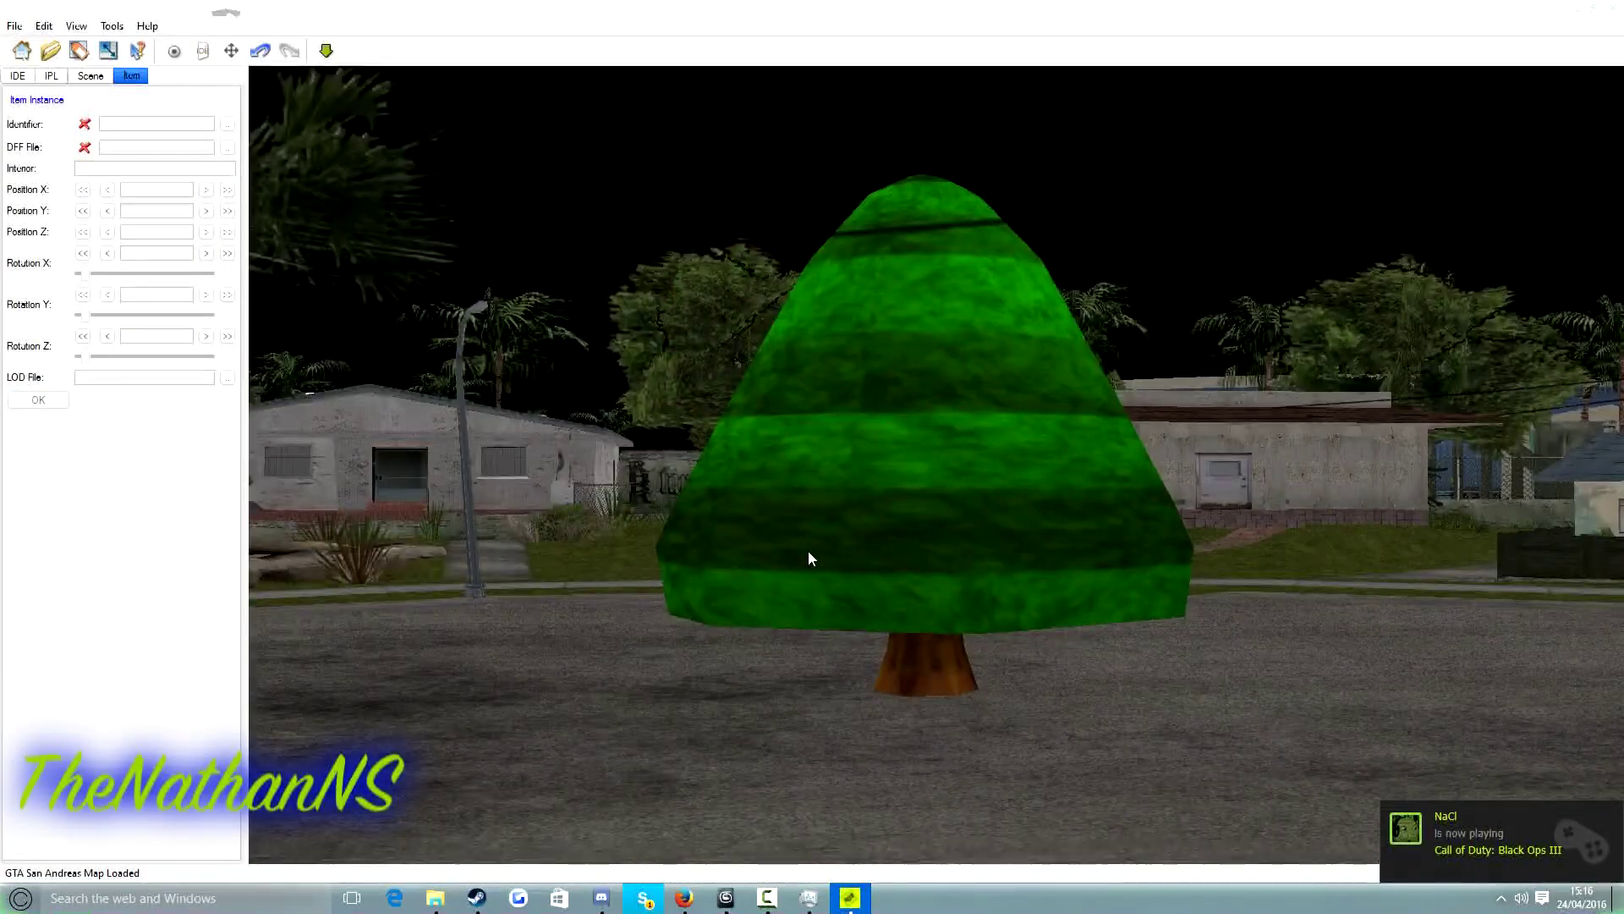
left_click(14, 26)
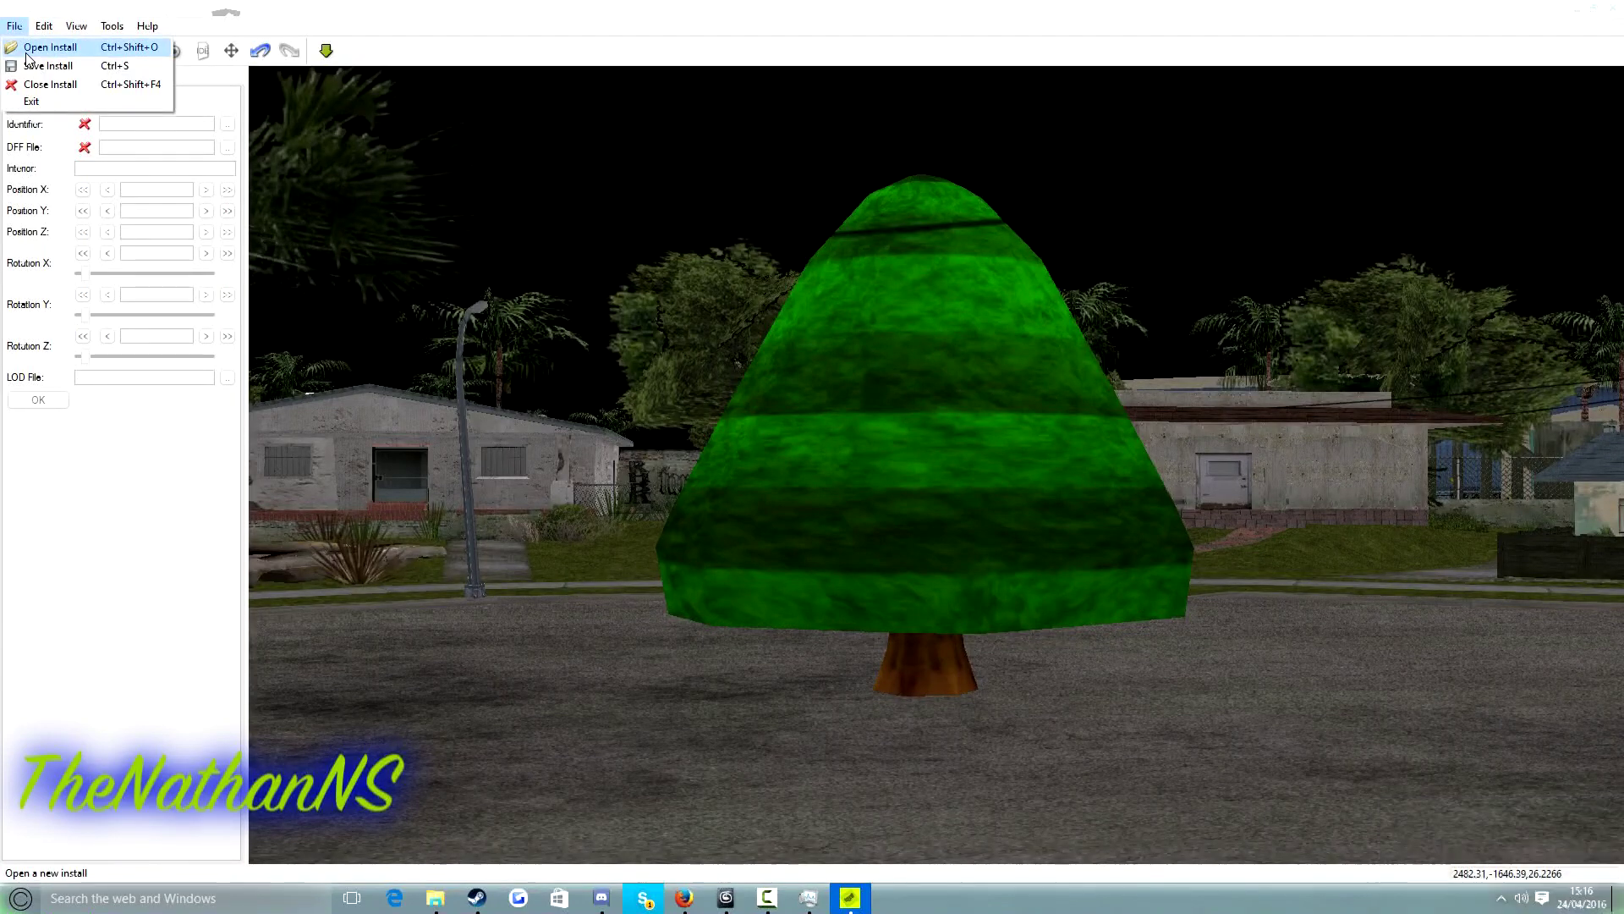
left_click(35, 68)
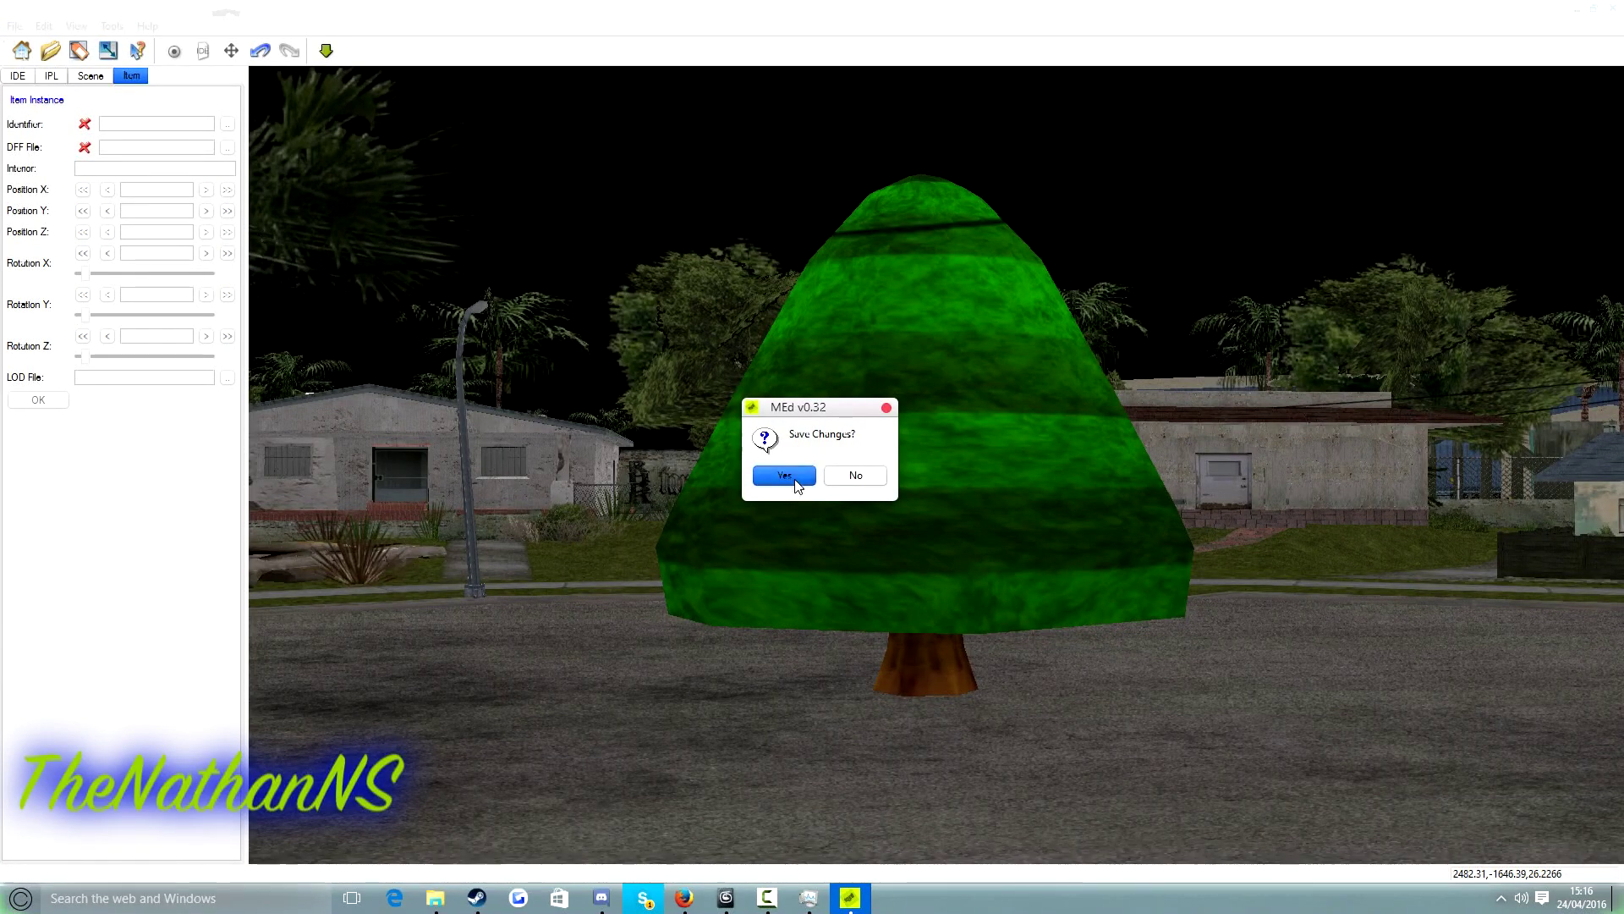
left_click(767, 468)
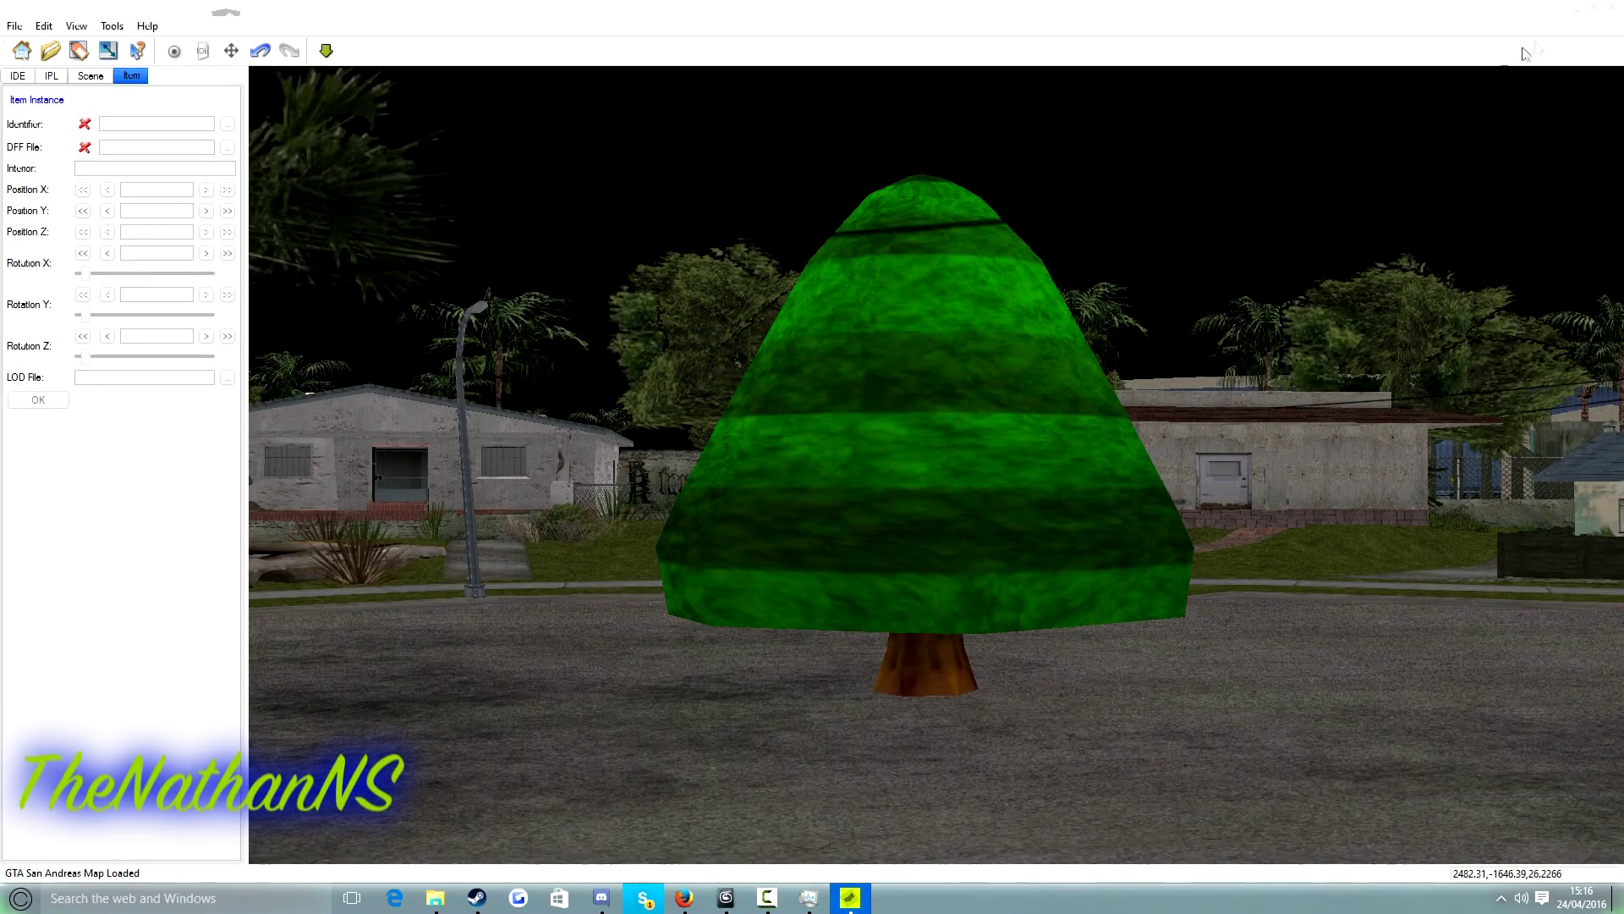
left_click_drag(1617, 13, 1176, 124)
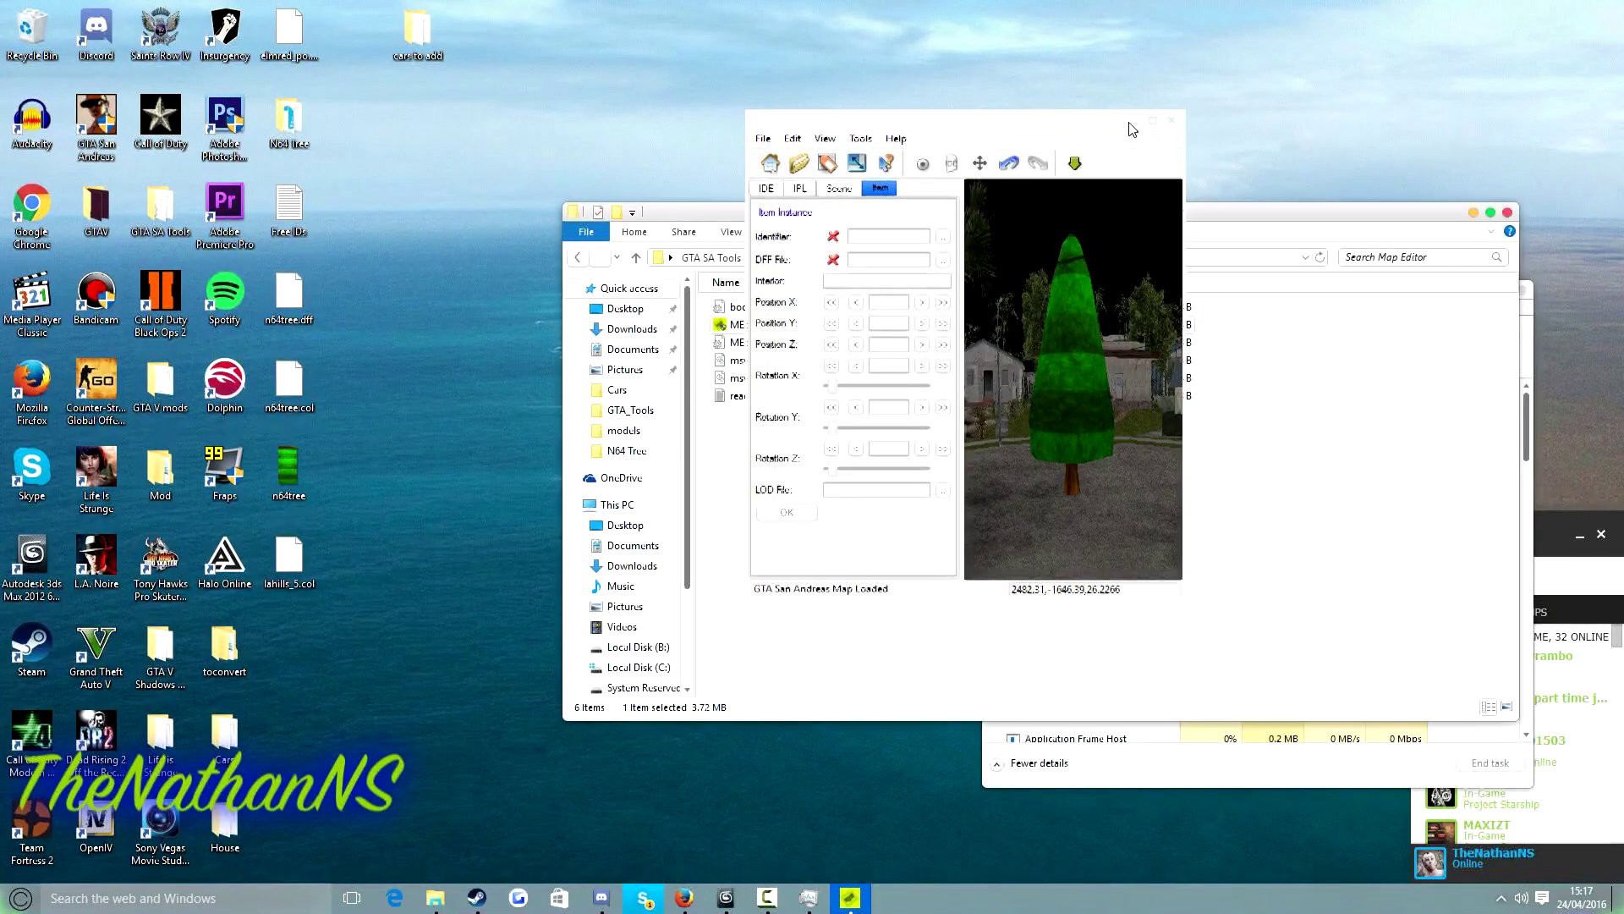
Minimize MEd, browse Standalone Games > GTA SA > data > maps > LA, and open LAe2 in Notepad
left_click(1132, 125)
left_click_drag(1011, 214, 1048, 182)
key("super+r")
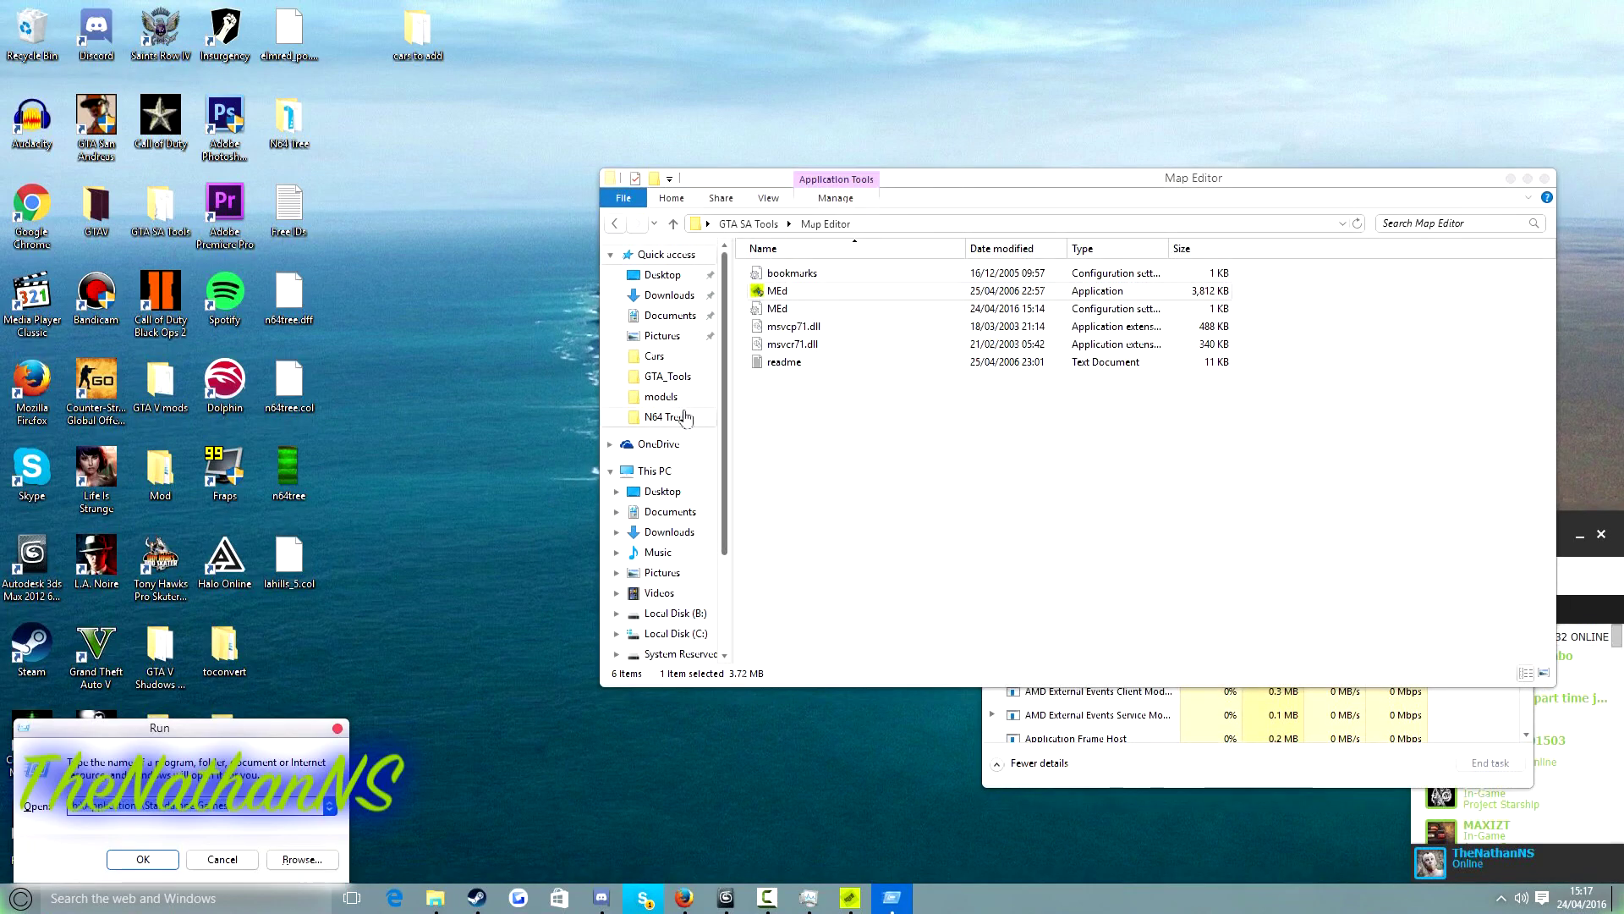
key("Return")
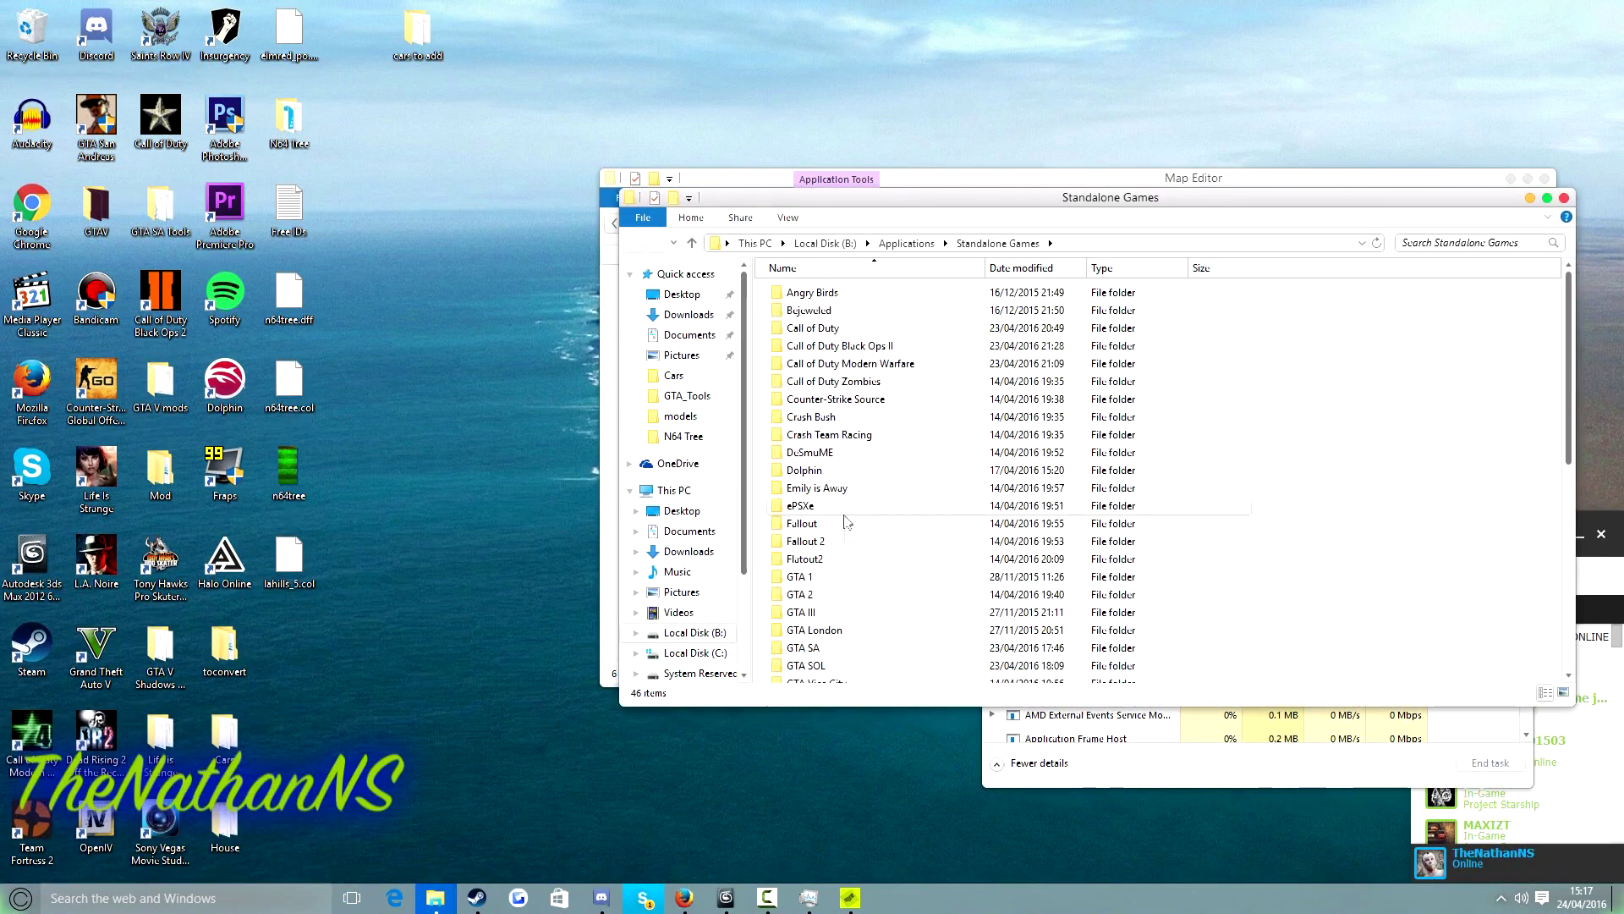
scroll(829, 569, "down", 1)
double_click(819, 602)
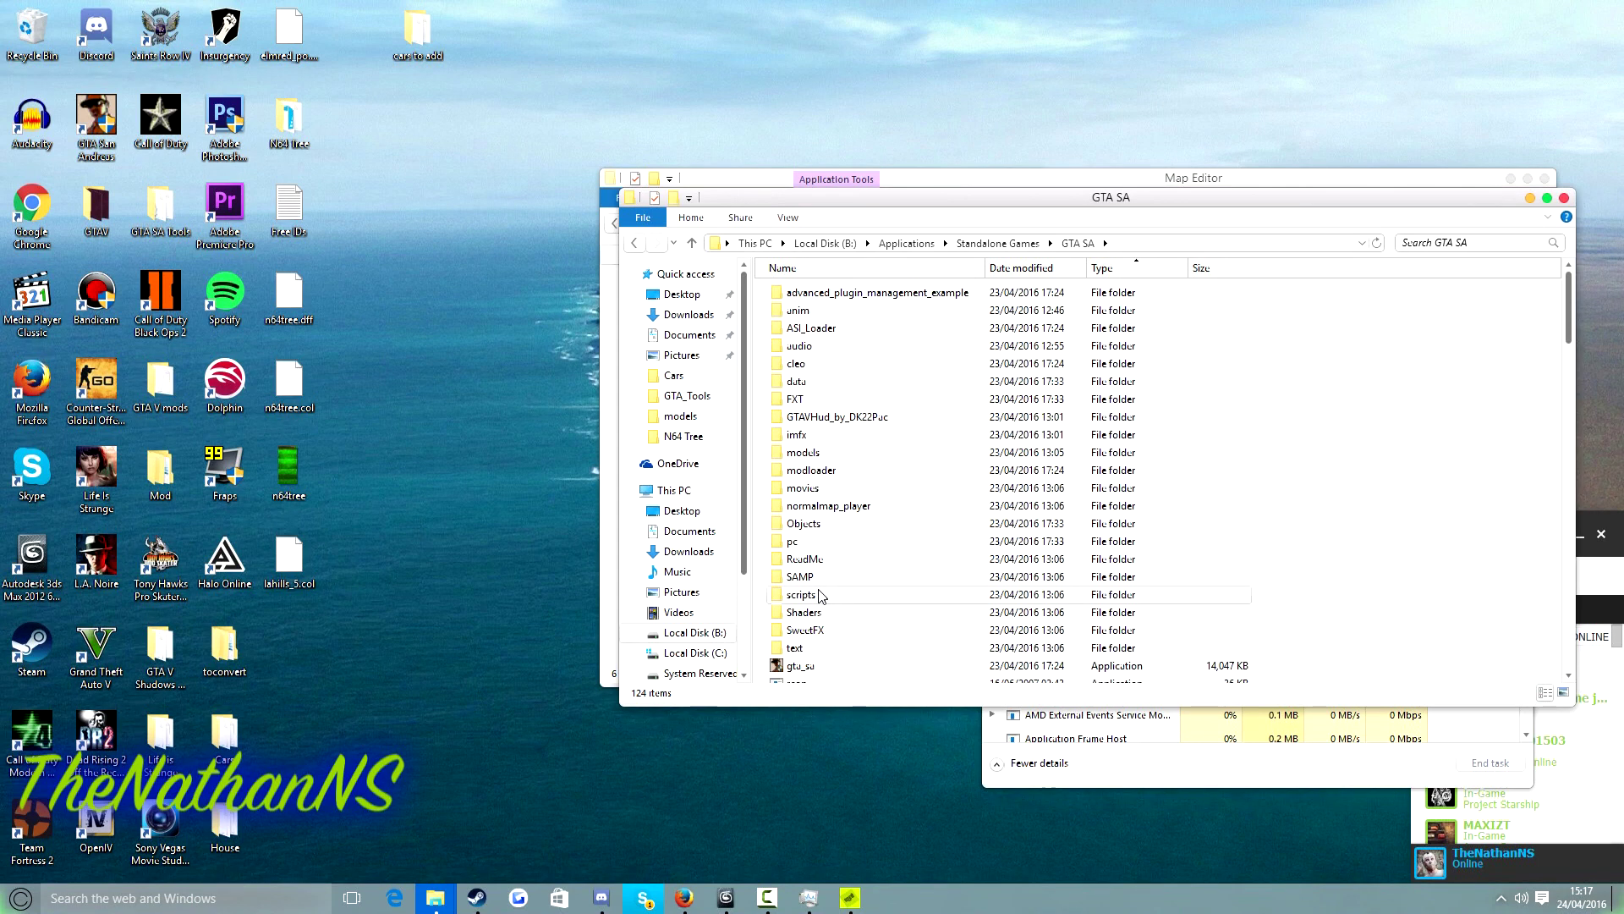
double_click(814, 382)
double_click(808, 329)
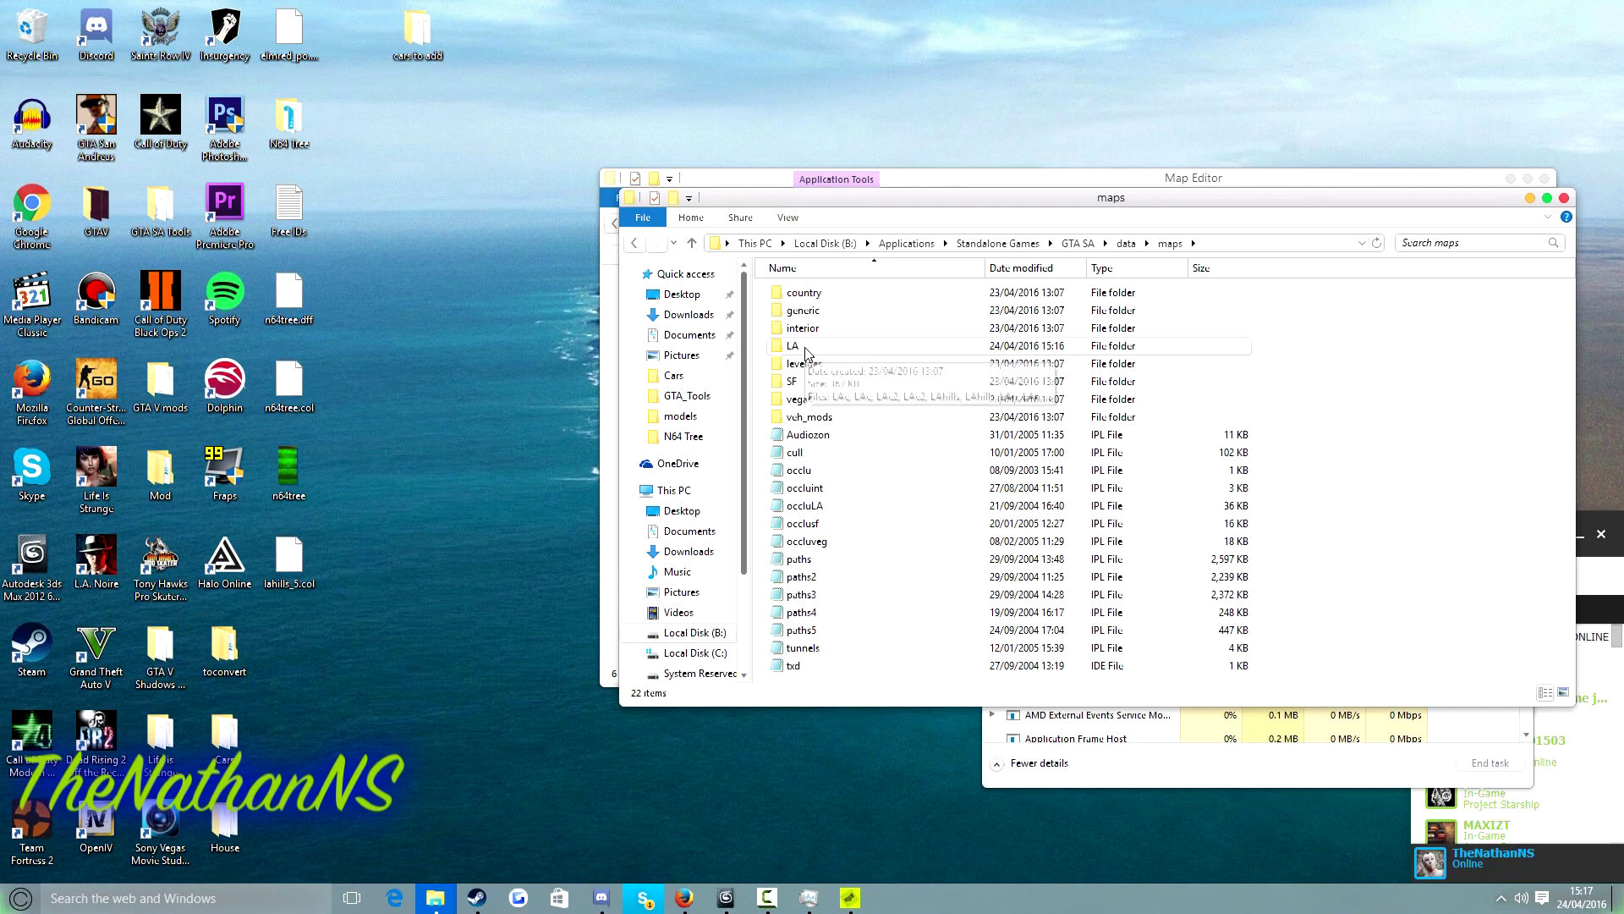
double_click(805, 348)
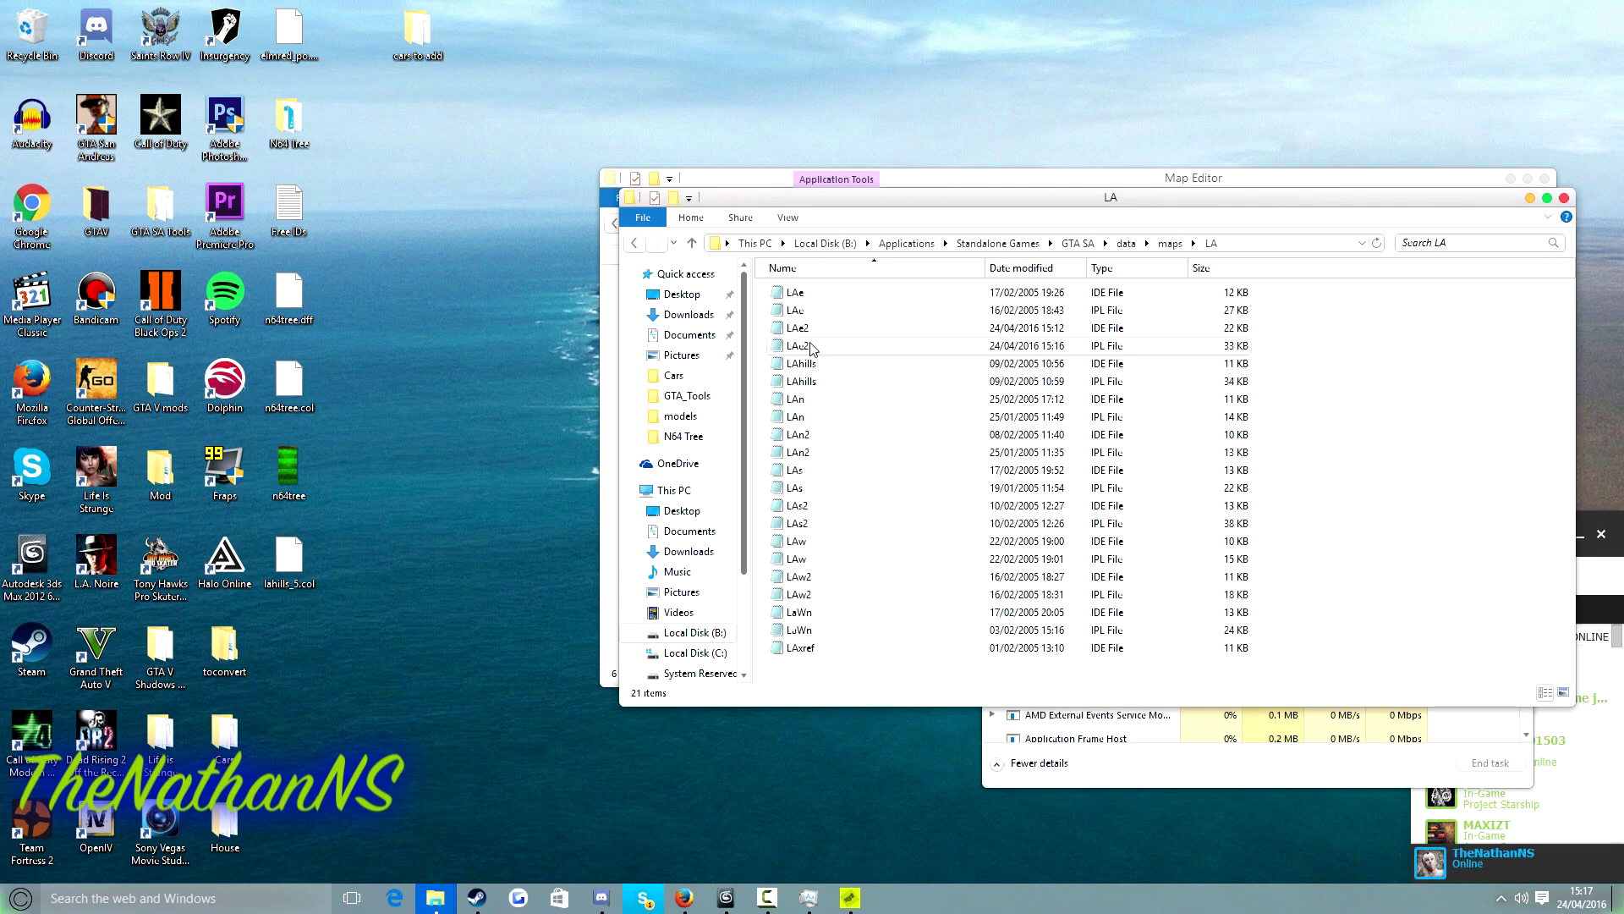
double_click(807, 347)
scroll(1286, 284, "down", 1)
left_click_drag(1330, 258, 1313, 723)
Highlight the 18135, n64tree placement line near the end of LAe2.IPL
left_click_drag(630, 517, 36, 519)
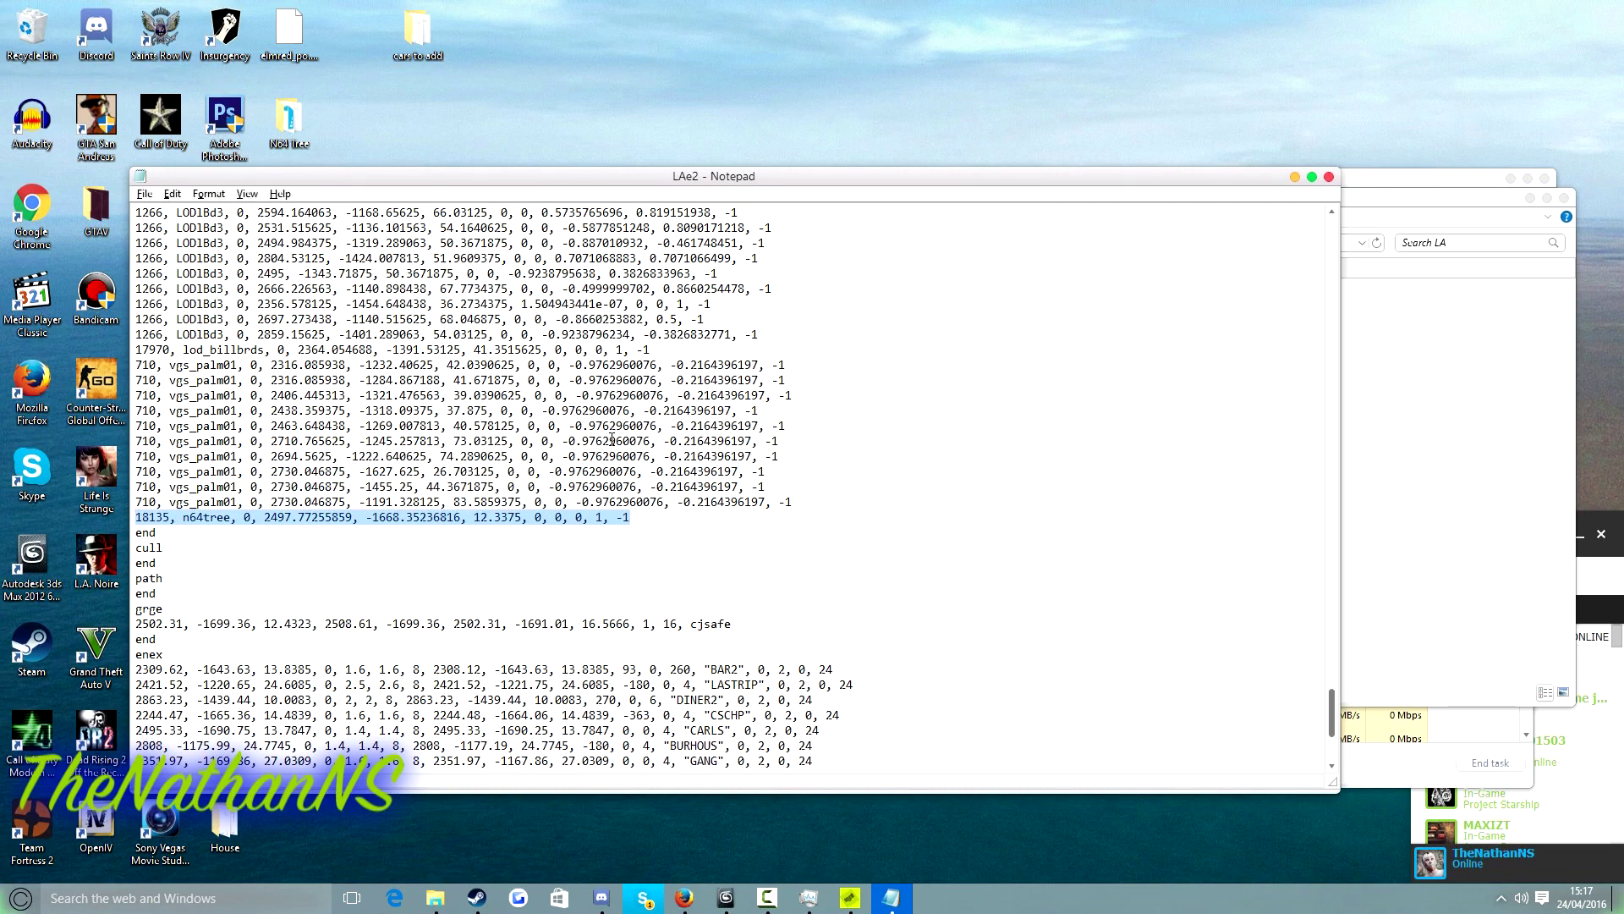
Close the LAe2 text file and move the LA folder window aside
left_click(1329, 178)
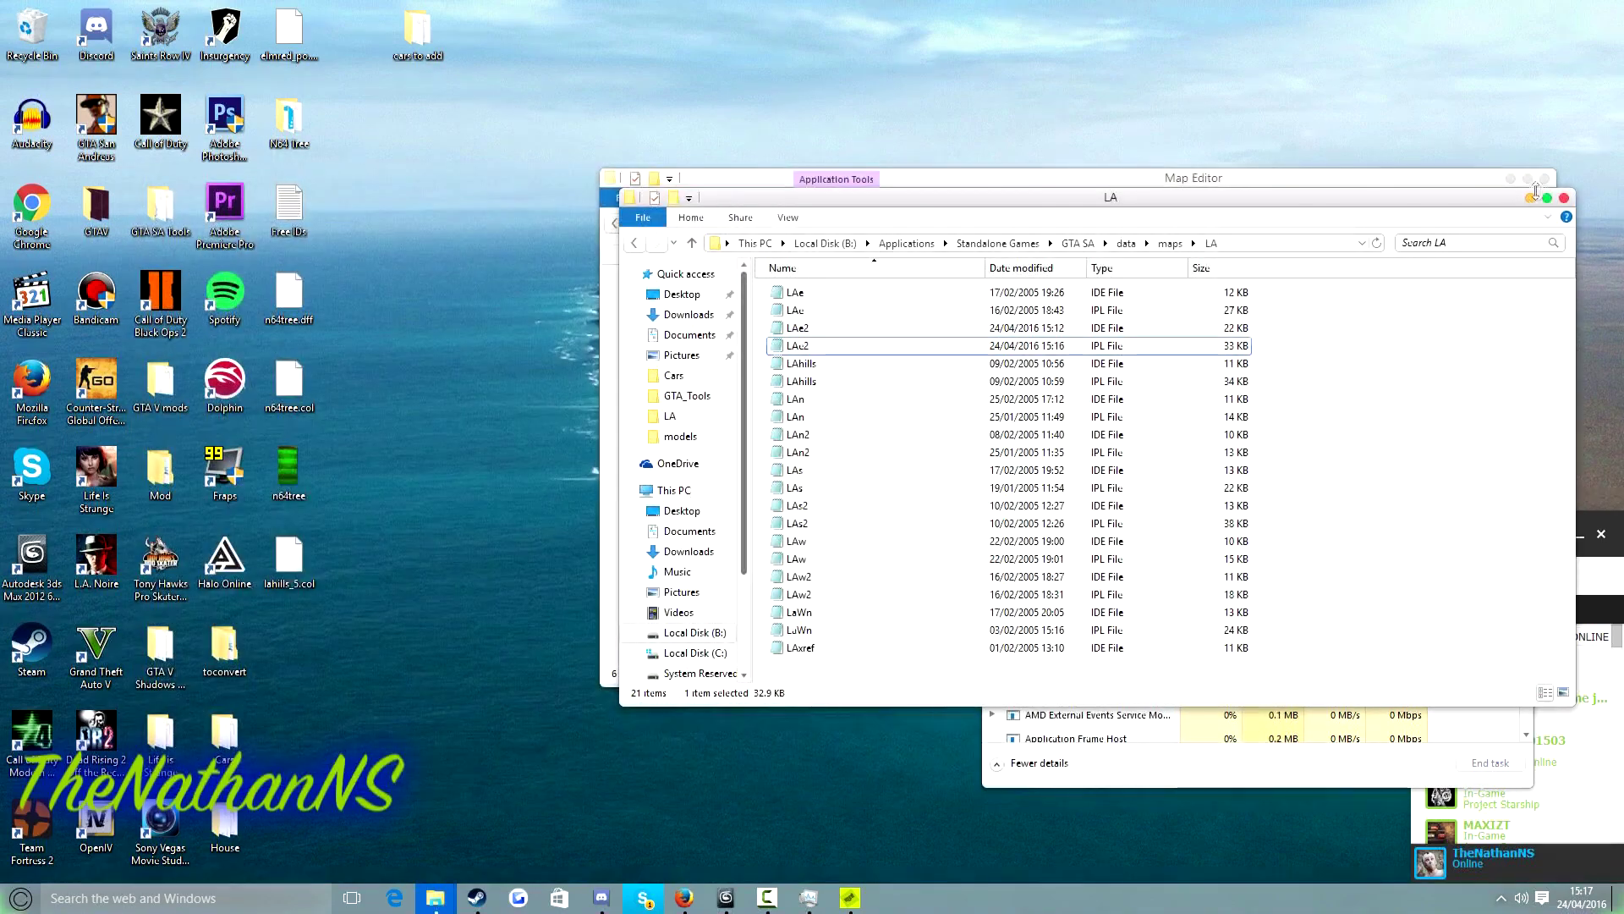
left_click_drag(1488, 204, 1362, 190)
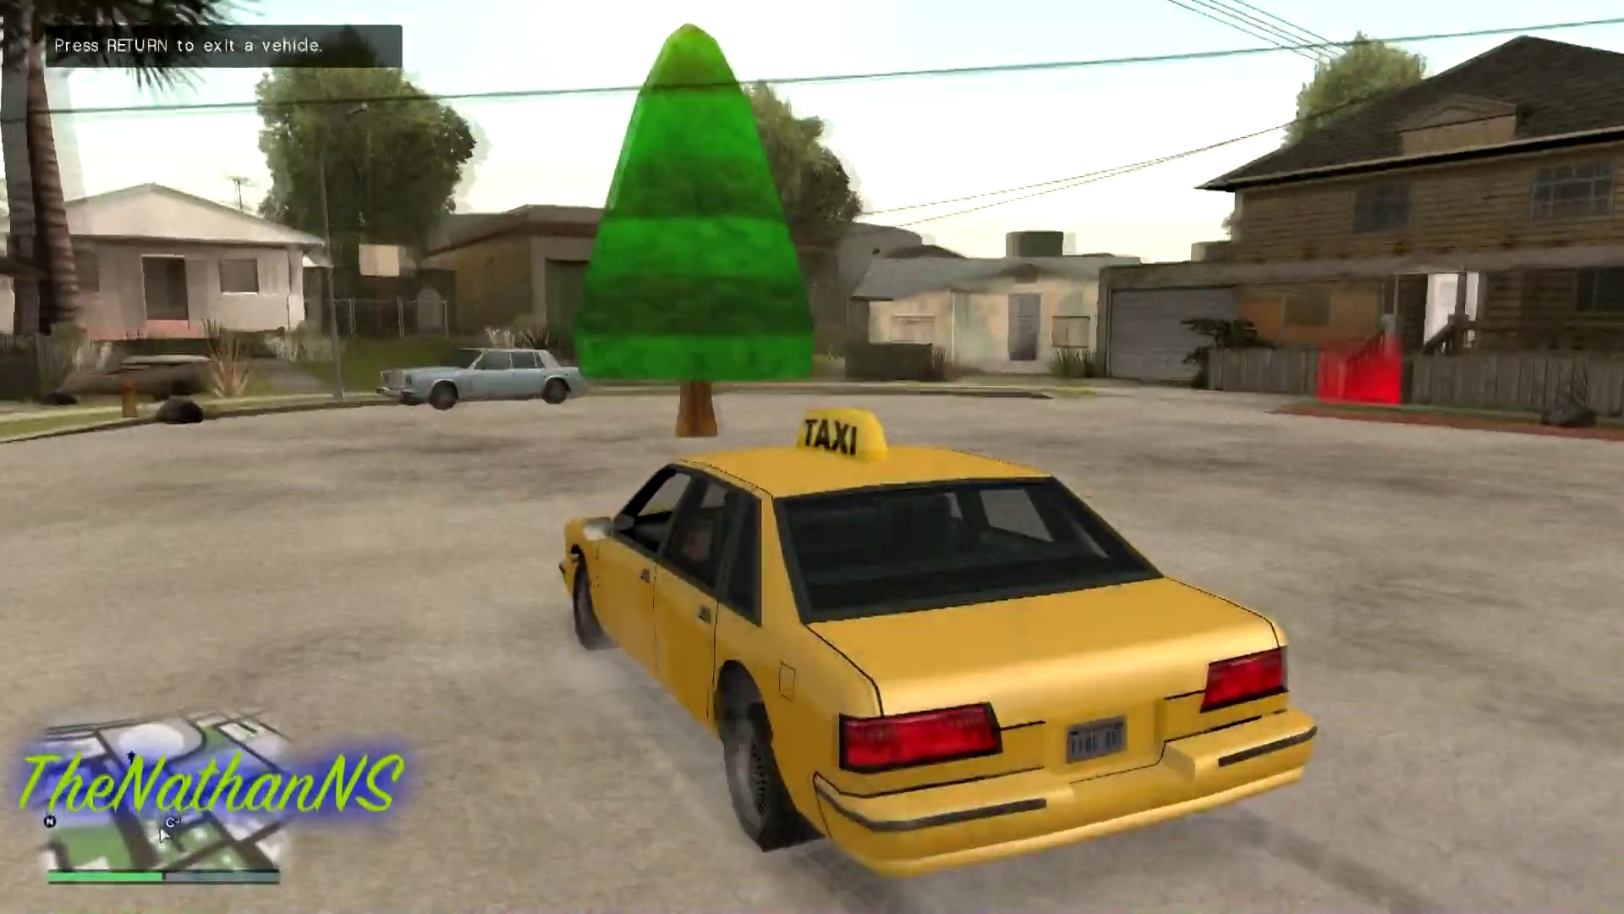
Get out of the taxi and run around the green n64tree to look up at it
key("Return")
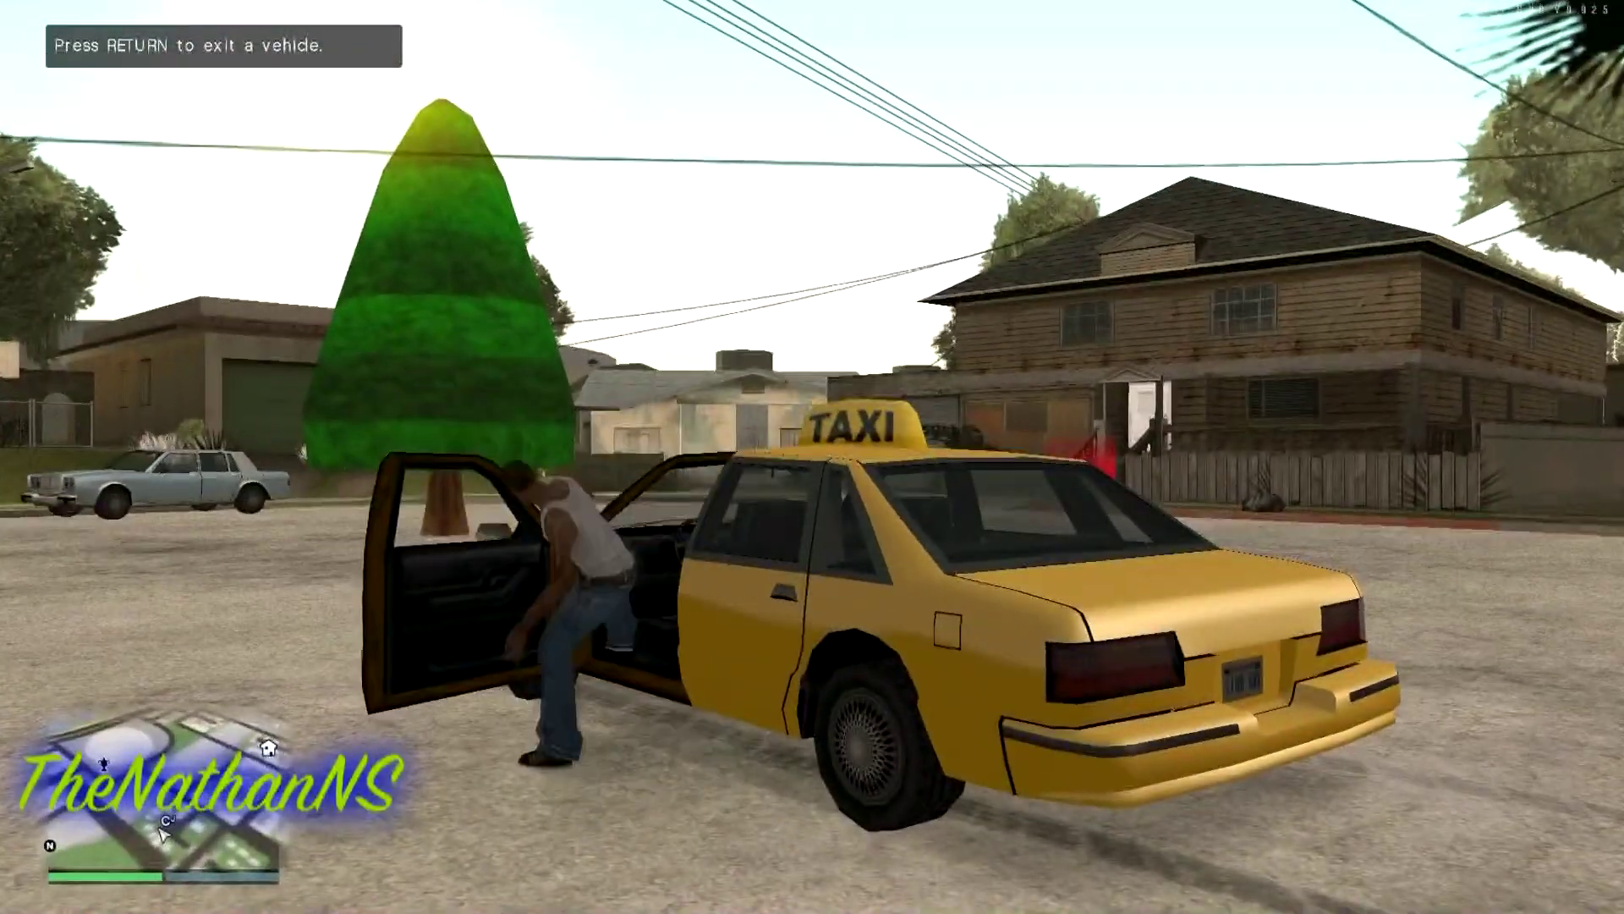
key("w")
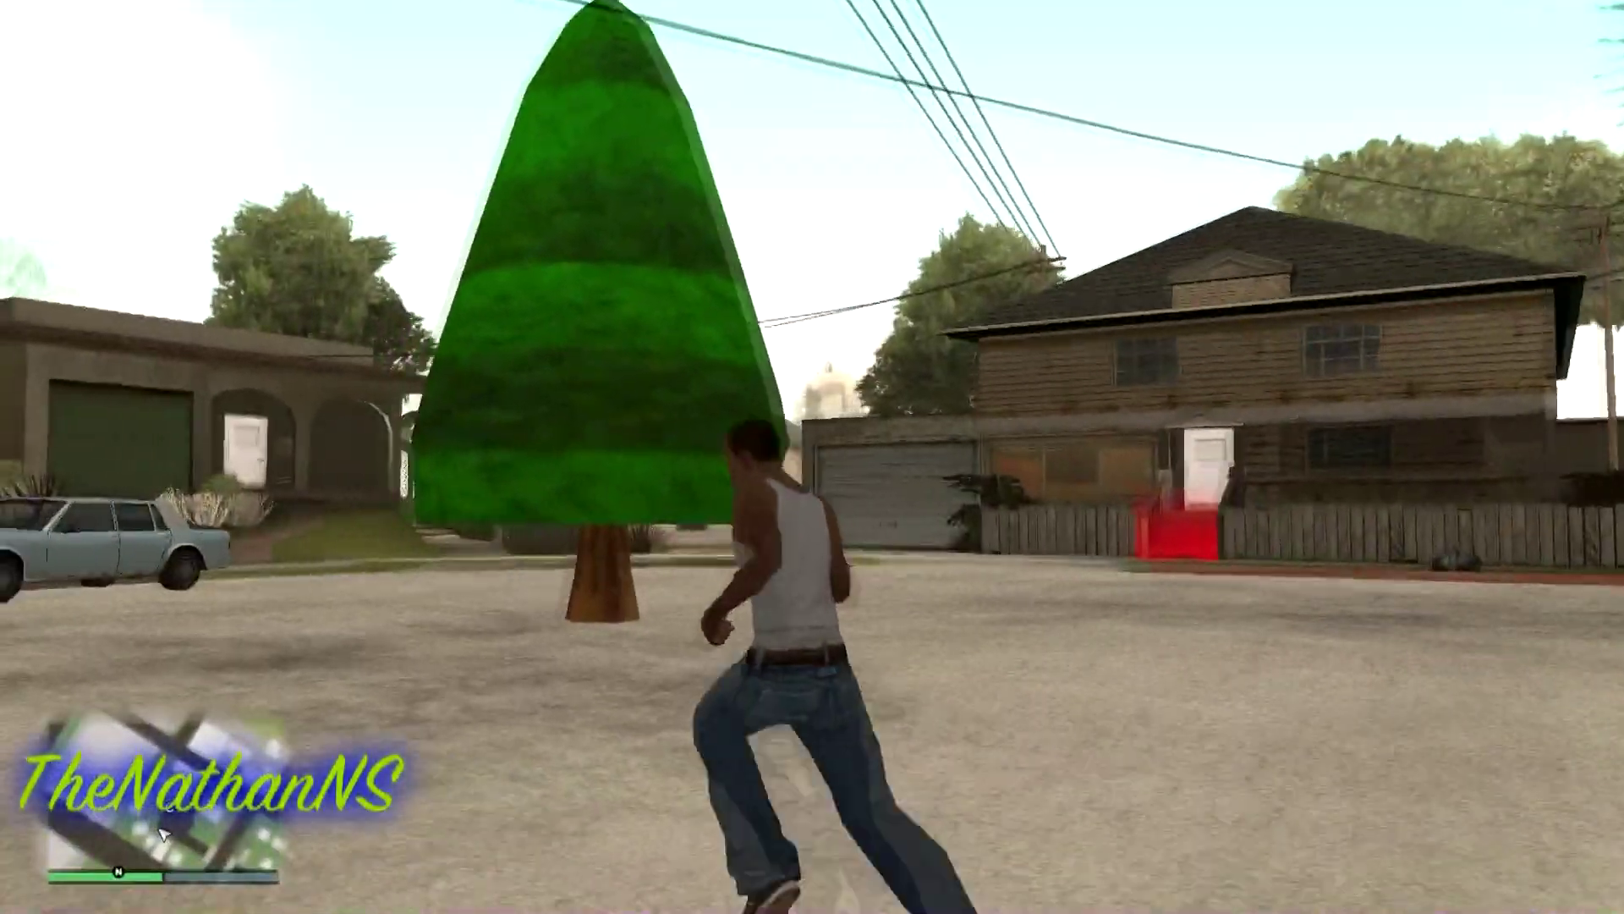
key("w")
key("w")
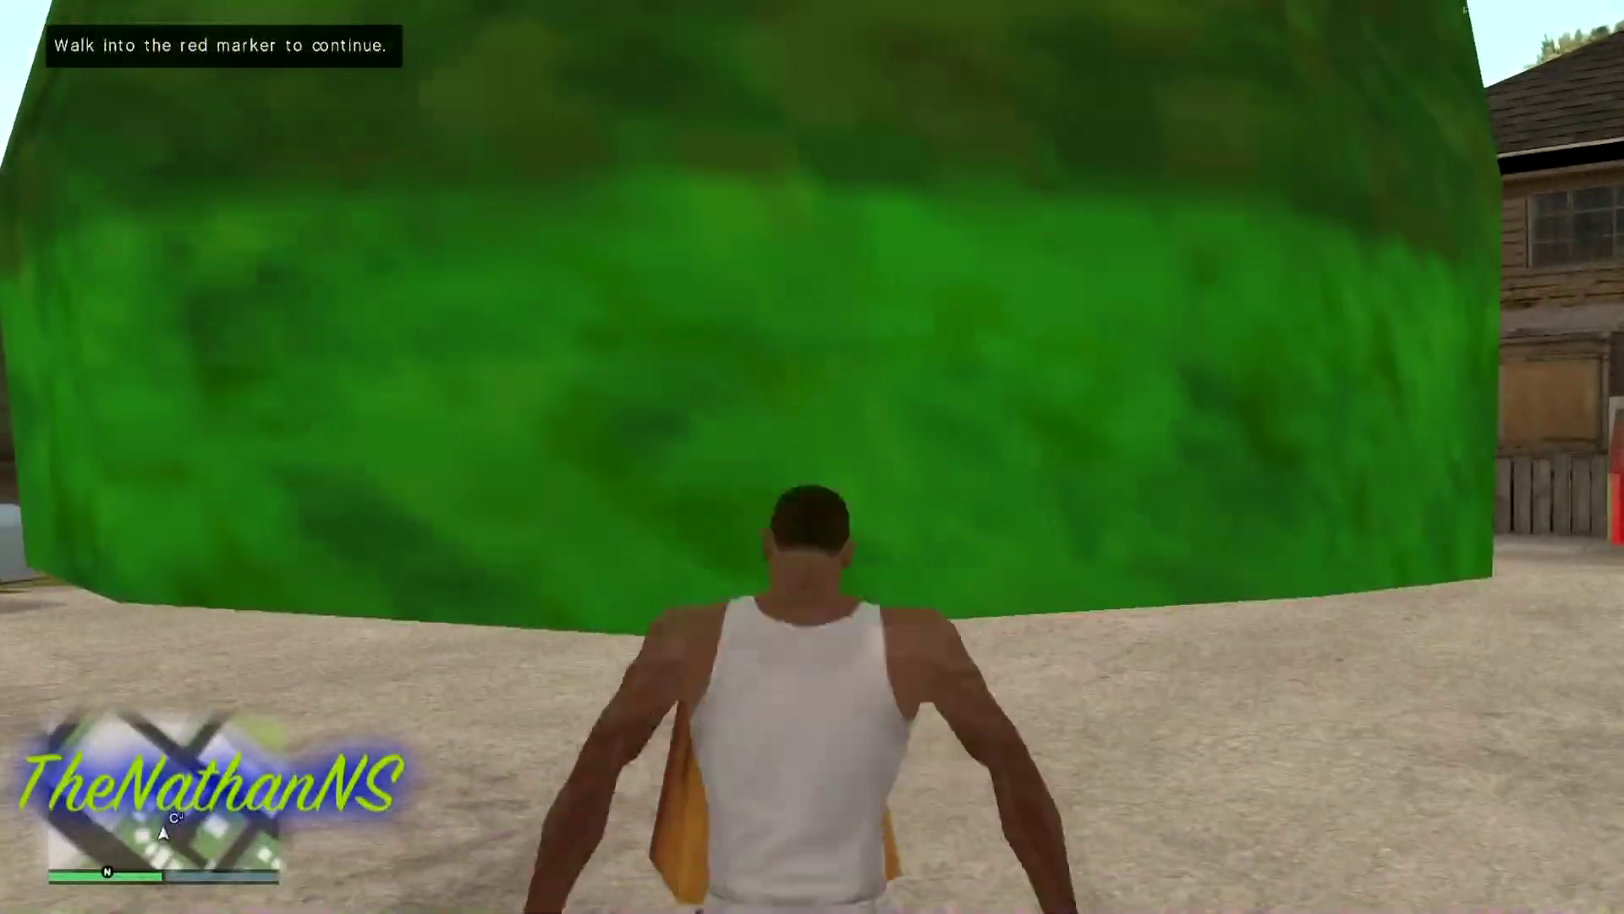
key("w")
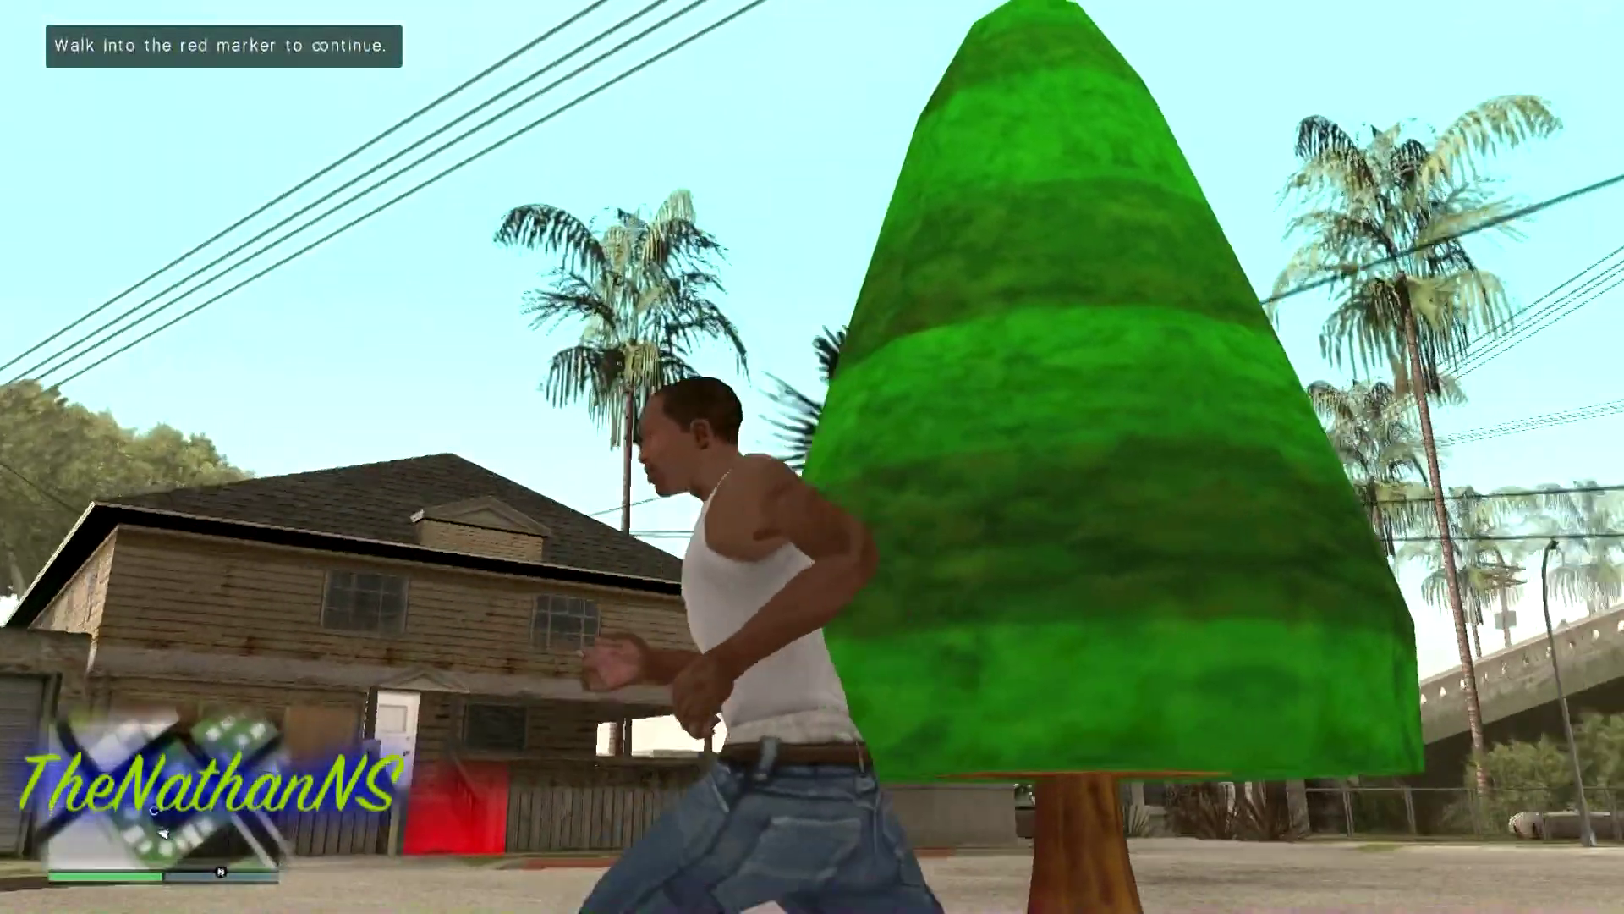
key("w")
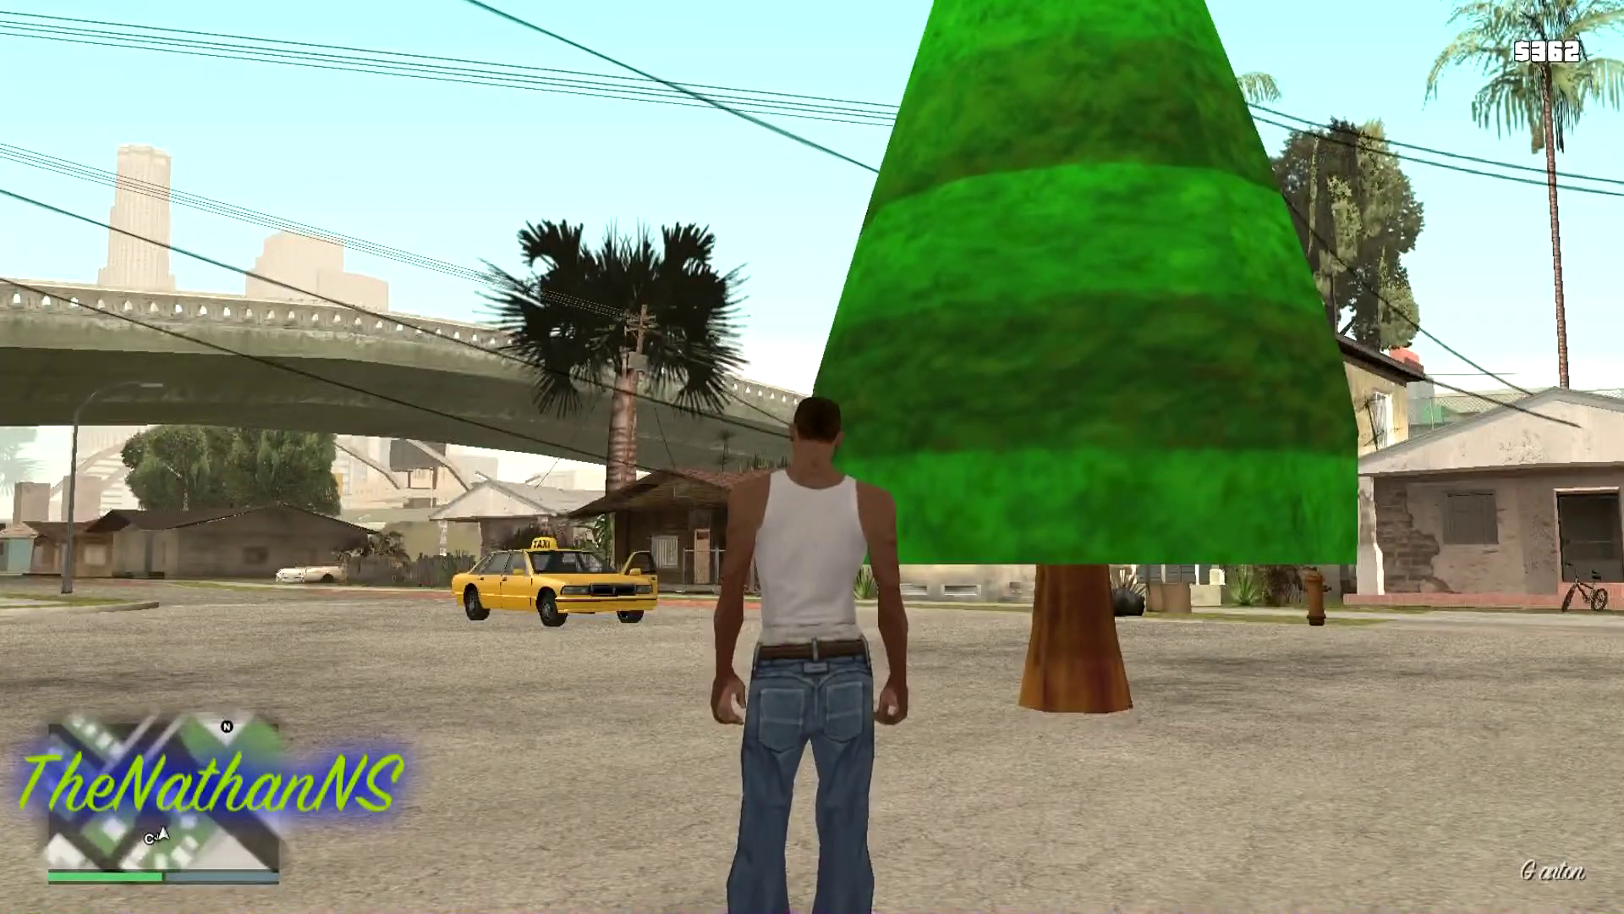
Fire the M4 at the tree, then move around it and stop beside it
left_click(860, 365)
key("s")
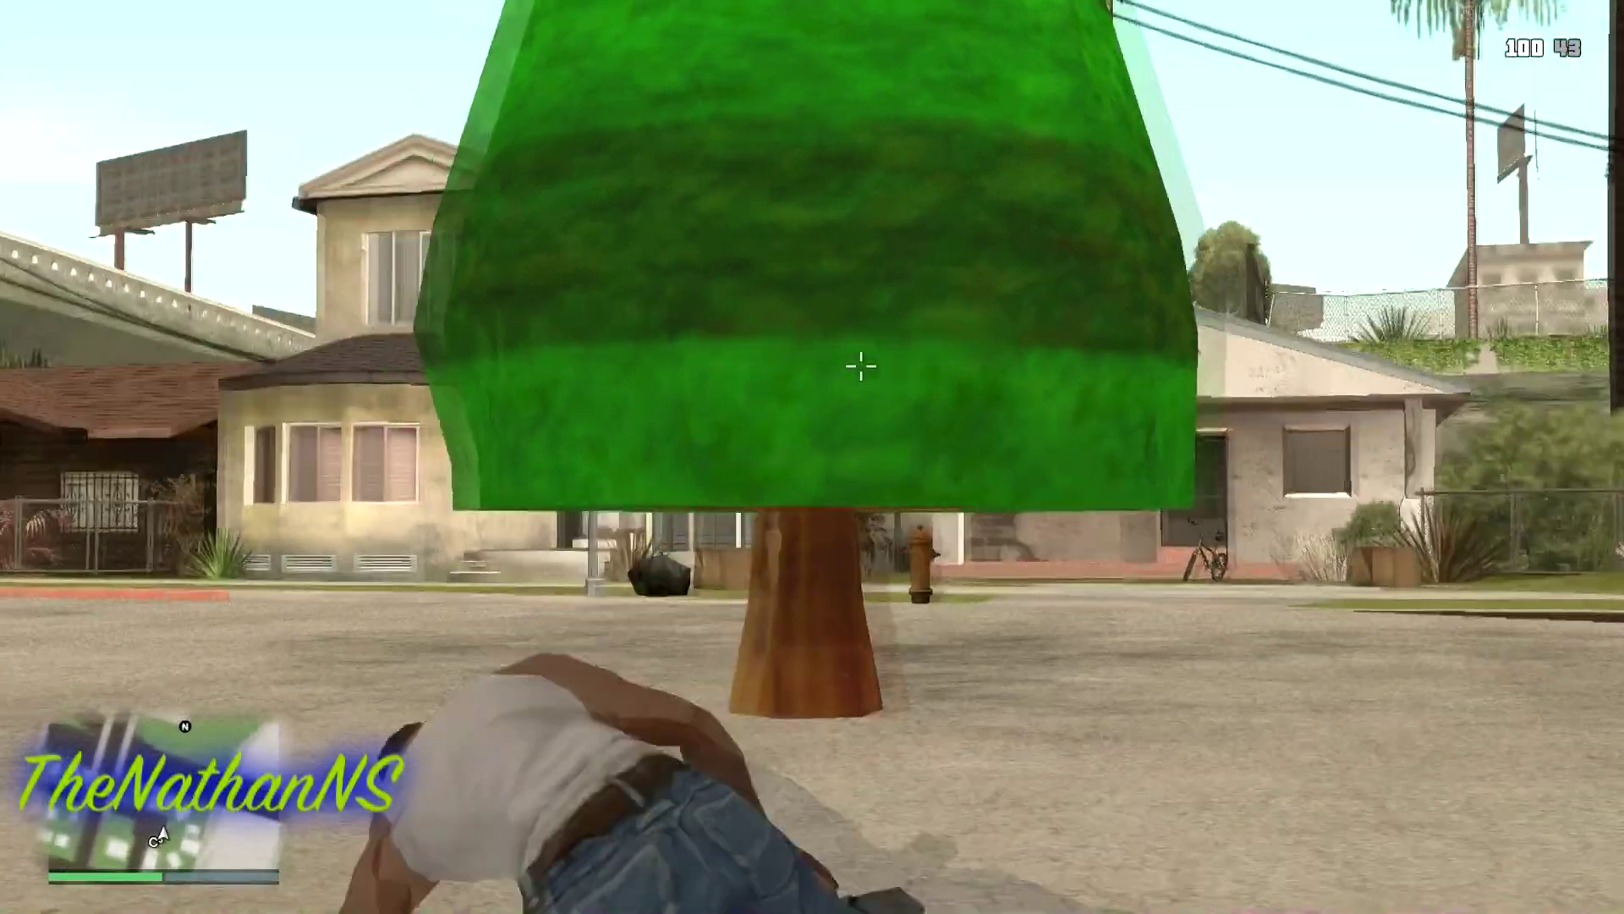
key("w")
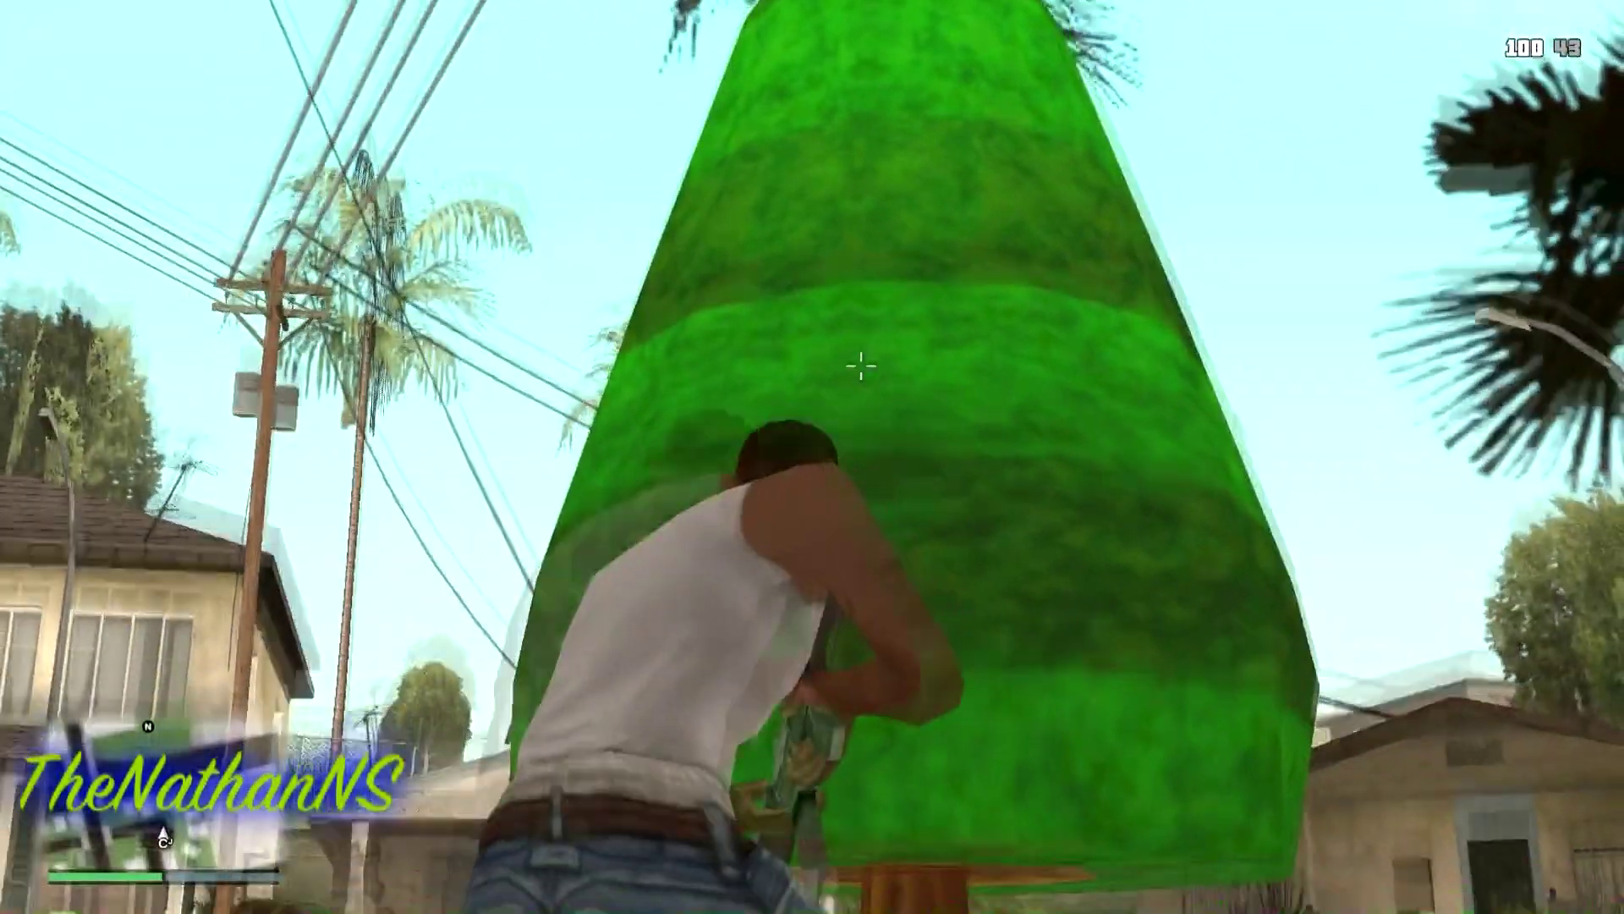
key("a")
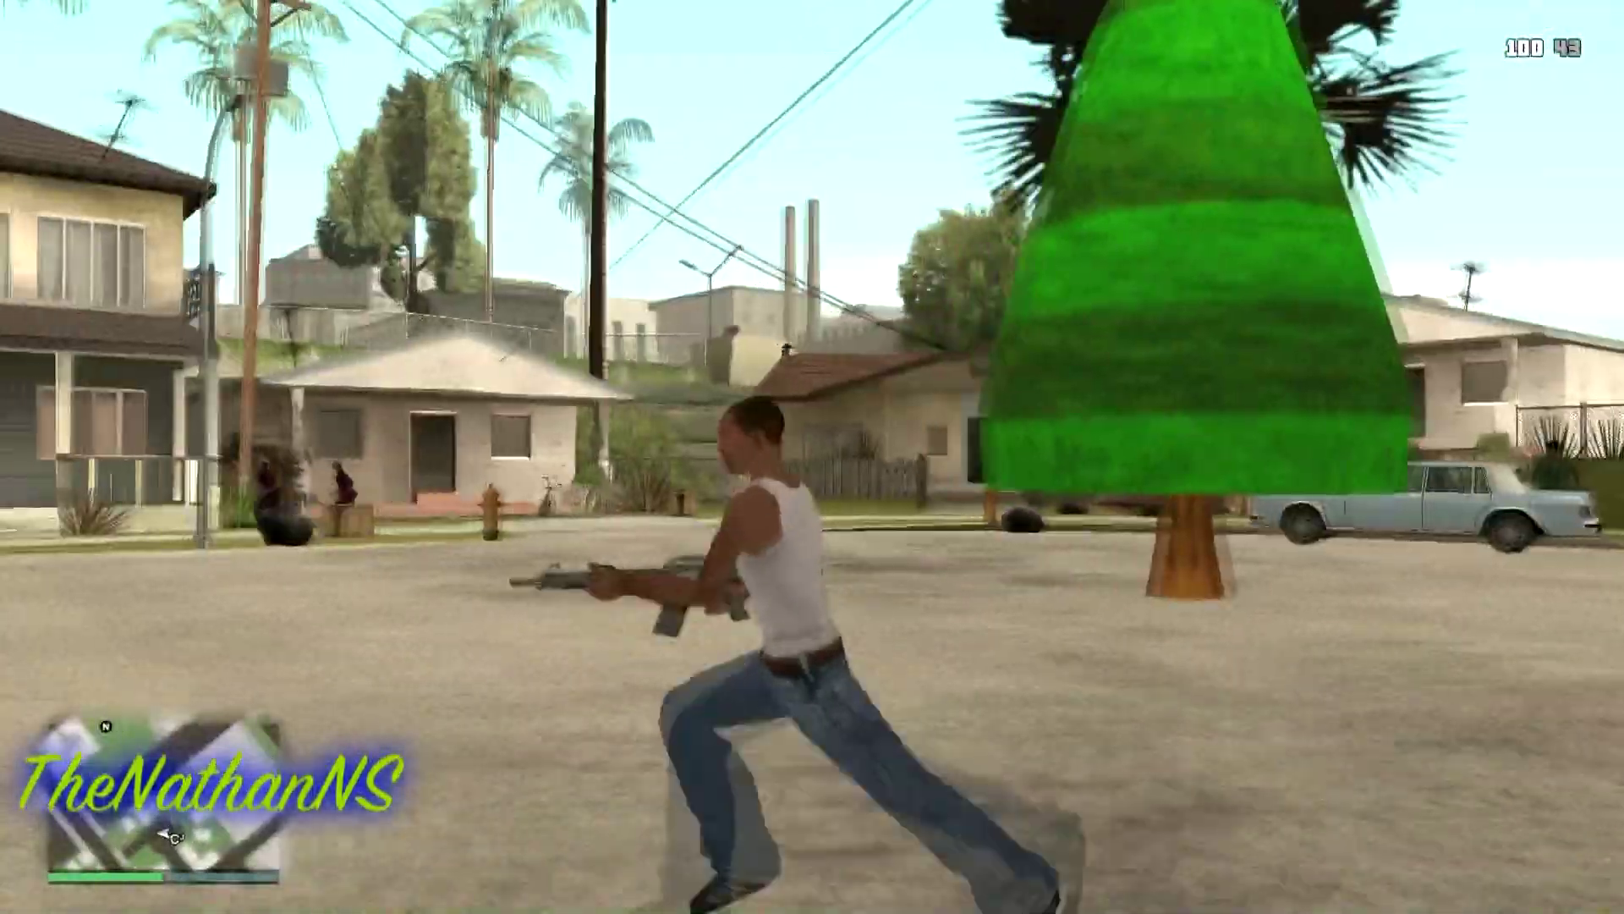
key("a")
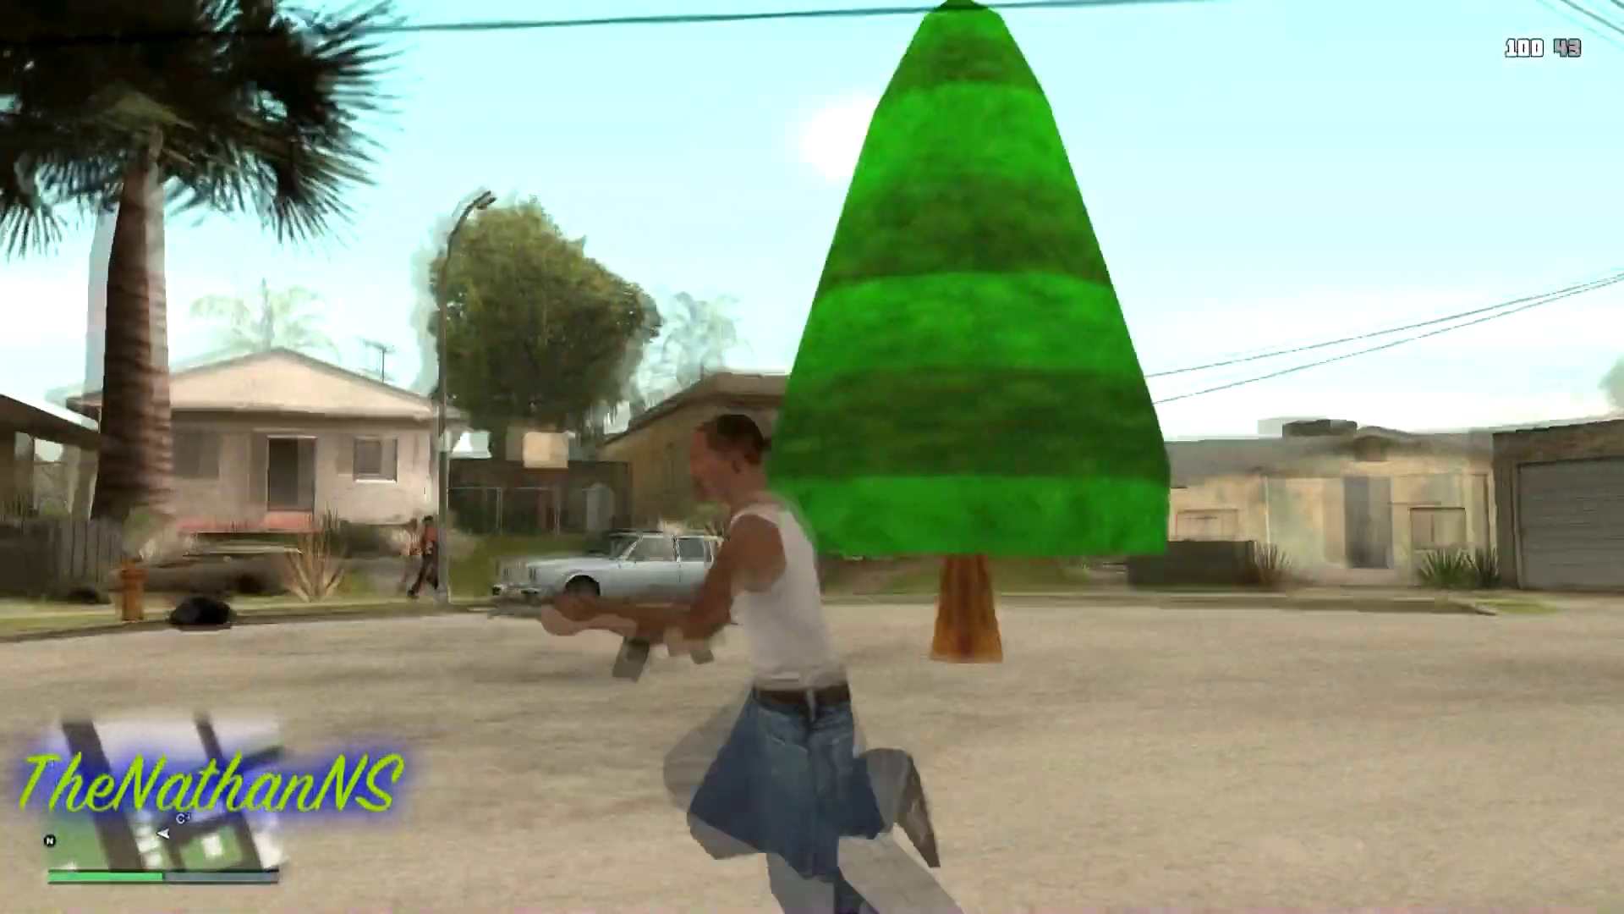
key("a")
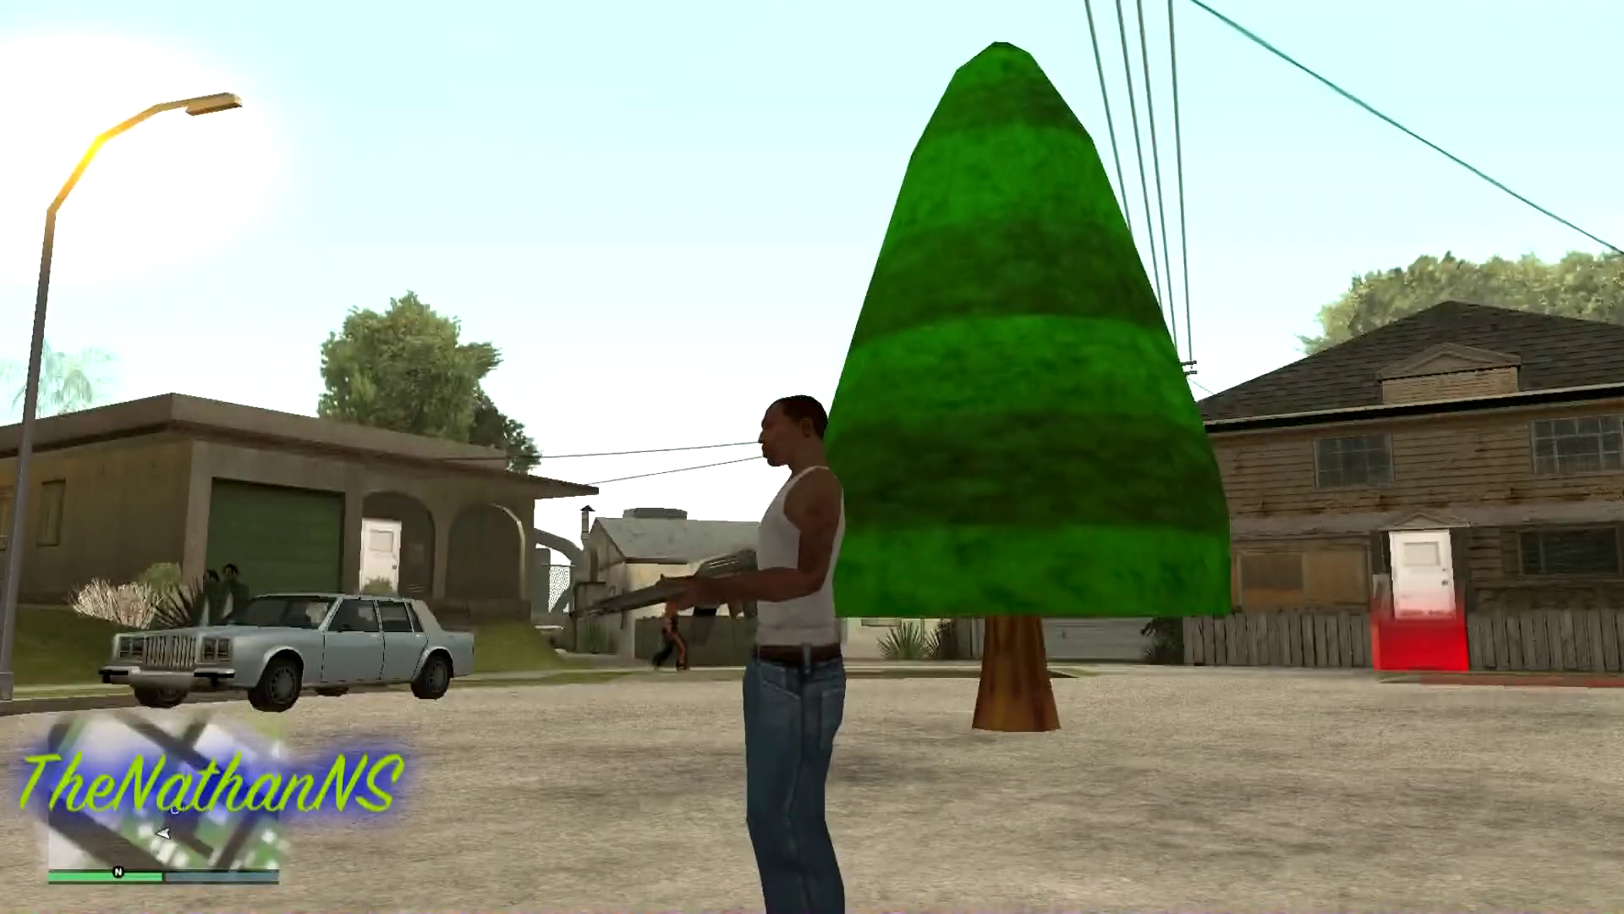
Spawn a jetpack with the 'rocketman' cheat, fly over the n64tree, ditch it on the treetop, then jump down
type("rocketman")
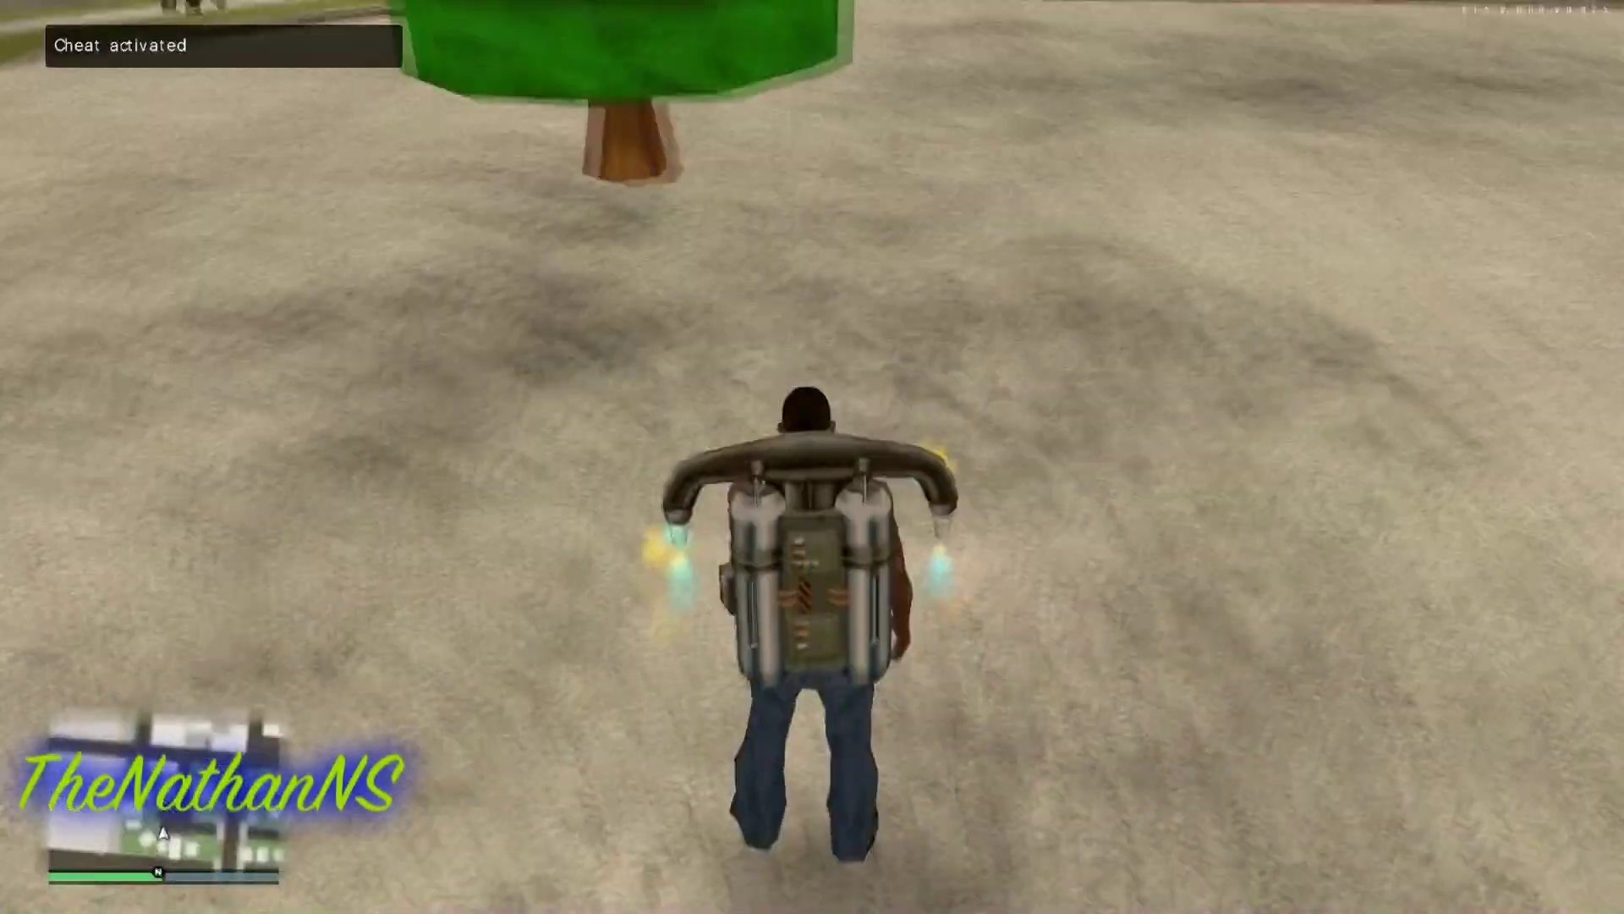
key("space")
key("w")
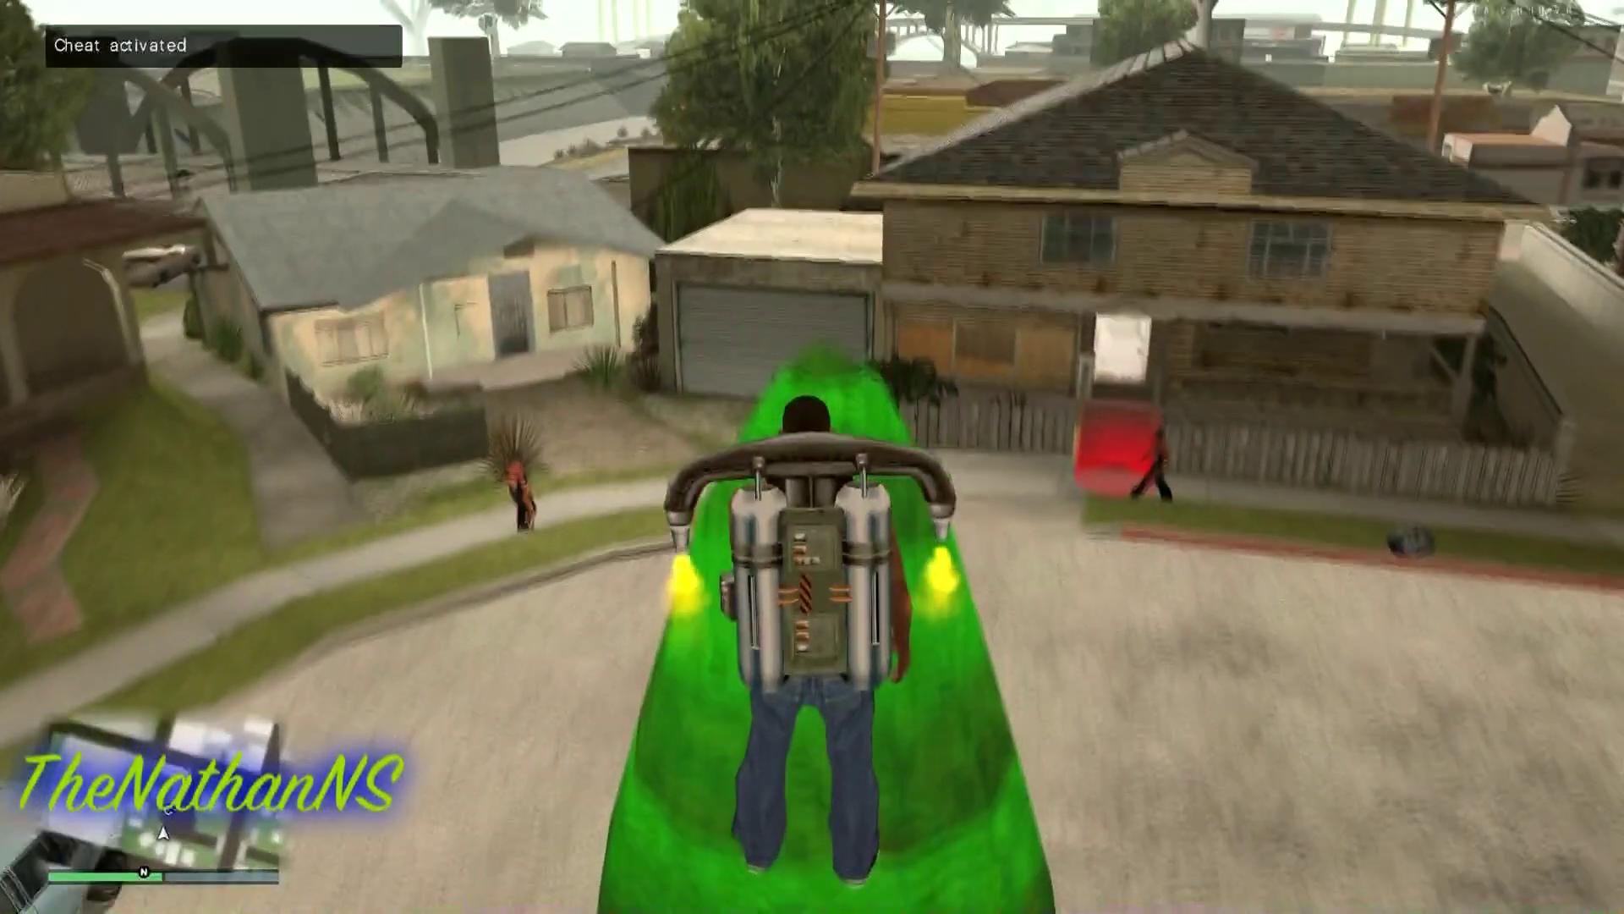
key("w")
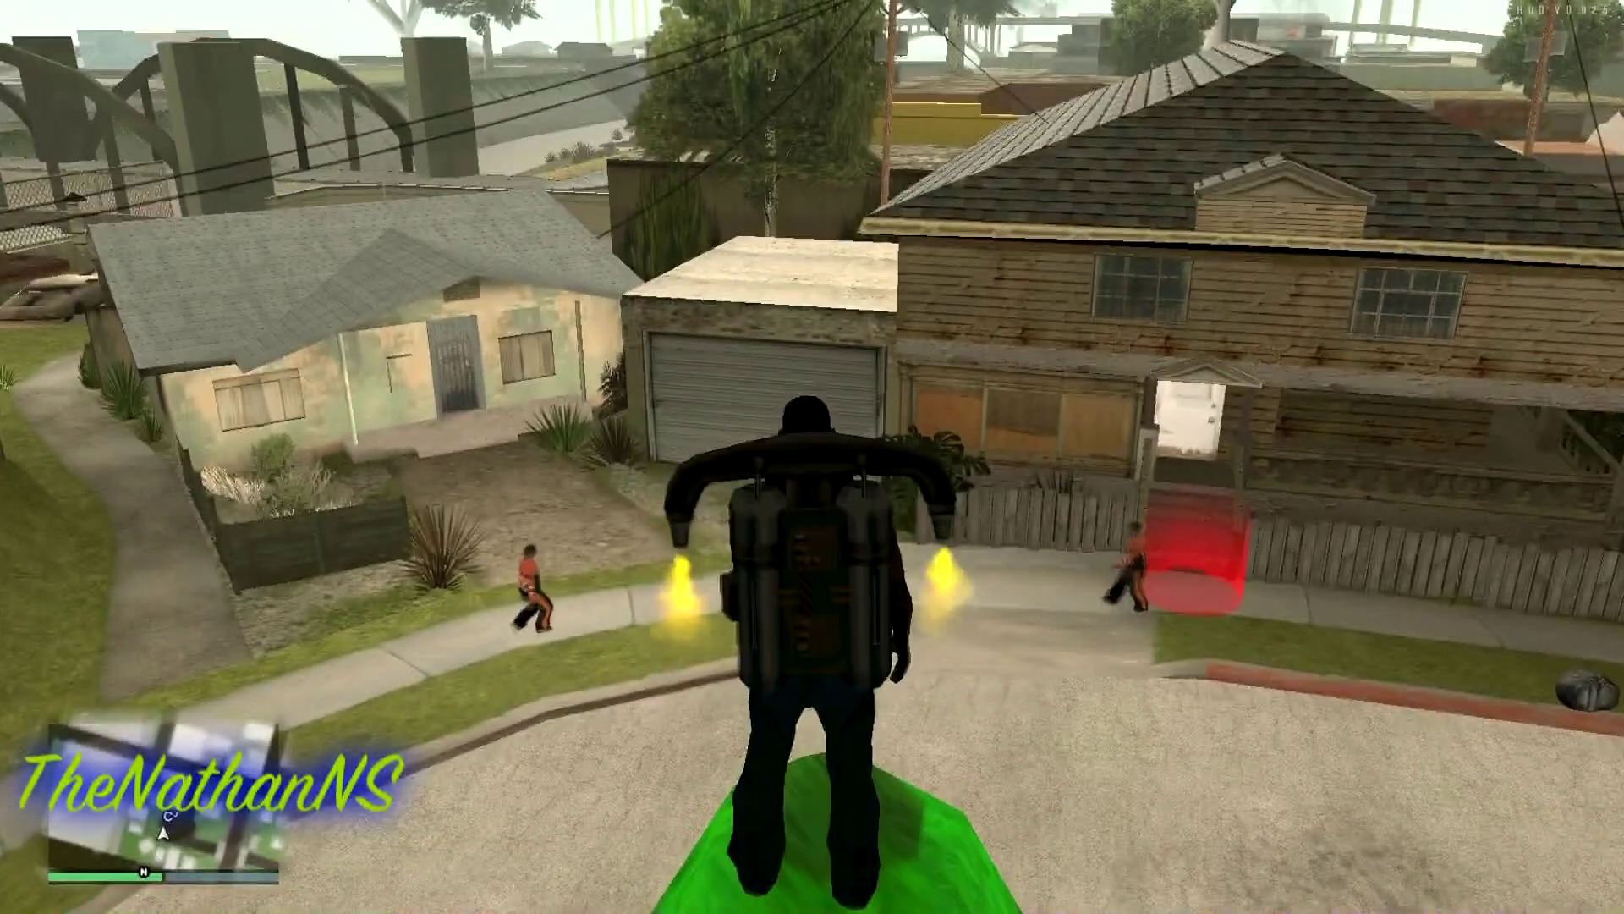
key("f")
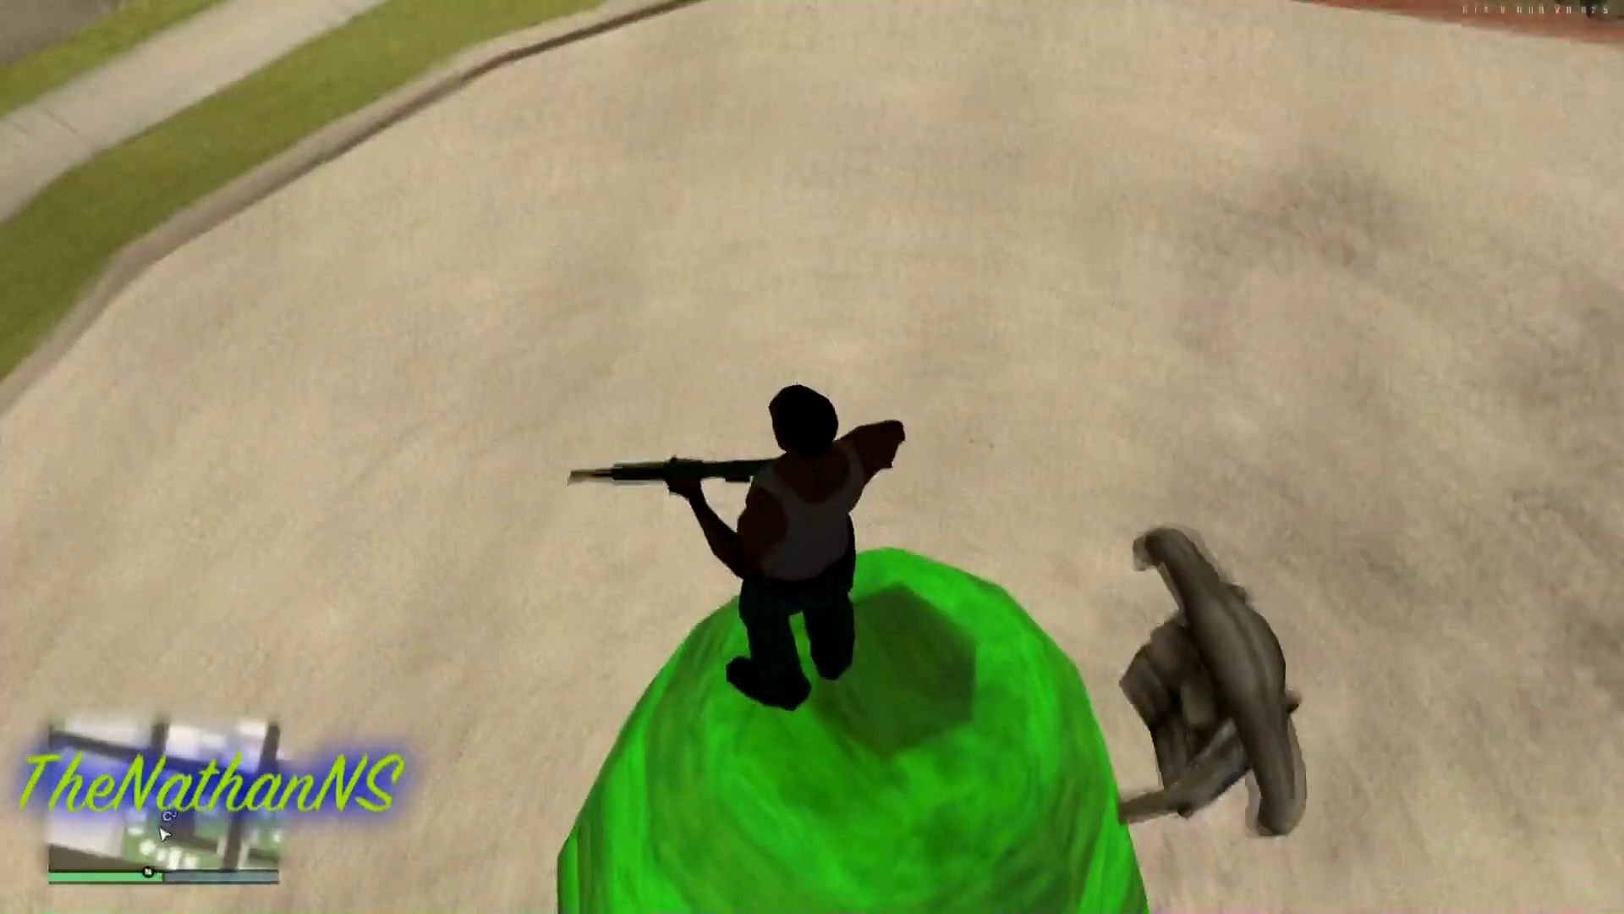
key("shift")
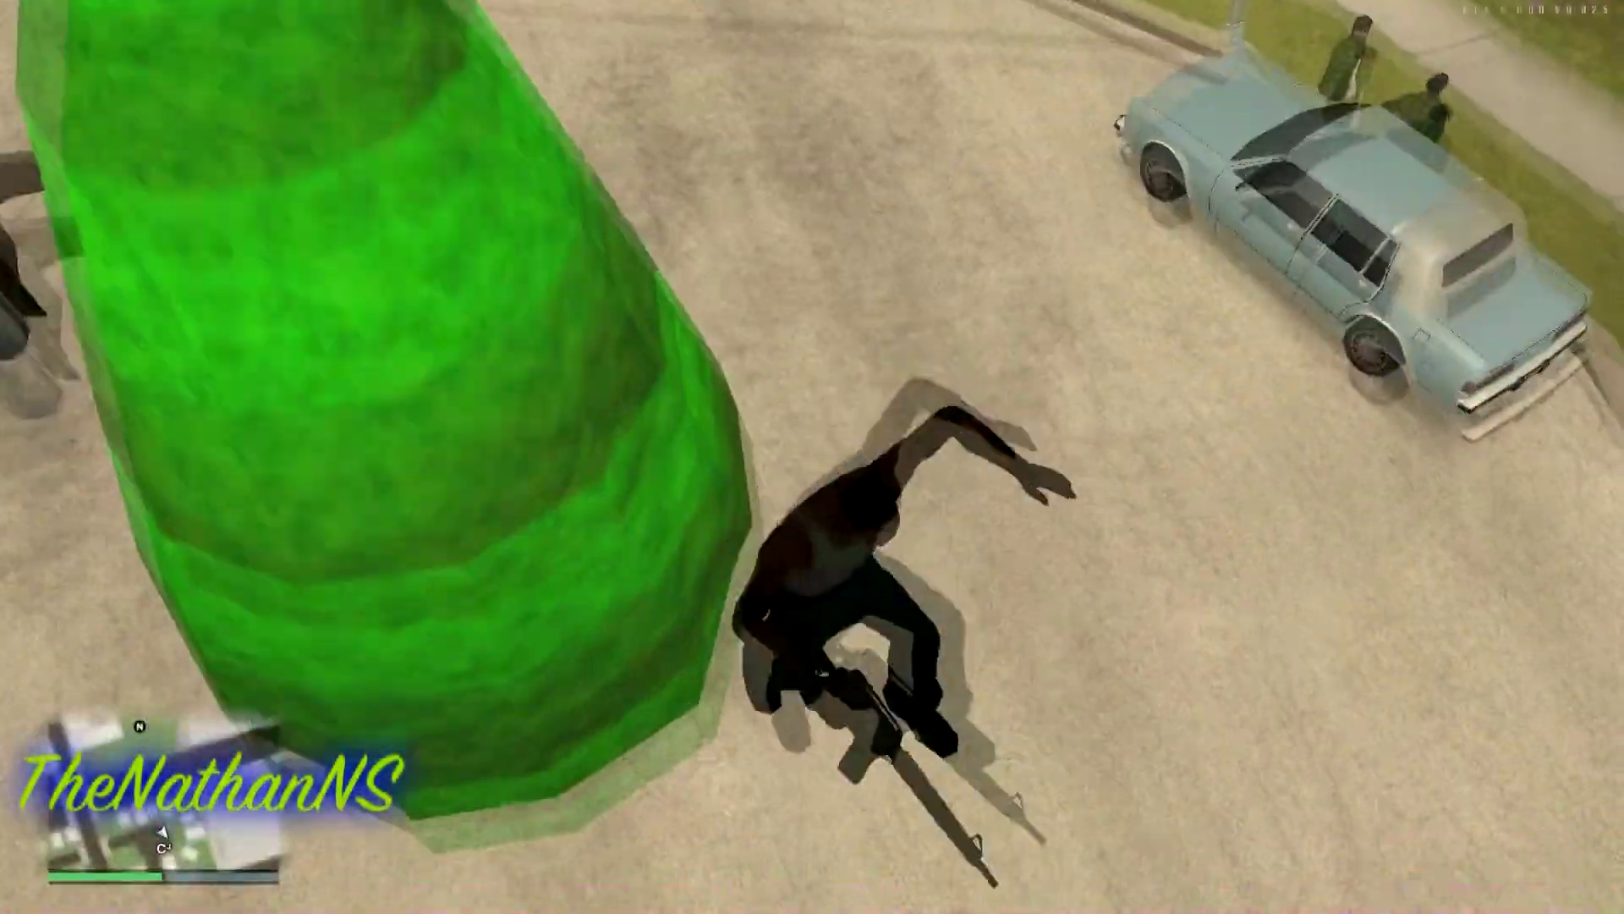